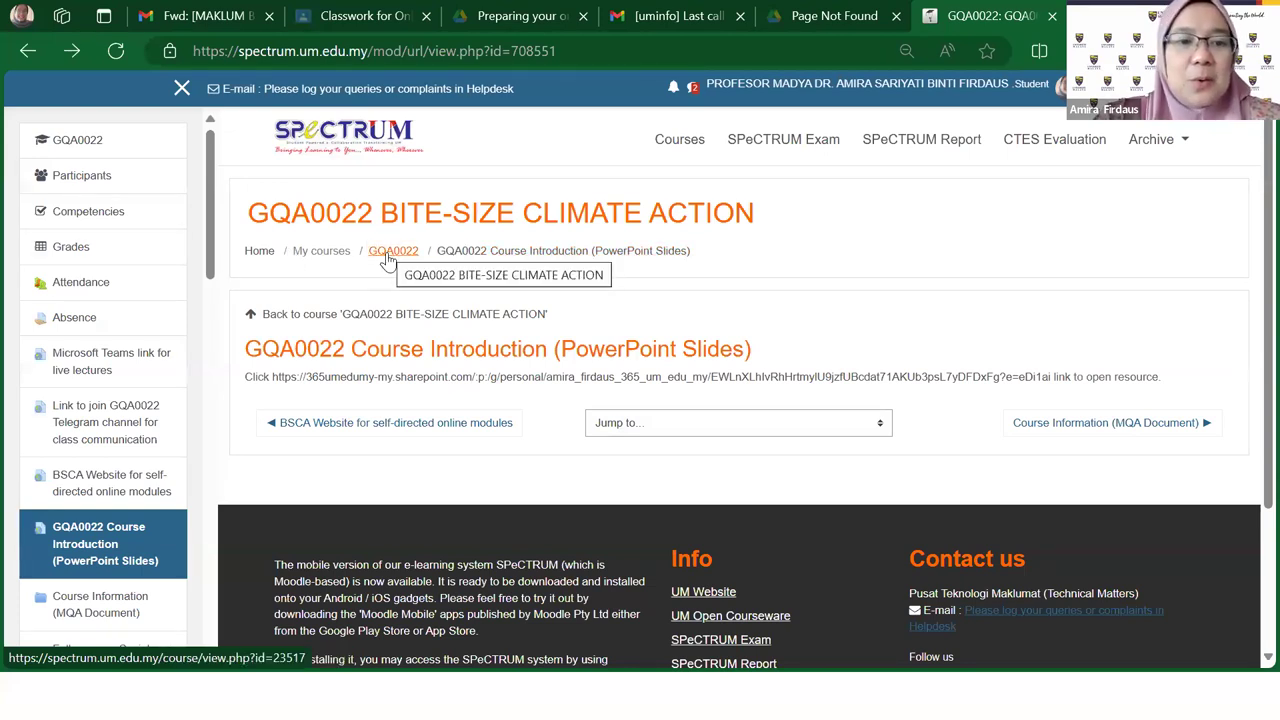
Step: Go back to the GQA0022 course page and scroll down to '1. Introduction to the course (13/10/23)'
click(296, 316)
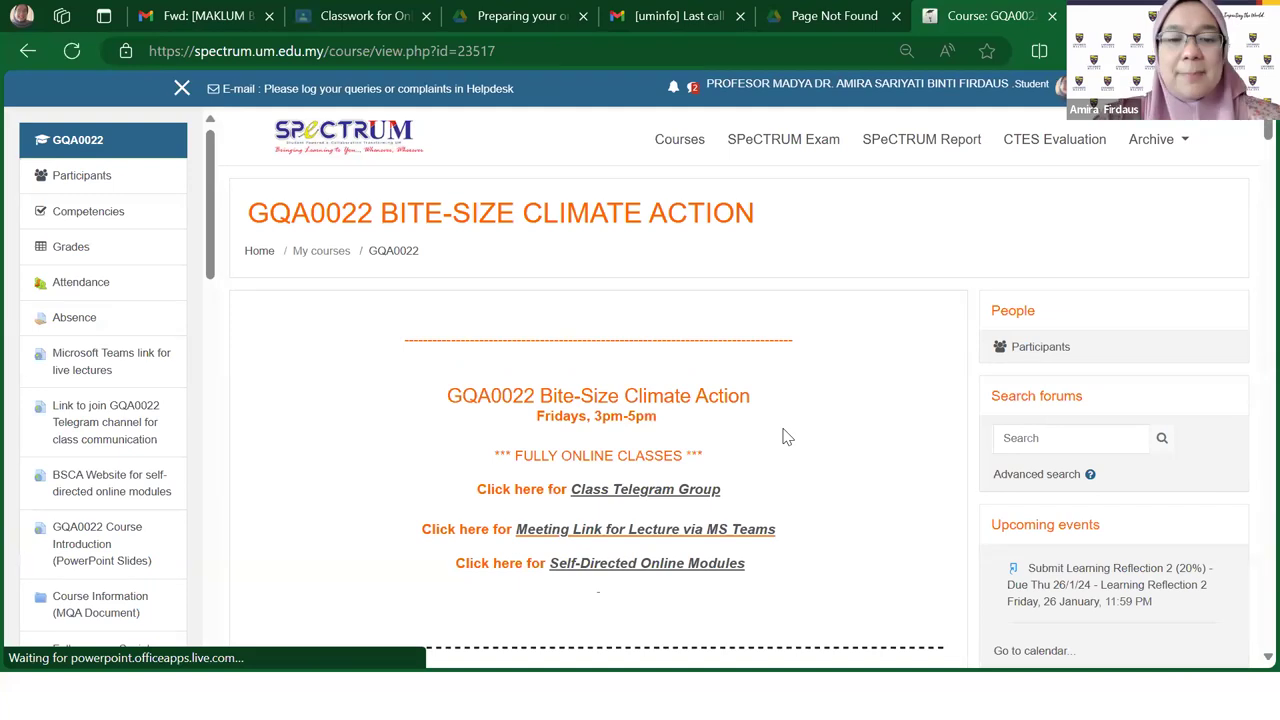
scroll(785, 436, down, 2)
scroll(785, 436, down, 5)
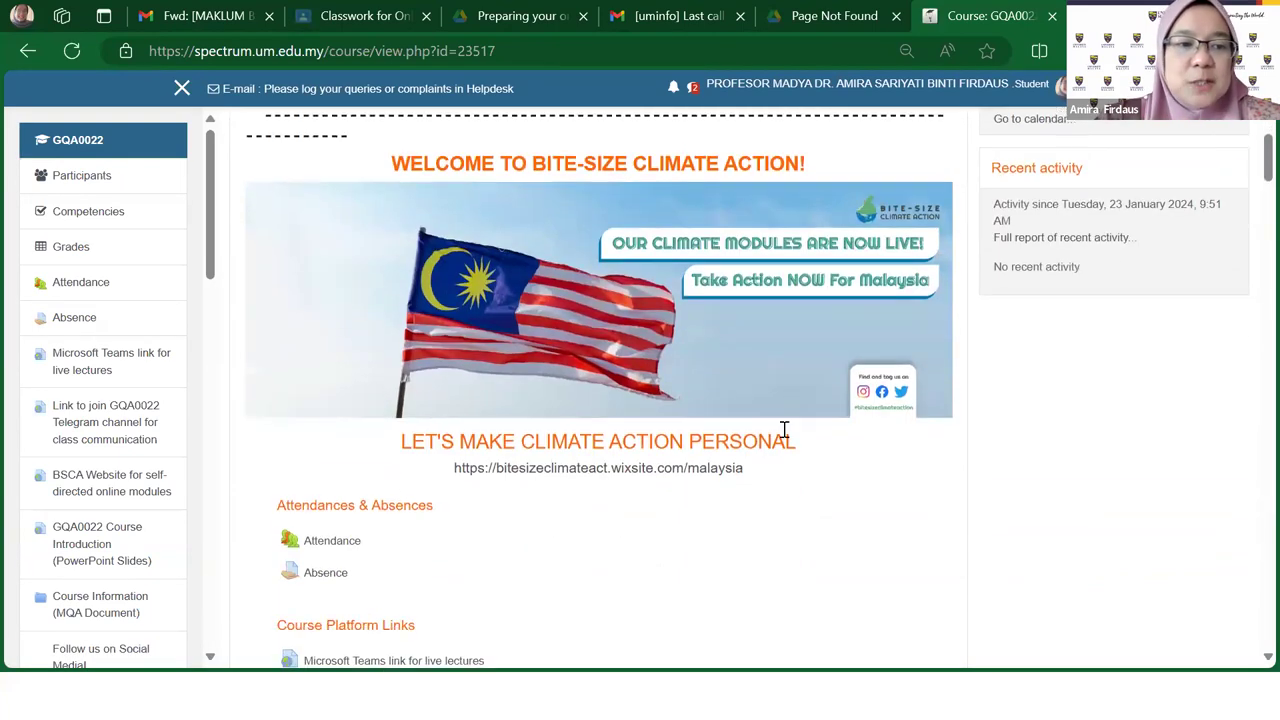
scroll(686, 350, down, 4)
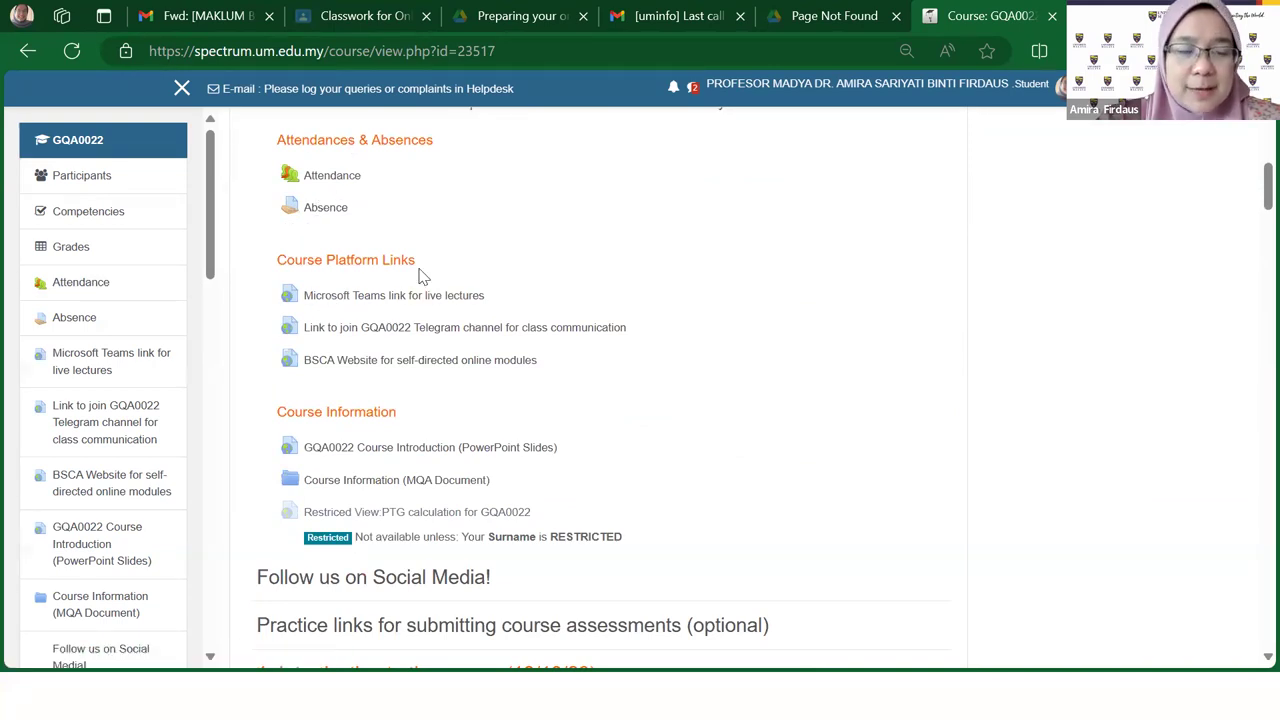
scroll(453, 337, down, 1)
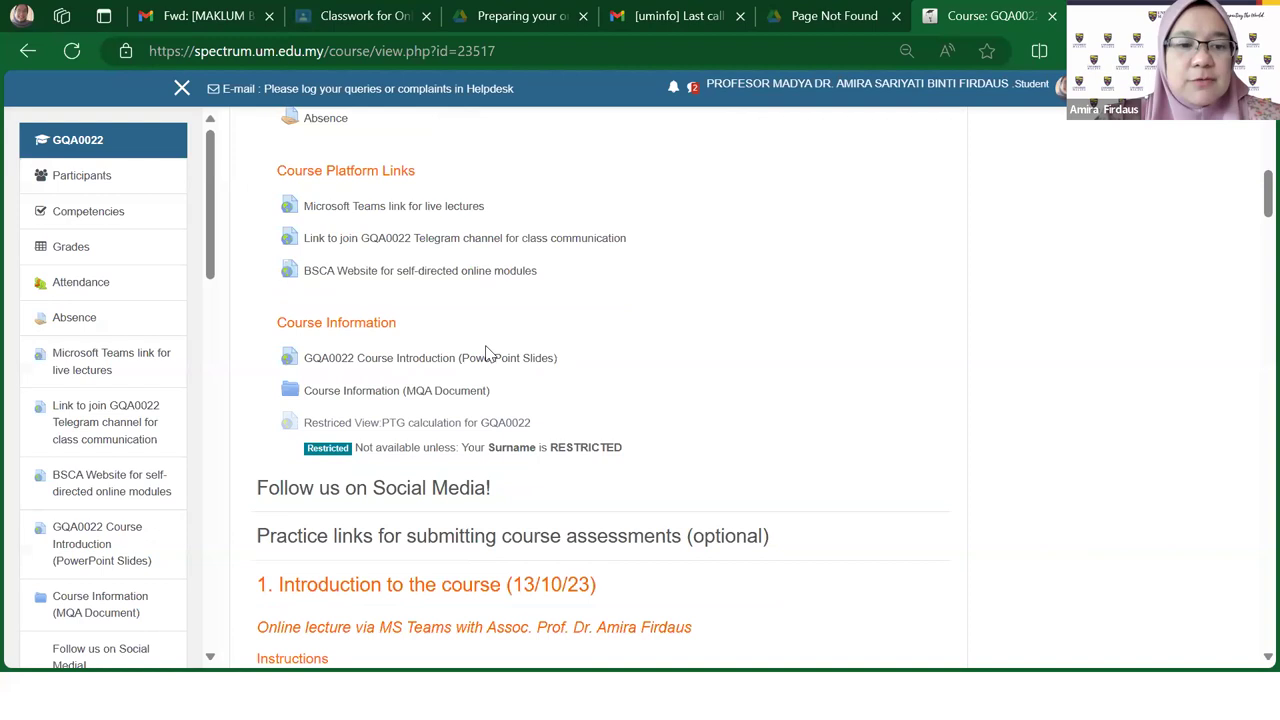
scroll(691, 383, down, 2)
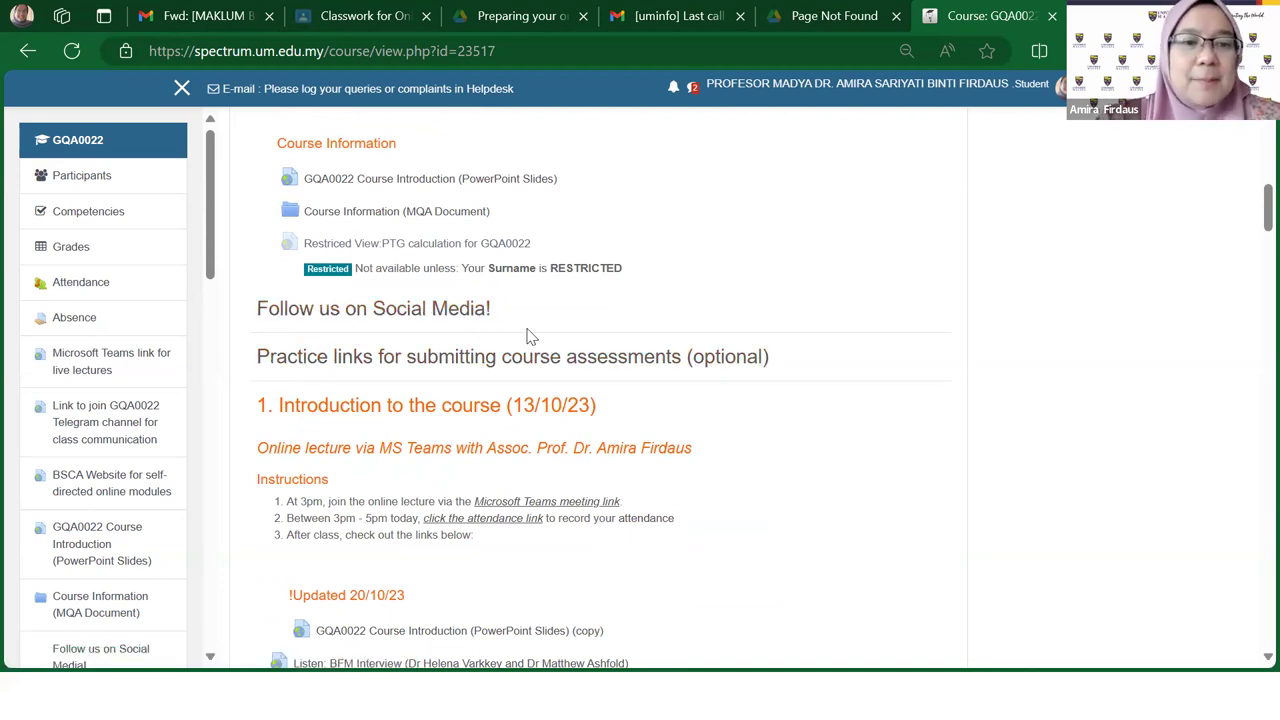
scroll(530, 337, up, 1)
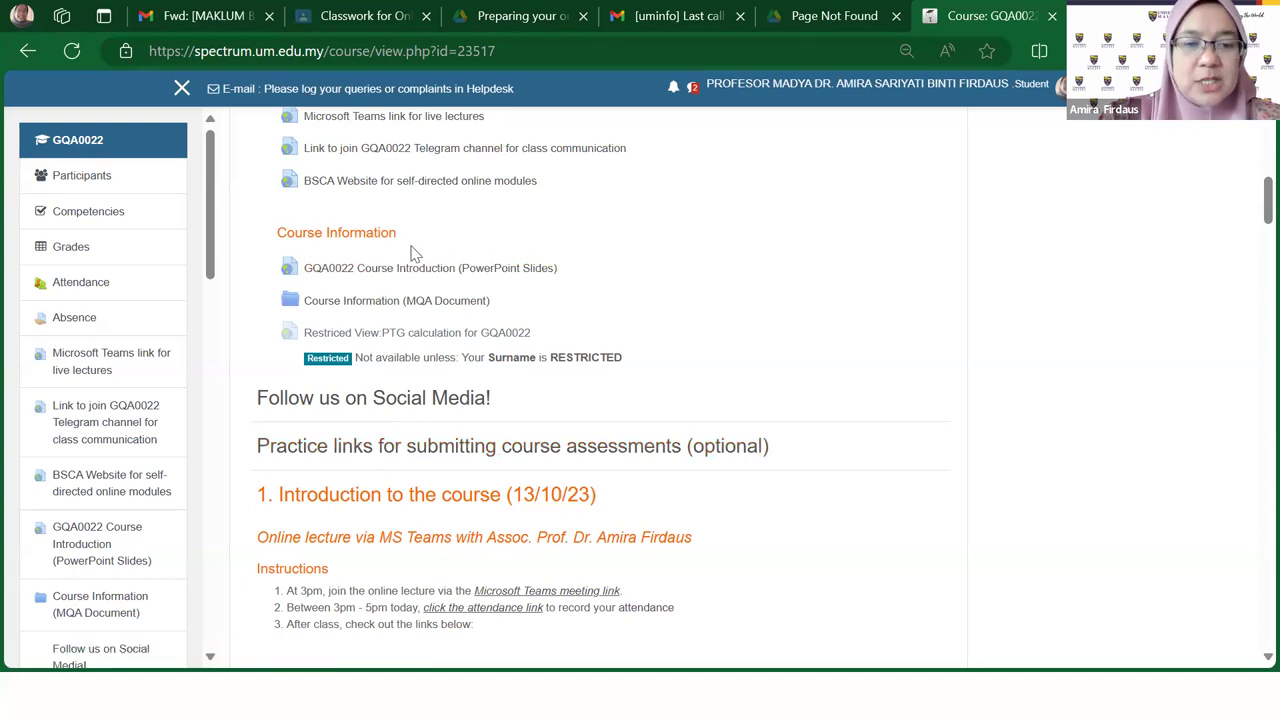
Step: View the Practice links section's four test submission links, then return to the course page via history
click(498, 460)
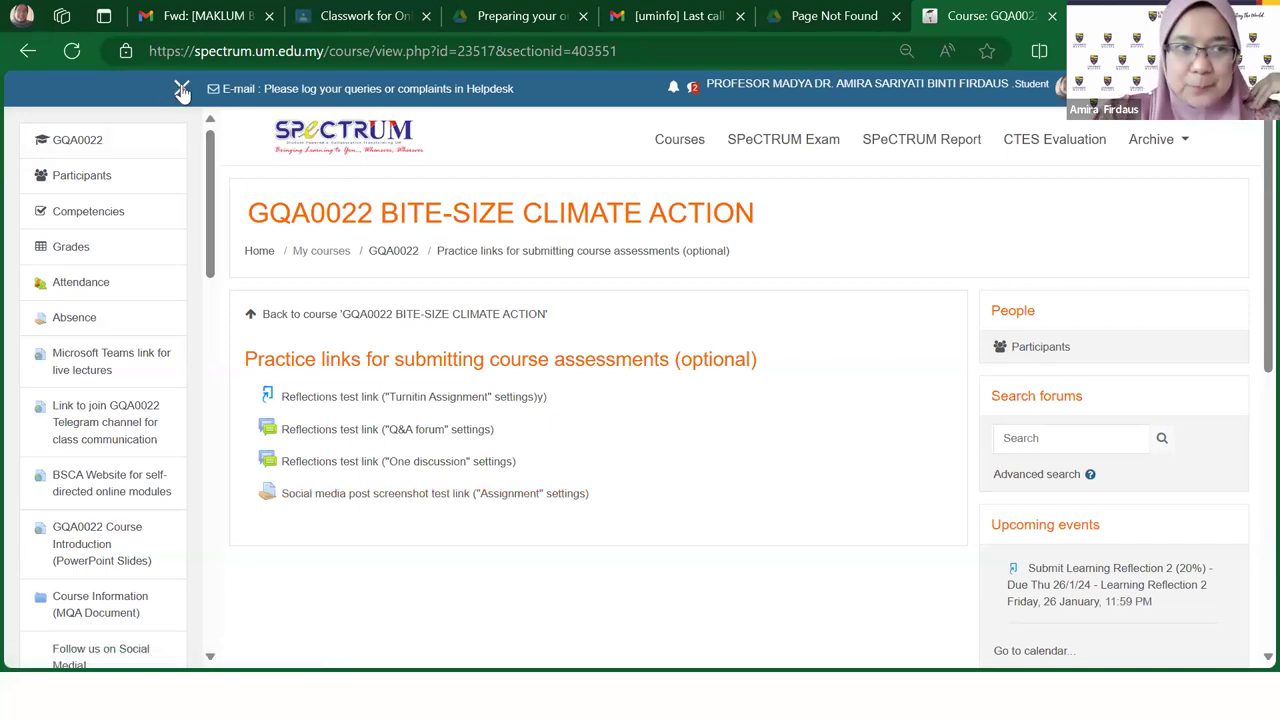
right_click(29, 58)
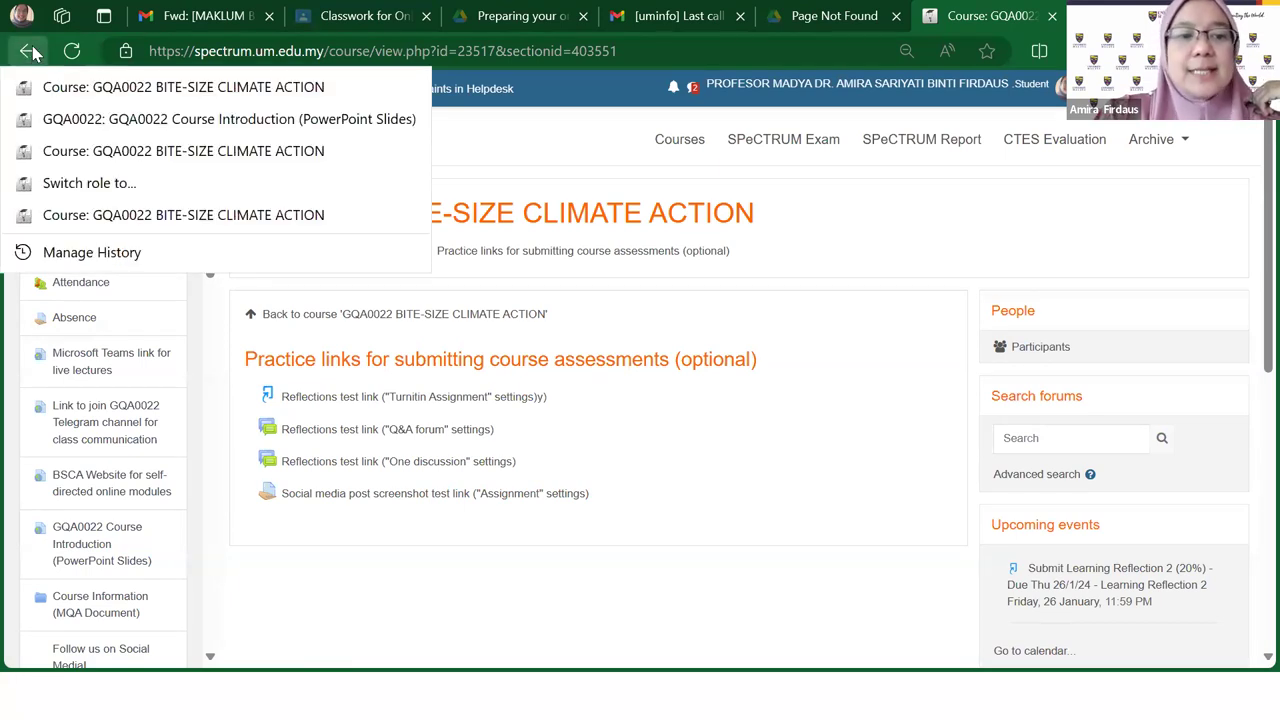
click(29, 51)
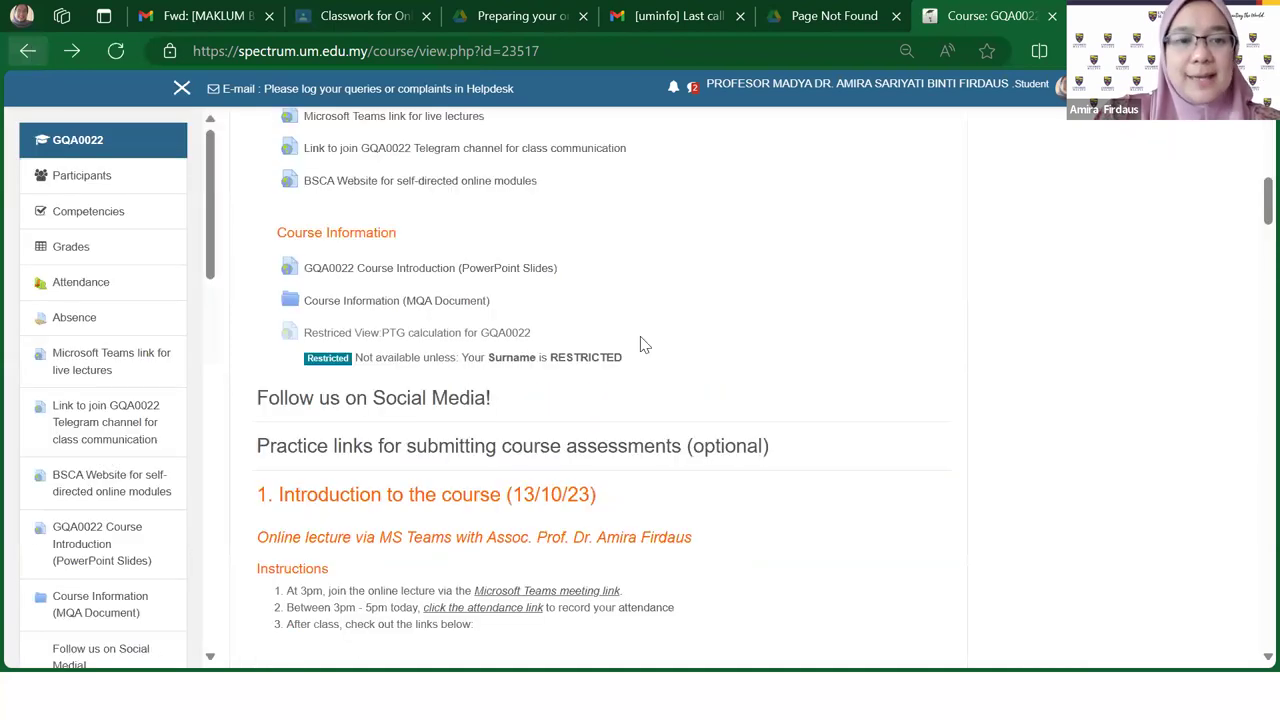
scroll(731, 420, down, 4)
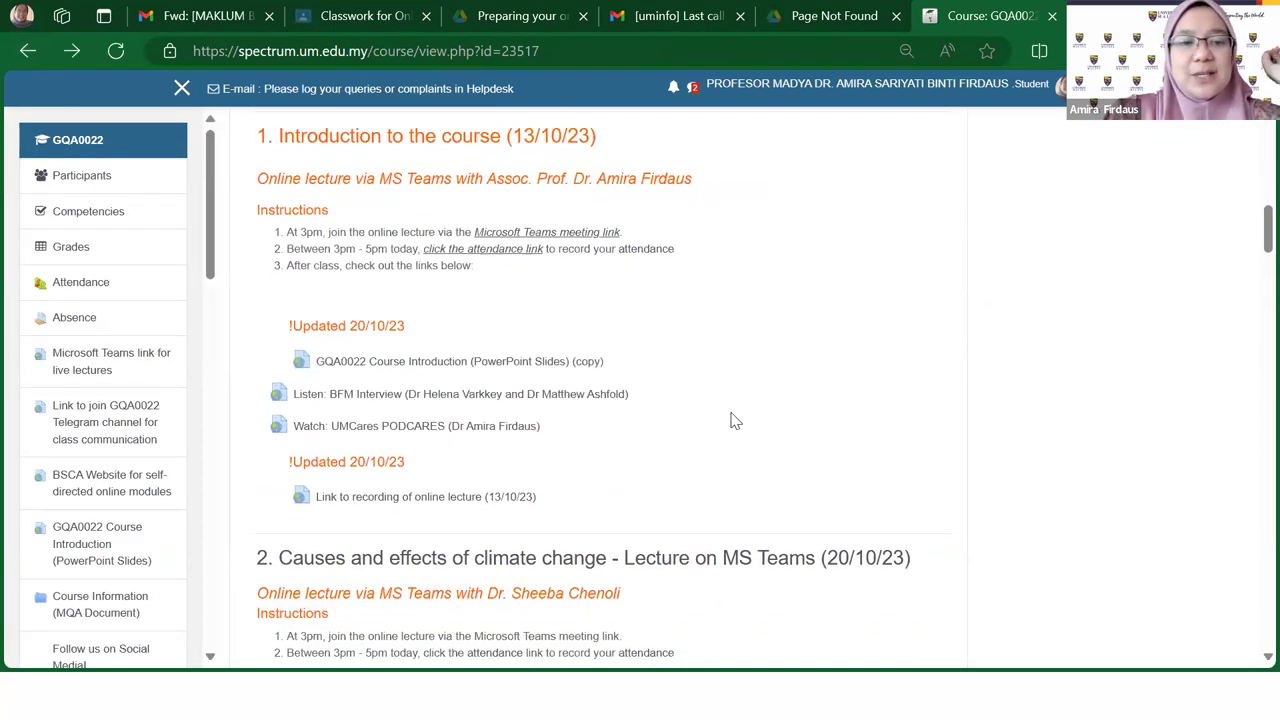
scroll(731, 420, up, 10)
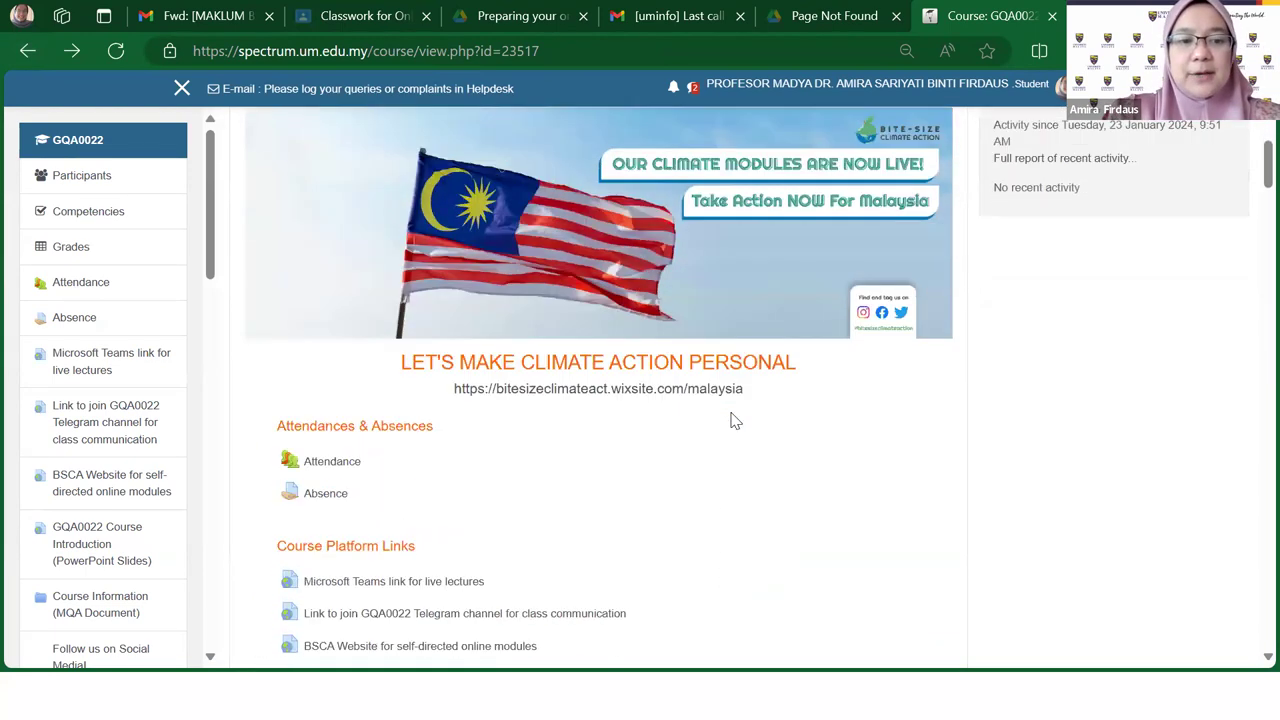
scroll(731, 420, down, 2)
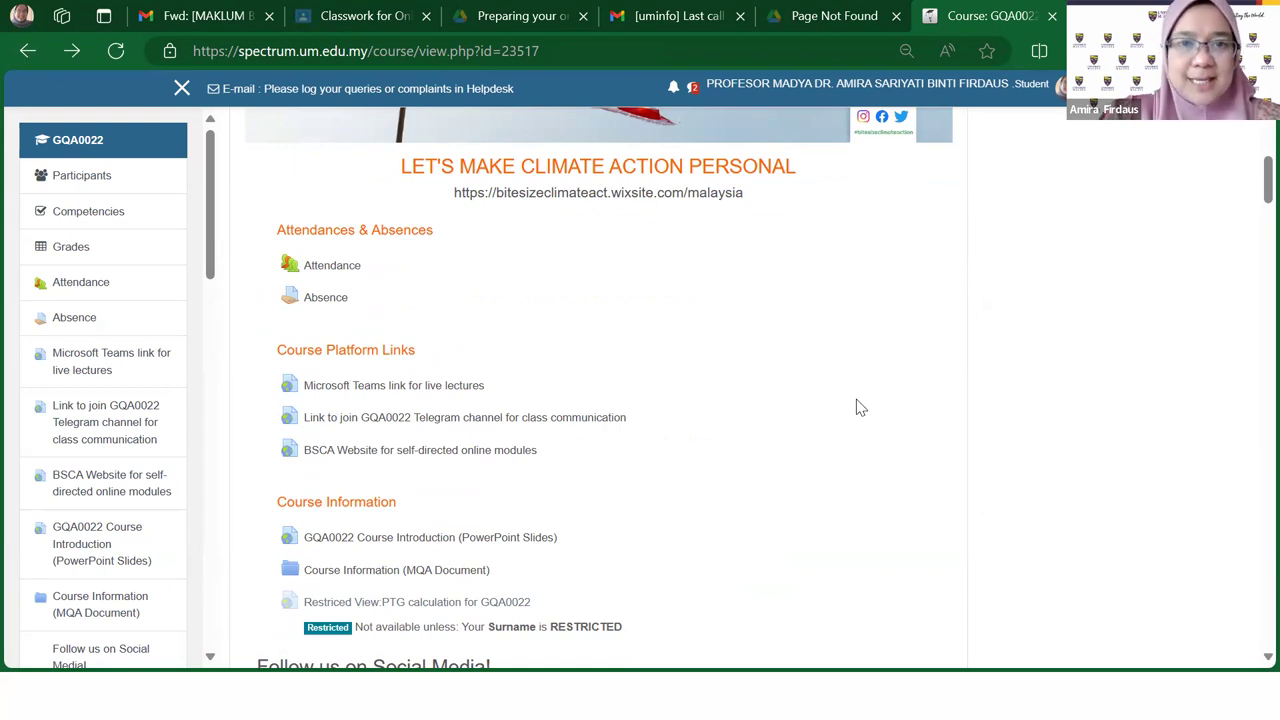
scroll(845, 454, down, 6)
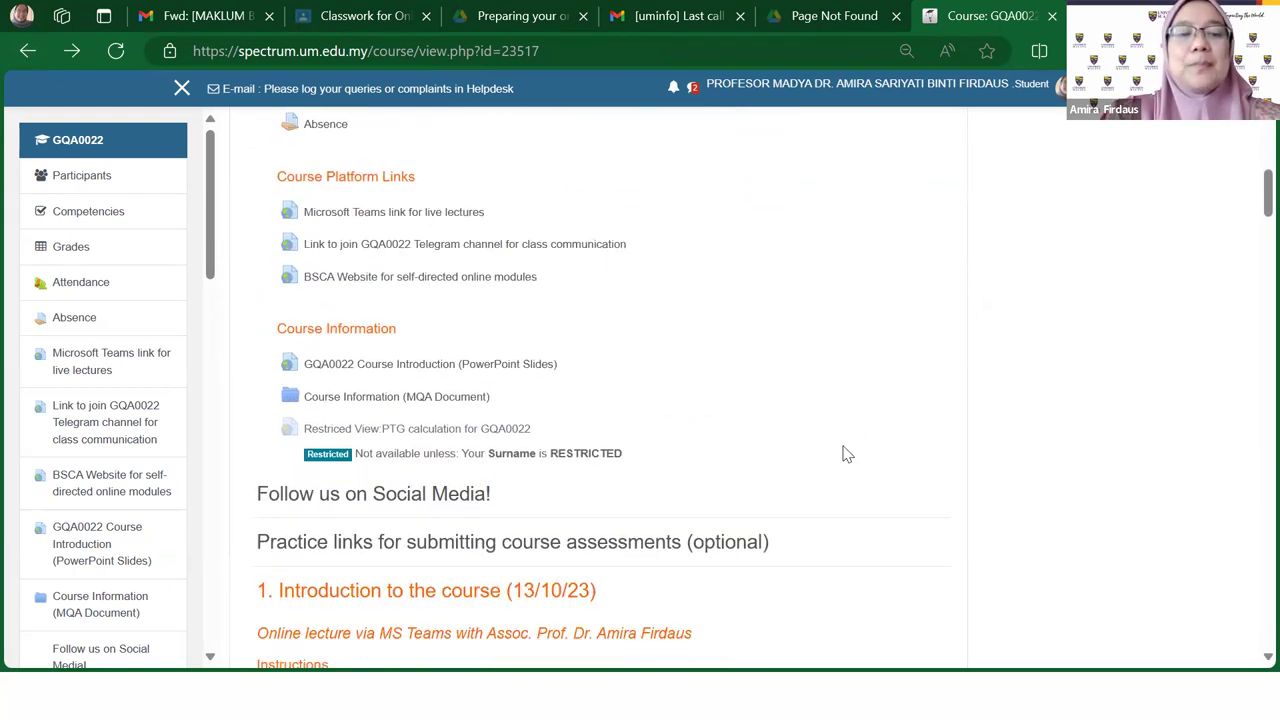
scroll(845, 452, up, 3)
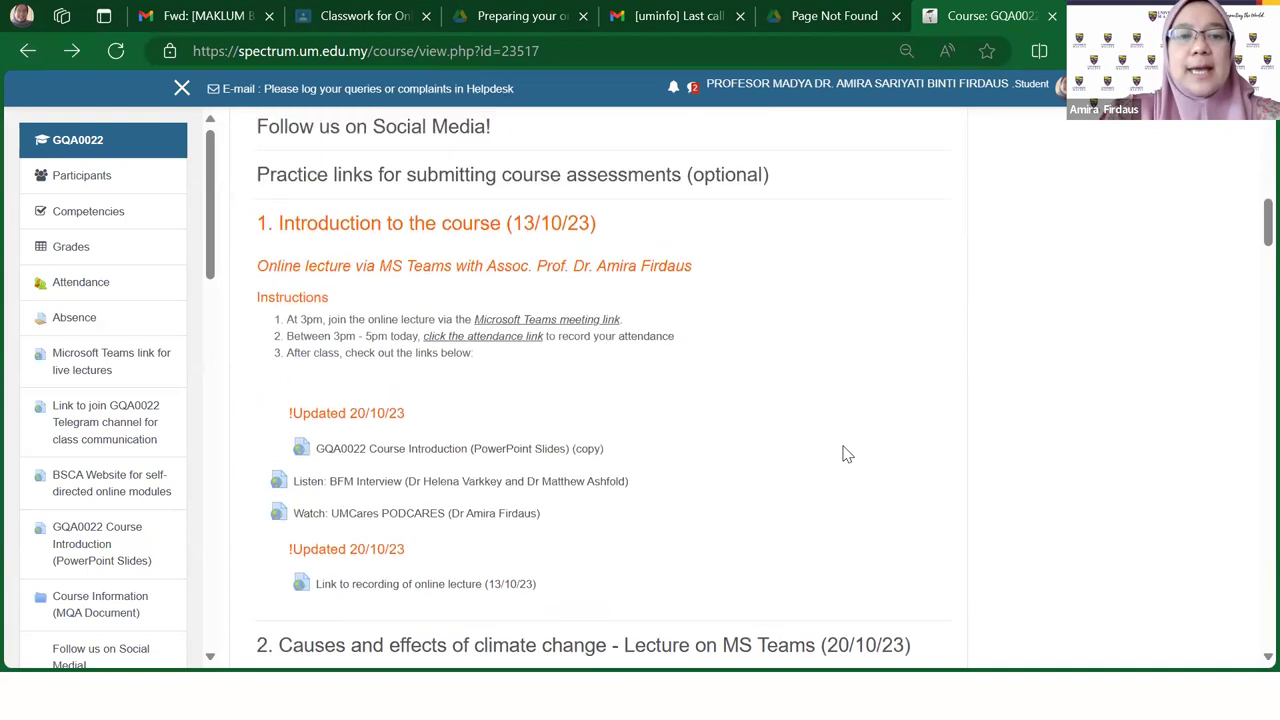
scroll(845, 451, down, 2)
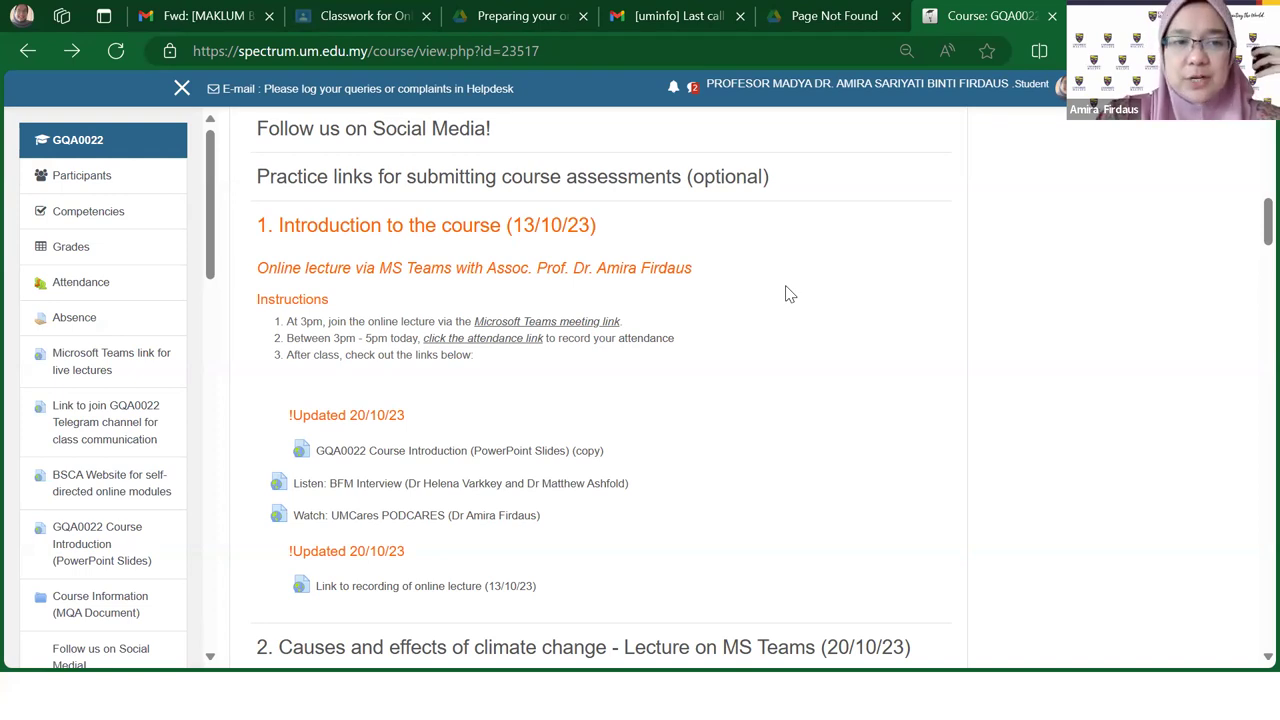
scroll(218, 240, down, 1)
scroll(218, 240, down, 4)
scroll(193, 340, down, 3)
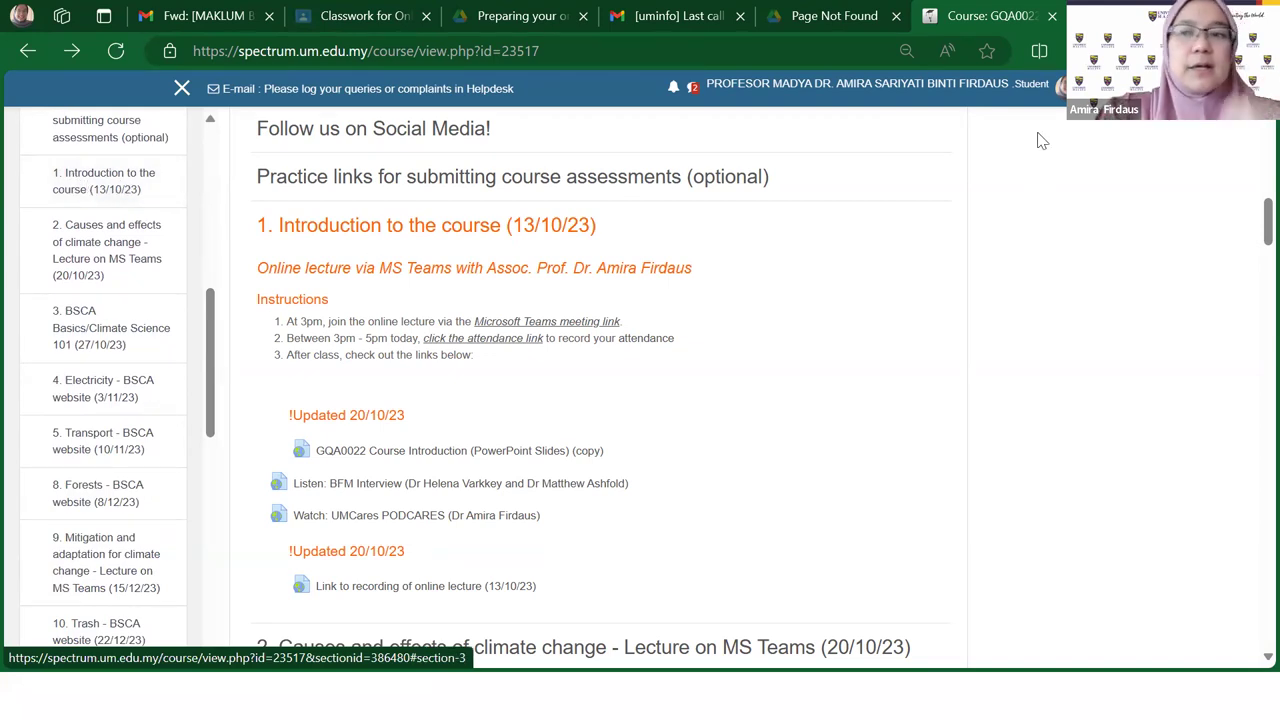
Step: Set the Edge page zoom back to 100% and scroll to section 1's resources
key(ctrl+minus)
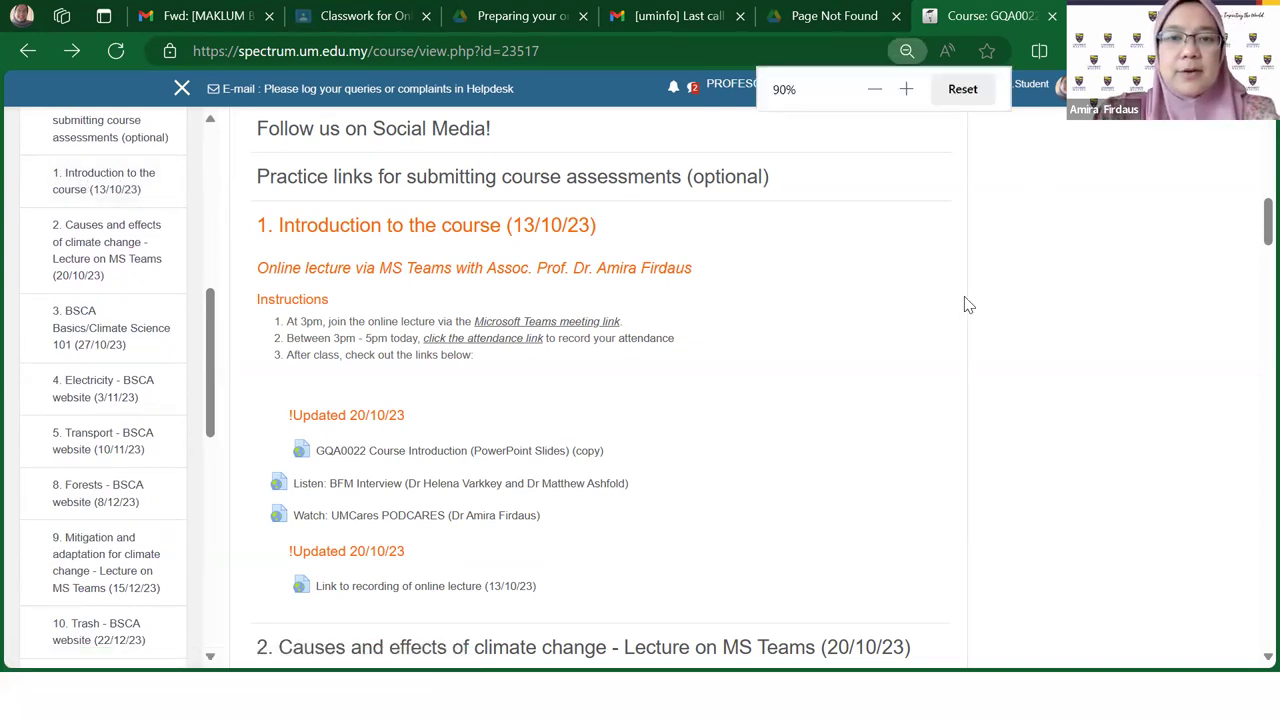
click(906, 89)
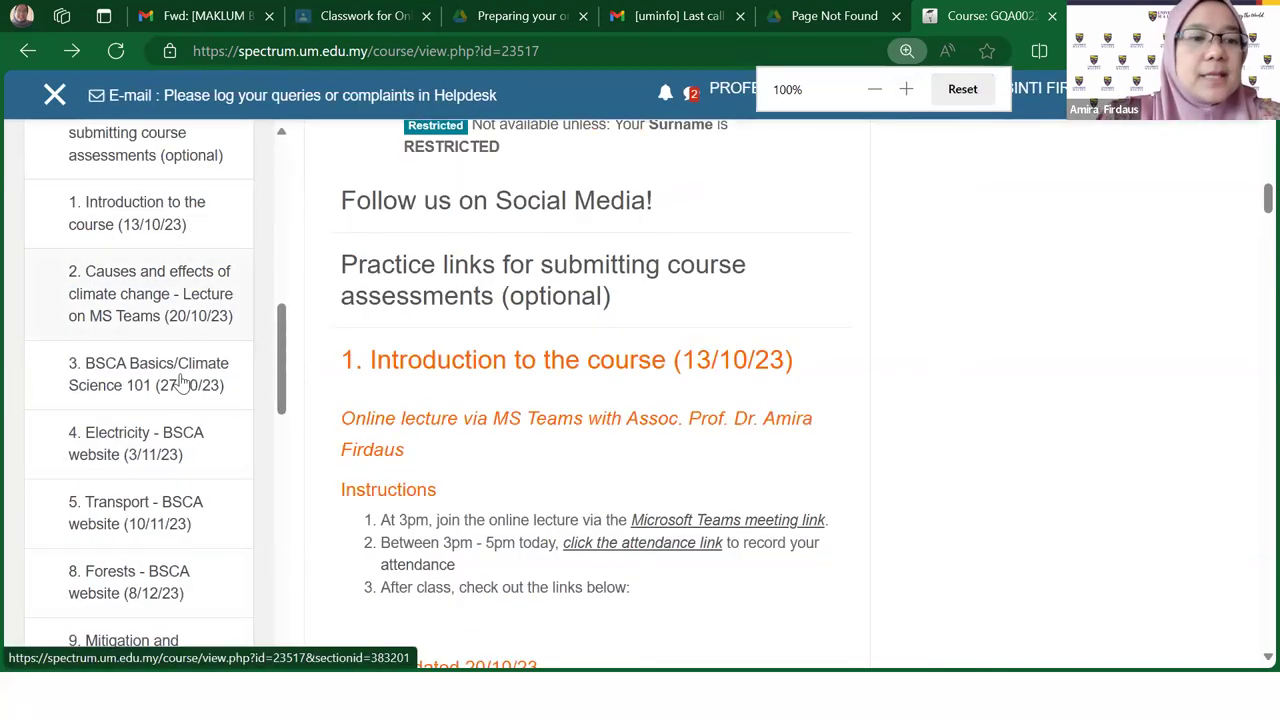
mouse_move(283, 346)
mouse_down()
mouse_move(268, 468)
mouse_move(290, 347)
mouse_up()
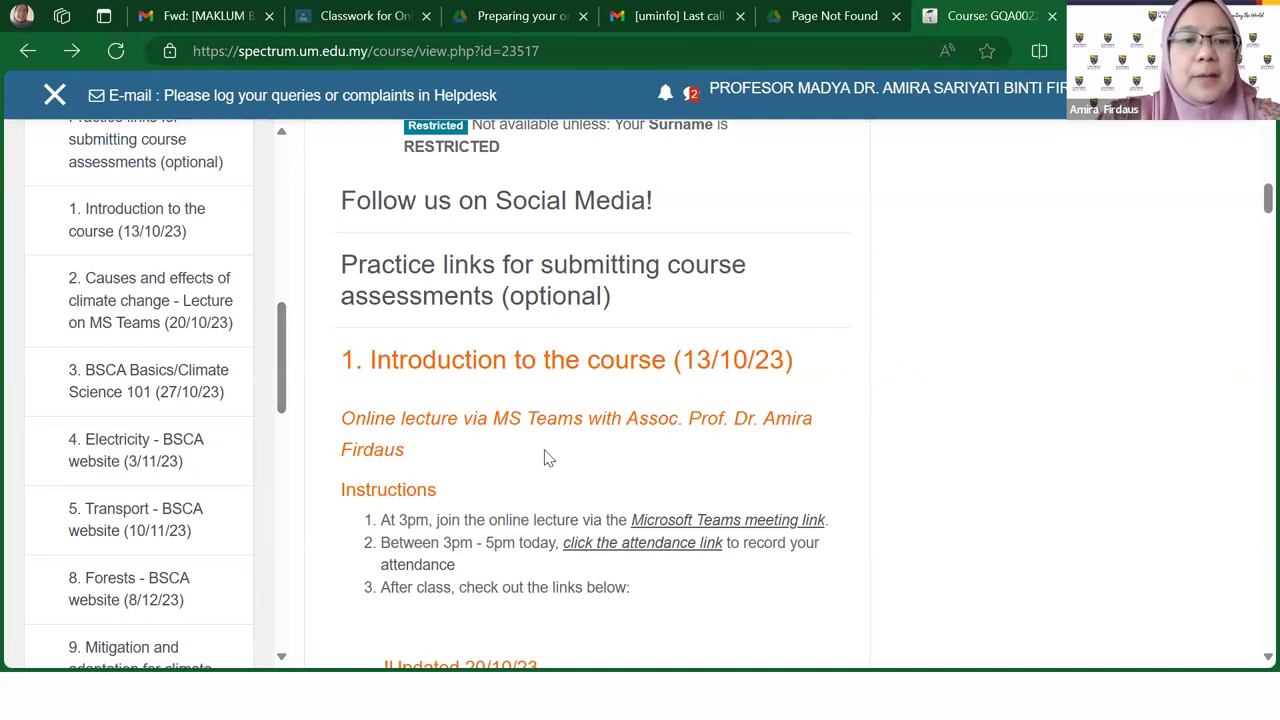
scroll(546, 457, down, 1)
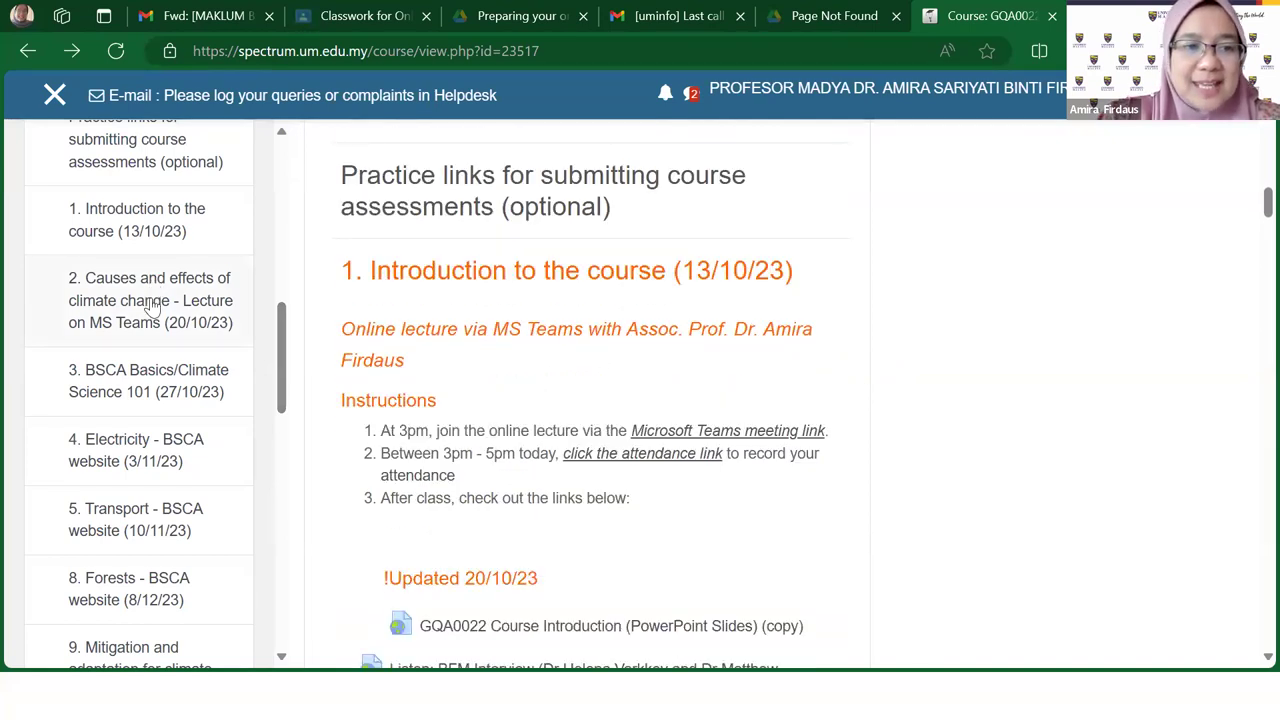
scroll(546, 382, down, 1)
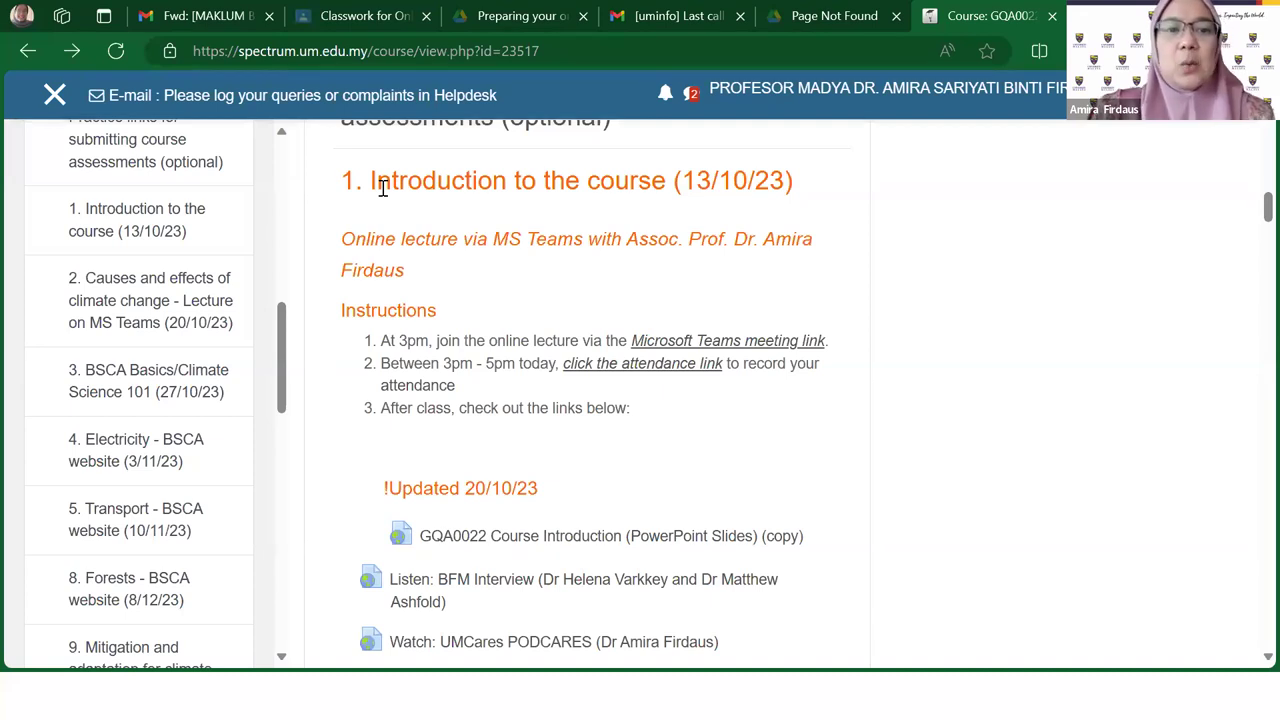
Step: Jump to section 1, Introduction to the course, and highlight the 13/10/23 date in its heading
click(118, 220)
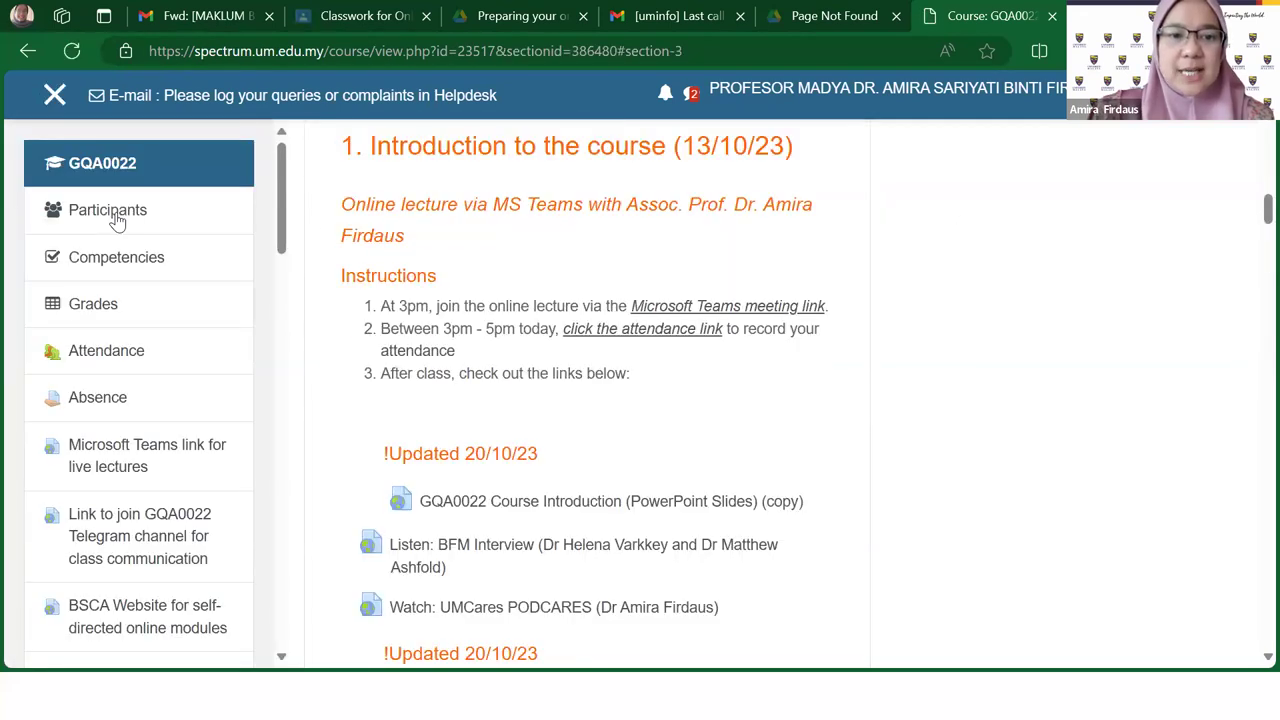
scroll(670, 360, down, 2)
scroll(670, 360, down, 2)
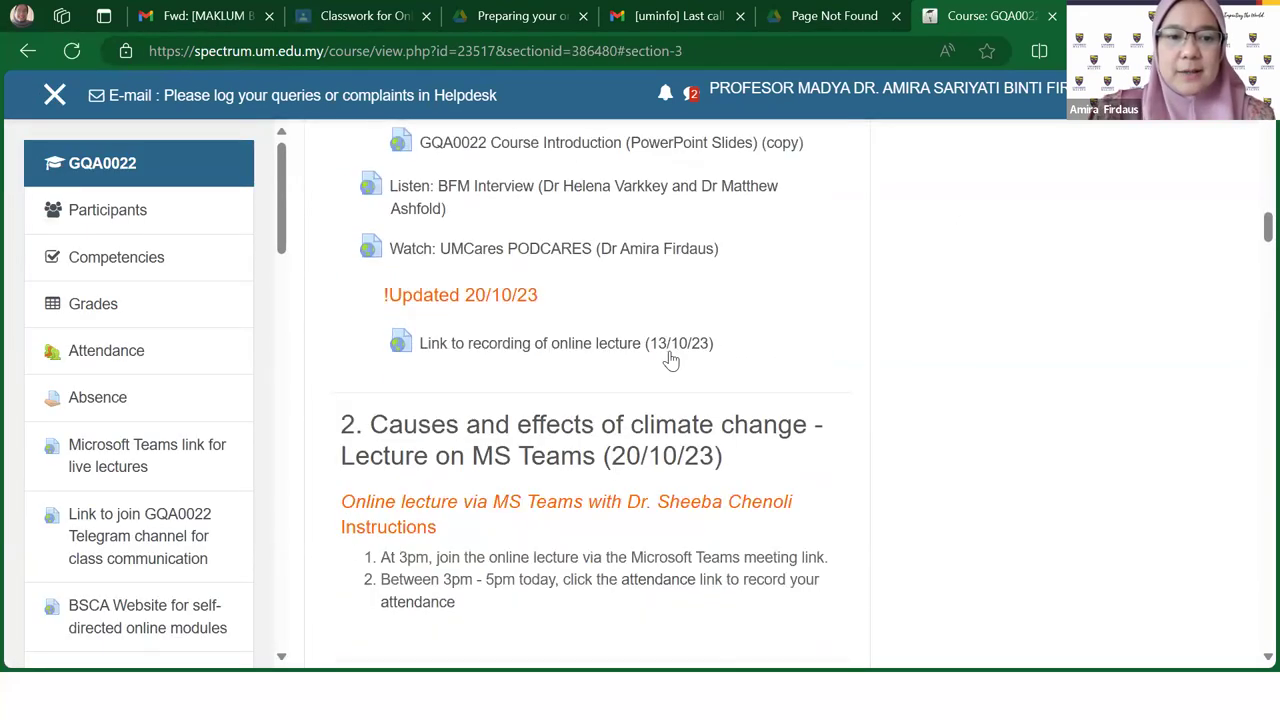
scroll(670, 360, up, 3)
scroll(672, 360, down, 4)
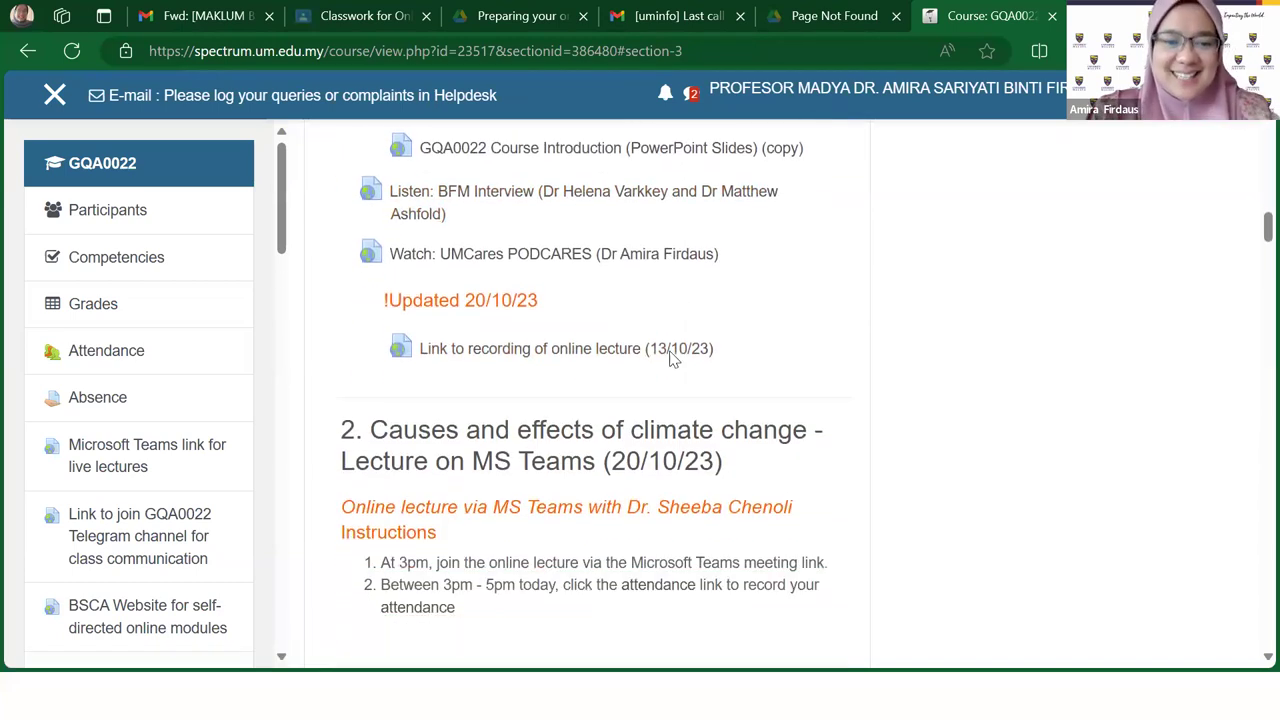
scroll(672, 360, up, 4)
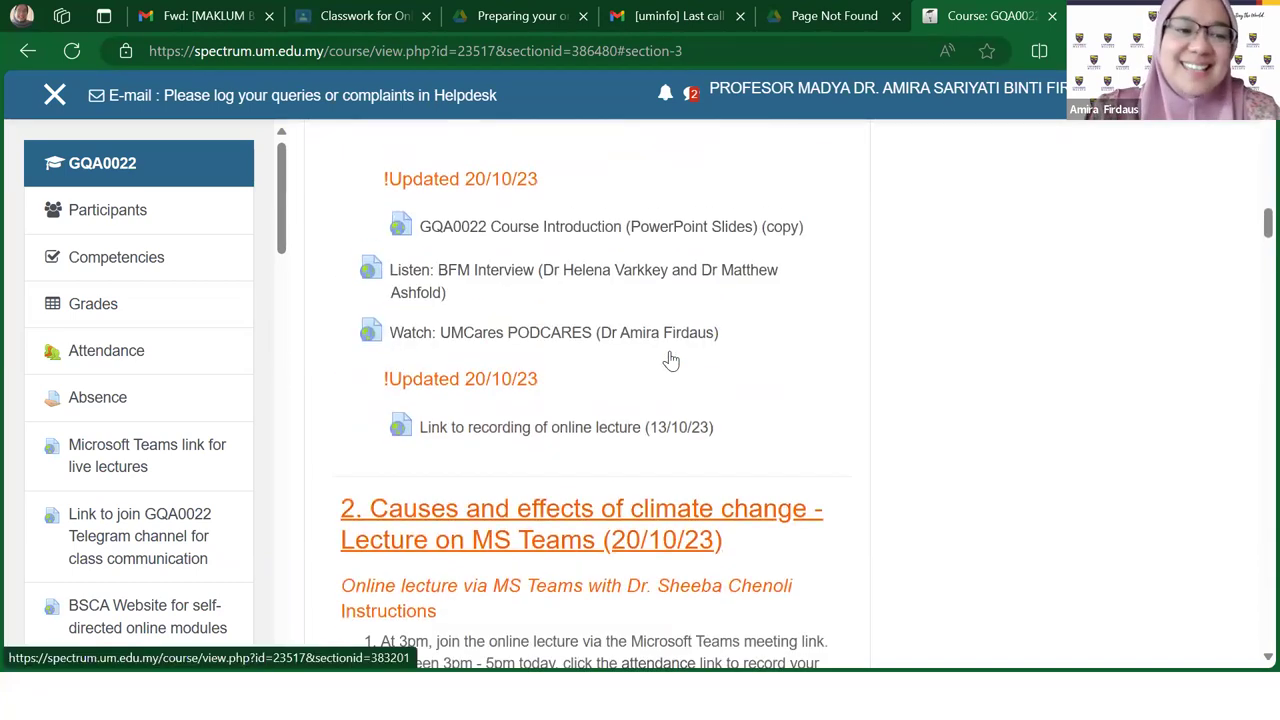
scroll(672, 360, up, 2)
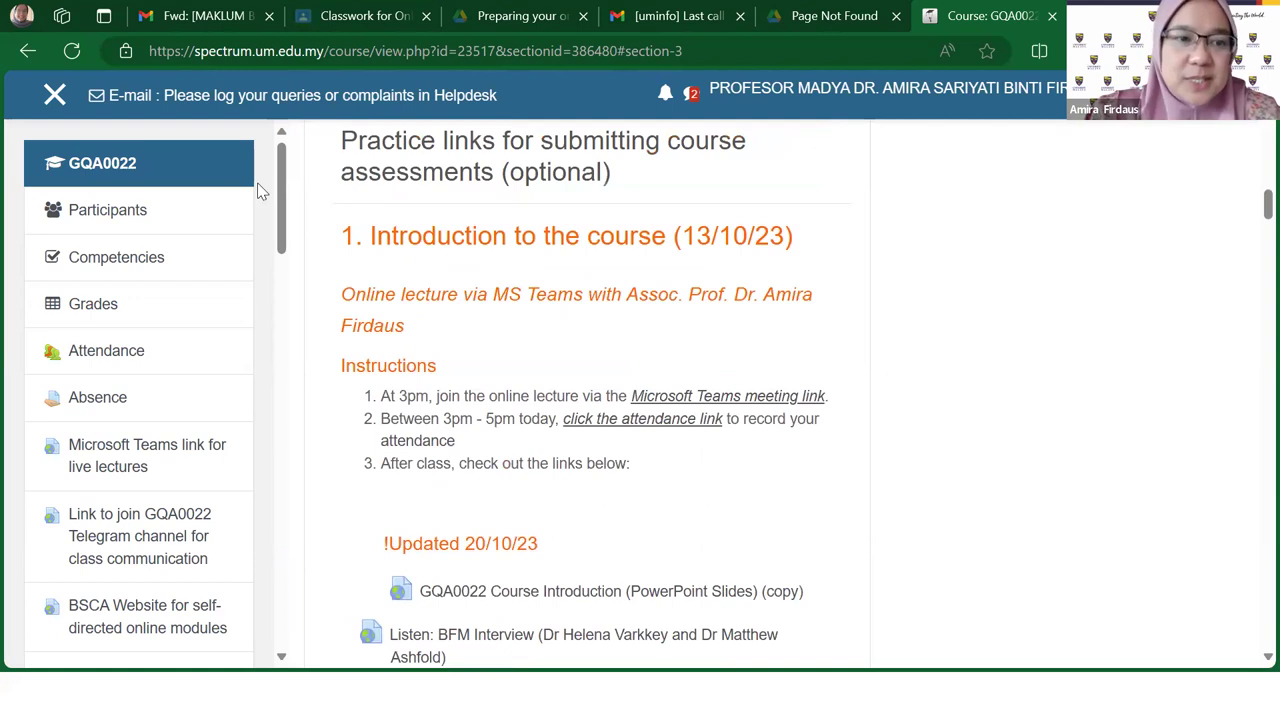
scroll(286, 230, down, 1)
drag(286, 230, 296, 356)
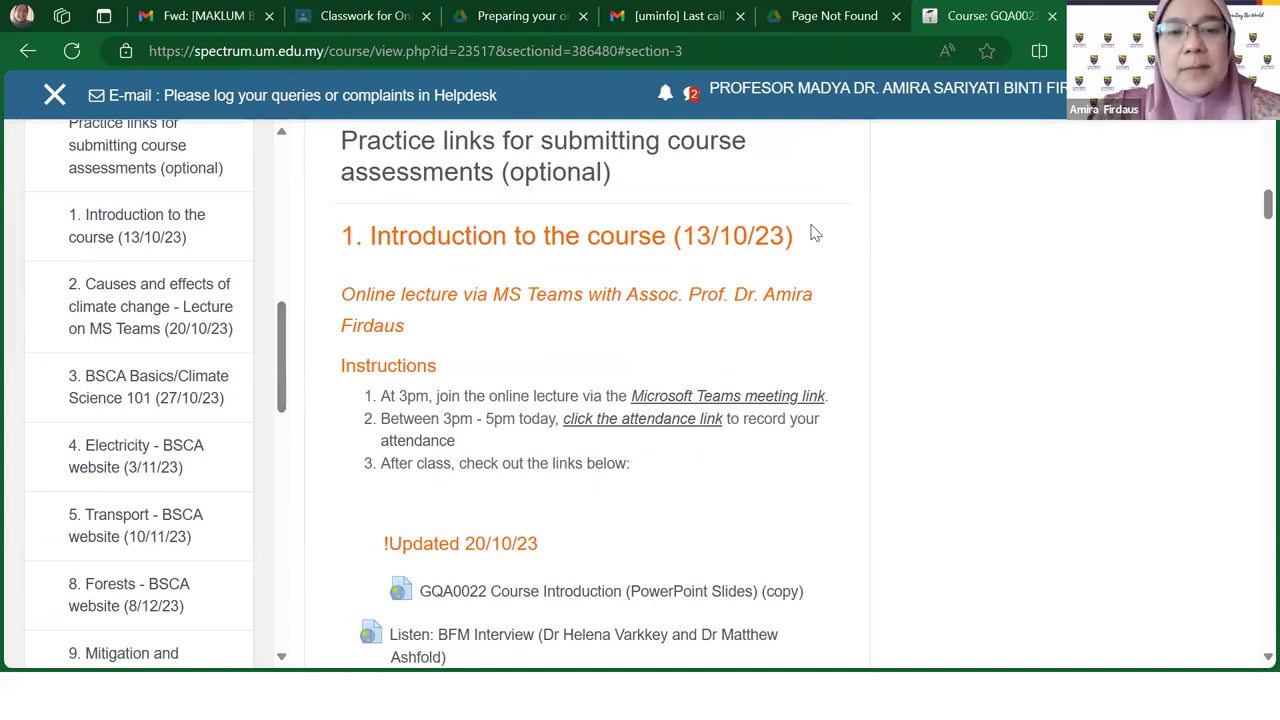
drag(686, 240, 793, 233)
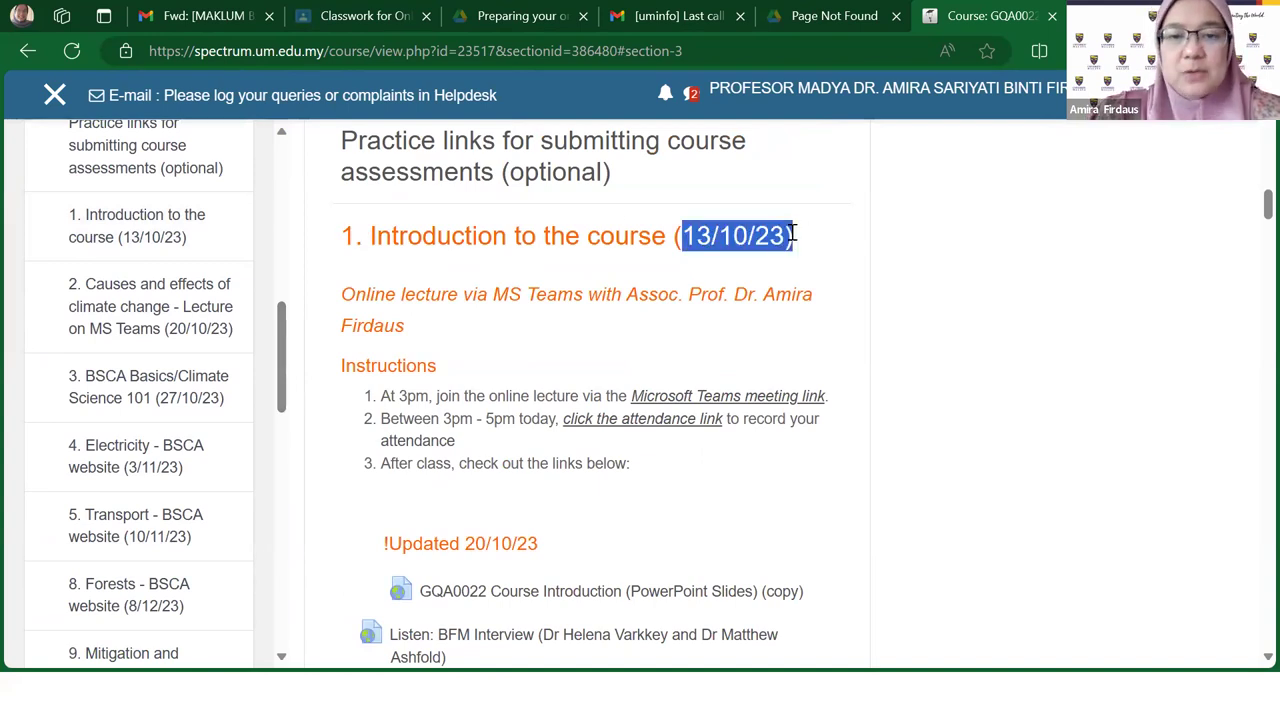
Step: Select the section 1 heading's title words, then its '(13/10/23)' date
drag(793, 233, 796, 236)
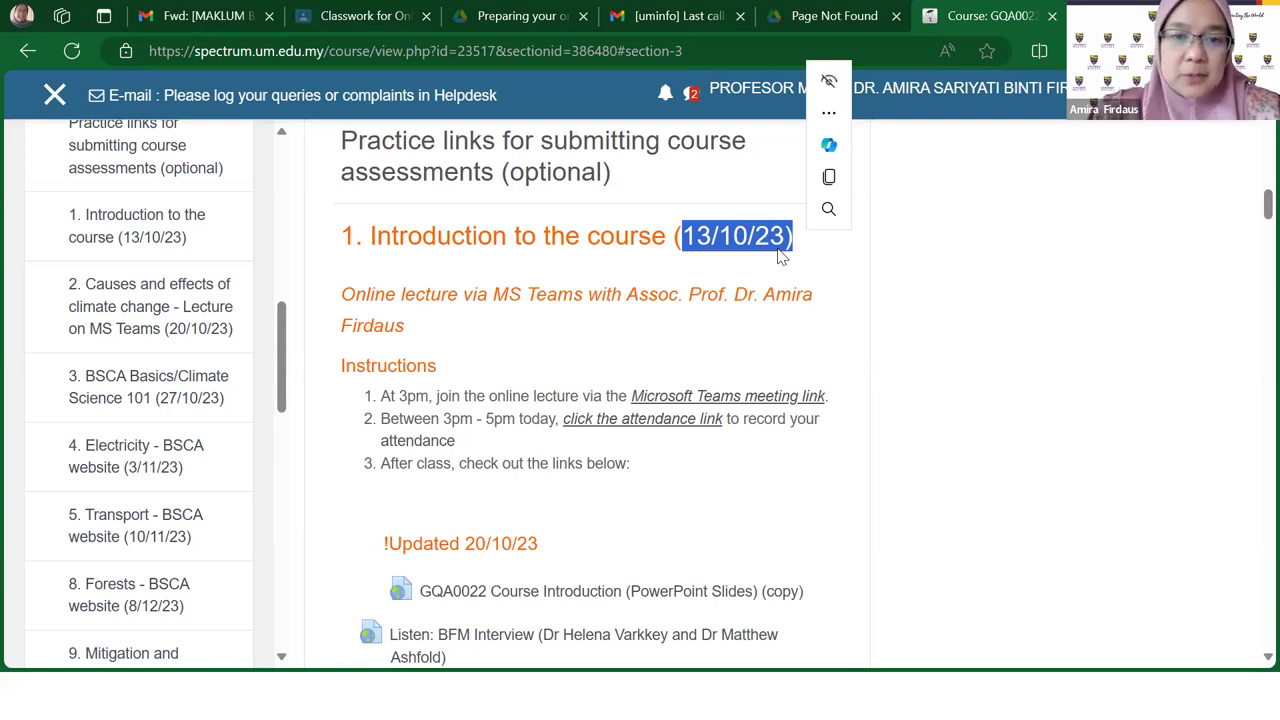
click(766, 268)
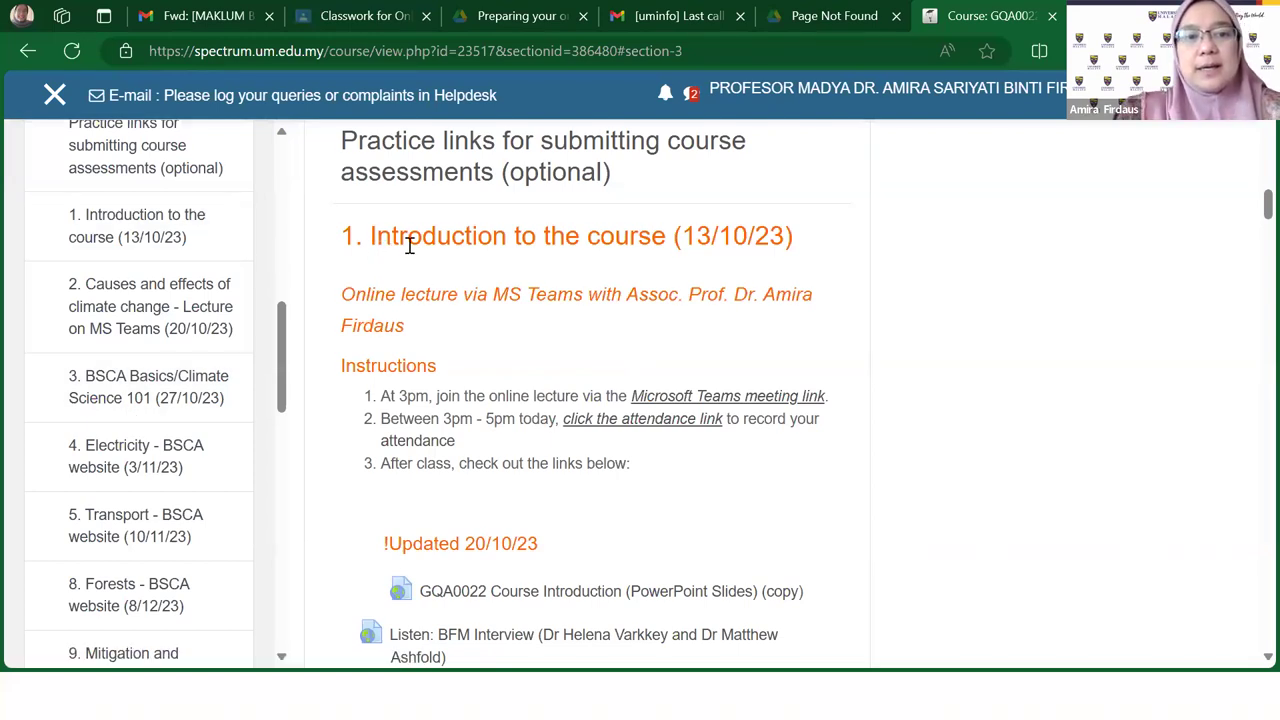
drag(666, 236, 333, 248)
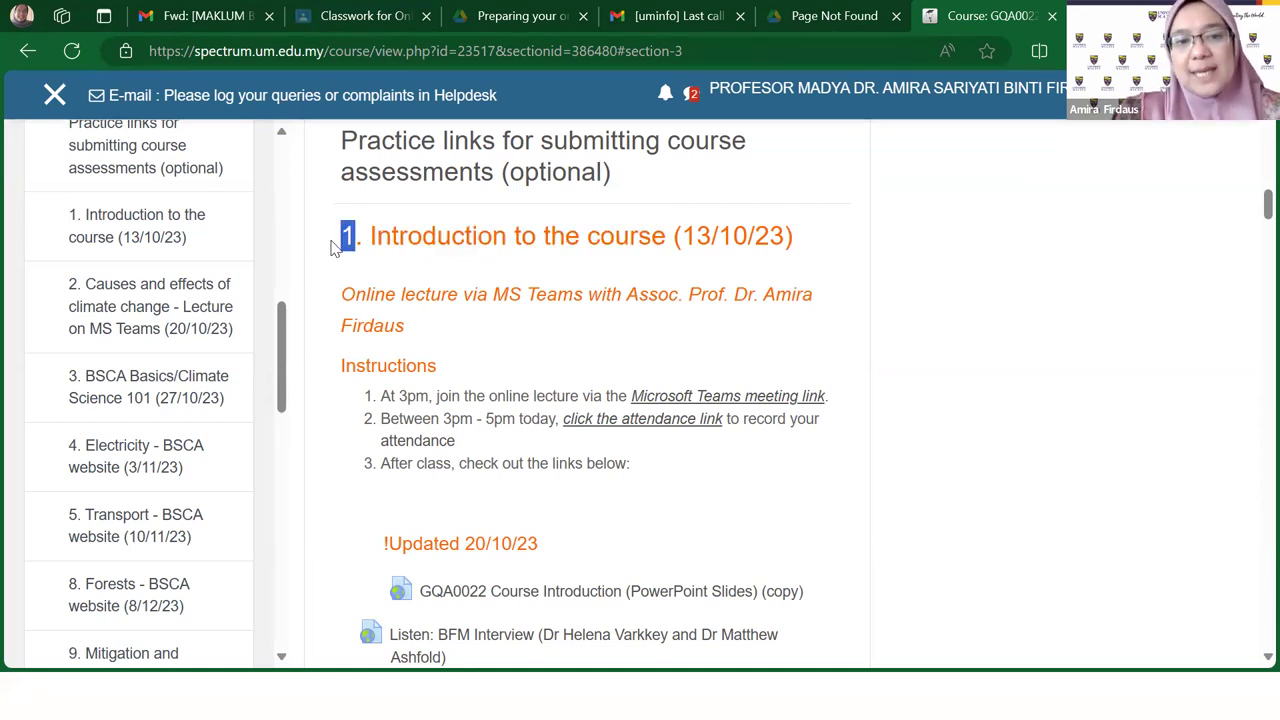
drag(808, 243, 668, 240)
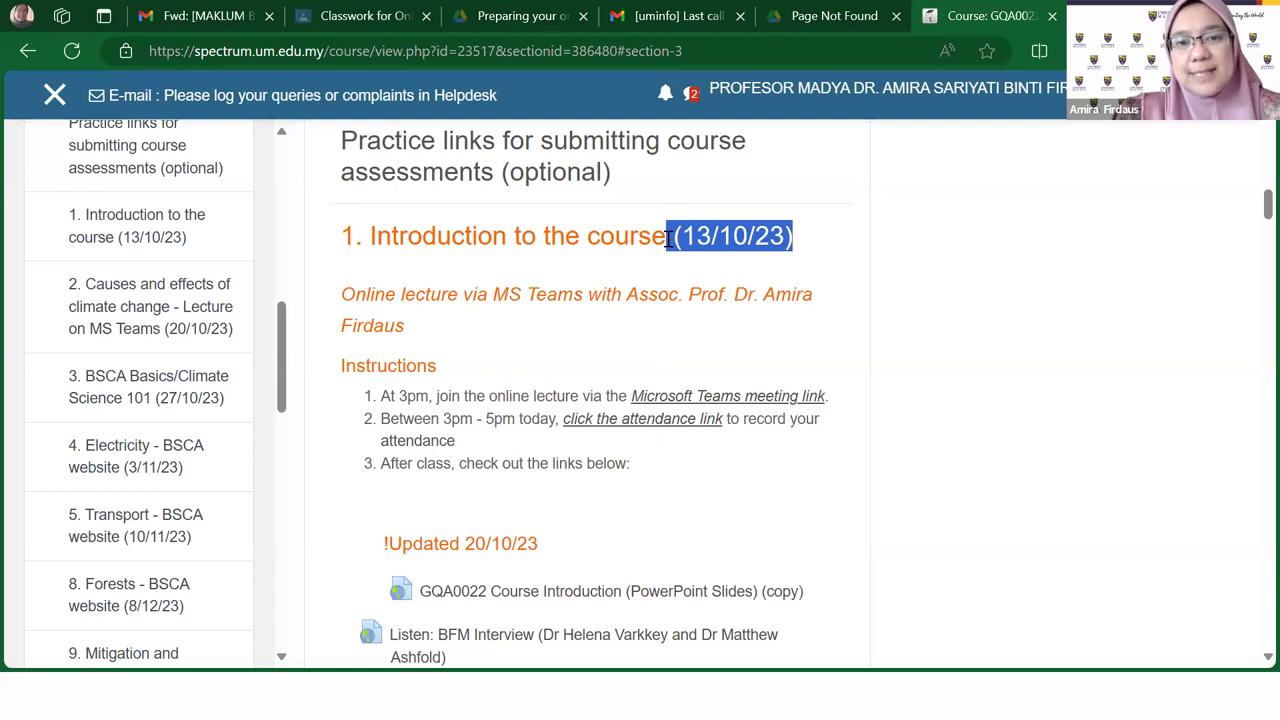
Step: Open section 2, Causes and effects, then section 3, BSCA Basics/Climate Science 101
click(126, 306)
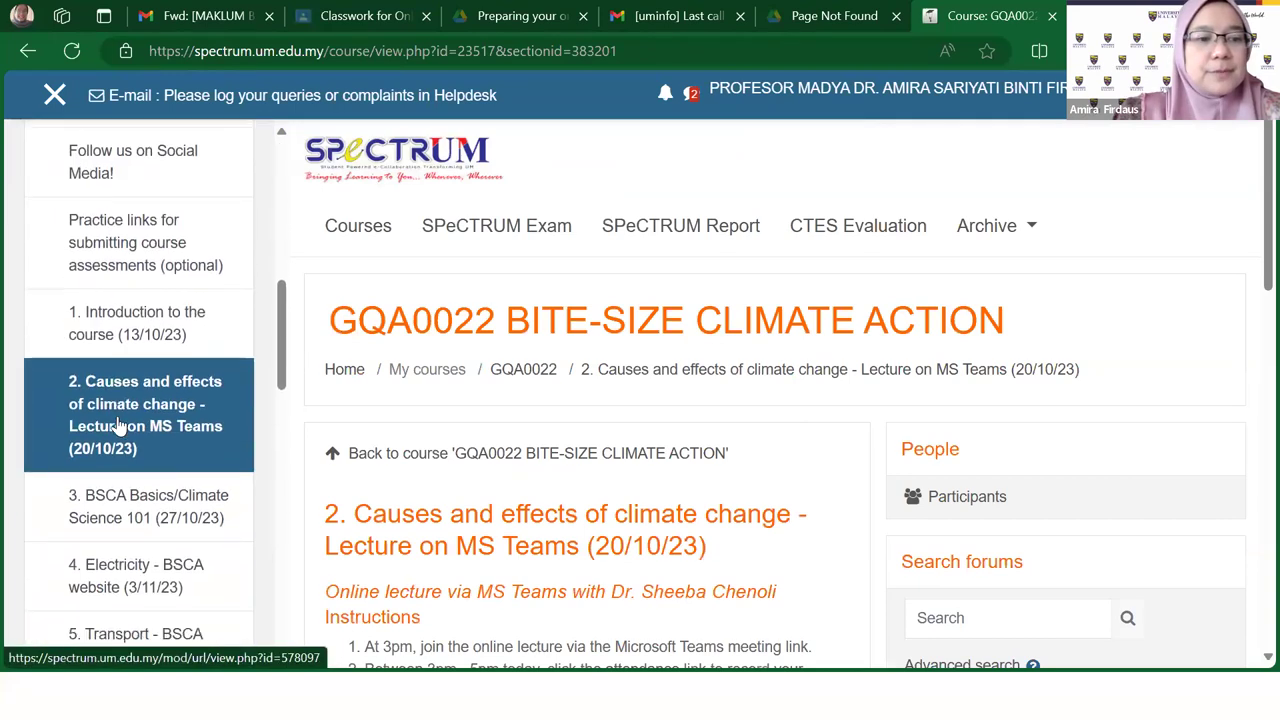
scroll(118, 426, down, 2)
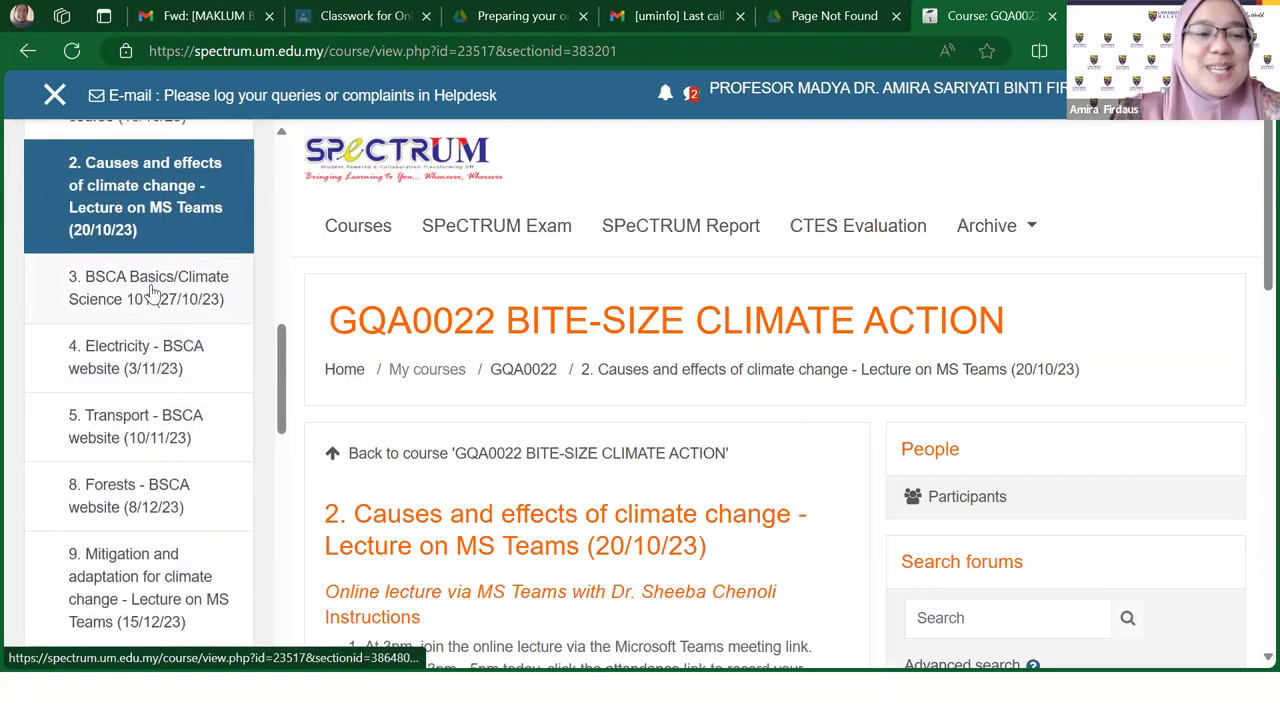
click(150, 290)
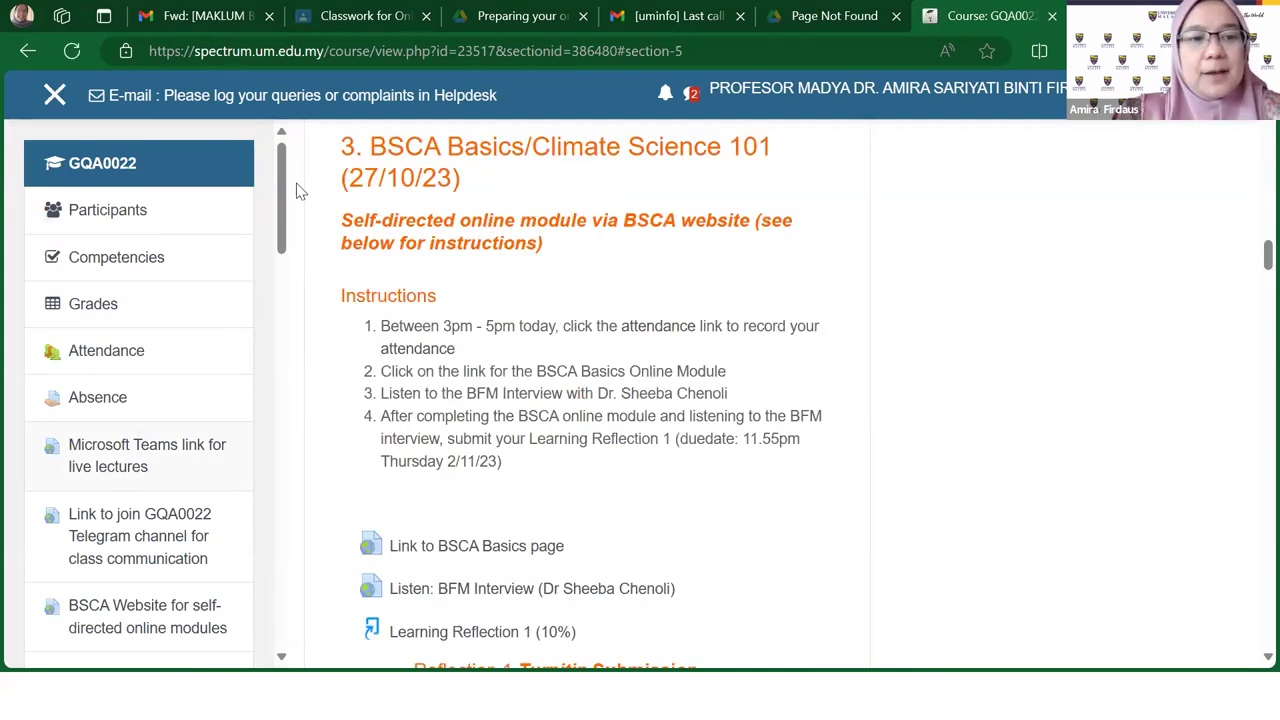
scroll(209, 343, down, 15)
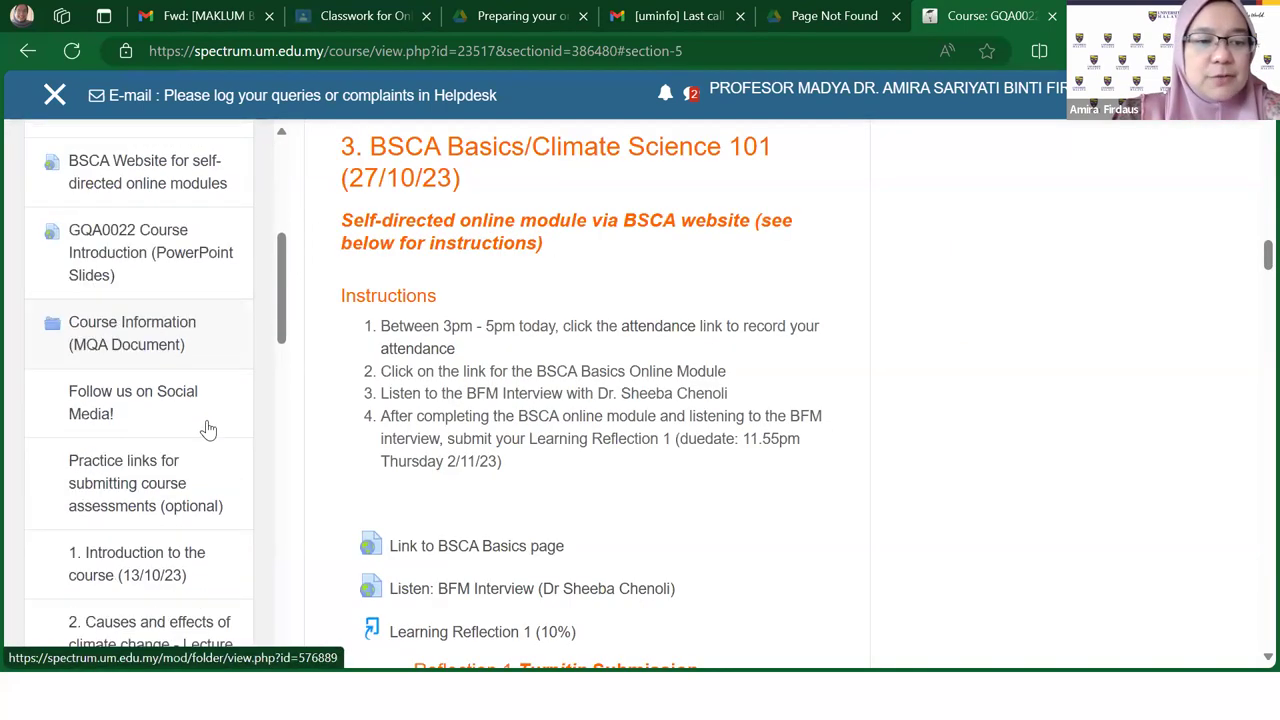
scroll(205, 437, up, 3)
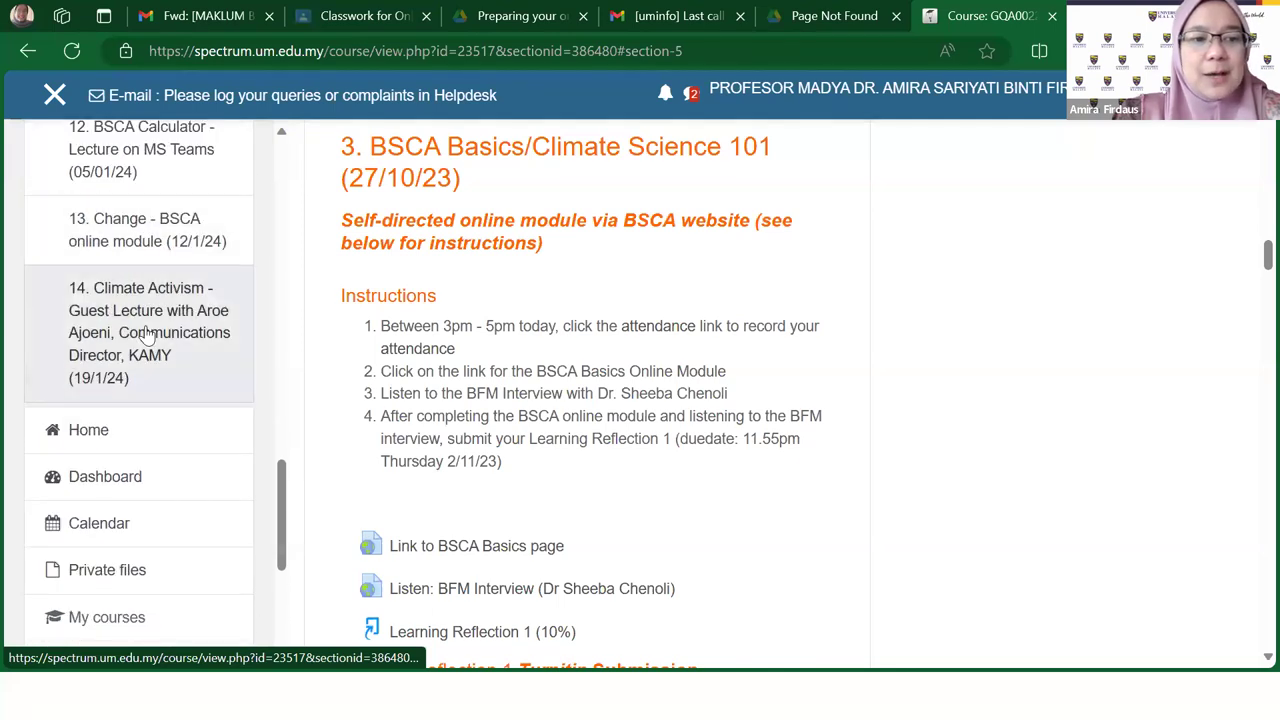
Step: Jump to section 14, Climate Activism, and scroll back up to section 12's BSCA Calculator lecture
click(174, 371)
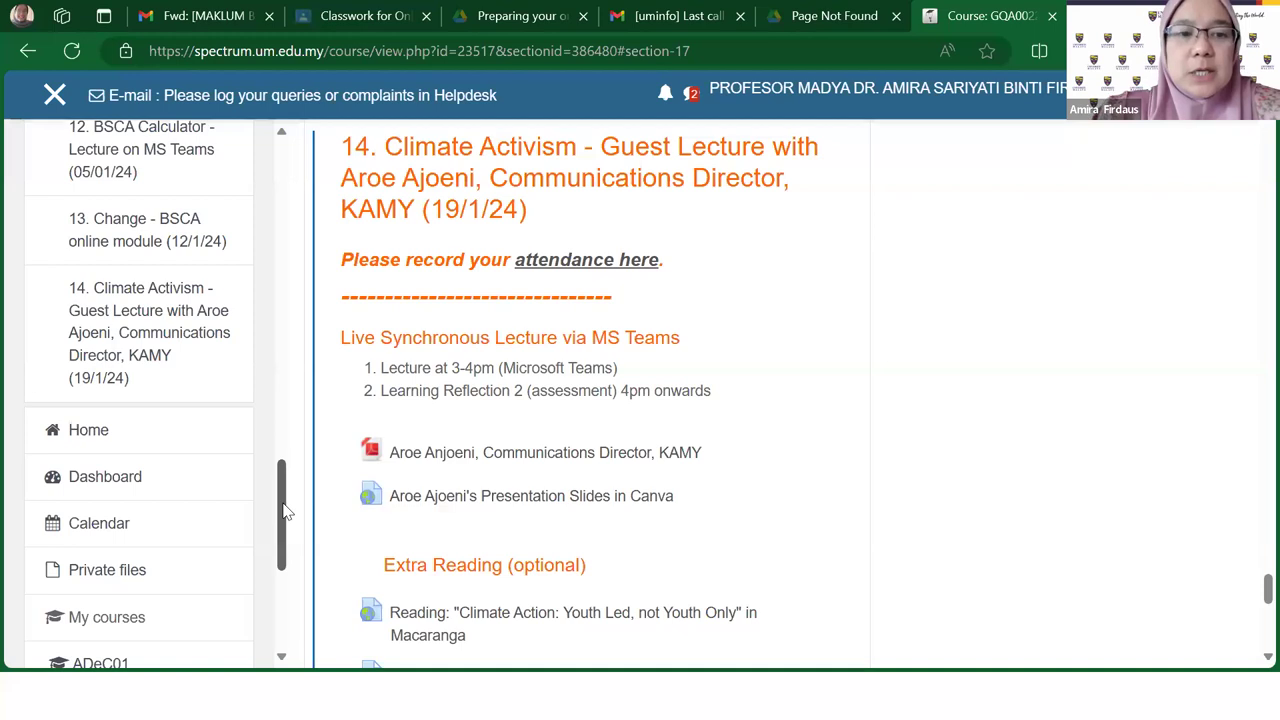
drag(283, 491, 284, 170)
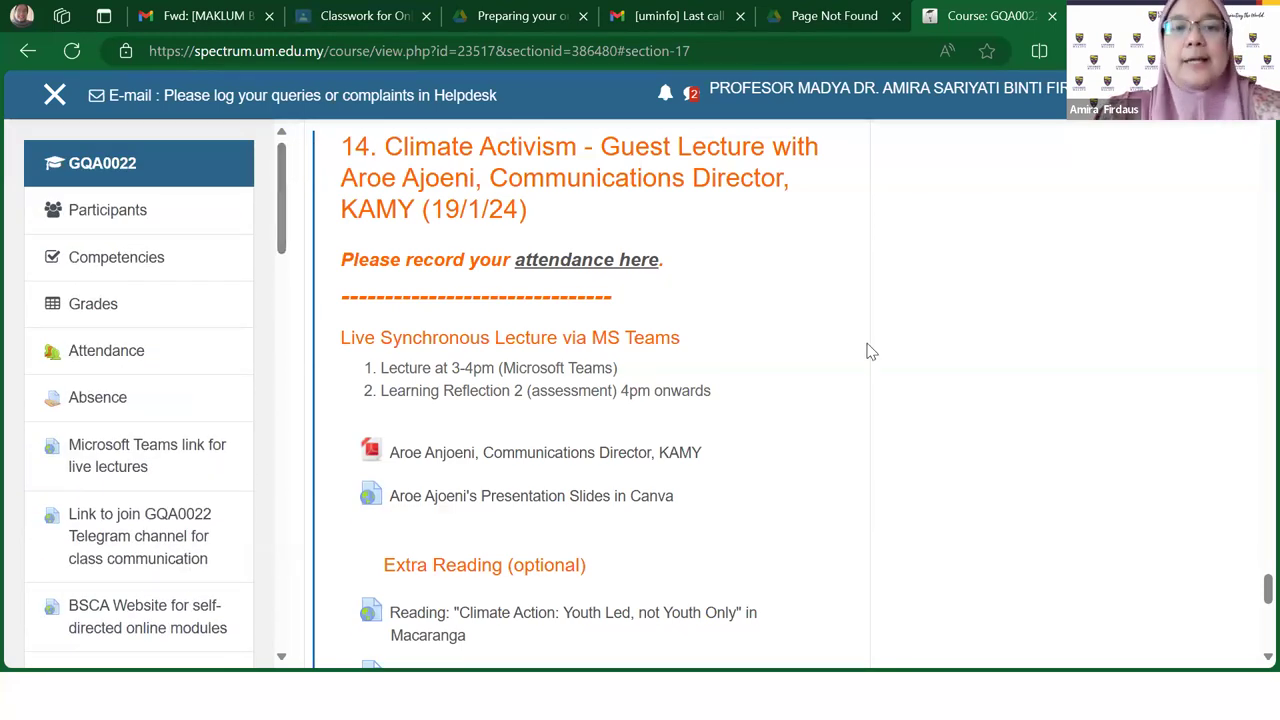
scroll(830, 413, up, 4)
scroll(830, 413, up, 4)
scroll(830, 413, up, 4)
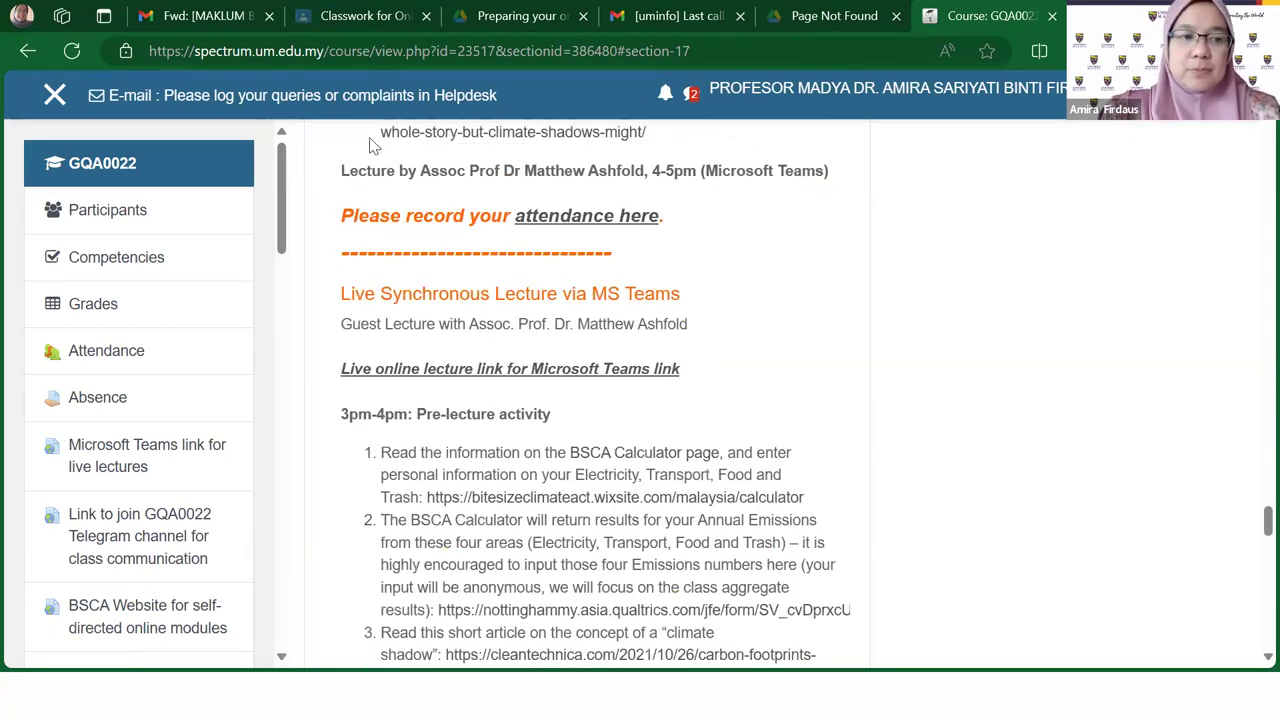
Step: Return to the GQA0022 main page, scroll to section 2's 20/10/23 lecture, and open the user menu
click(171, 163)
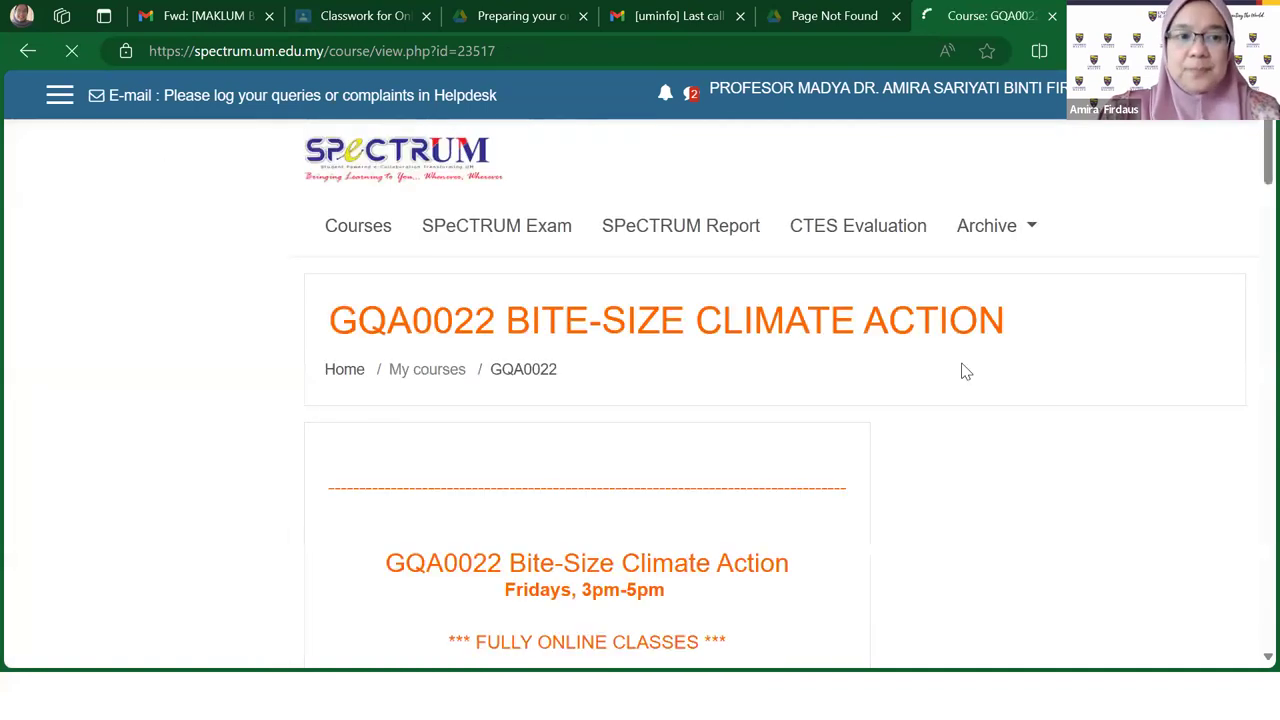
scroll(748, 440, down, 3)
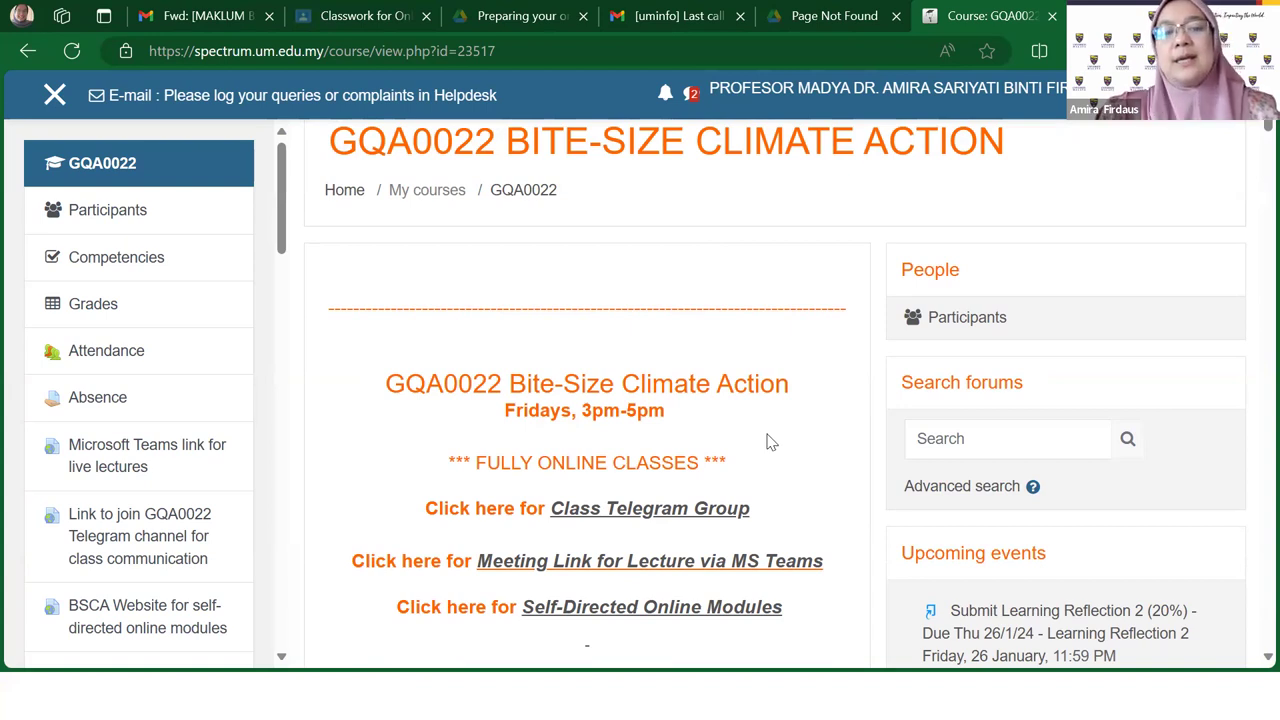
scroll(770, 442, down, 8)
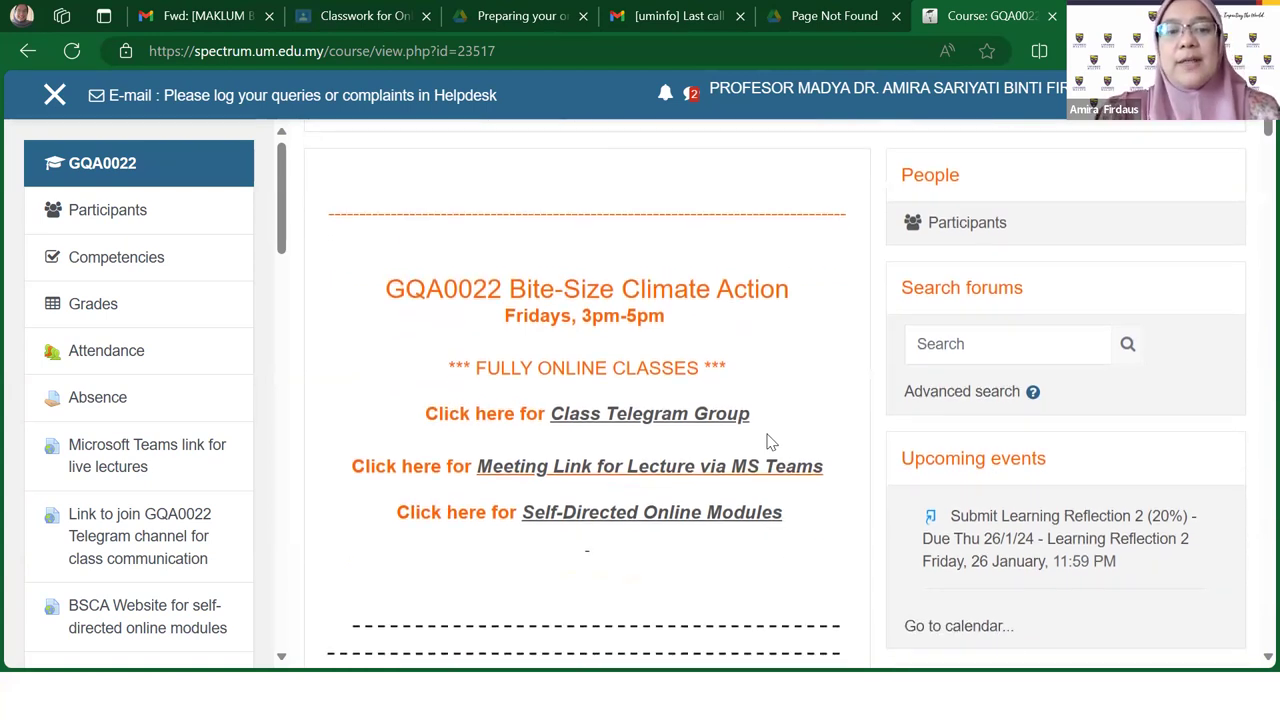
scroll(768, 442, down, 3)
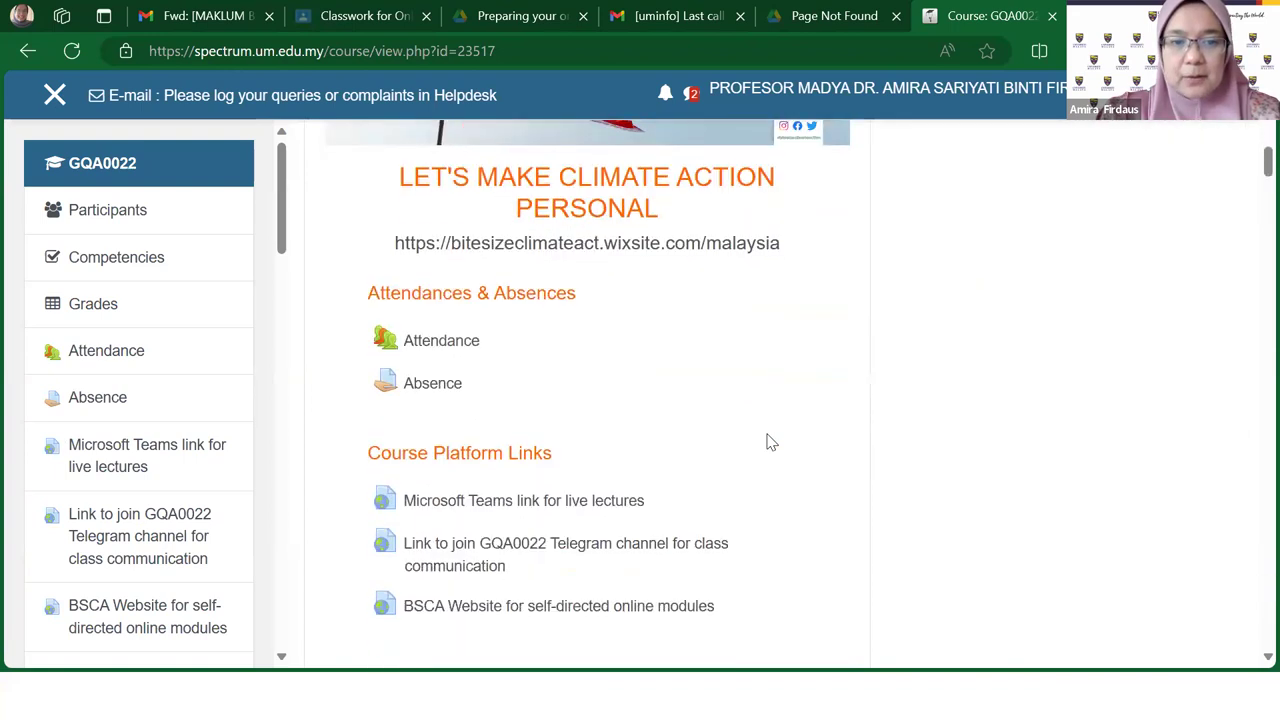
scroll(720, 414, down, 2)
scroll(722, 412, down, 6)
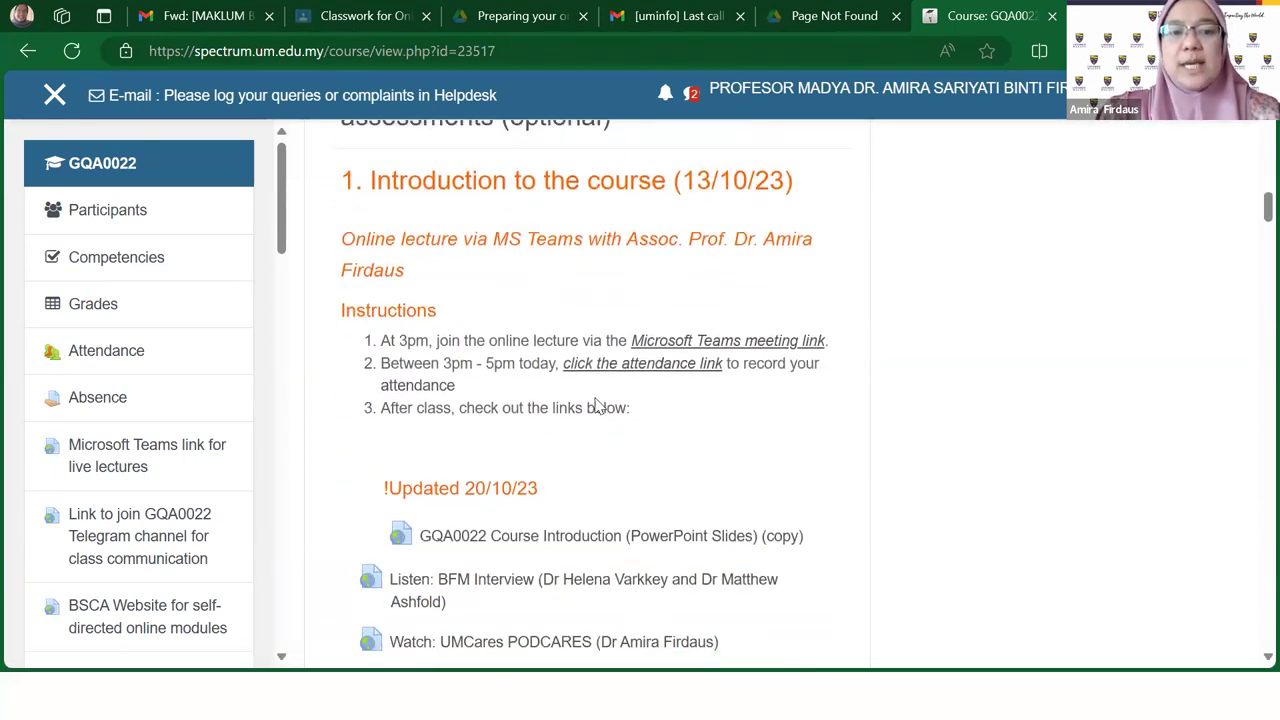
scroll(666, 486, down, 3)
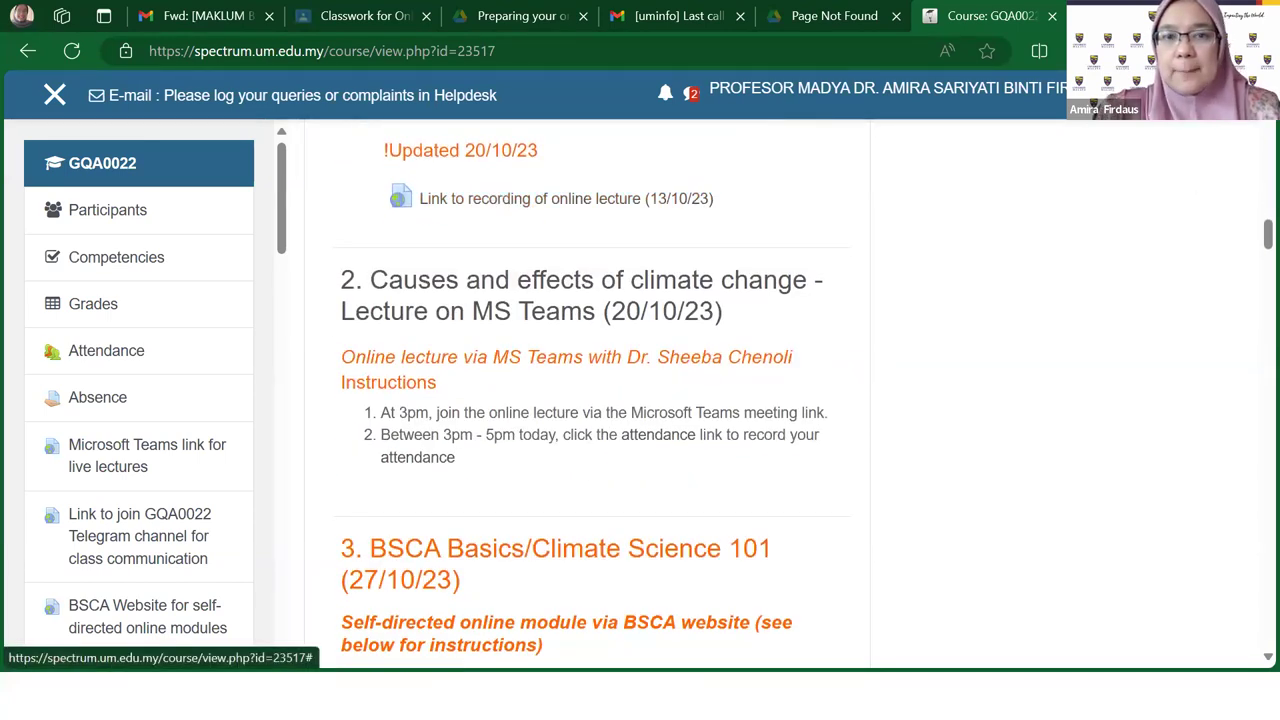
click(1180, 90)
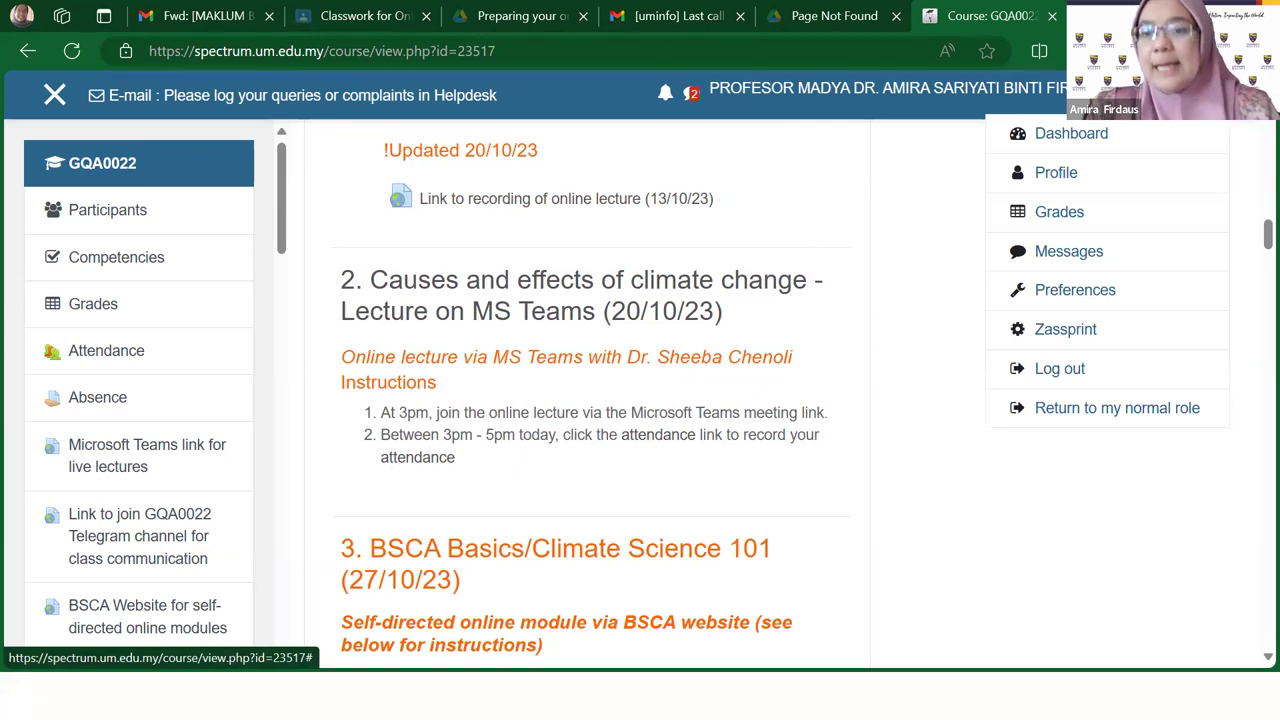
Step: Switch back to the normal teacher role, turn editing on, and scroll down to section 3
click(1187, 418)
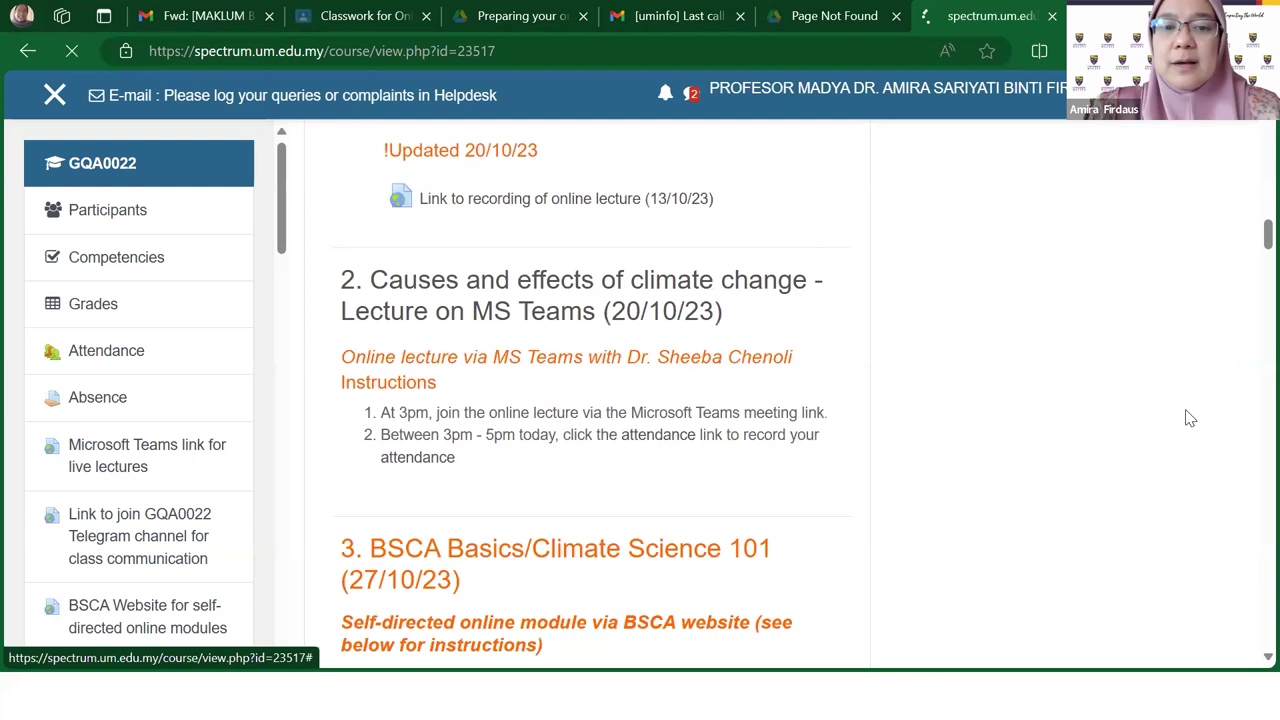
click(1112, 393)
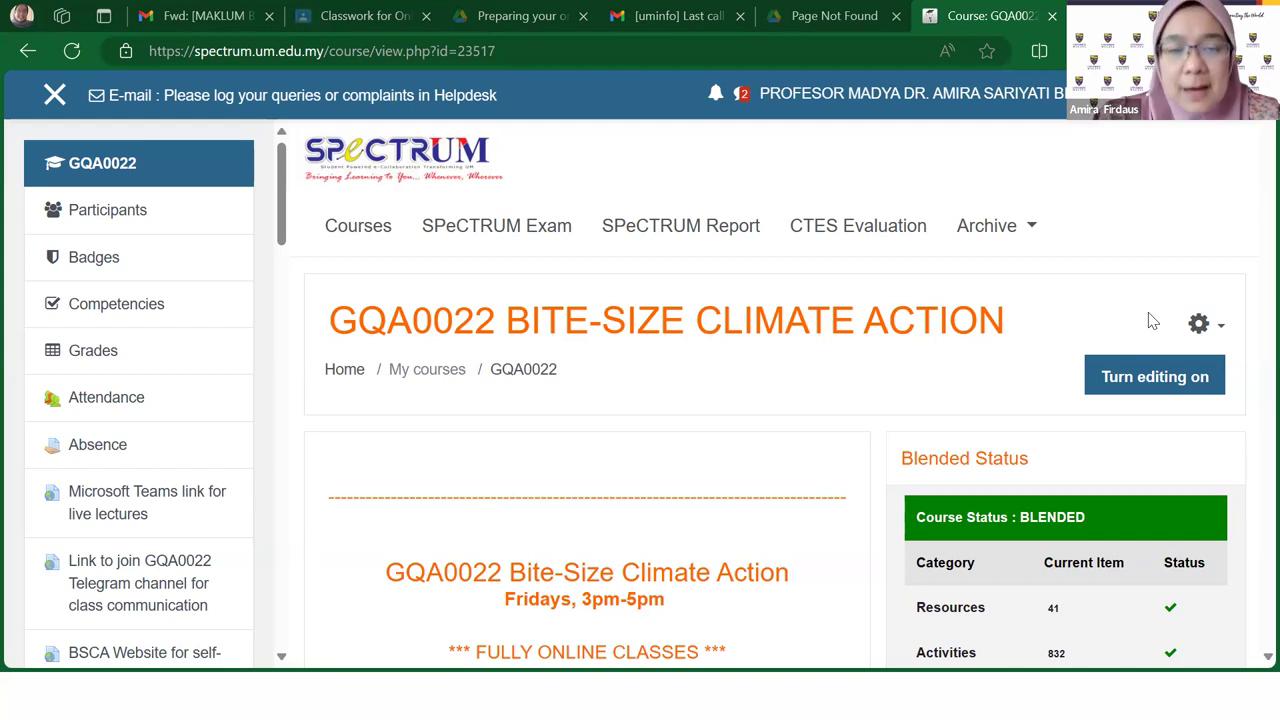
scroll(750, 428, down, 1)
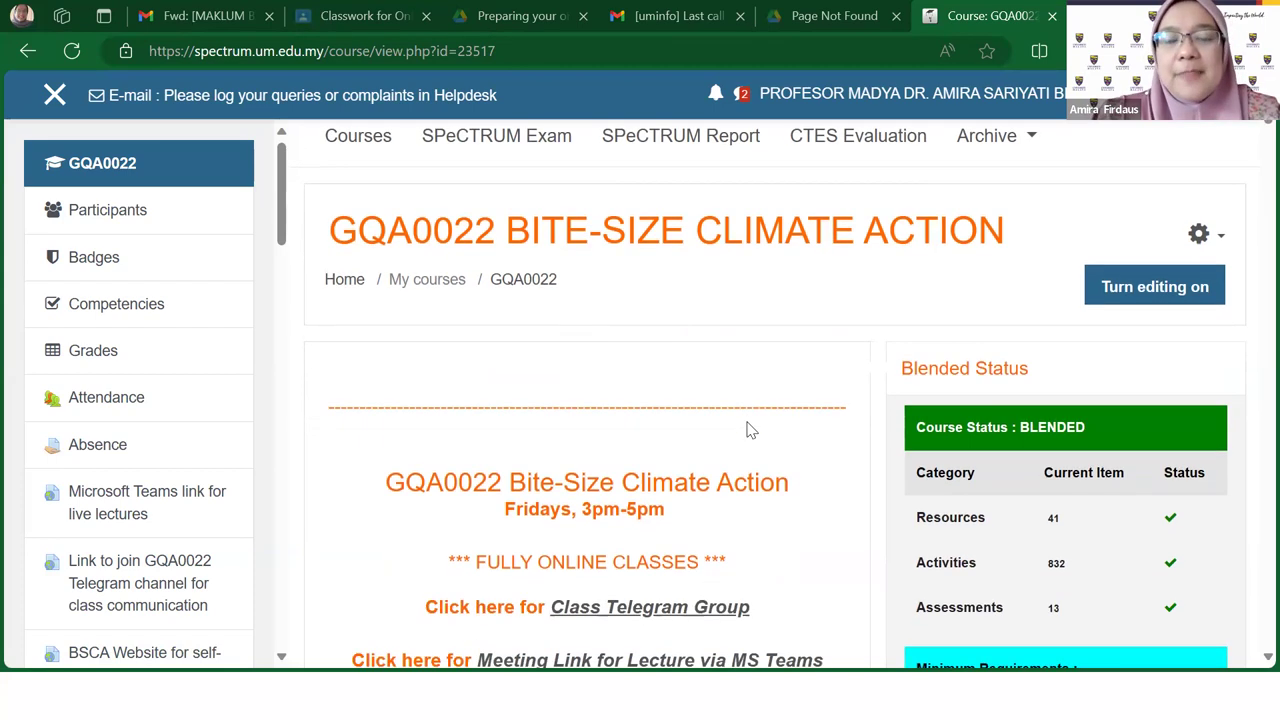
scroll(750, 428, down, 8)
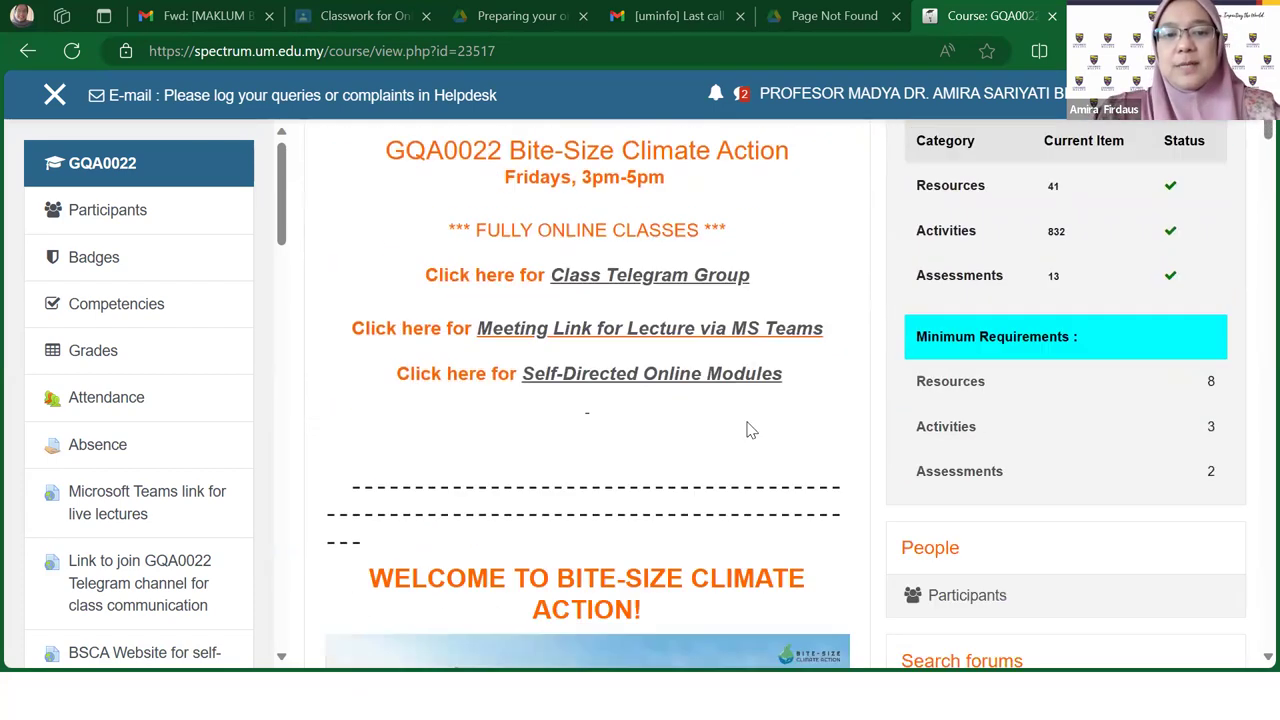
scroll(750, 428, down, 17)
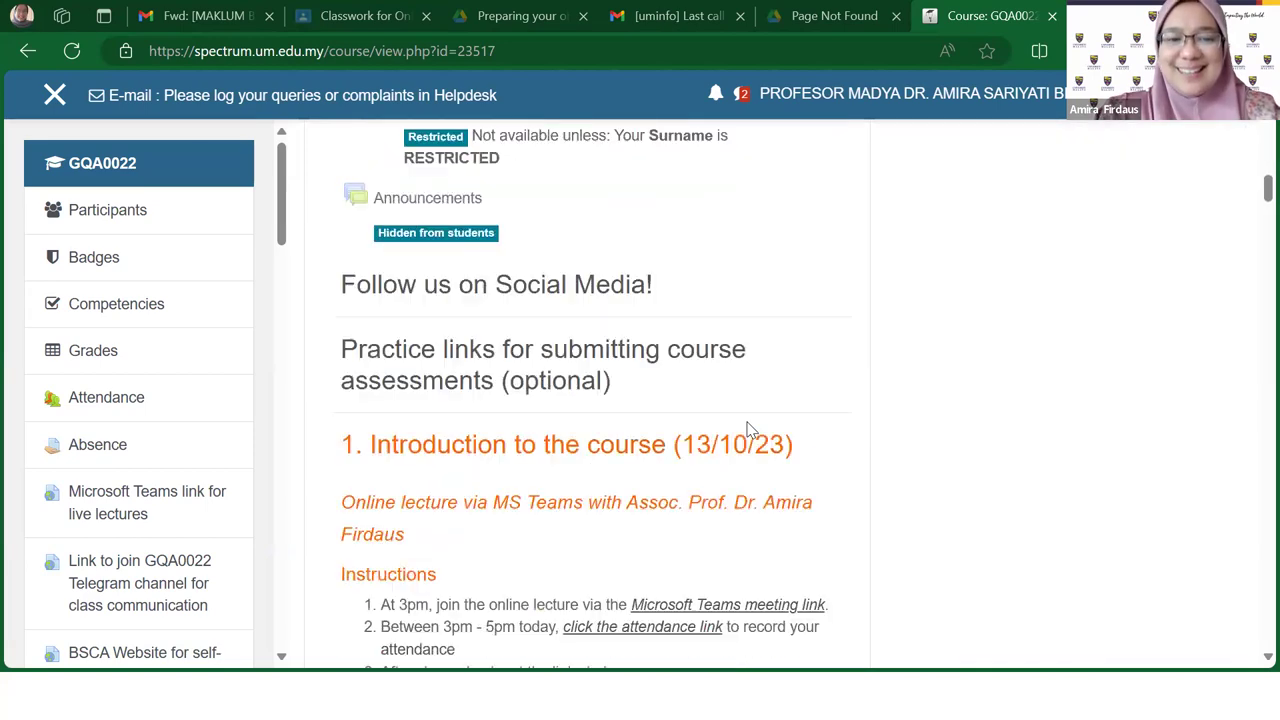
scroll(750, 428, down, 5)
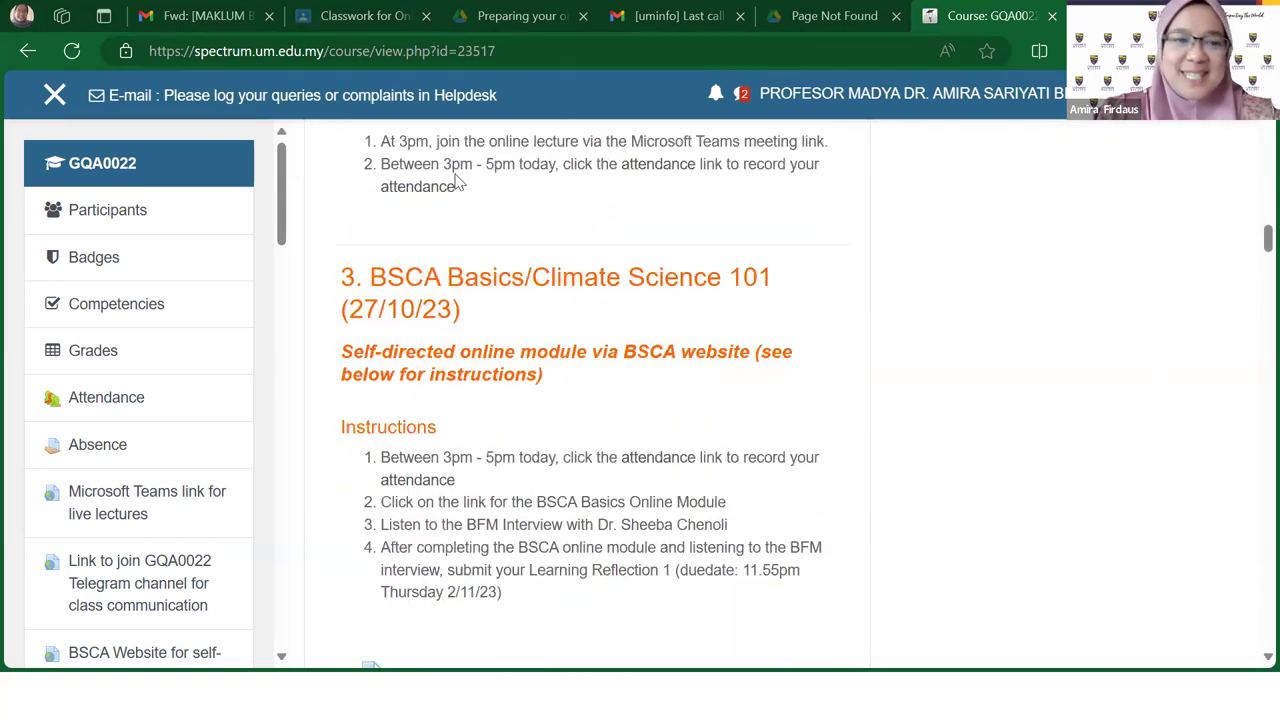
scroll(284, 173, down, 1)
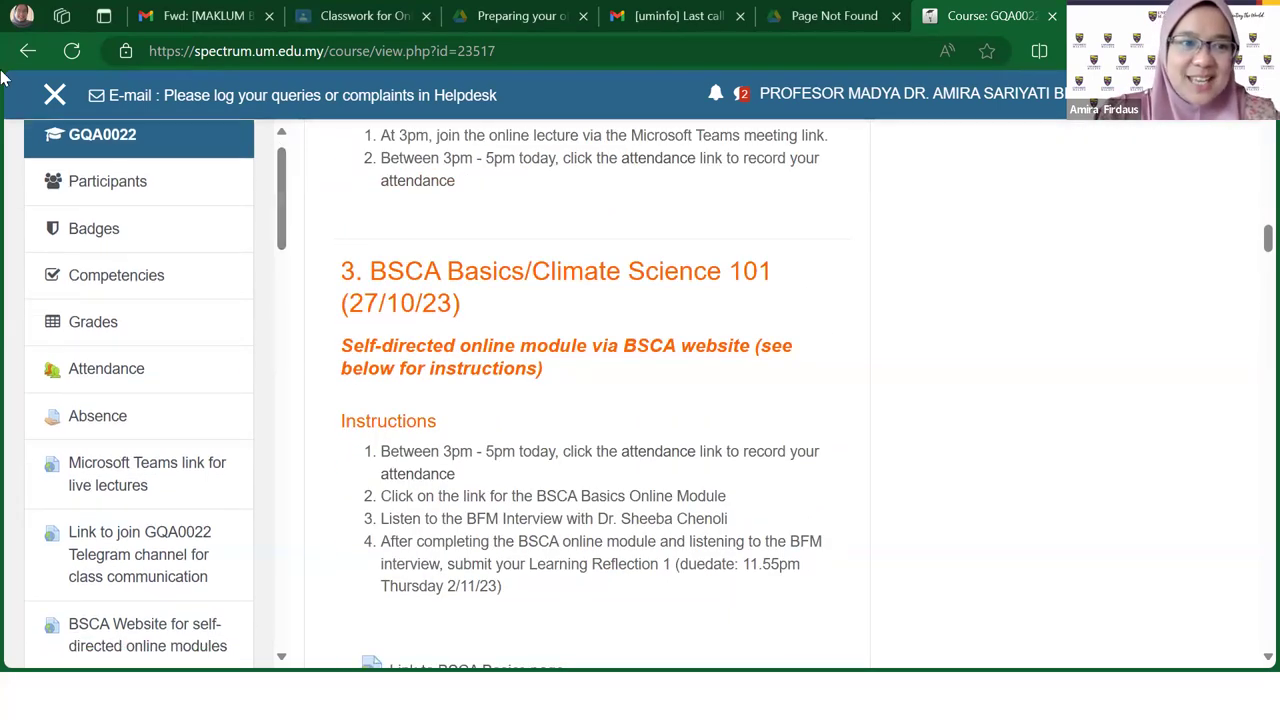
click(54, 97)
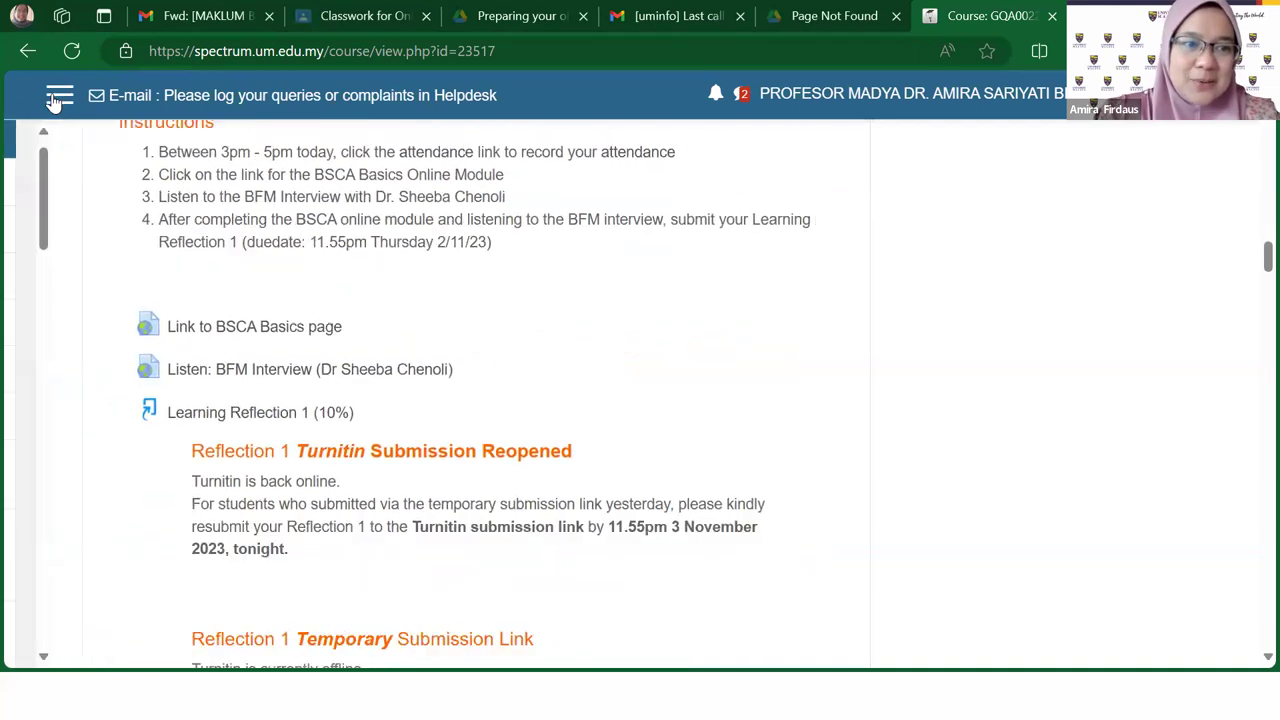
drag(286, 177, 297, 409)
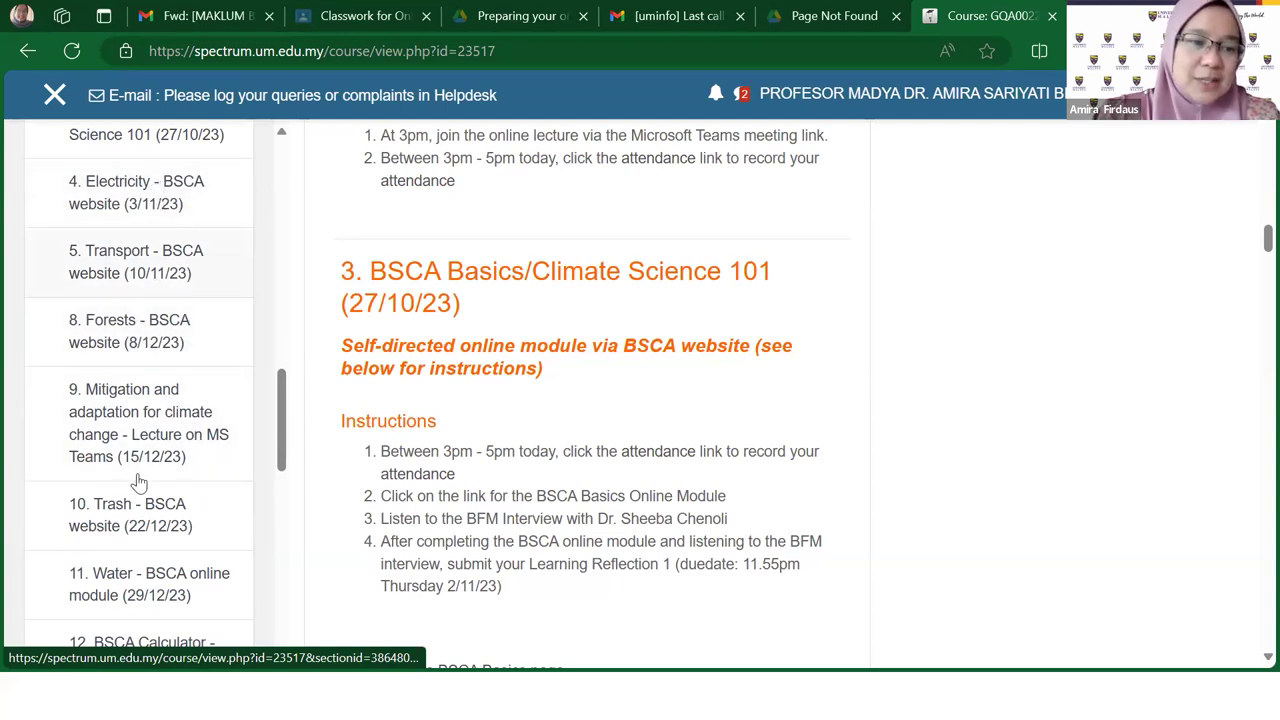
drag(280, 394, 491, 337)
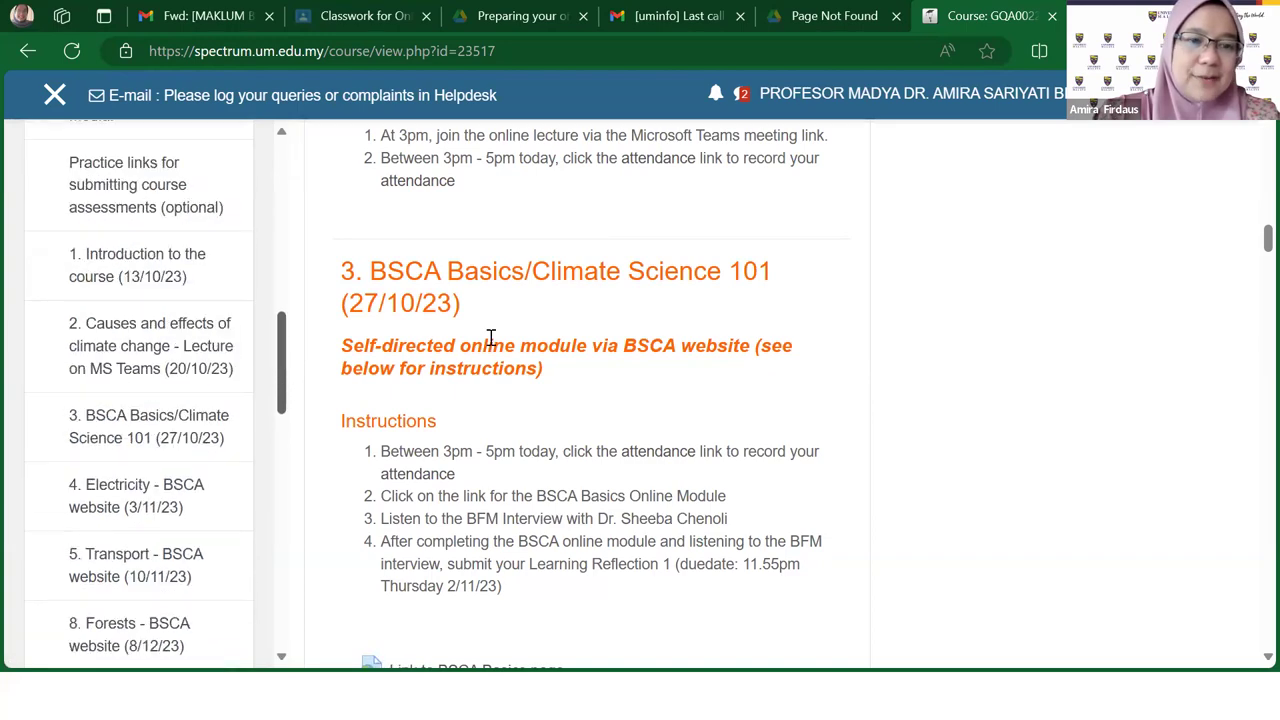
scroll(491, 337, up, 3)
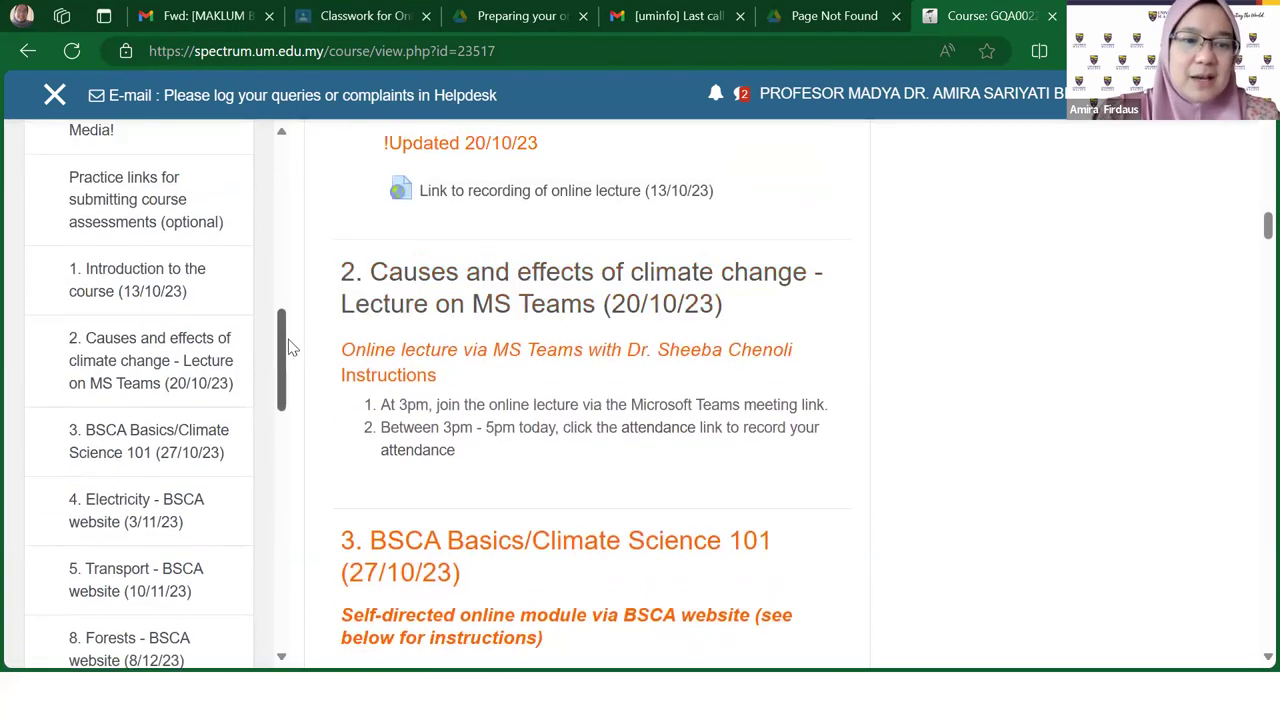
scroll(287, 340, up, 2)
scroll(800, 398, up, 10)
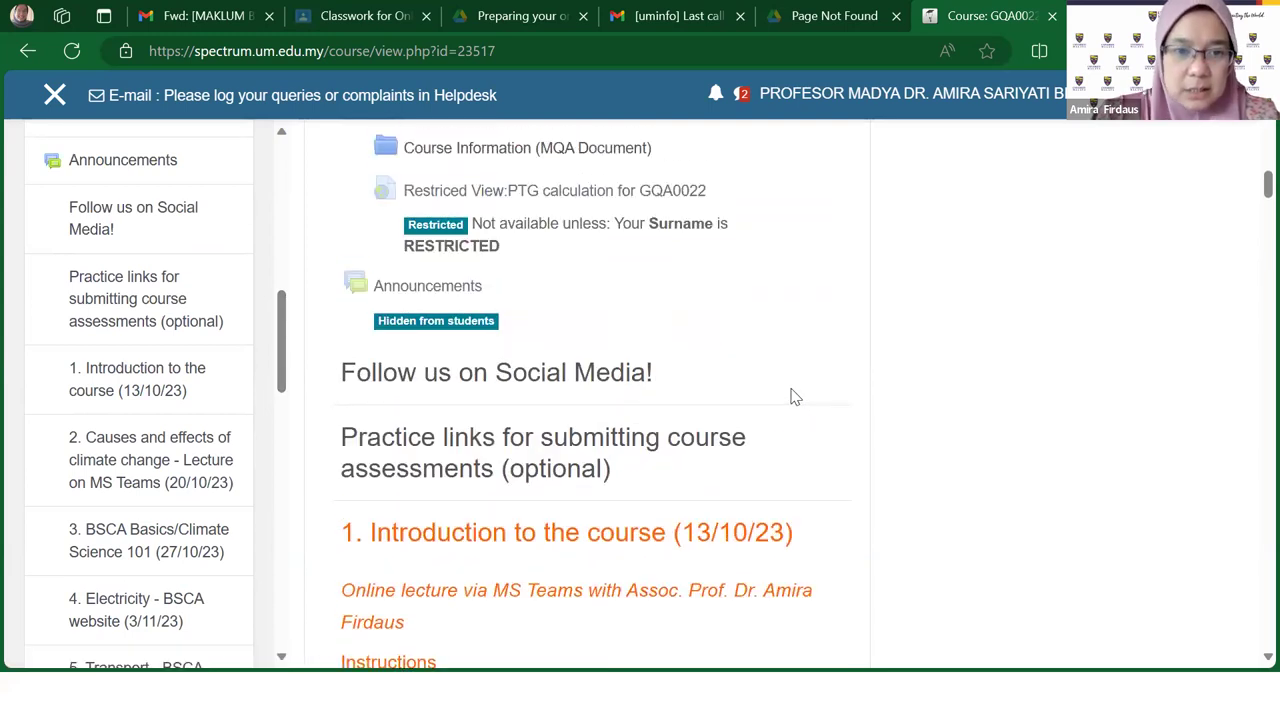
drag(283, 324, 284, 325)
scroll(229, 323, up, 1)
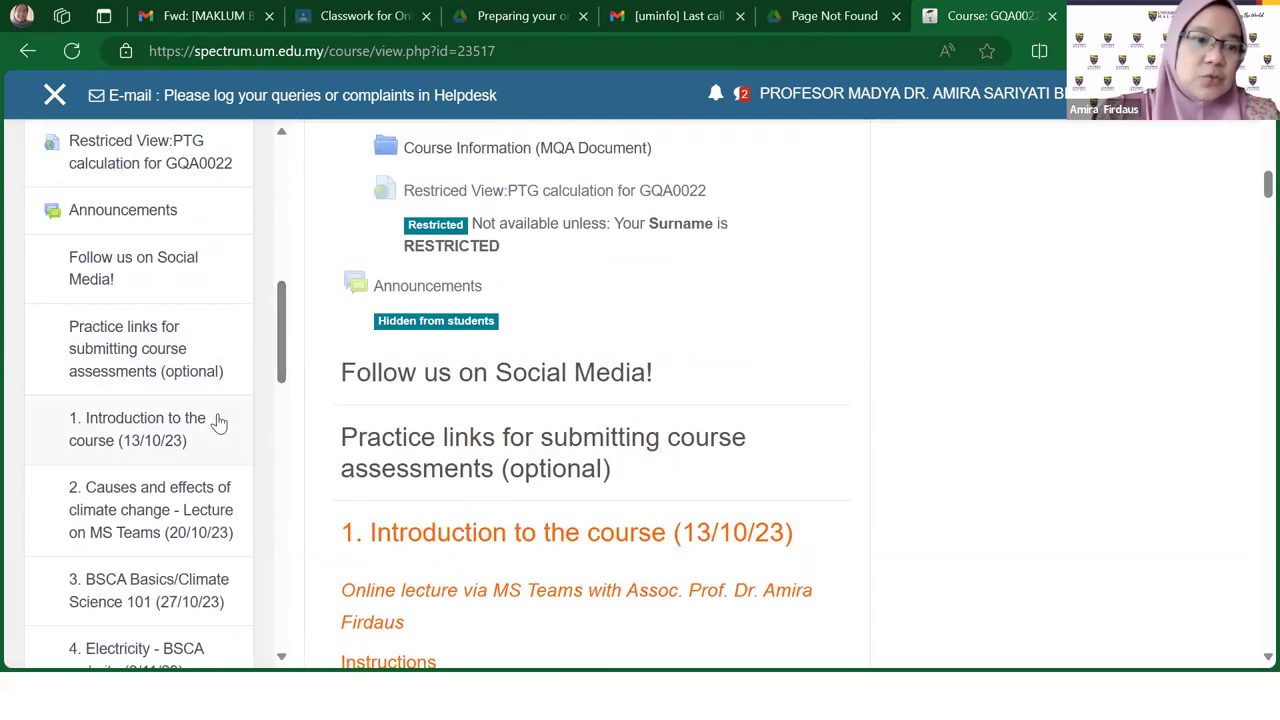
scroll(214, 423, down, 4)
scroll(215, 410, up, 2)
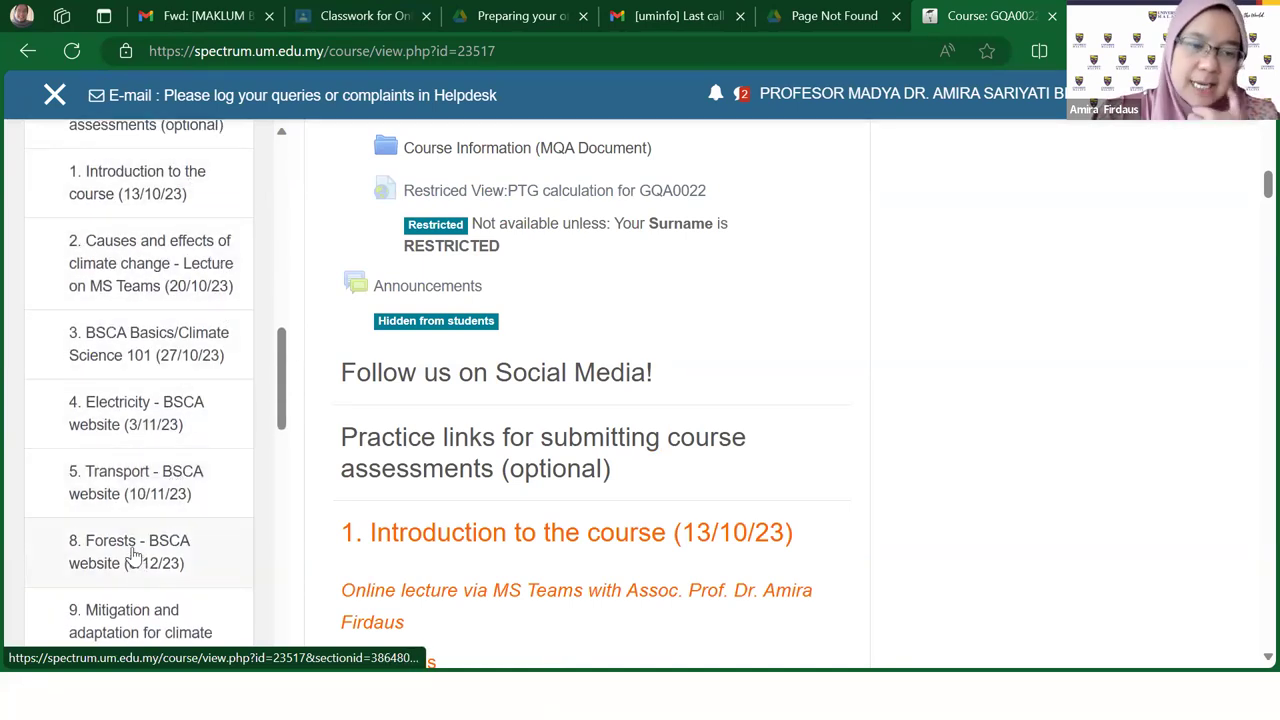
scroll(982, 350, down, 3)
scroll(1143, 254, up, 5)
scroll(1222, 200, up, 9)
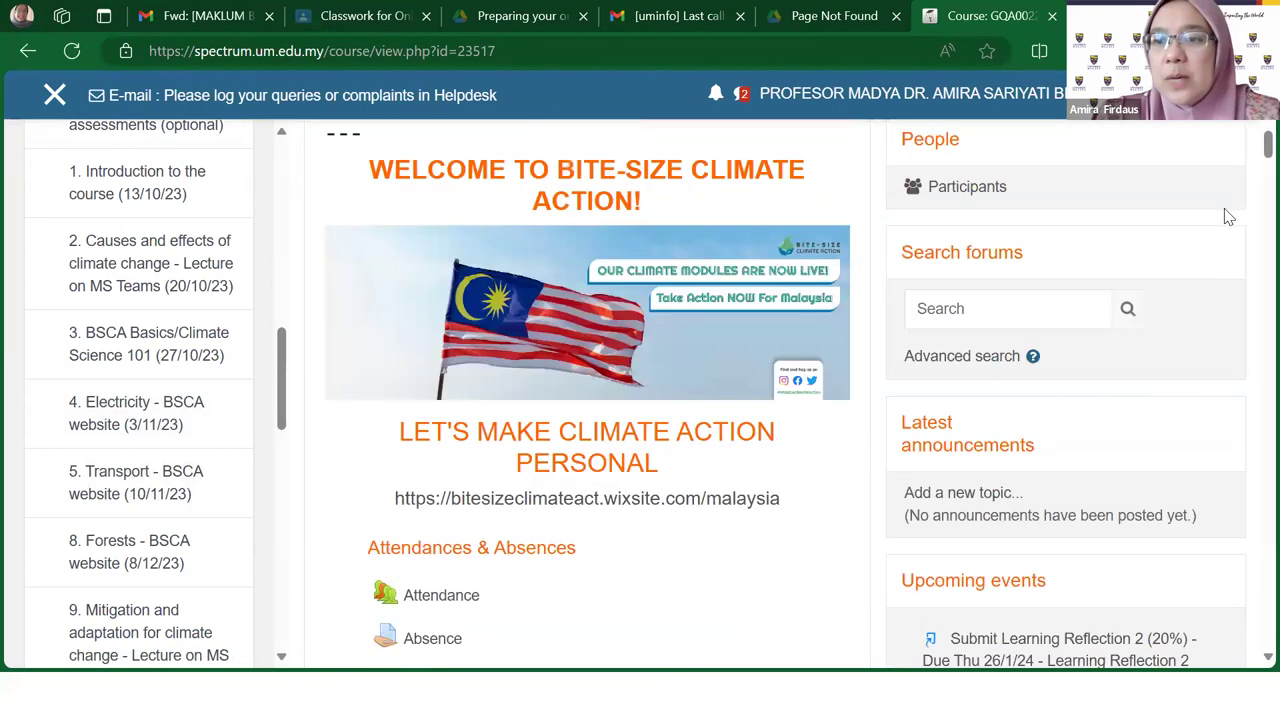
scroll(1228, 220, up, 2)
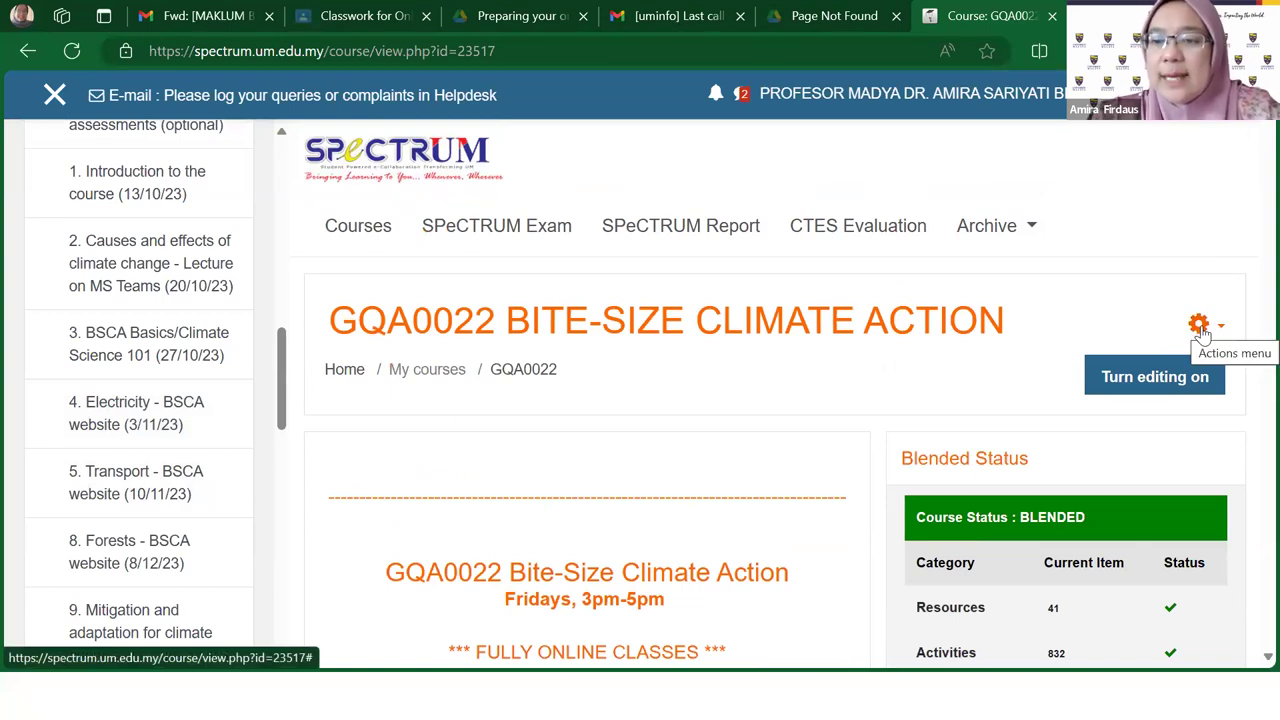
Step: Turn course editing on, then turn it off again
click(1145, 382)
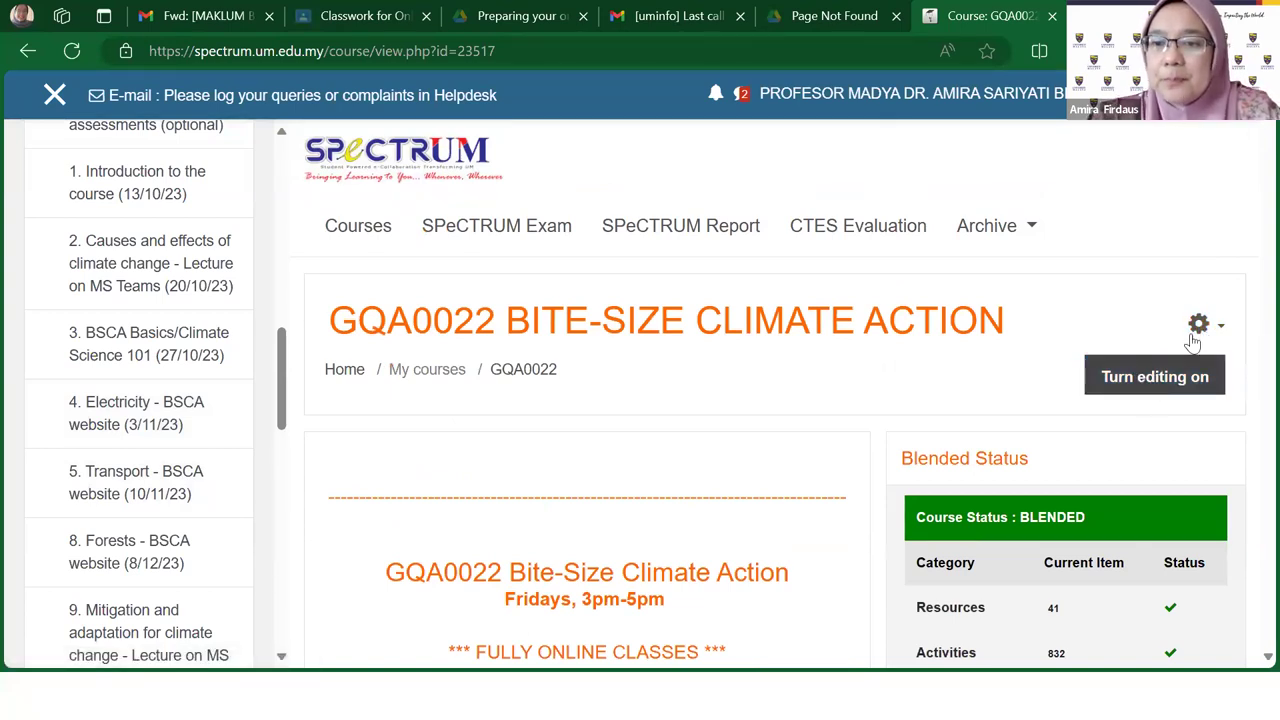
click(1145, 384)
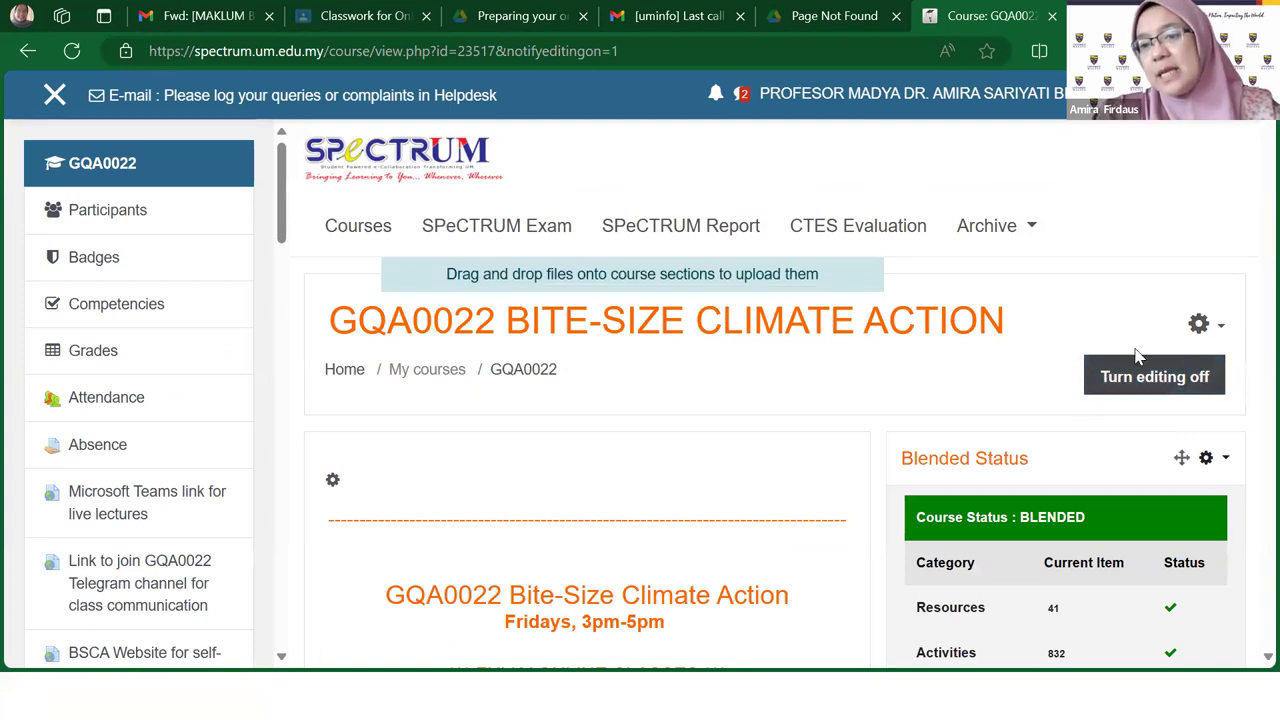
scroll(860, 440, down, 1)
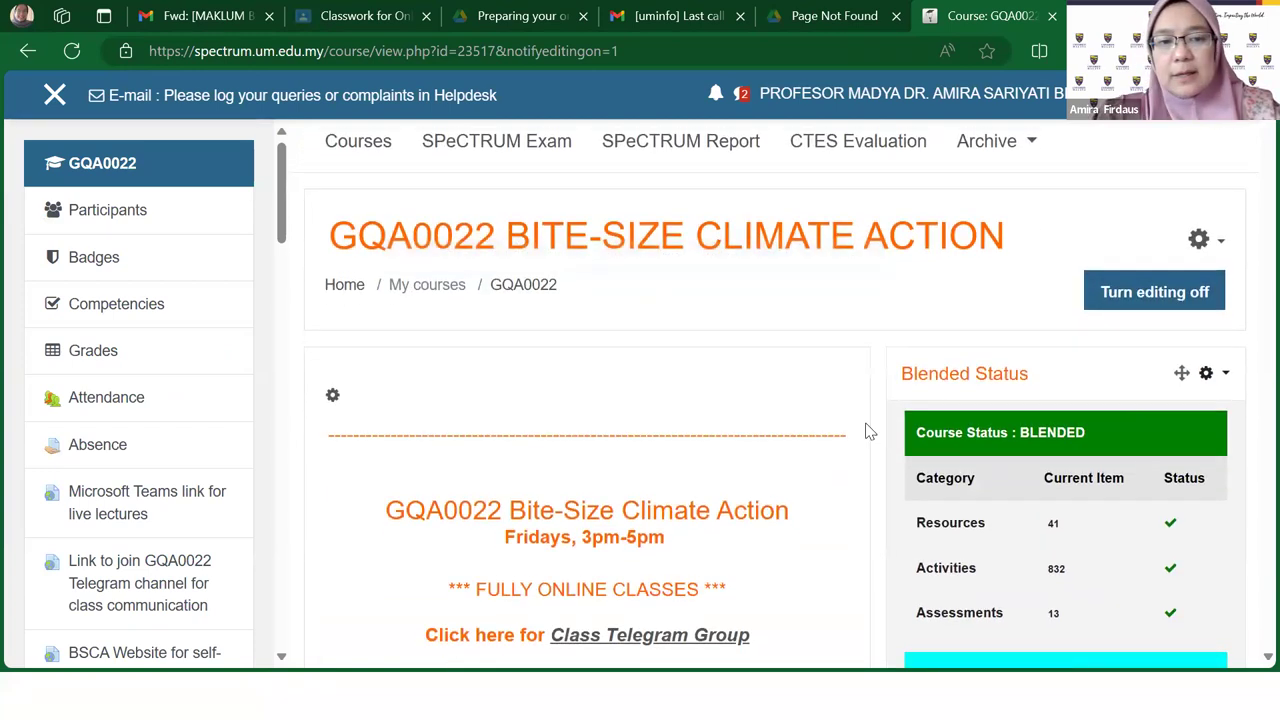
scroll(980, 400, up, 1)
click(1103, 375)
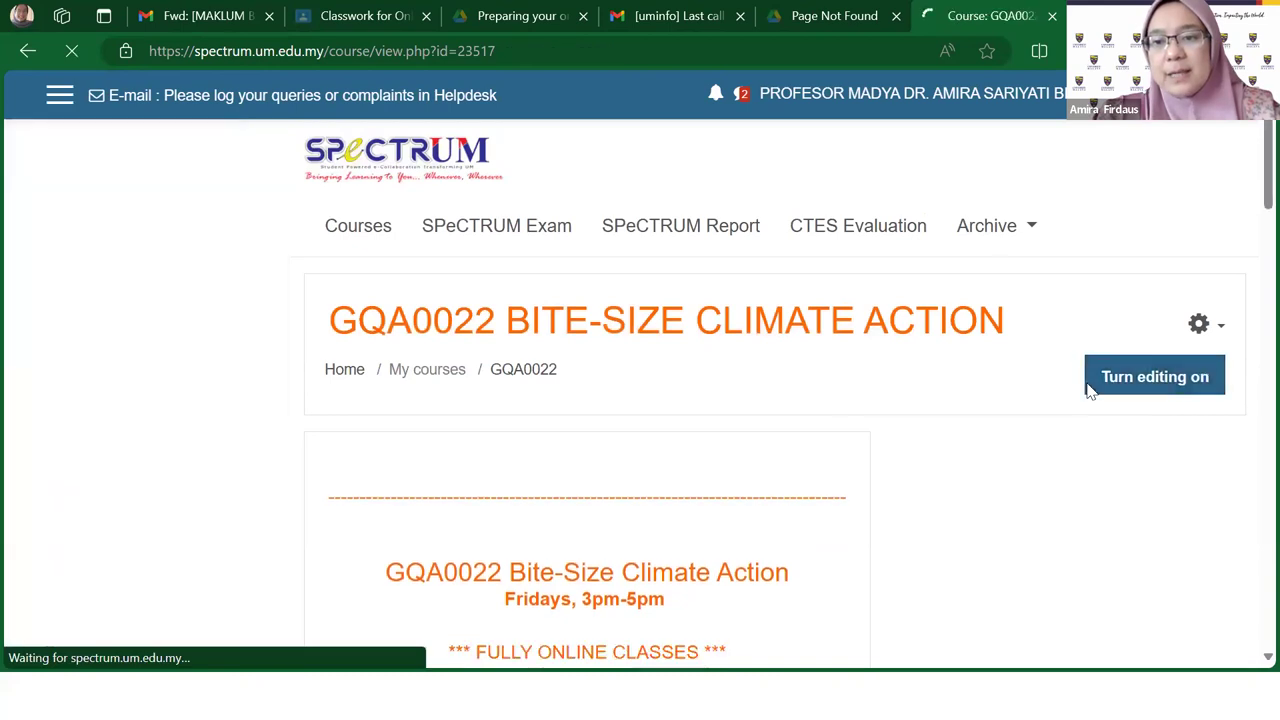
scroll(715, 444, down, 3)
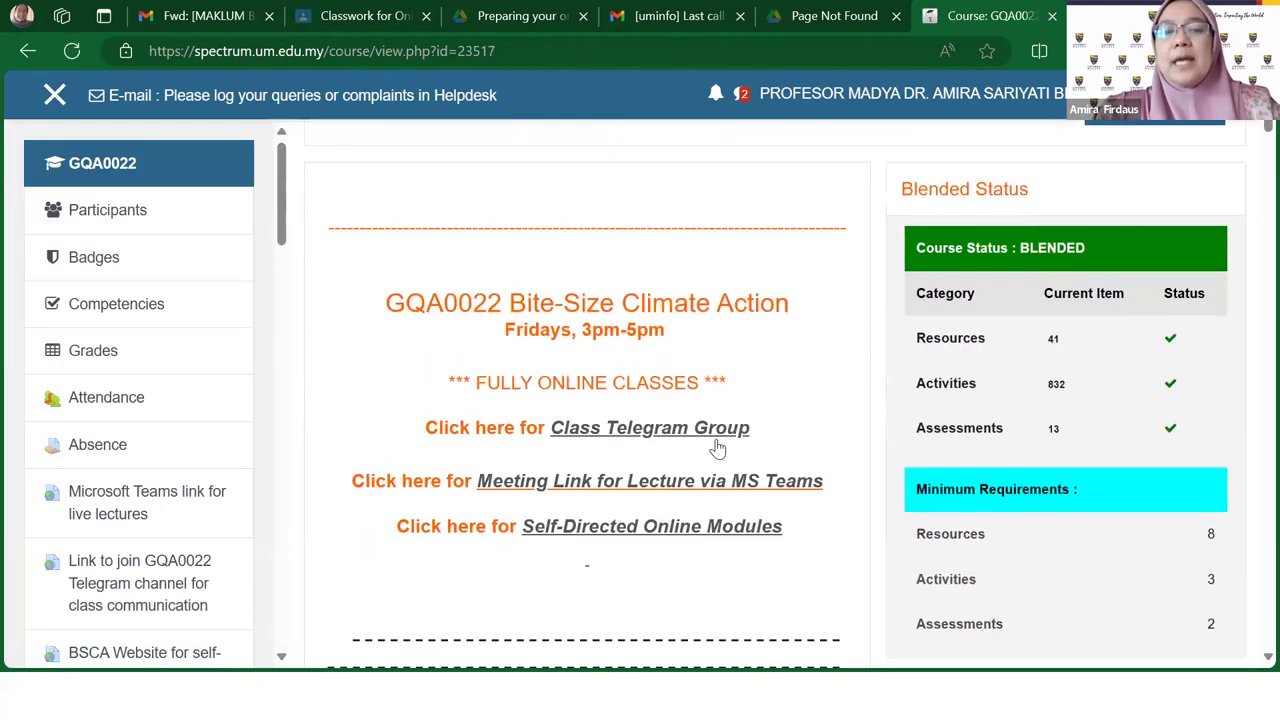
scroll(717, 448, up, 3)
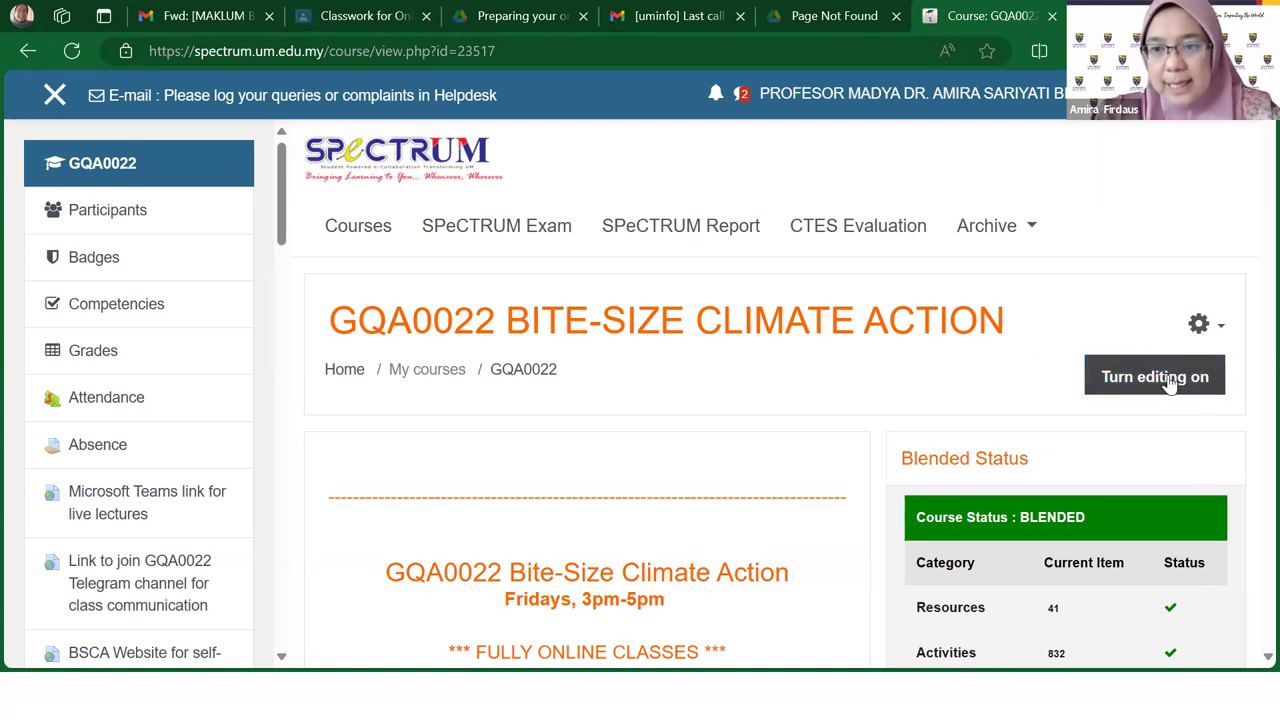
Step: Re-enable course editing and scroll through the now-editable sections
click(1170, 385)
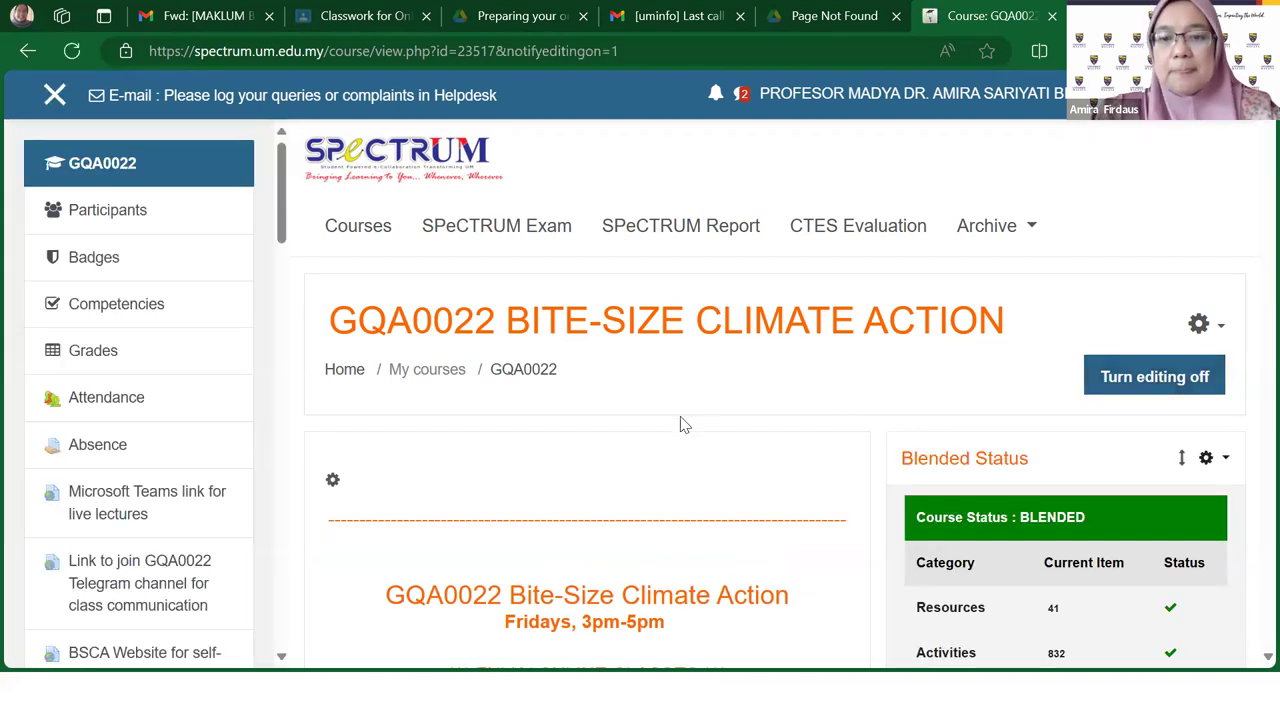
scroll(716, 430, down, 1)
scroll(716, 428, down, 1)
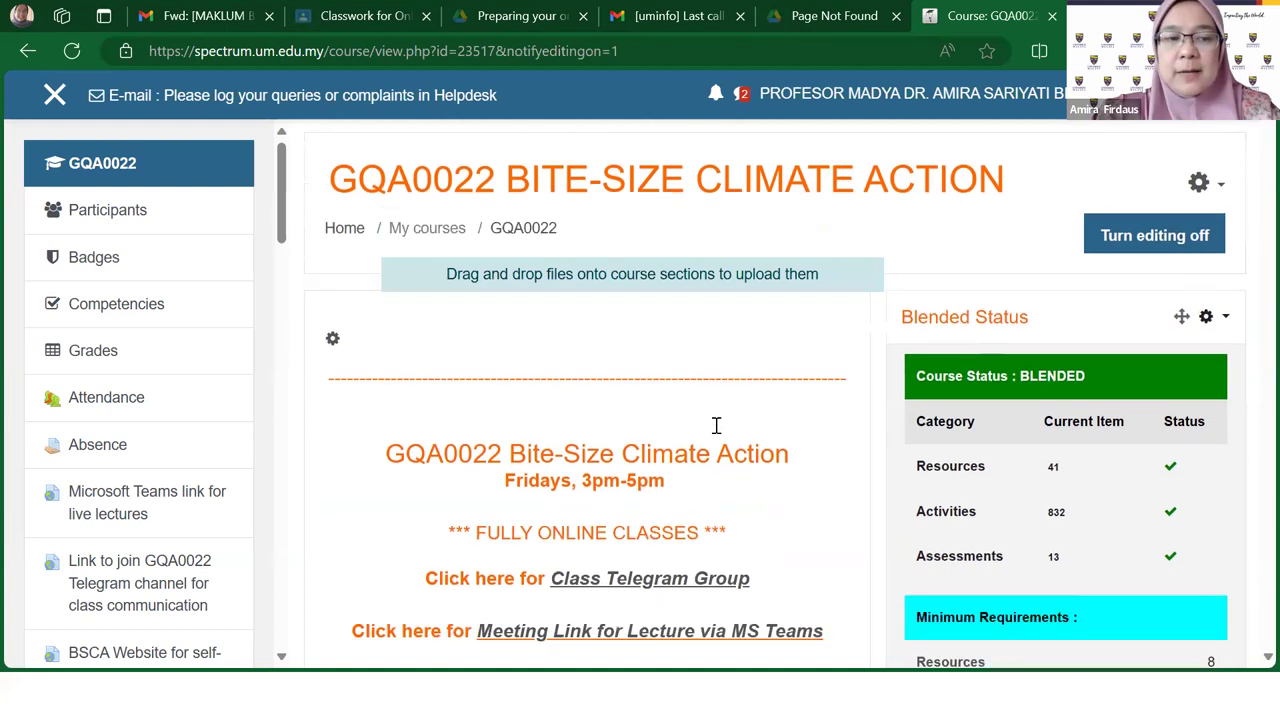
scroll(716, 428, down, 4)
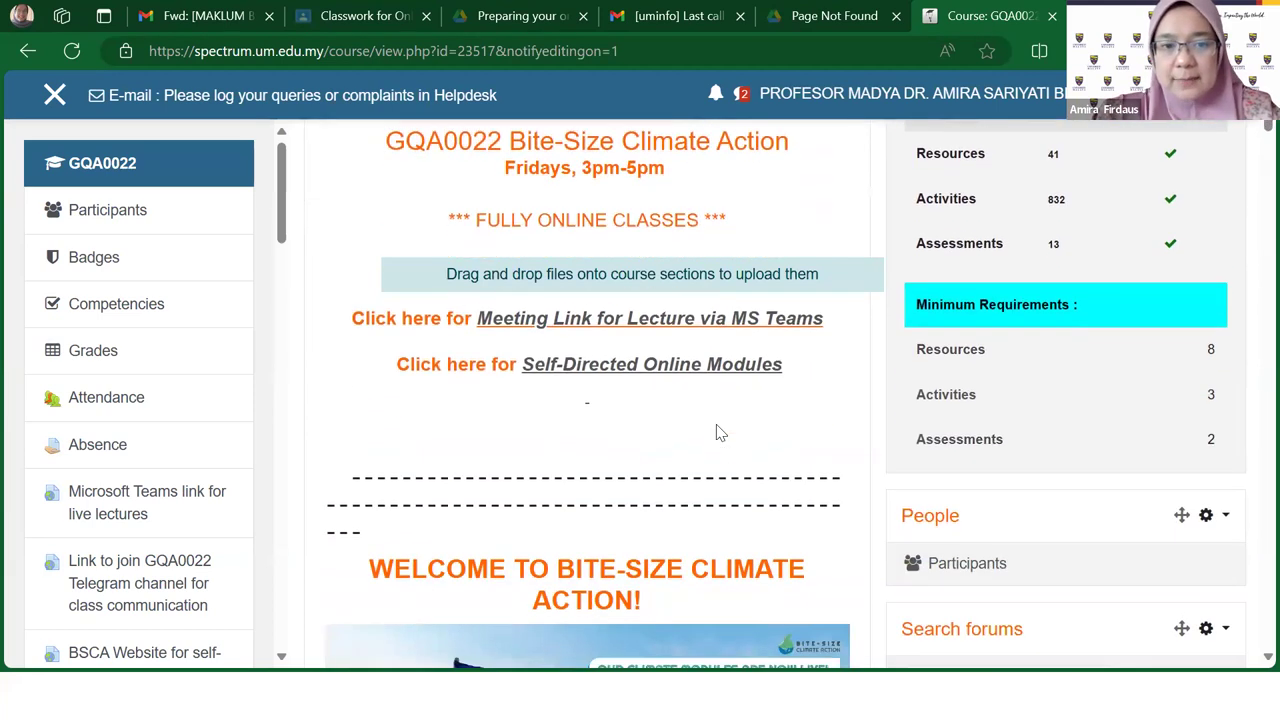
scroll(716, 430, down, 6)
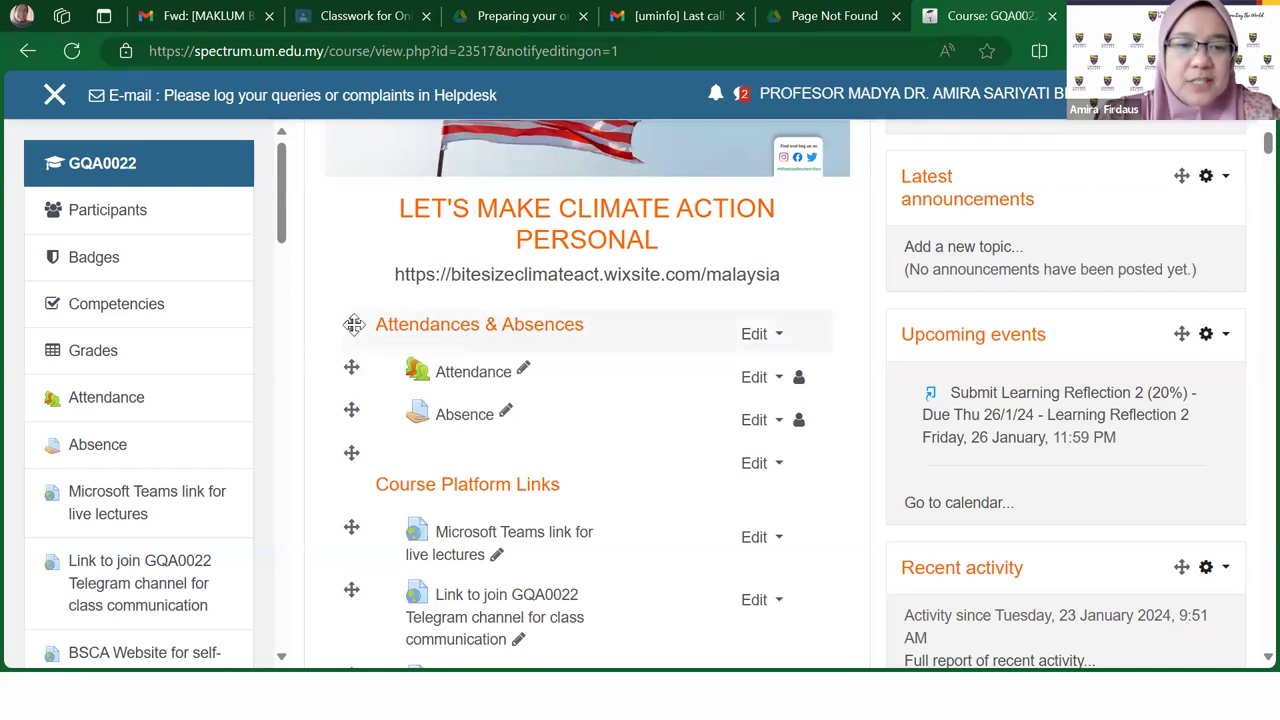
mouse_move(354, 324)
mouse_down()
mouse_move(357, 360)
mouse_move(355, 310)
mouse_move(357, 365)
mouse_move(354, 328)
mouse_up()
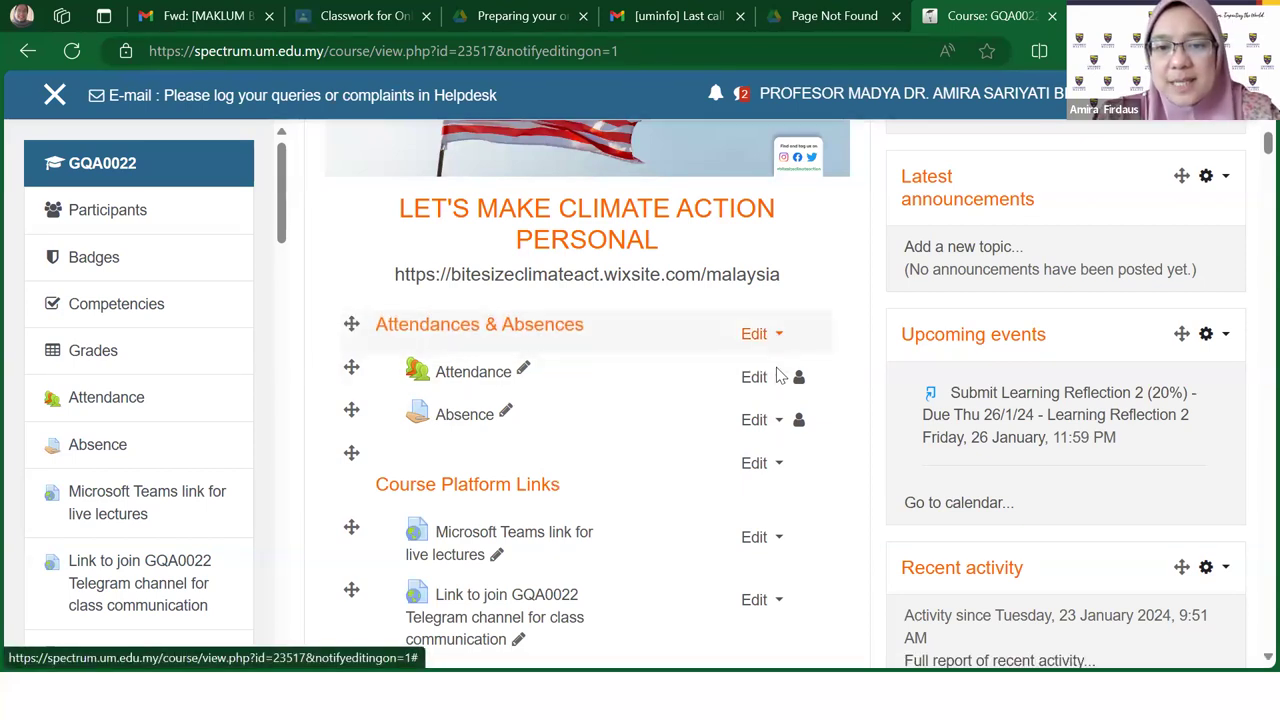
scroll(632, 420, up, 8)
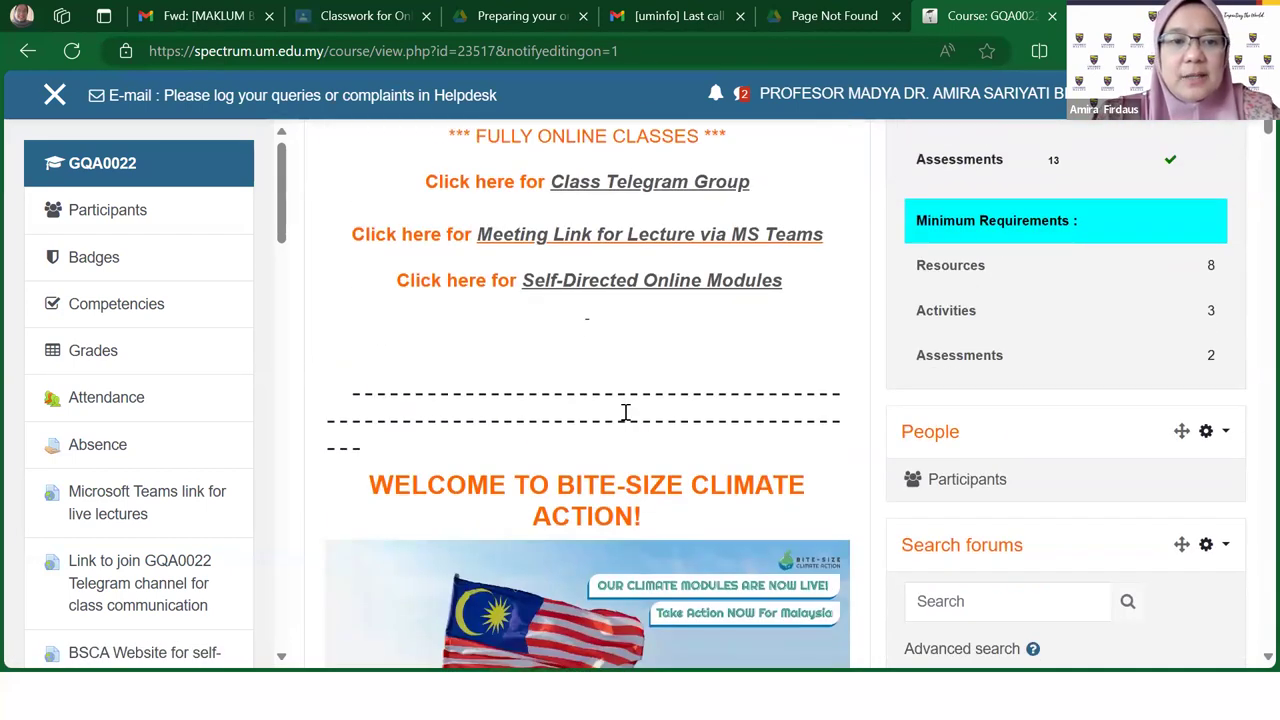
scroll(625, 412, up, 1)
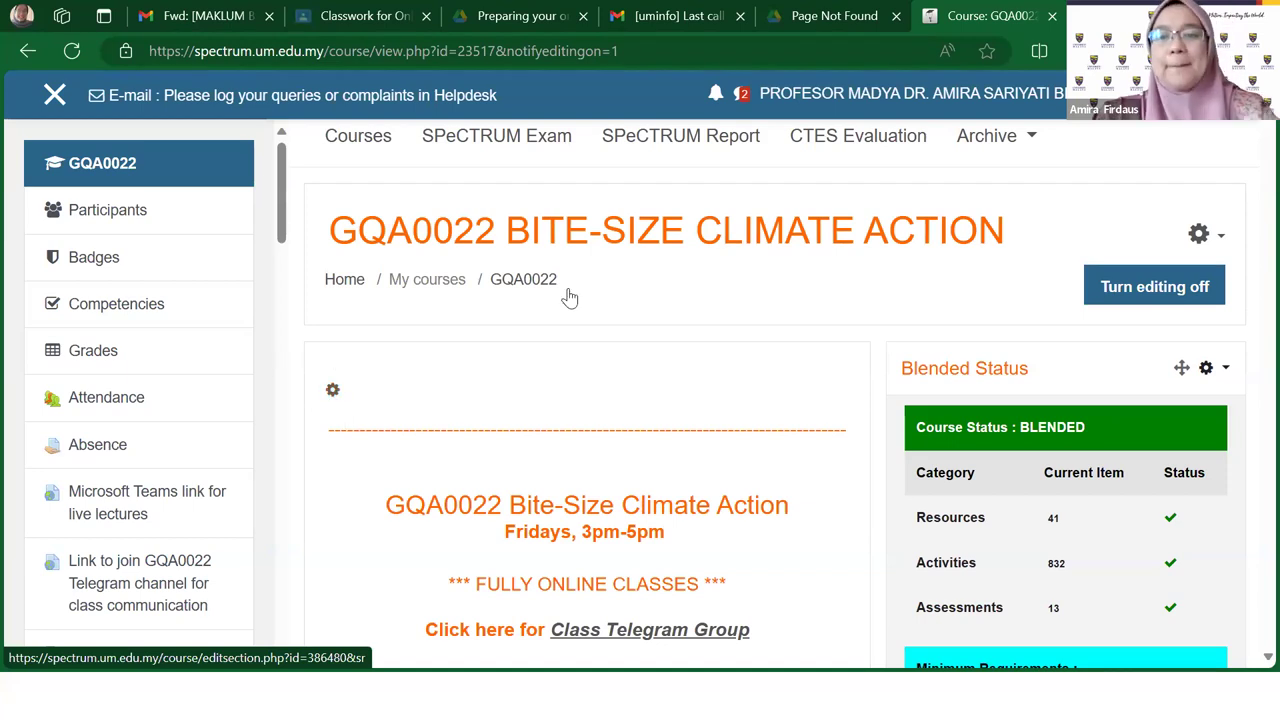
Step: Open the General section's edit page and look over its welcome-banner summary
click(334, 394)
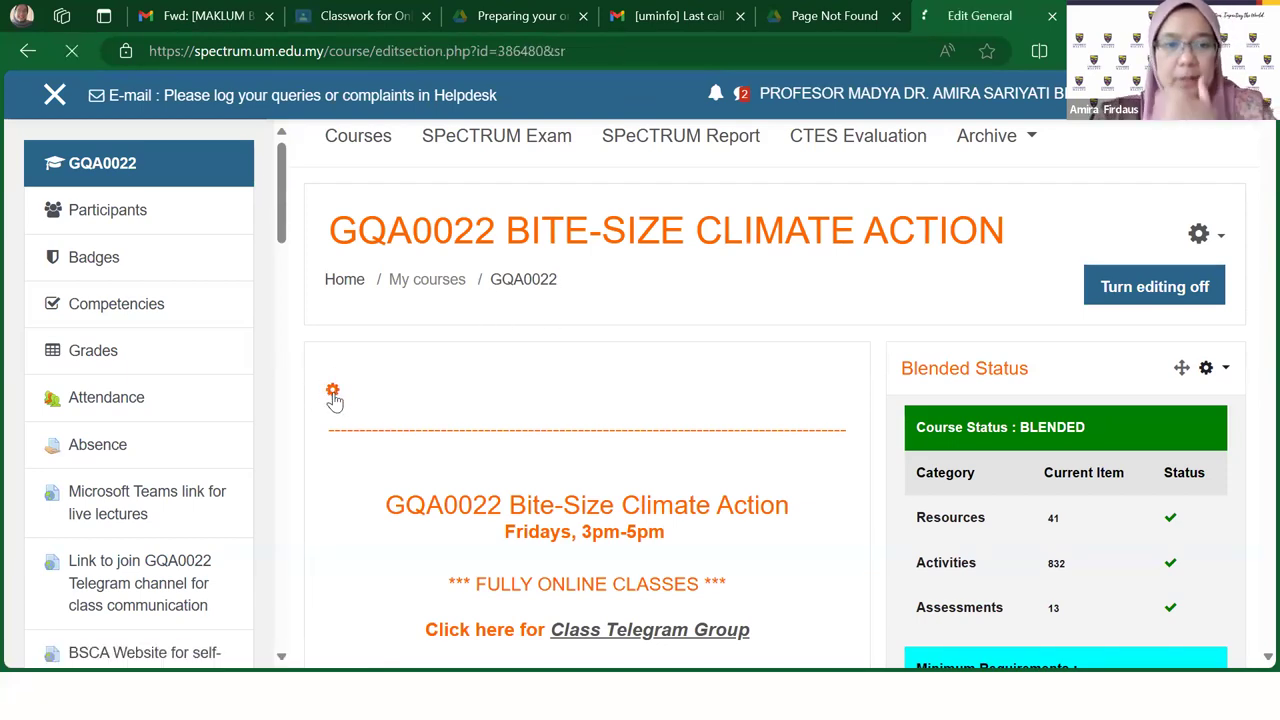
scroll(1154, 311, down, 3)
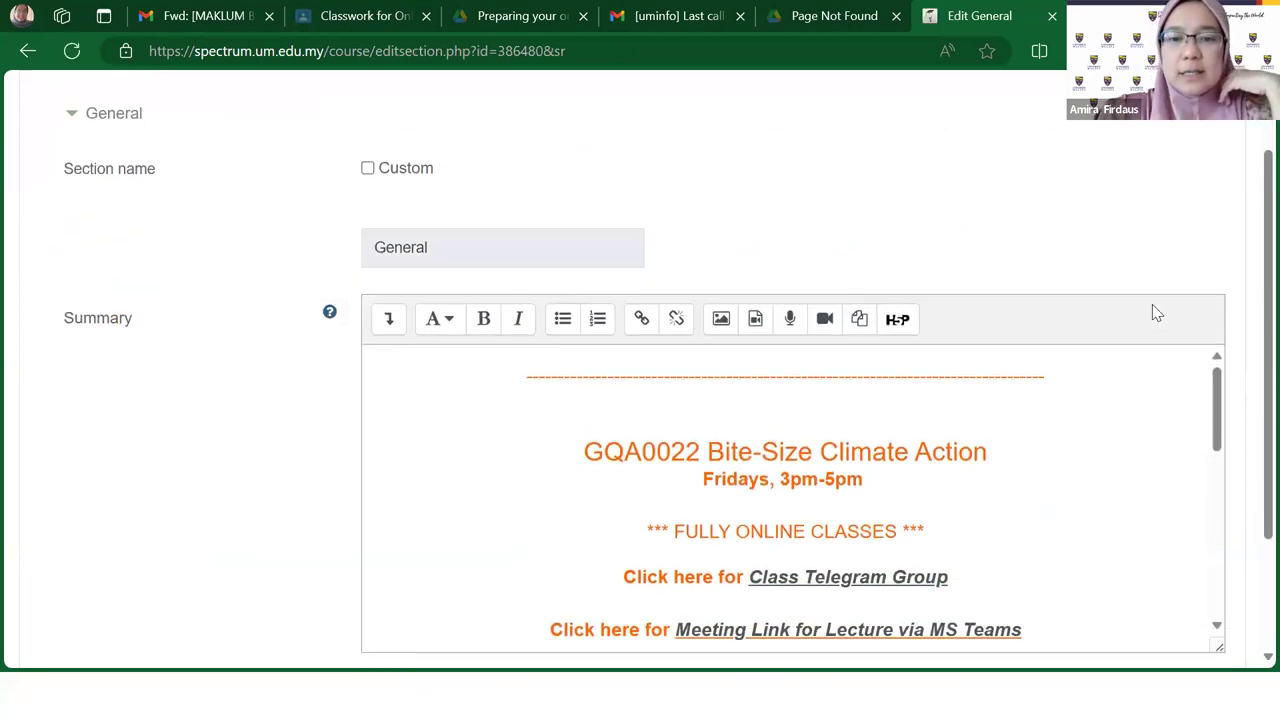
scroll(100, 292, up, 3)
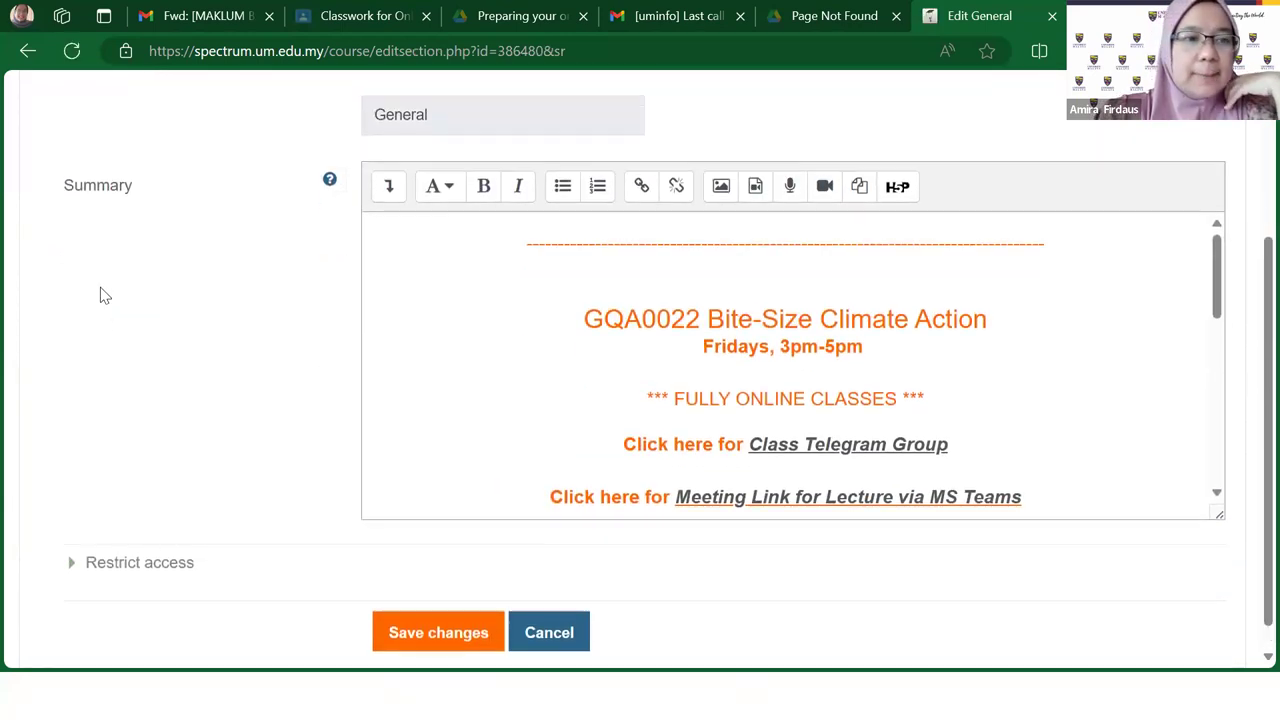
scroll(440, 377, down, 2)
scroll(574, 343, up, 2)
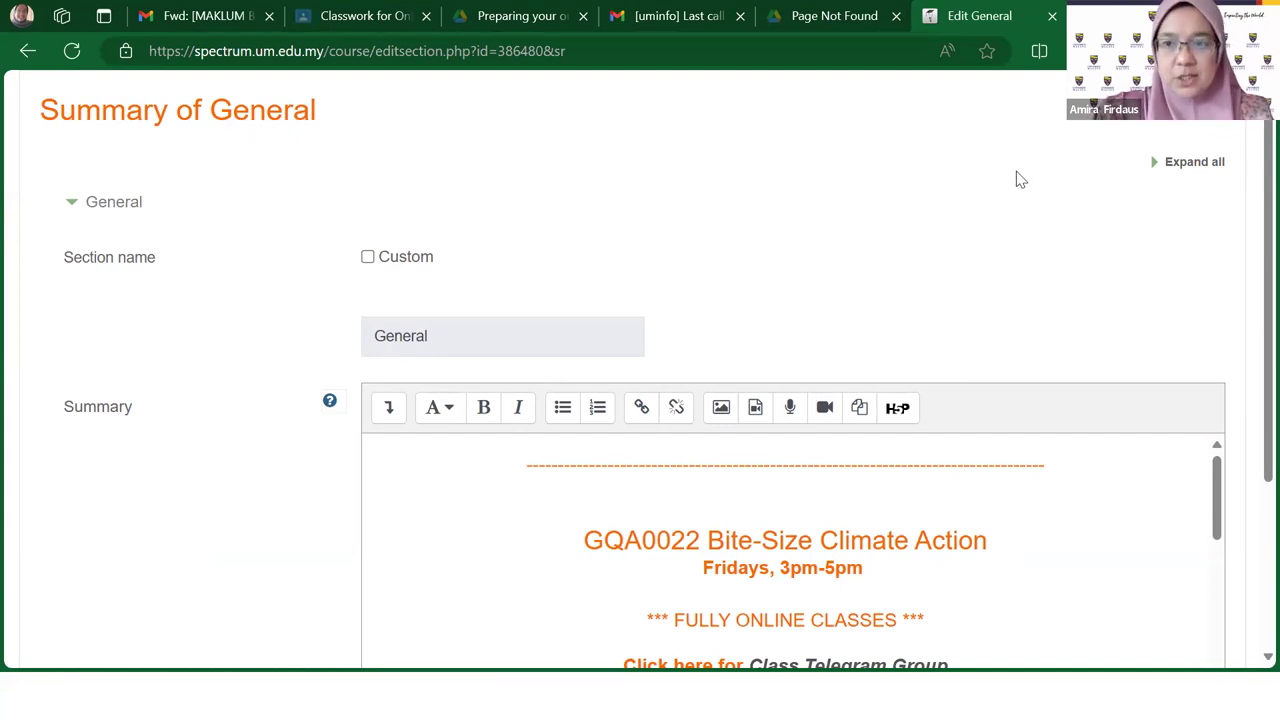
scroll(971, 263, down, 1)
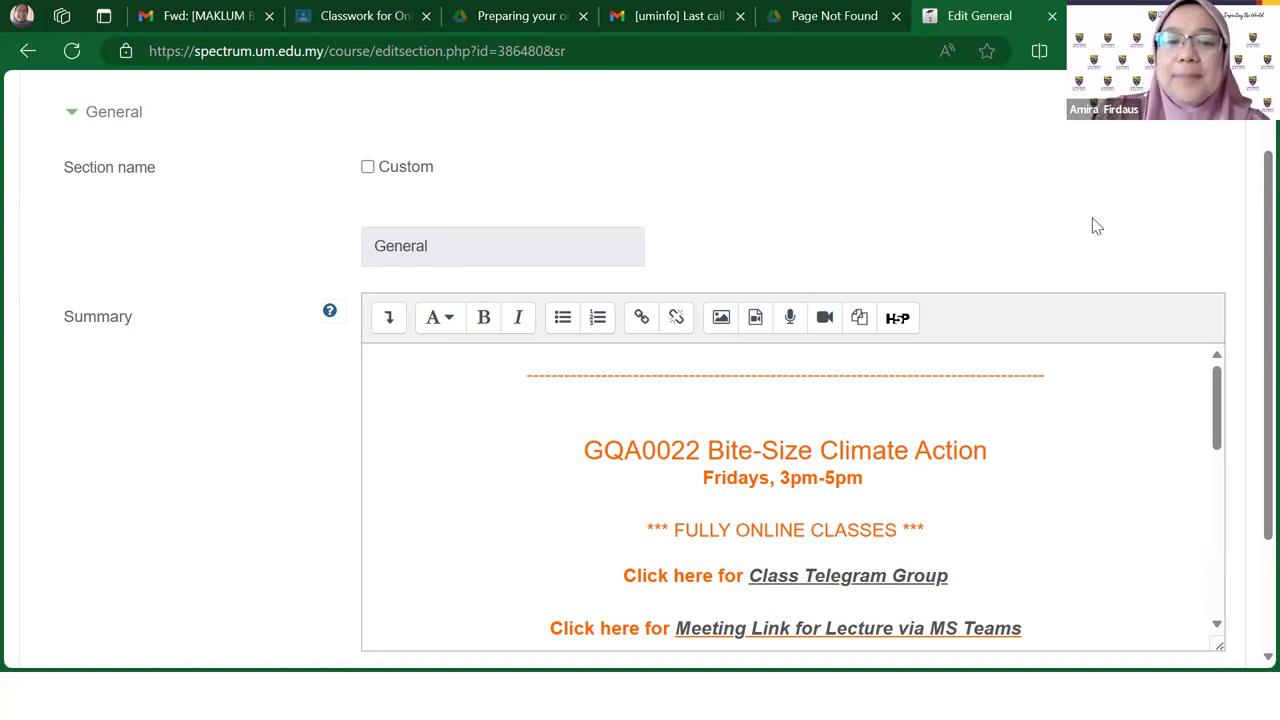
scroll(1092, 240, down, 1)
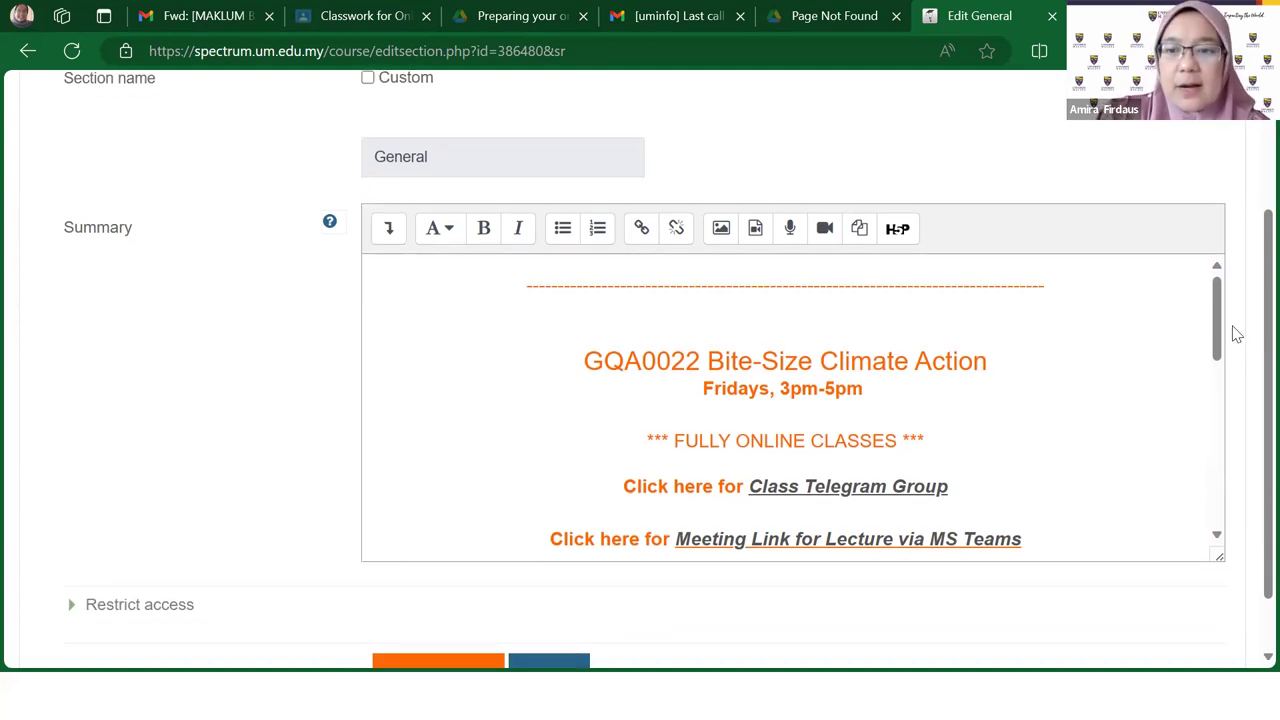
drag(1220, 314, 1200, 289)
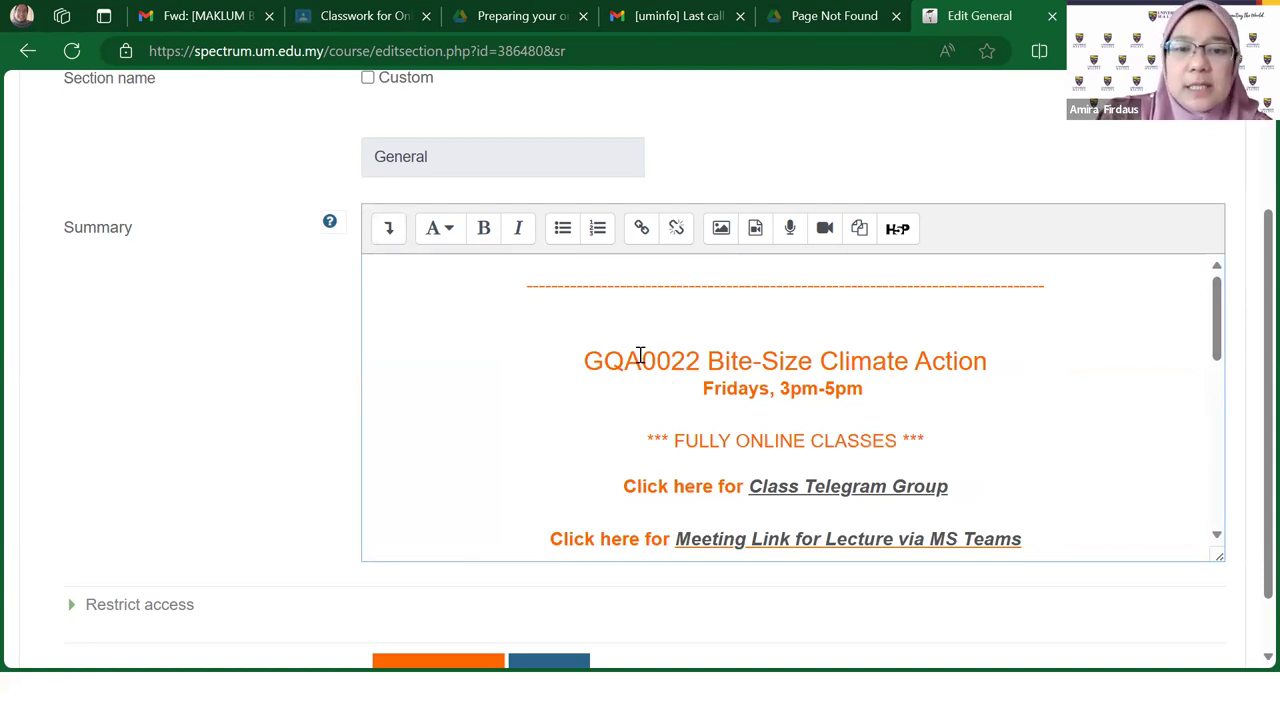
Step: Toggle the editor's extra formatting tools, open paragraph styles, and expand Restrict access
click(390, 240)
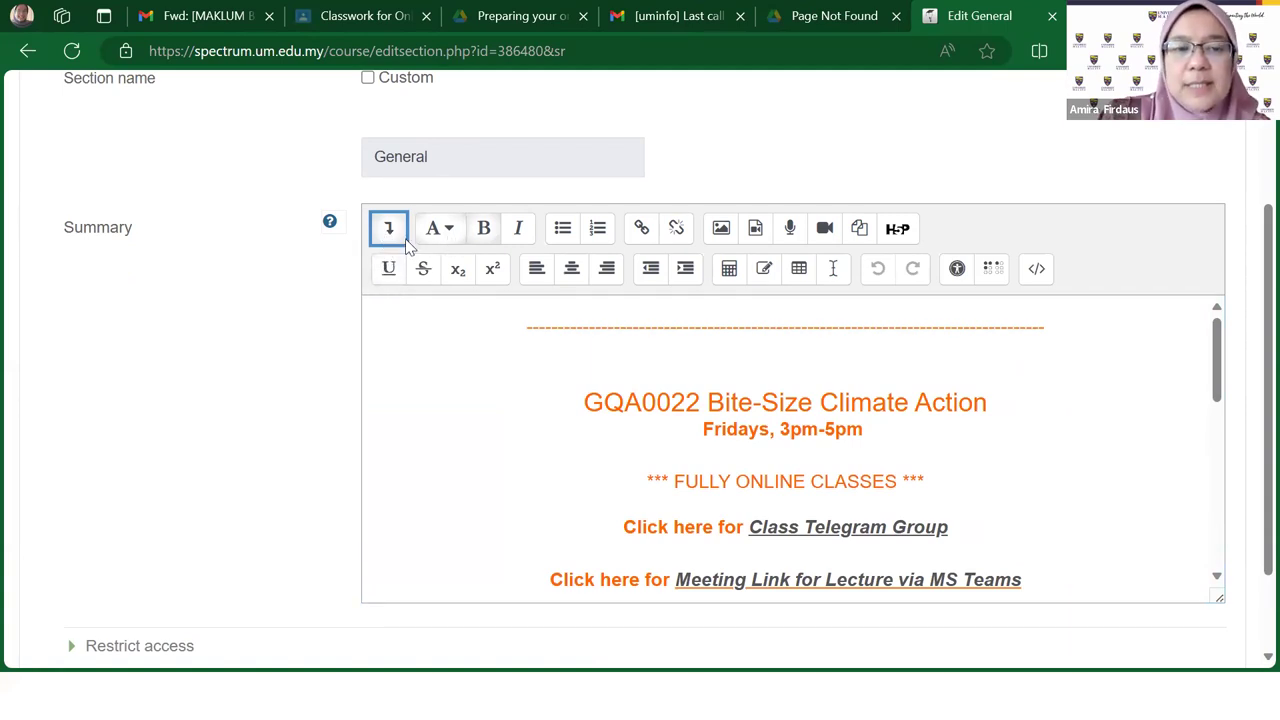
click(389, 232)
click(391, 237)
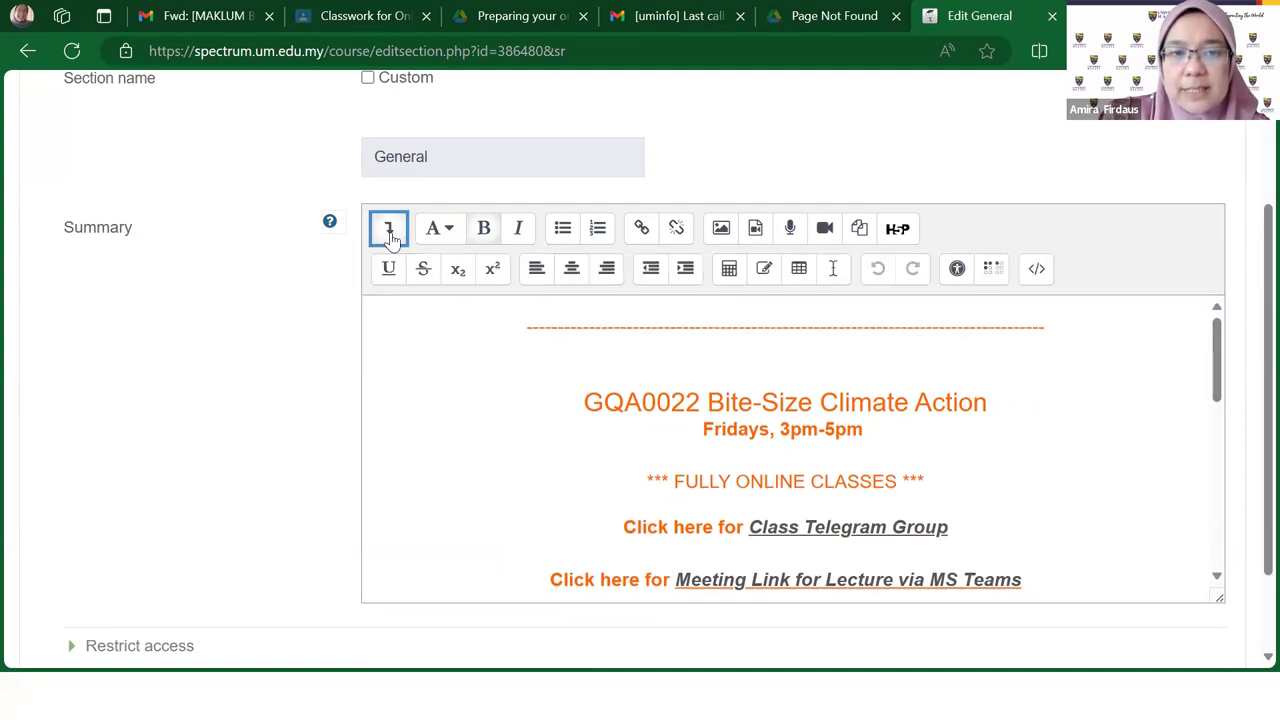
click(452, 240)
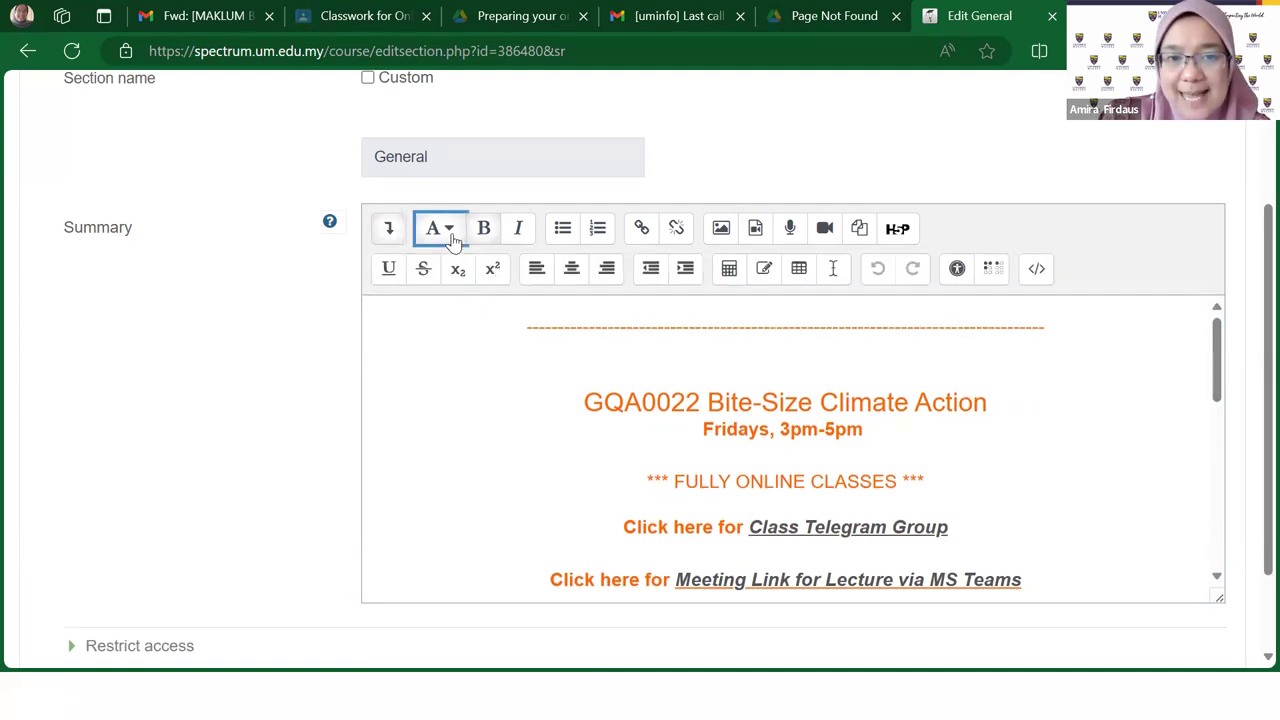
click(452, 240)
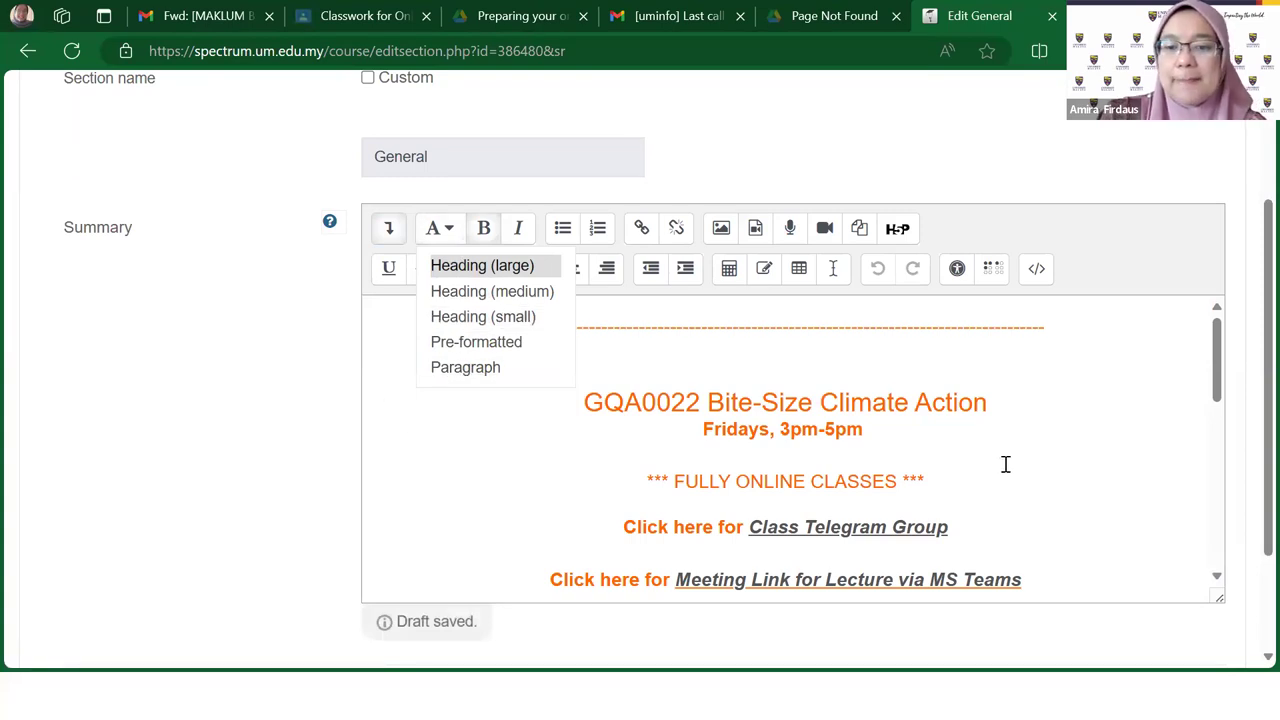
scroll(1006, 464, down, 5)
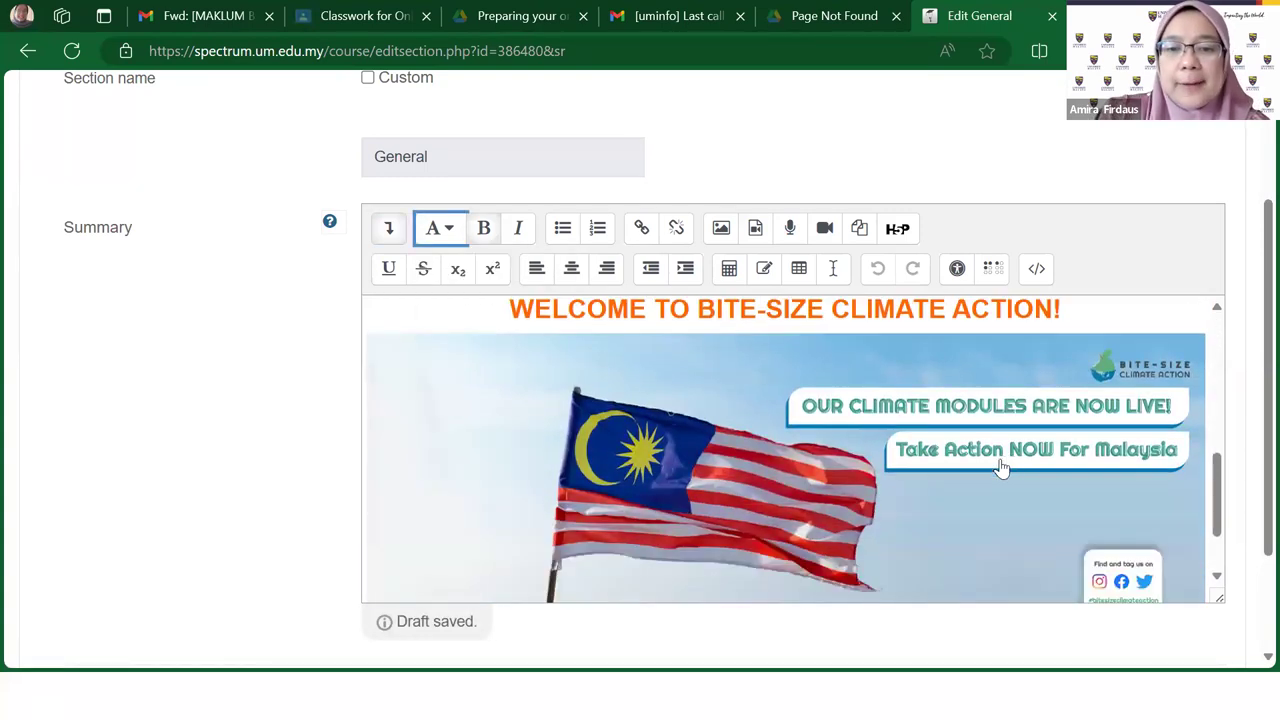
scroll(1002, 468, down, 5)
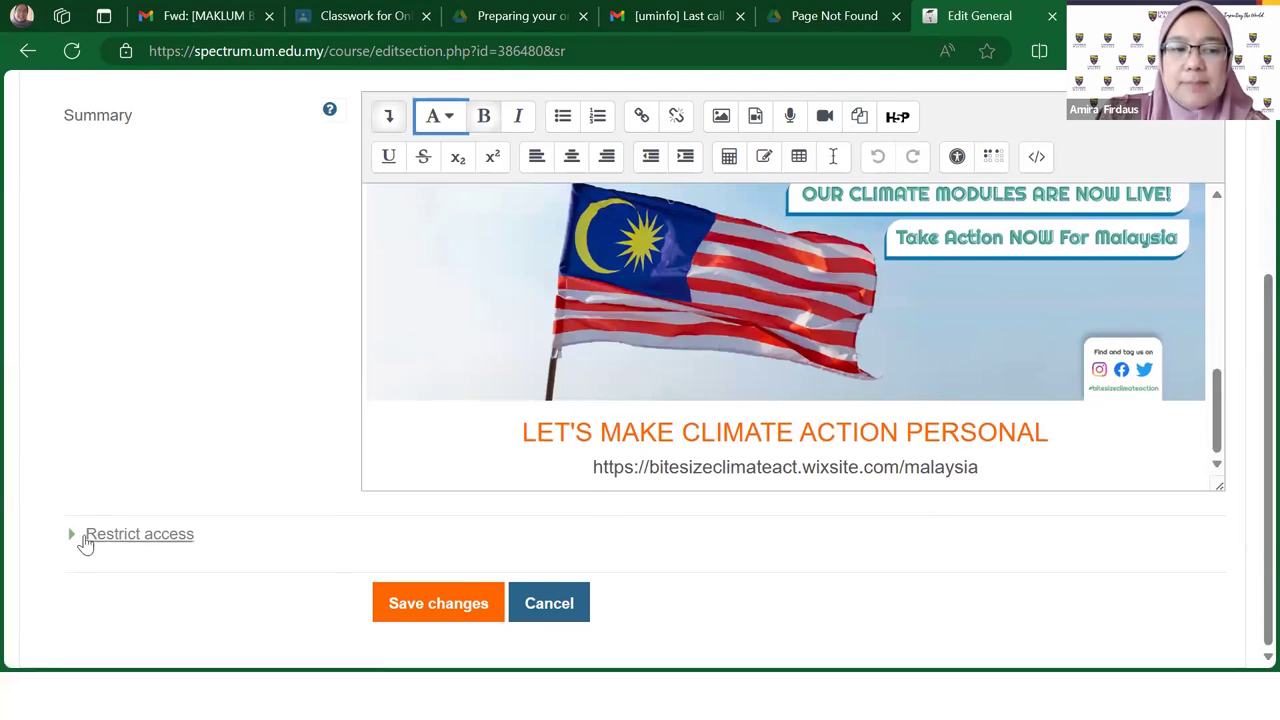
click(86, 538)
scroll(624, 535, down, 2)
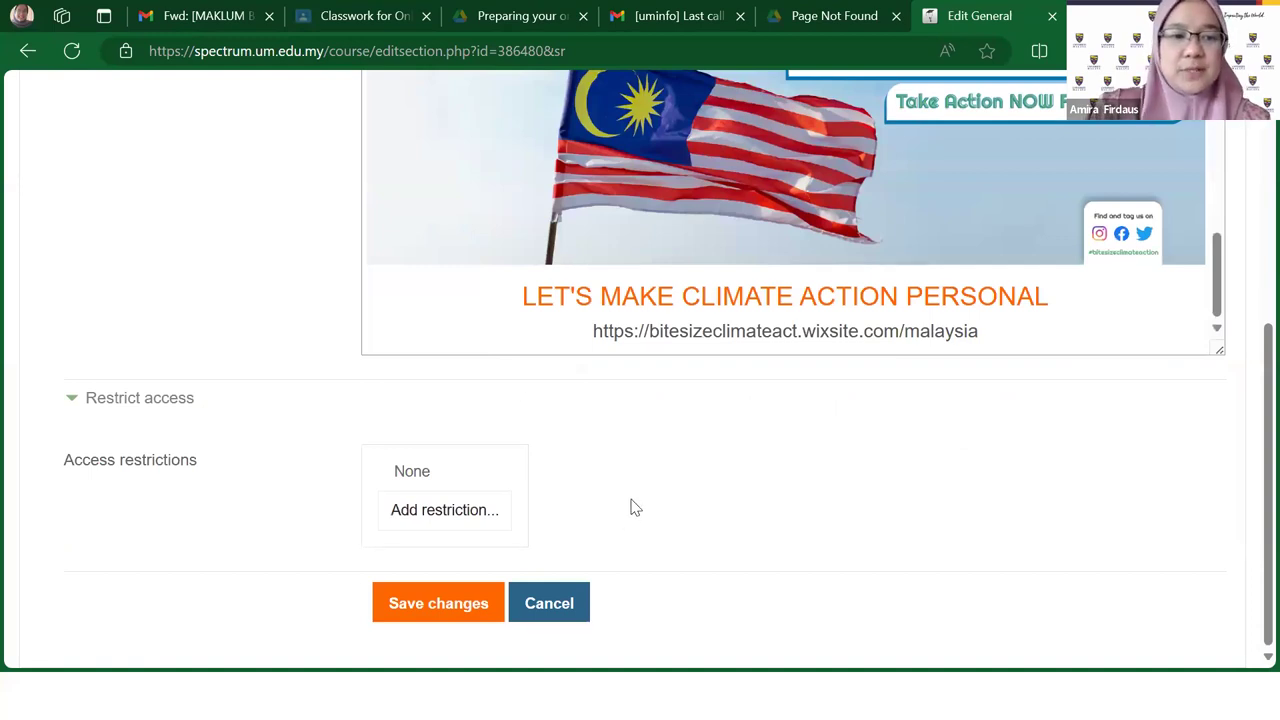
Step: Cancel the Add restriction choices, then cancel the General section edit page without saving
click(452, 522)
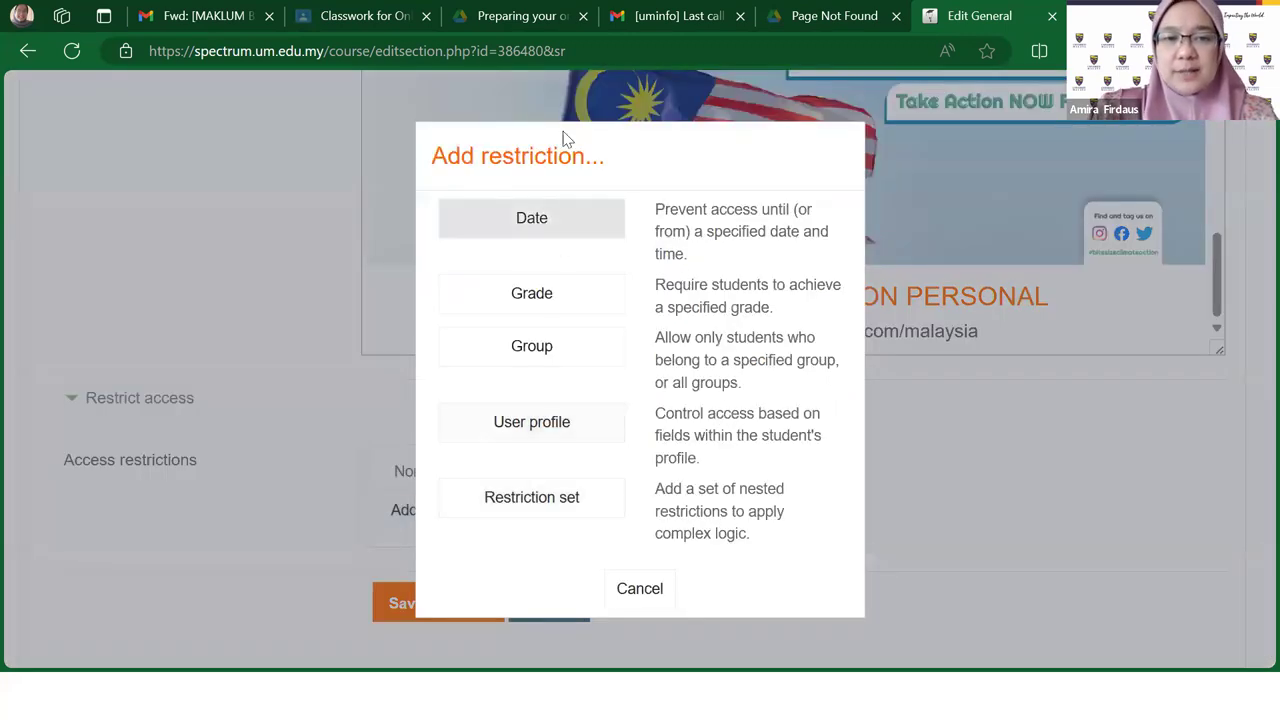
click(648, 590)
click(553, 605)
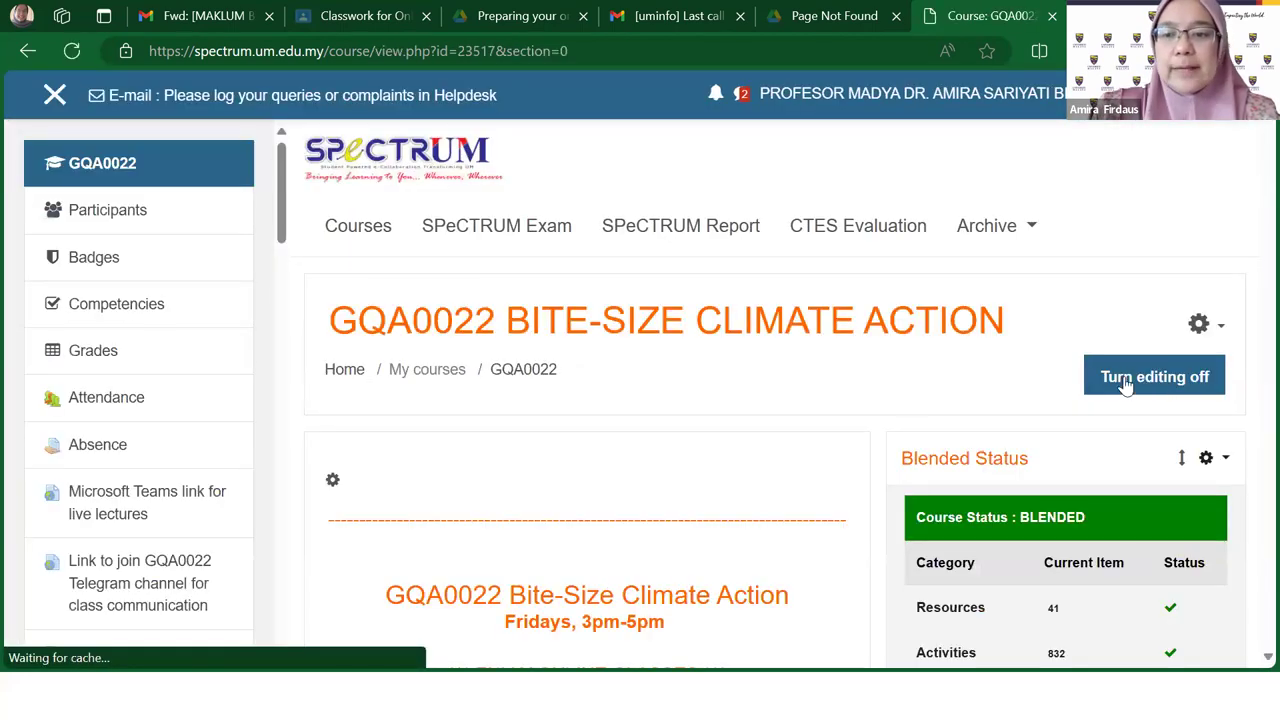
Step: Choose Edit settings from the course administration gear menu for GQA0022
scroll(716, 428, down, 2)
scroll(1250, 210, up, 1)
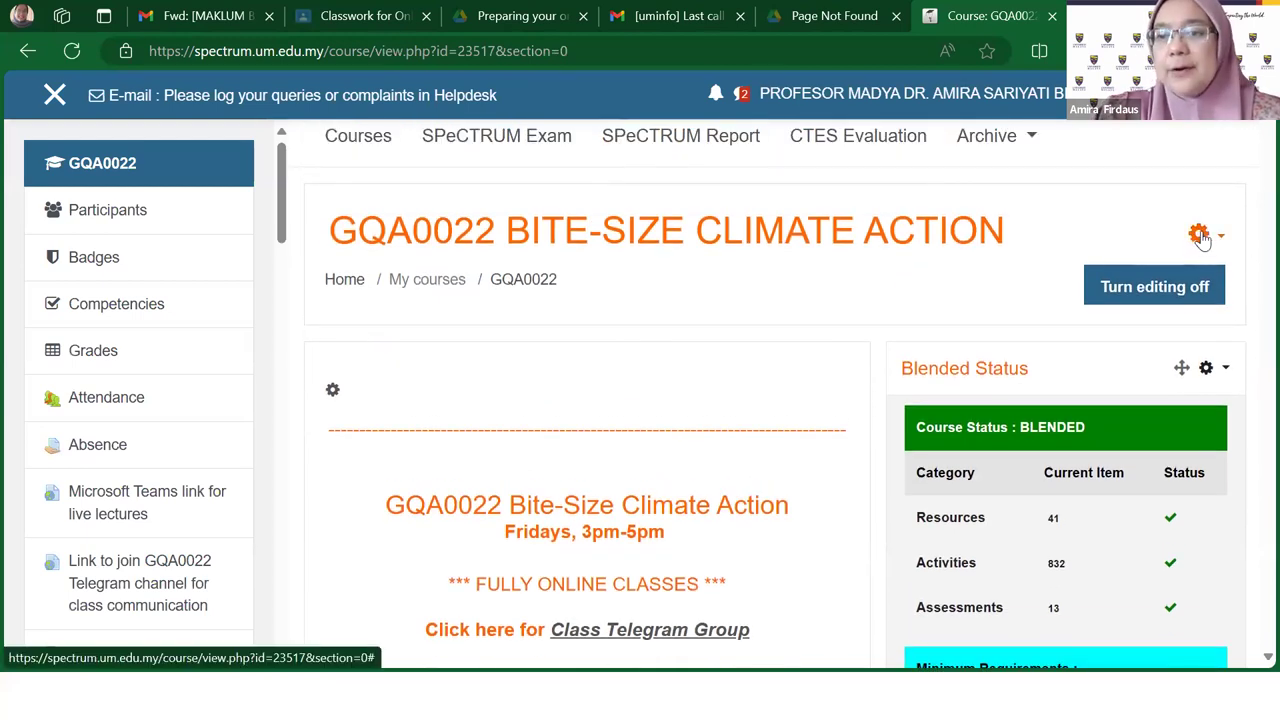
click(1202, 238)
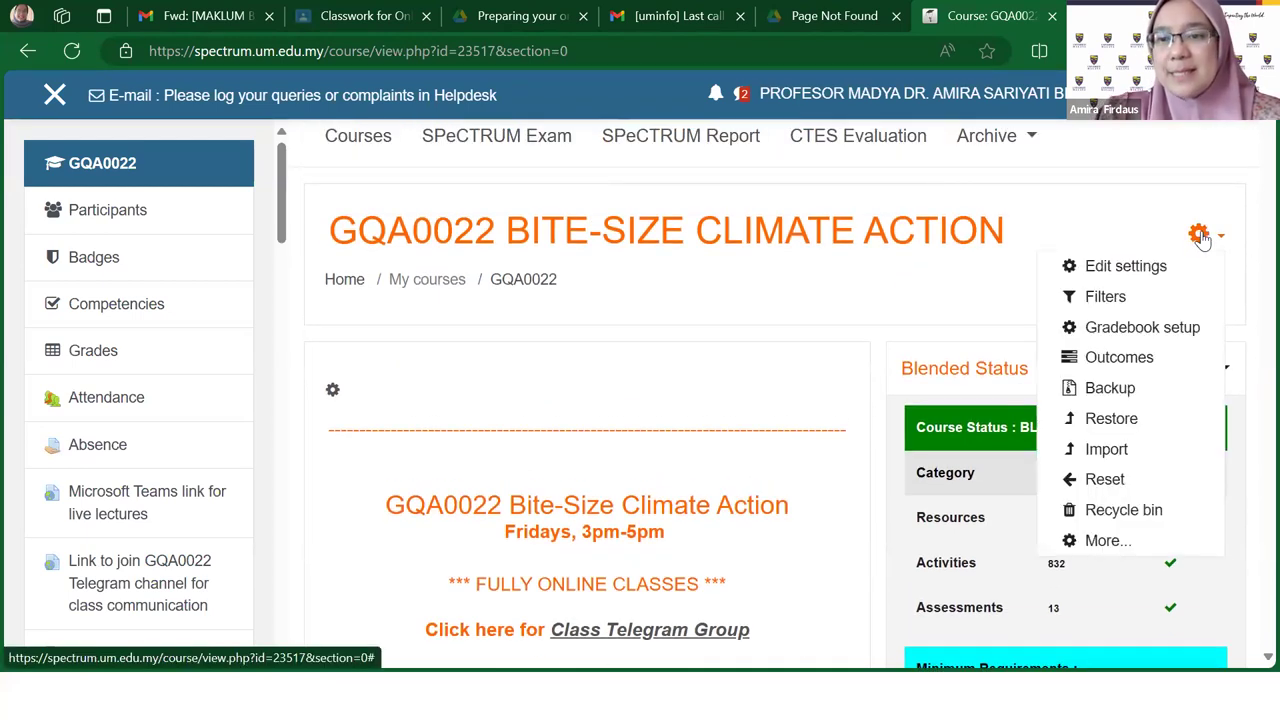
click(1135, 274)
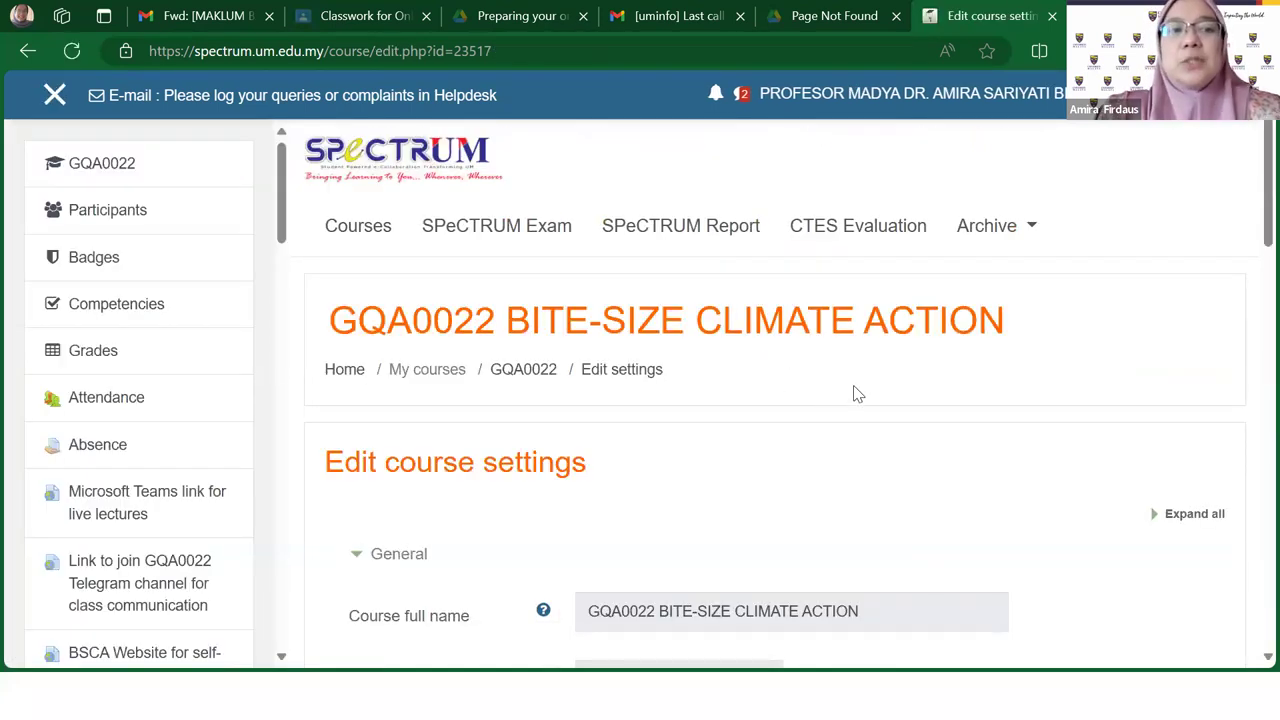
scroll(855, 394, down, 2)
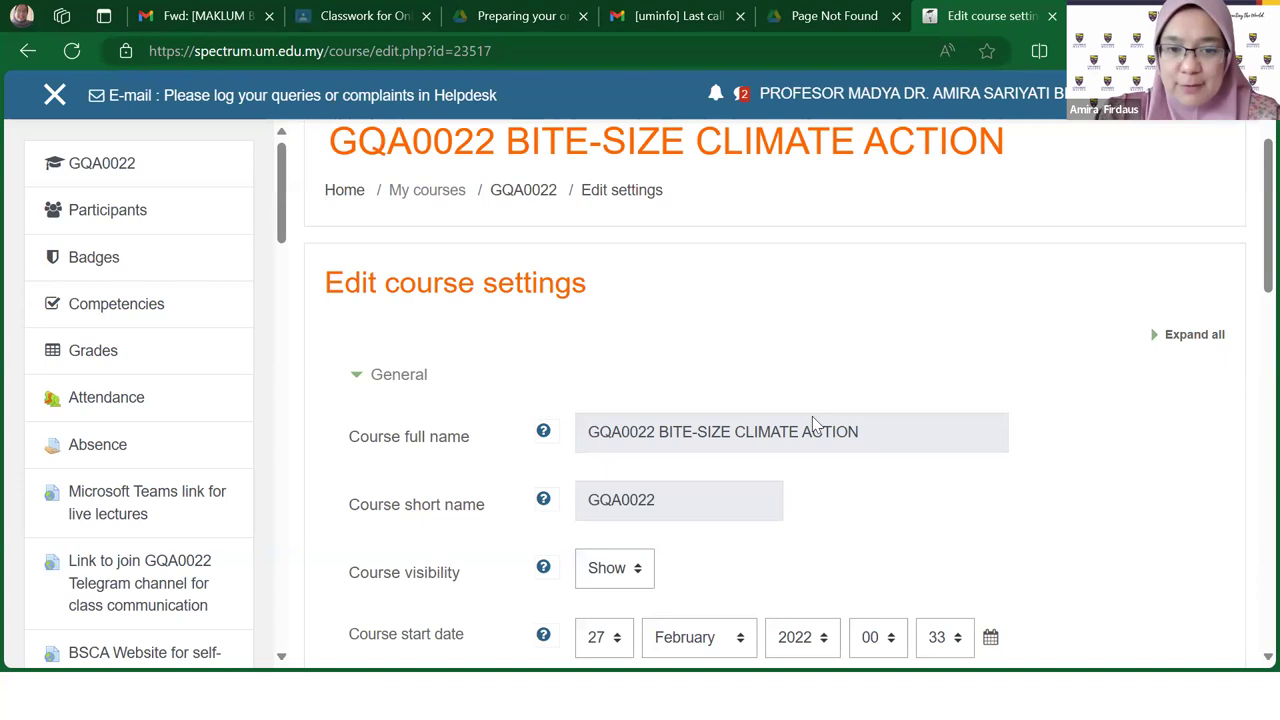
scroll(865, 417, down, 1)
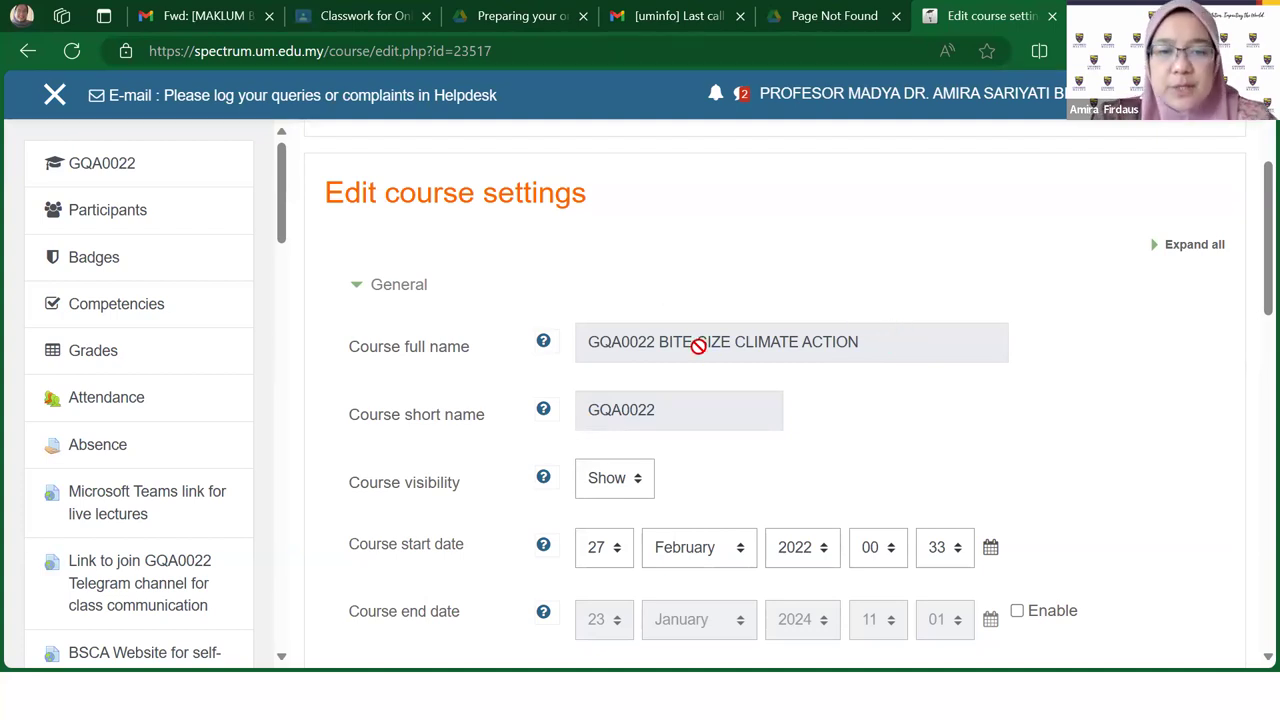
scroll(743, 406, down, 3)
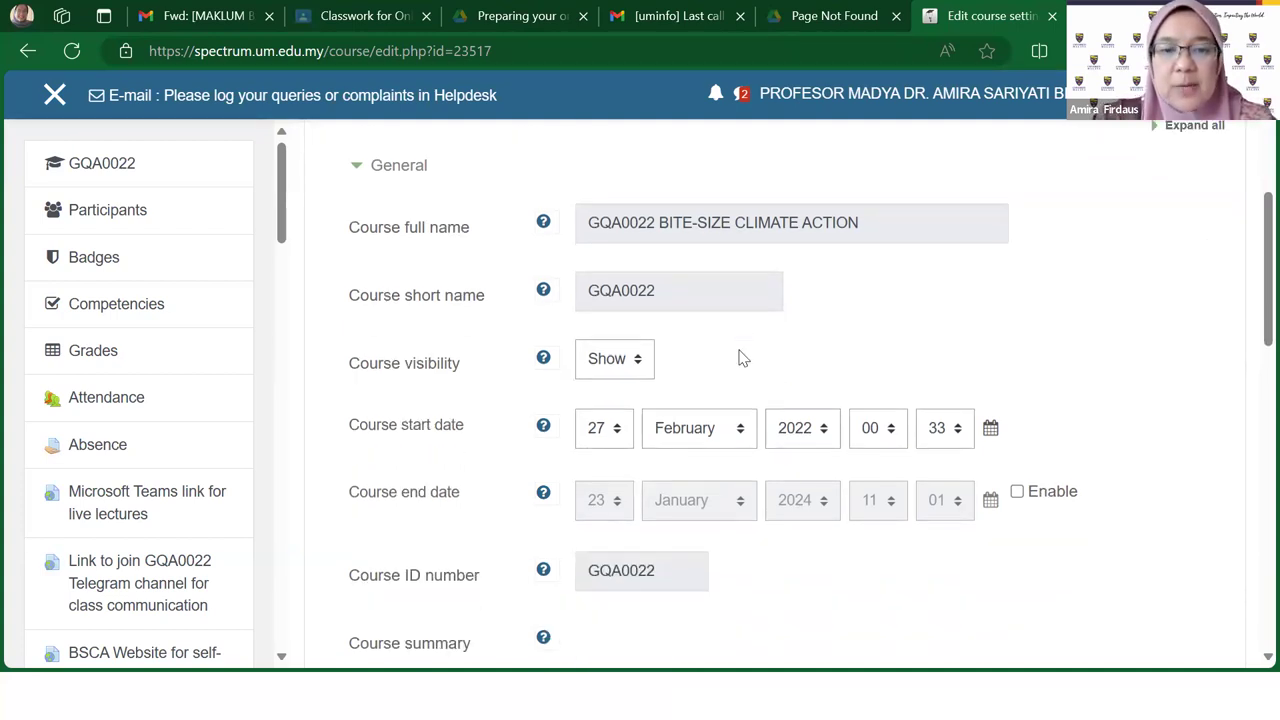
scroll(740, 357, down, 3)
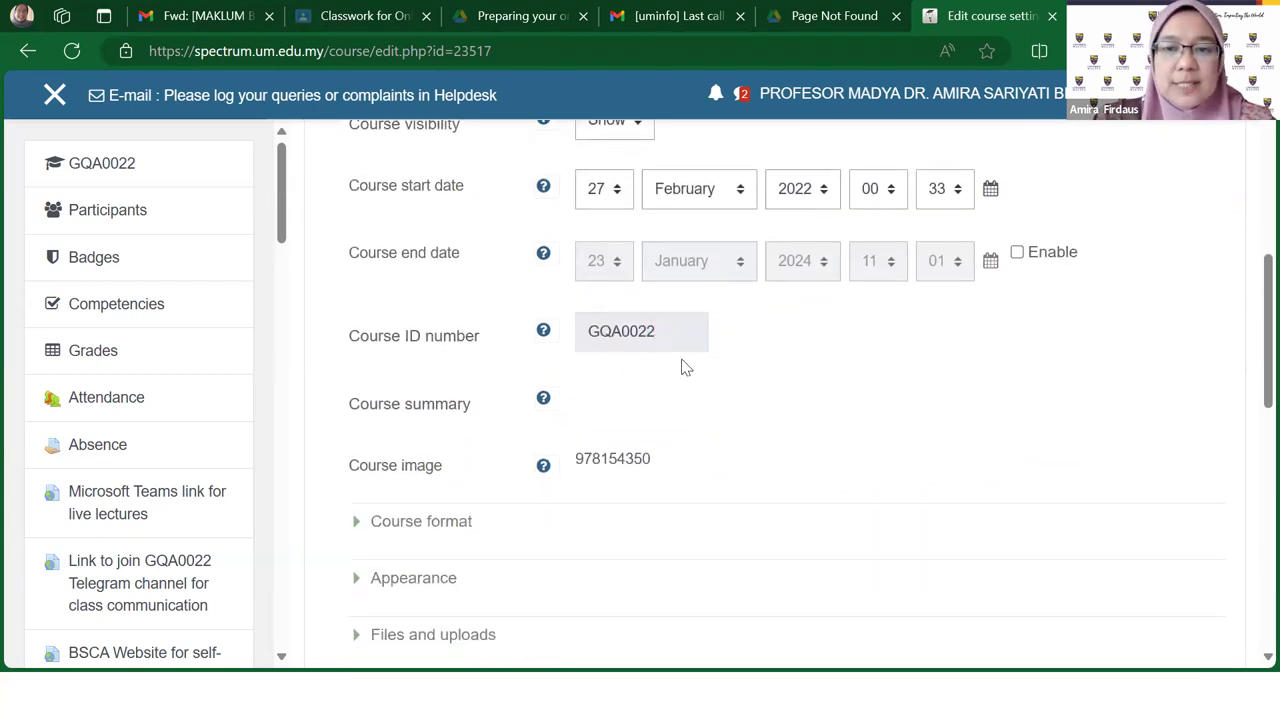
scroll(732, 381, up, 2)
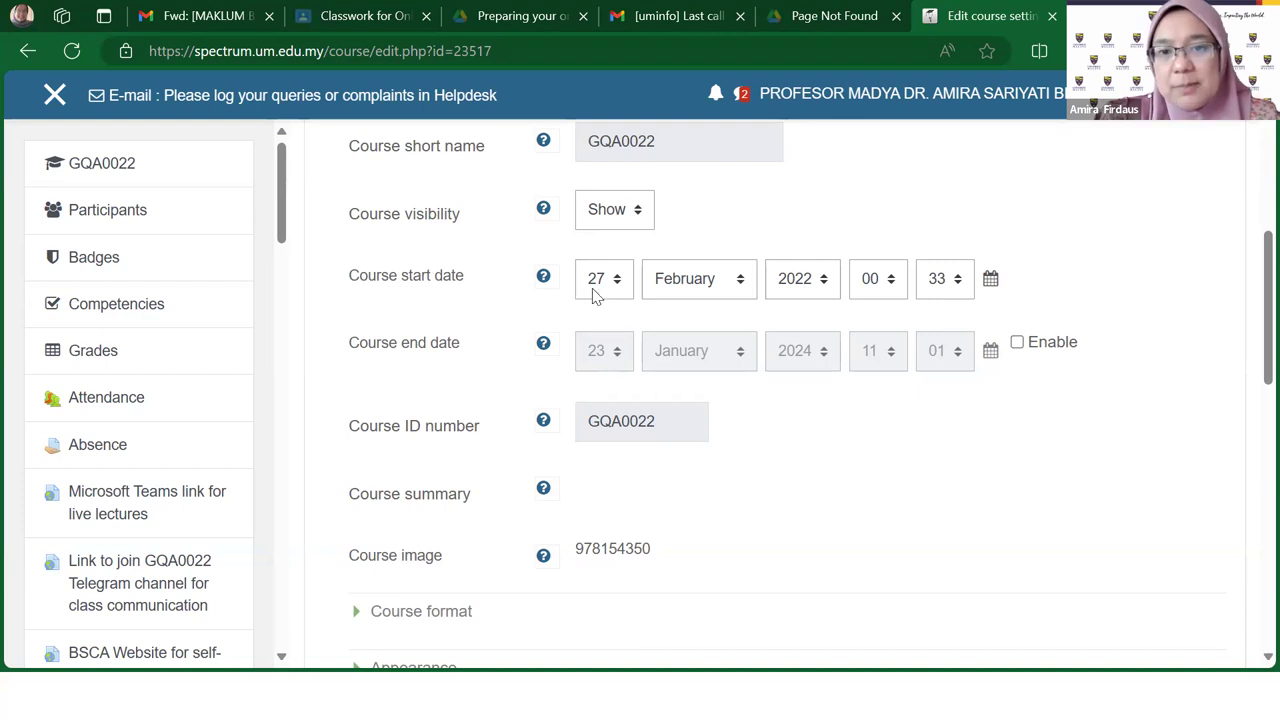
click(990, 280)
click(1074, 283)
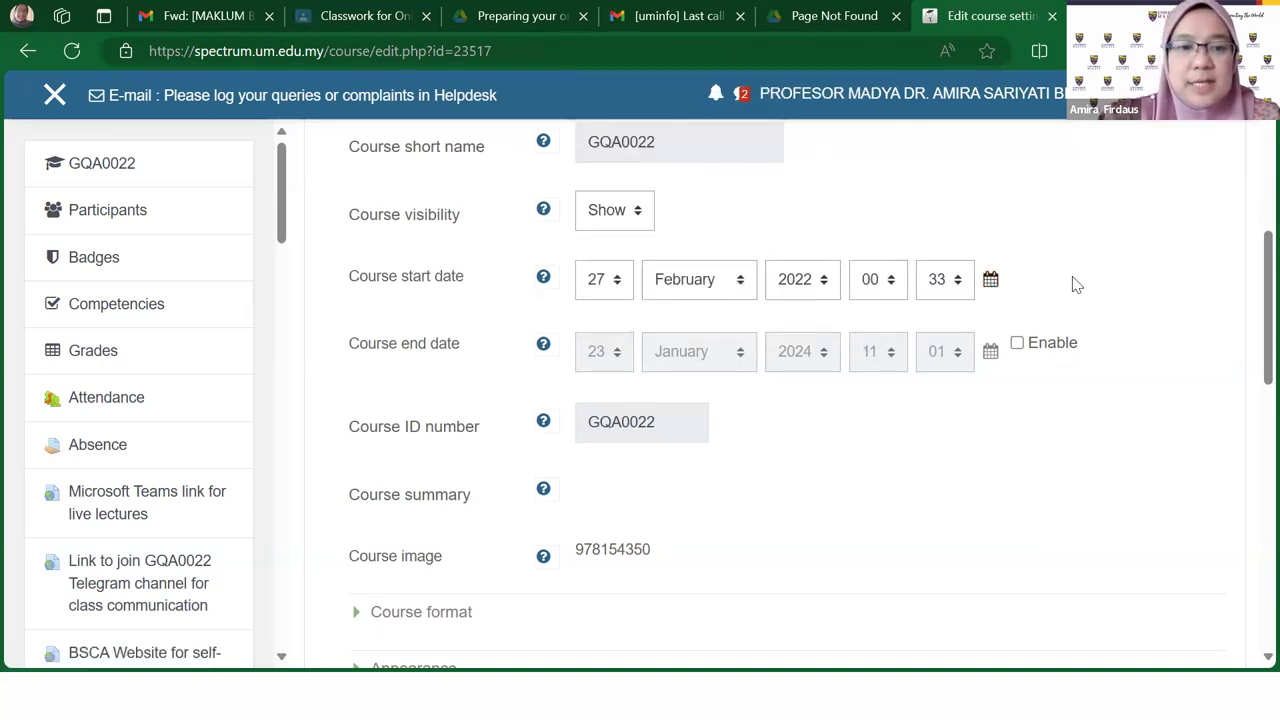
scroll(1076, 285, down, 5)
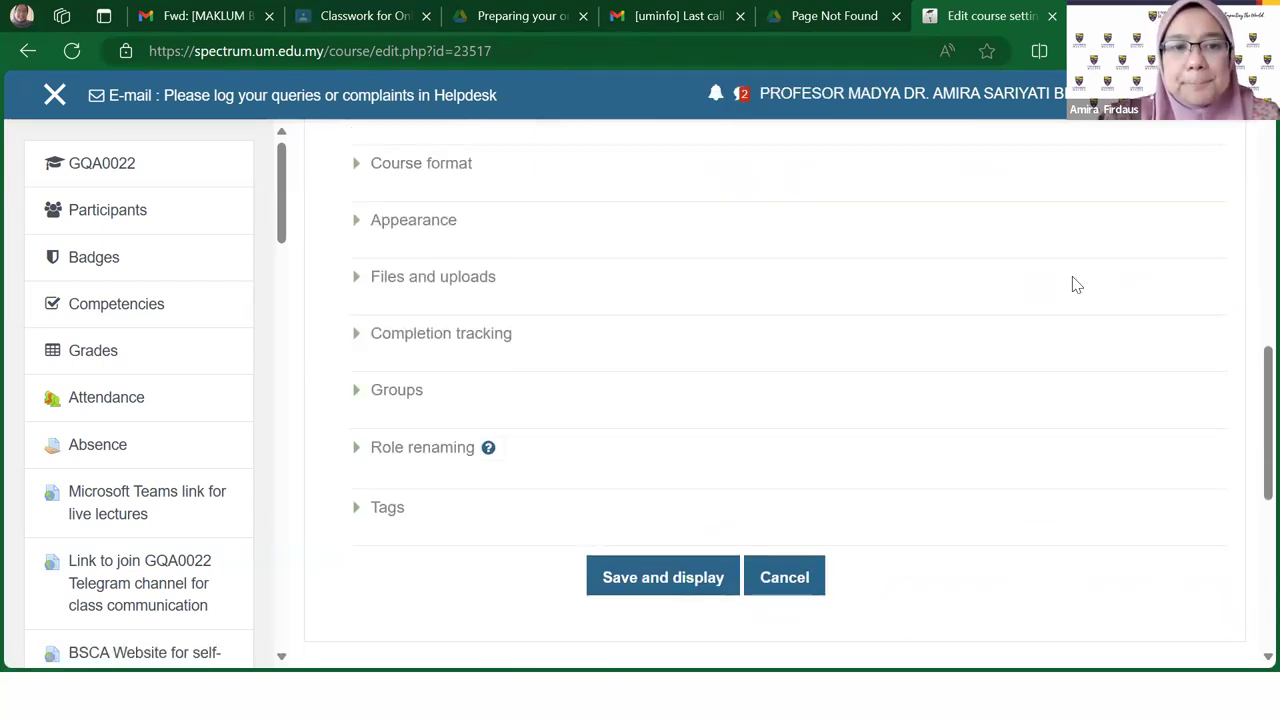
Step: Expand Course format and browse the Format list, keeping Flexible sections format
click(362, 170)
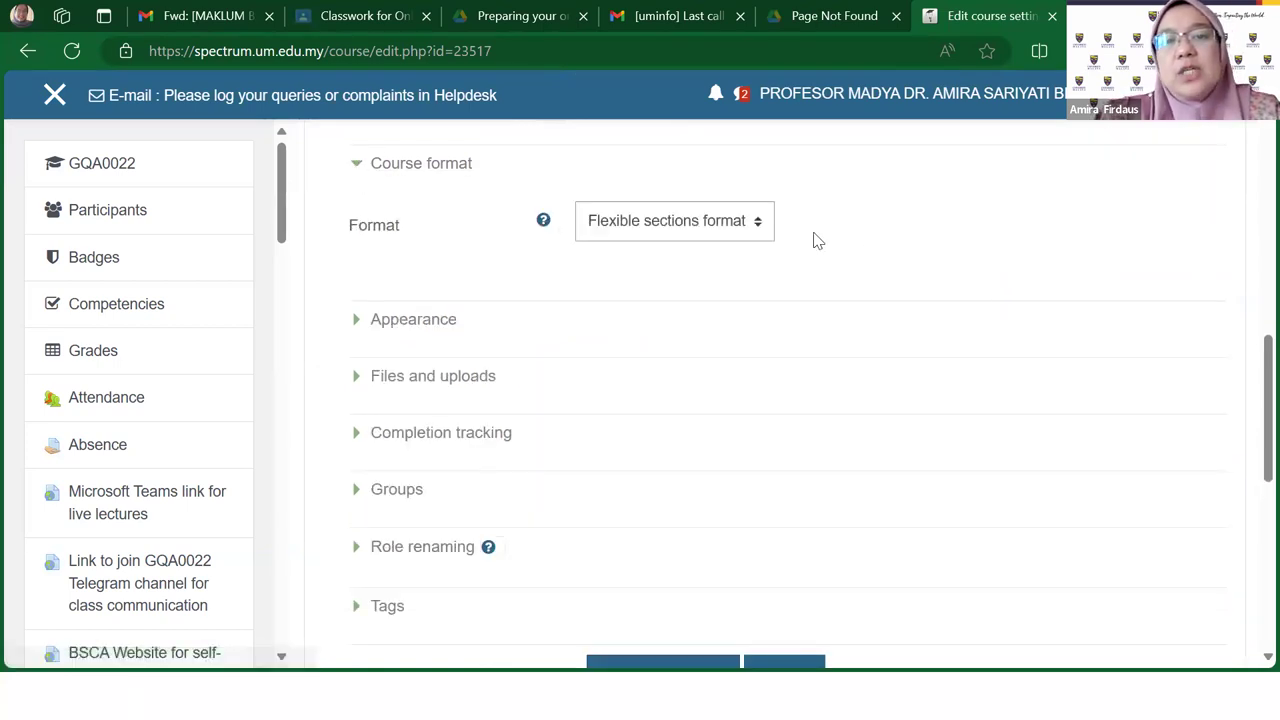
click(760, 226)
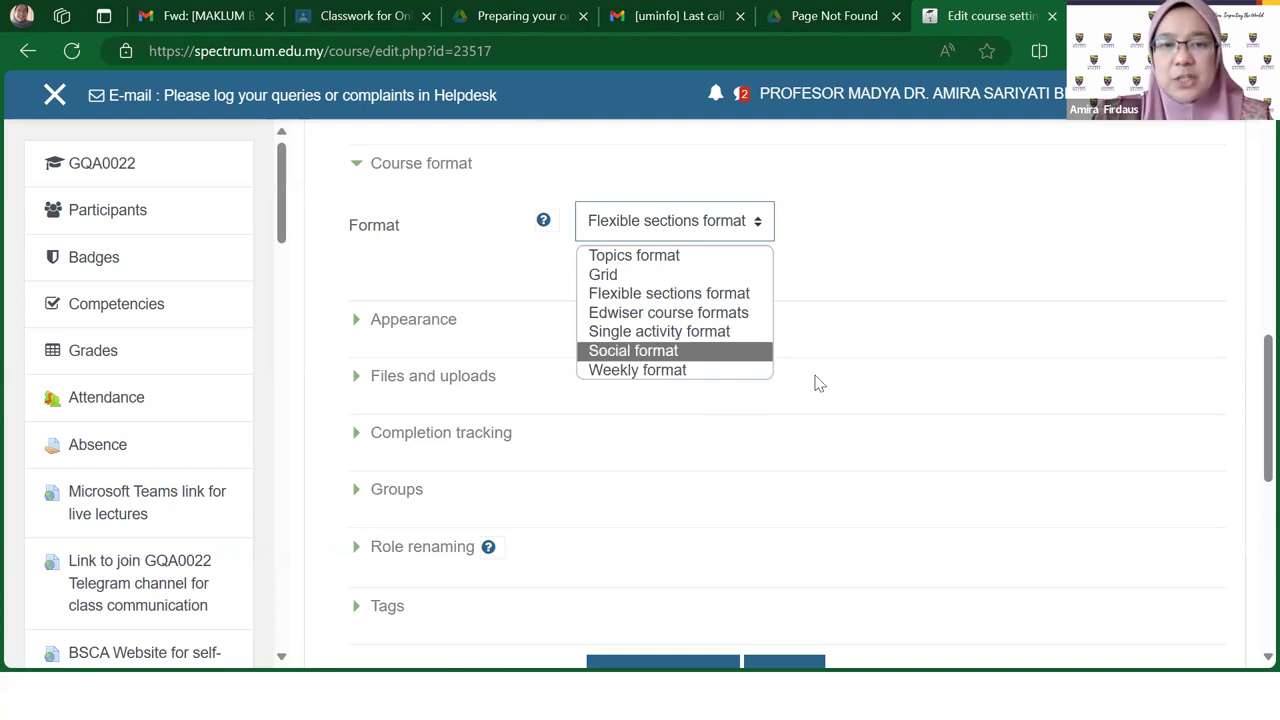
key(Down)
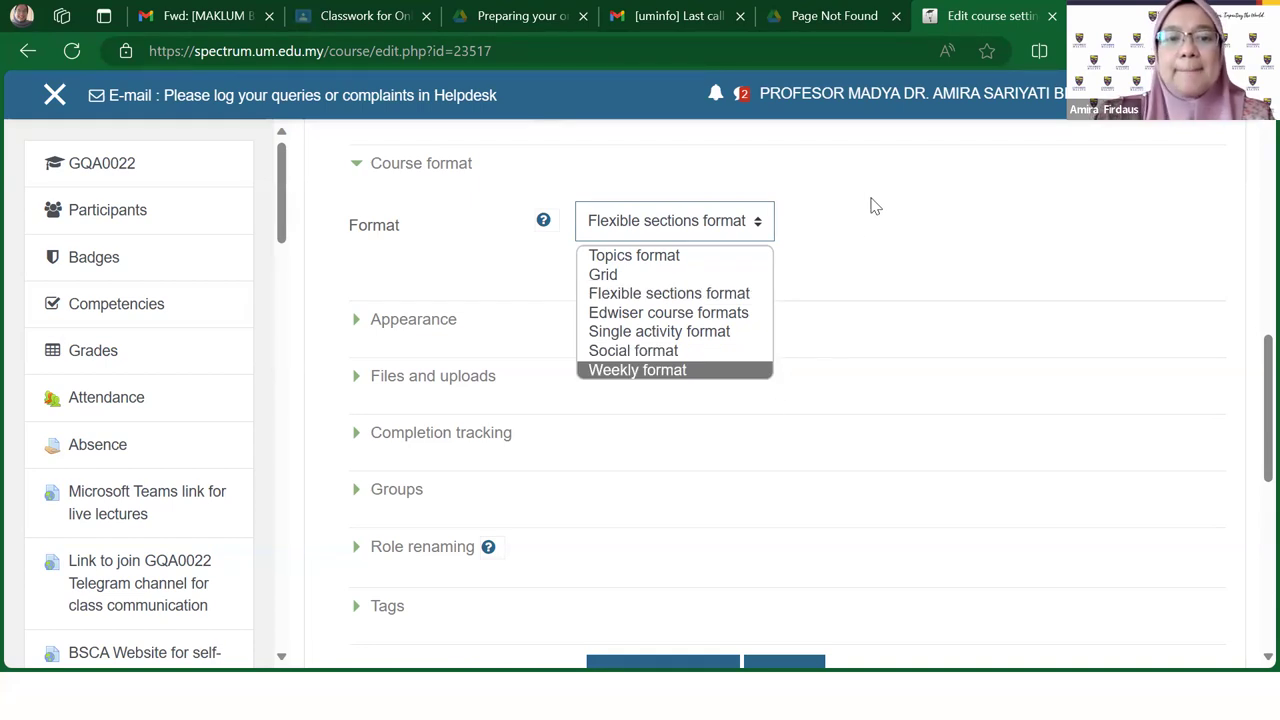
click(870, 207)
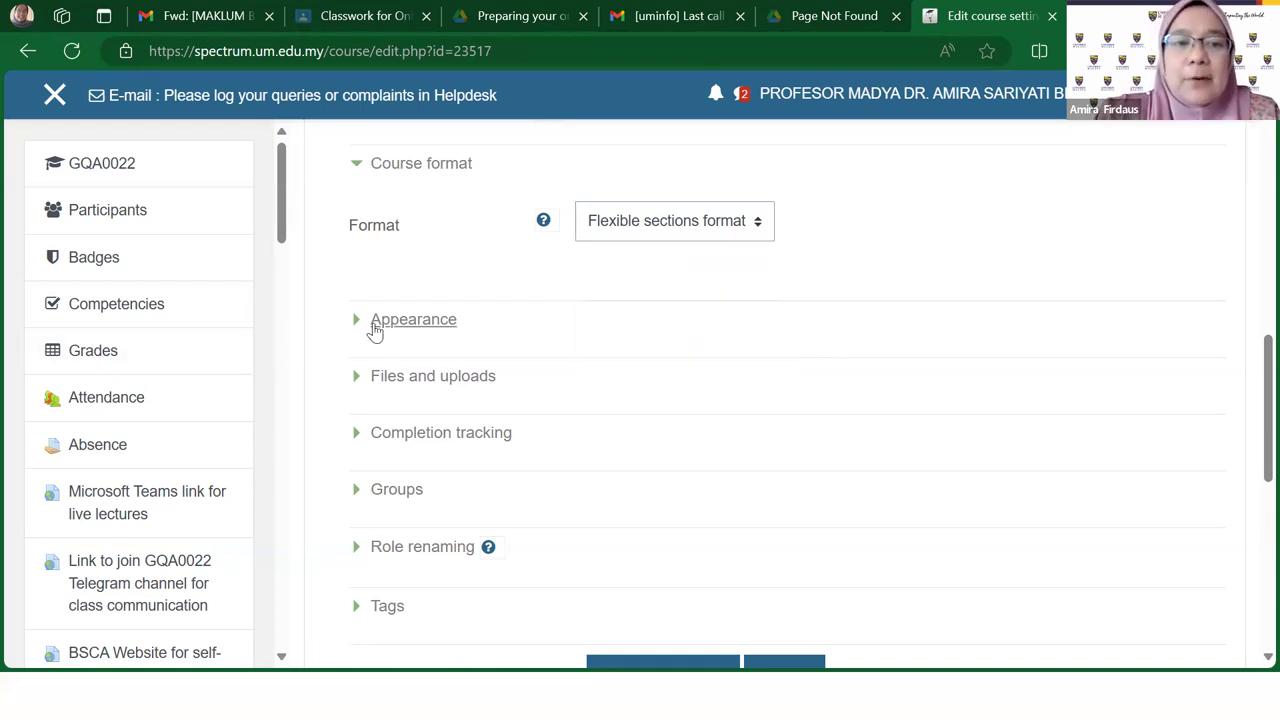
Step: Expand the Appearance settings and review them below the course format
click(363, 321)
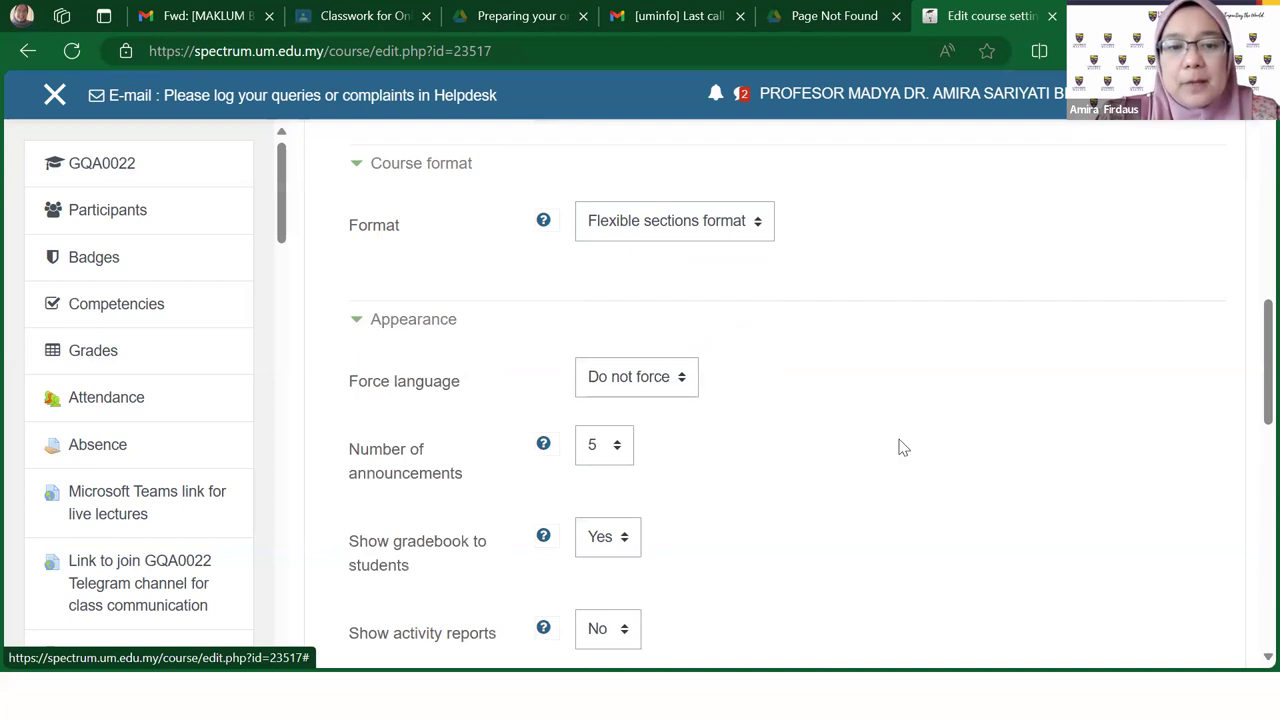
scroll(897, 447, down, 1)
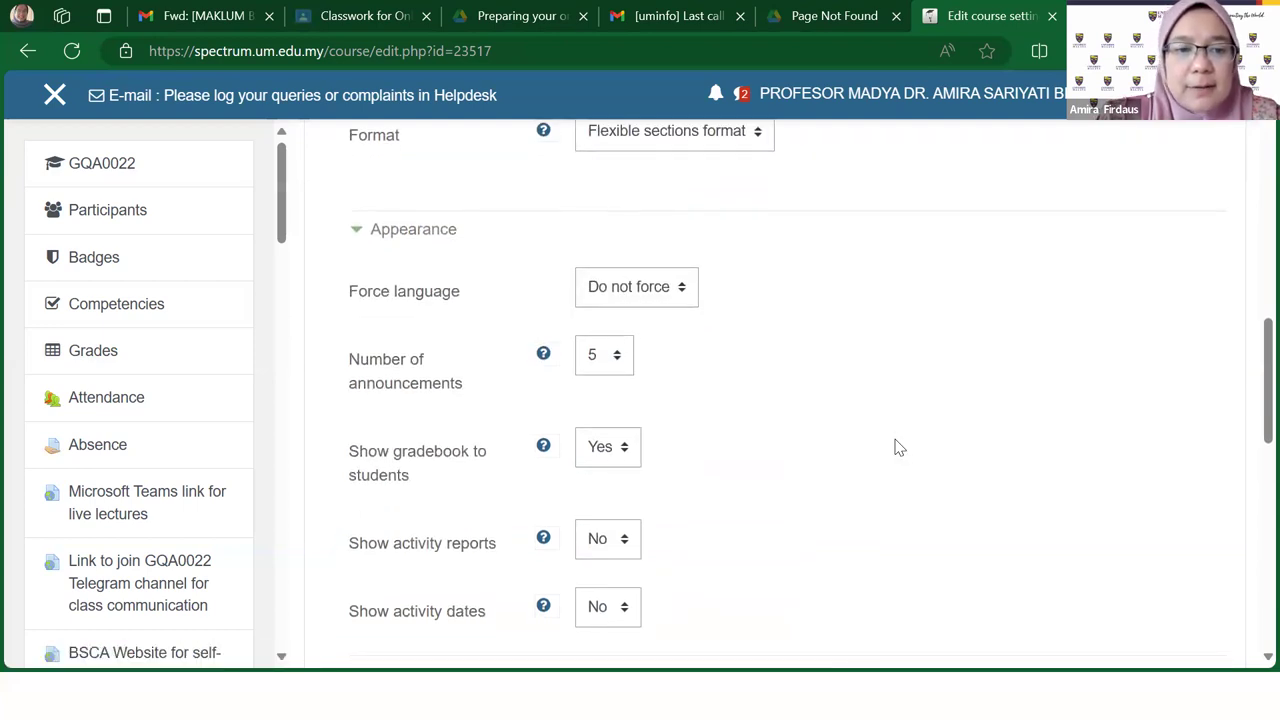
scroll(897, 447, down, 2)
scroll(897, 447, up, 2)
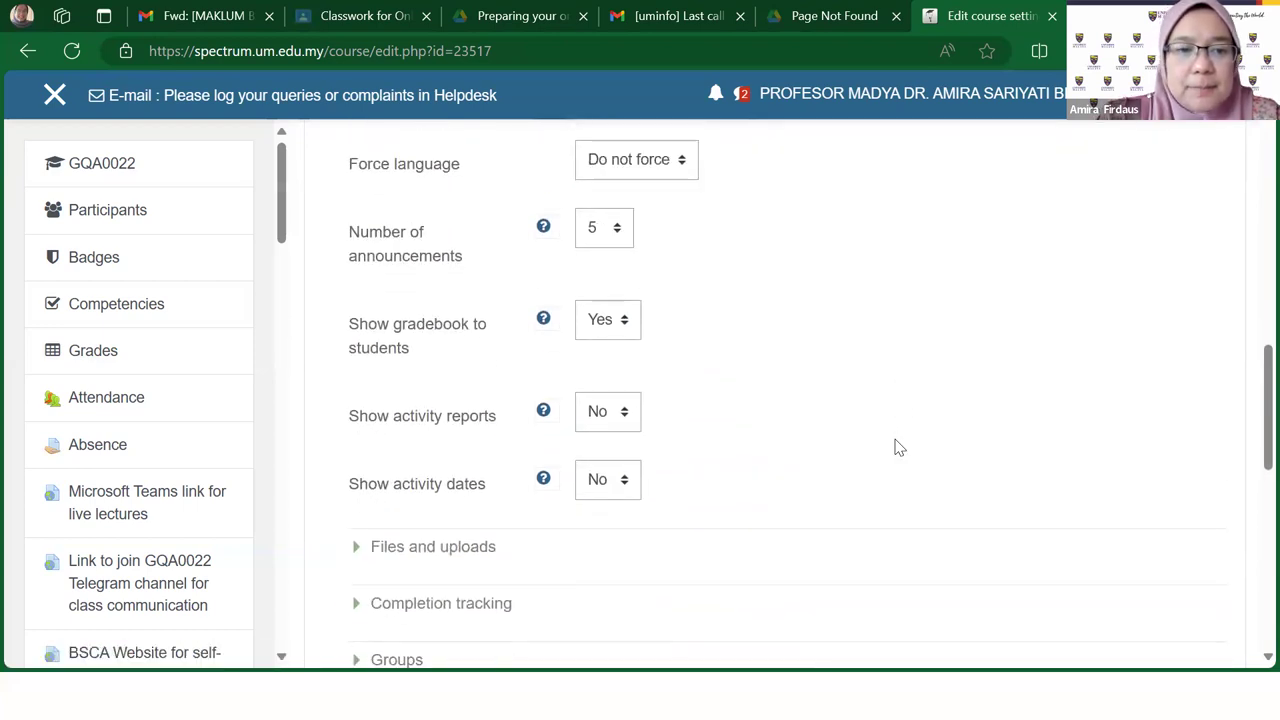
scroll(897, 447, down, 1)
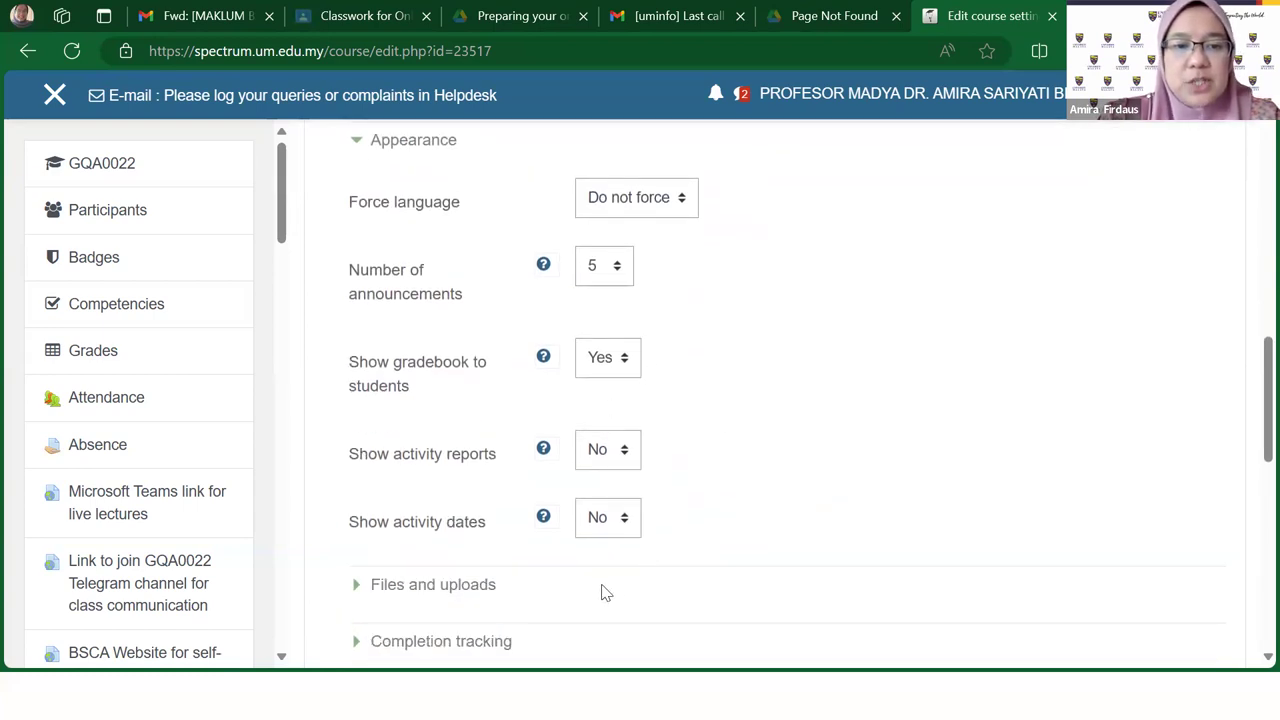
scroll(502, 548, down, 1)
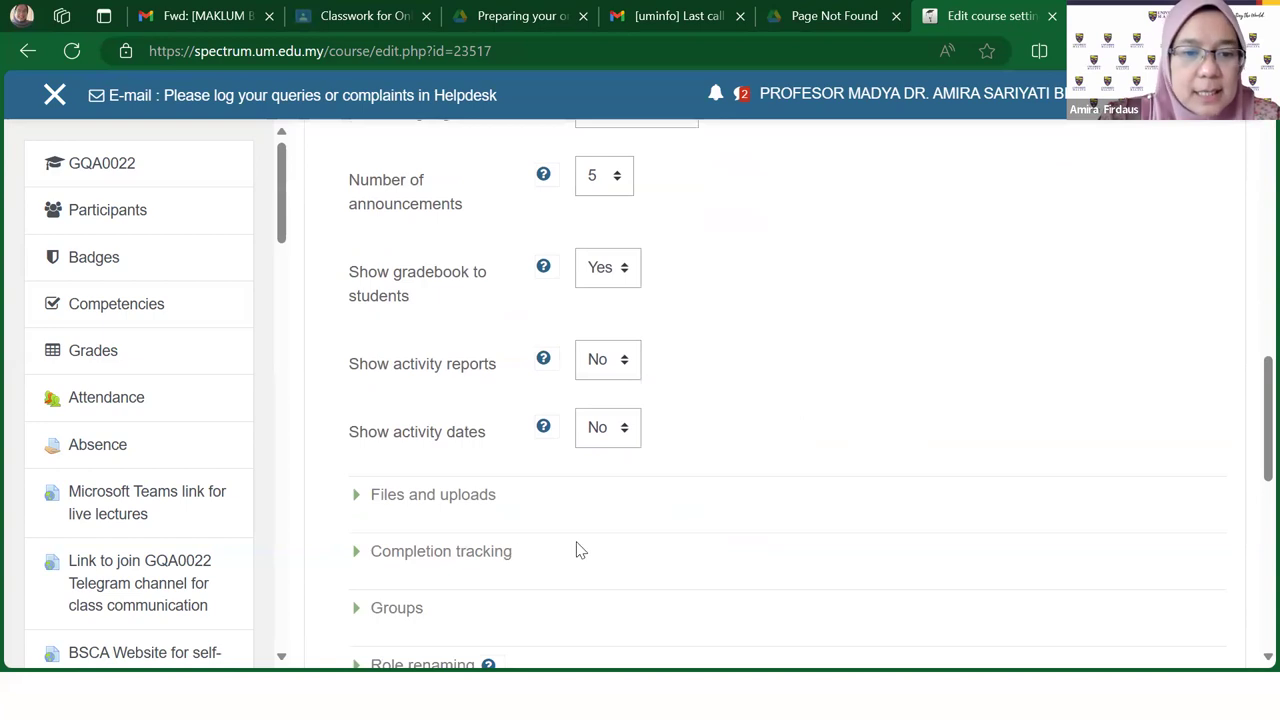
scroll(577, 549, down, 2)
scroll(578, 549, up, 1)
scroll(577, 549, up, 3)
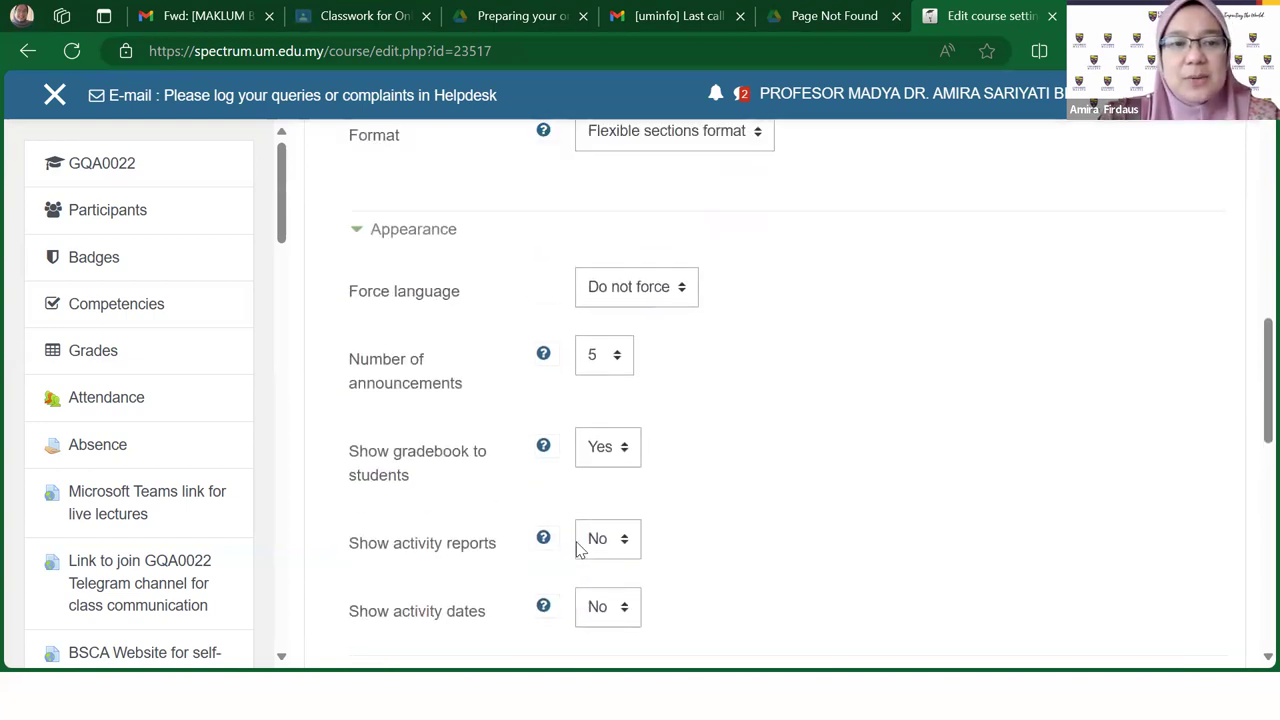
scroll(577, 543, up, 1)
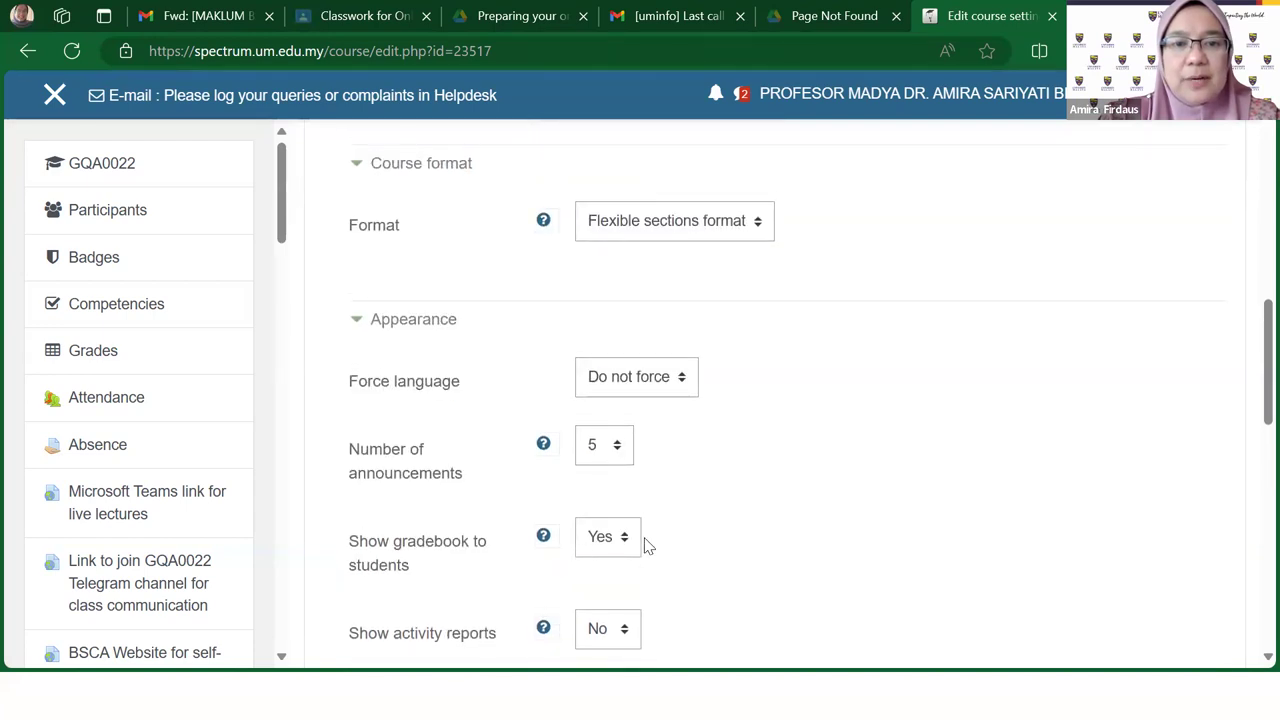
scroll(738, 544, down, 1)
scroll(738, 544, down, 1)
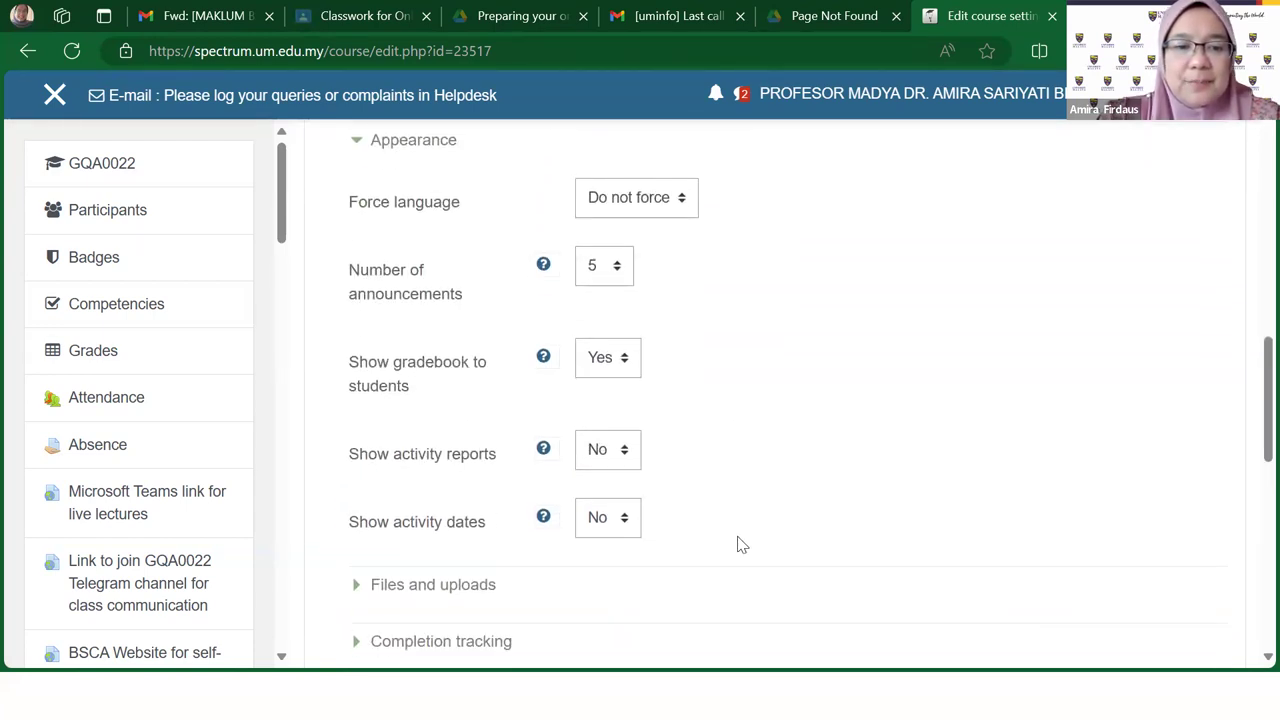
scroll(738, 544, up, 1)
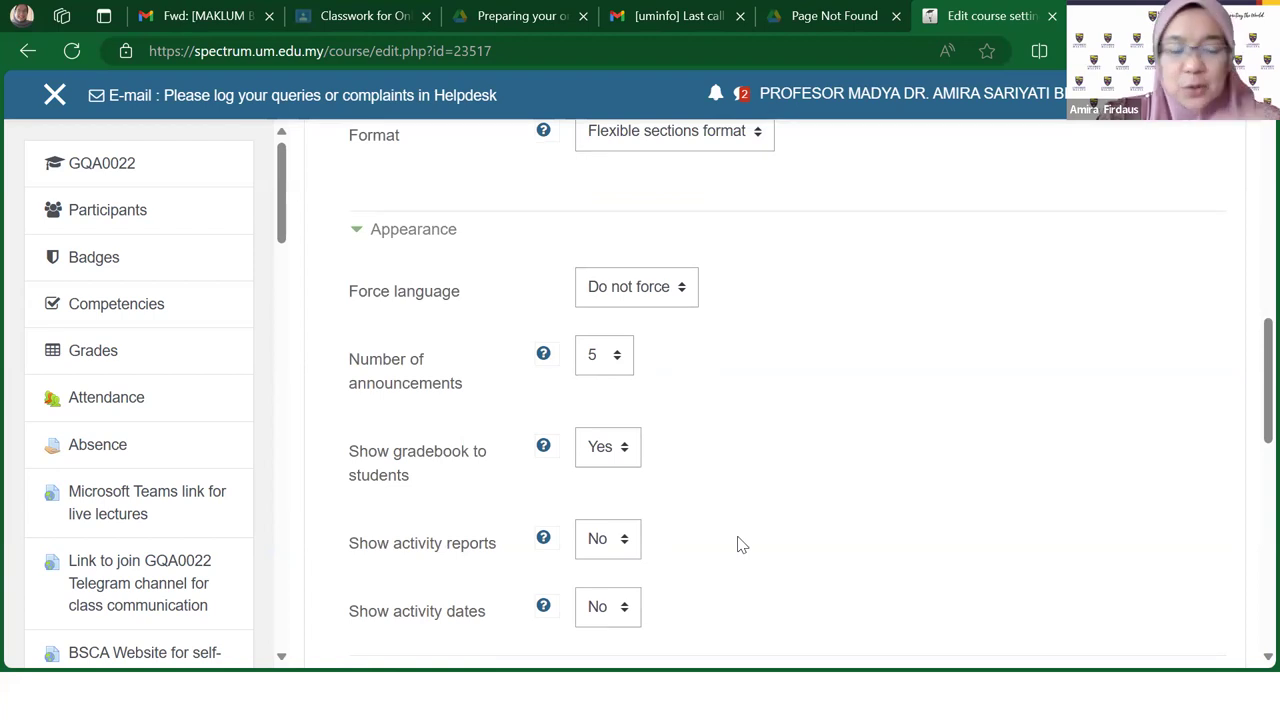
scroll(738, 544, up, 1)
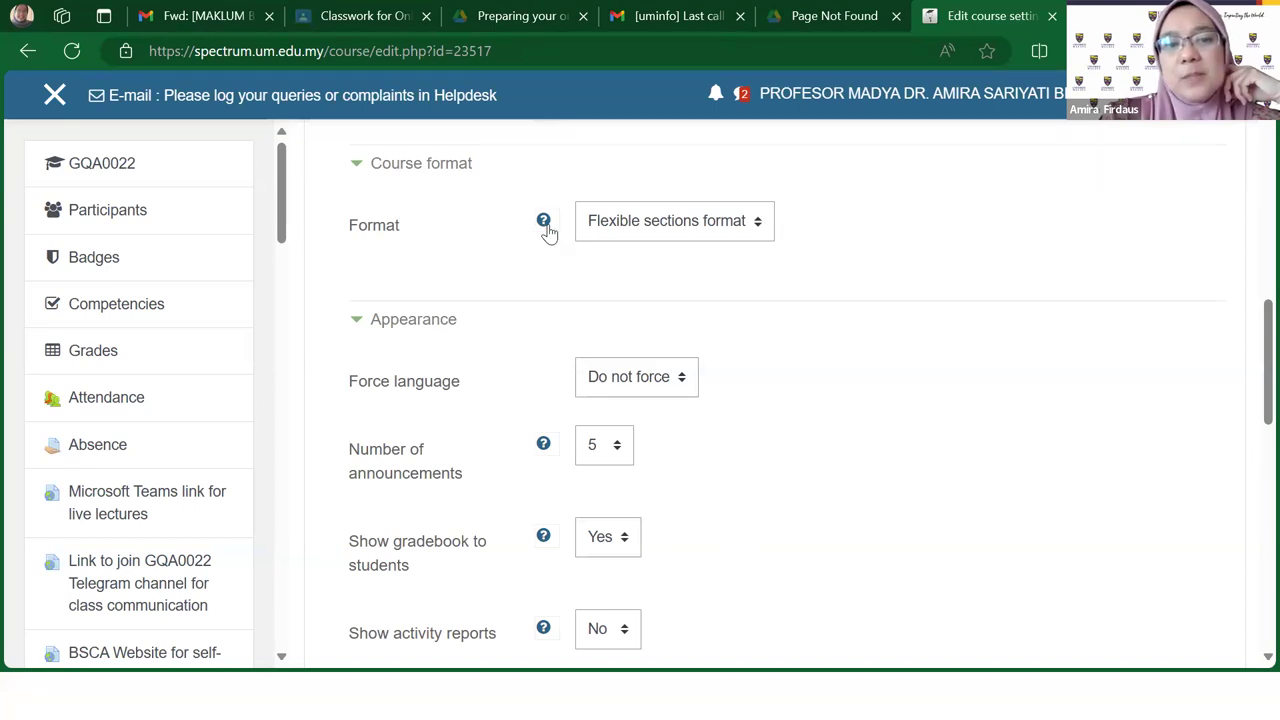
Step: Recheck the Format list, leaving it set to Flexible sections format
click(768, 232)
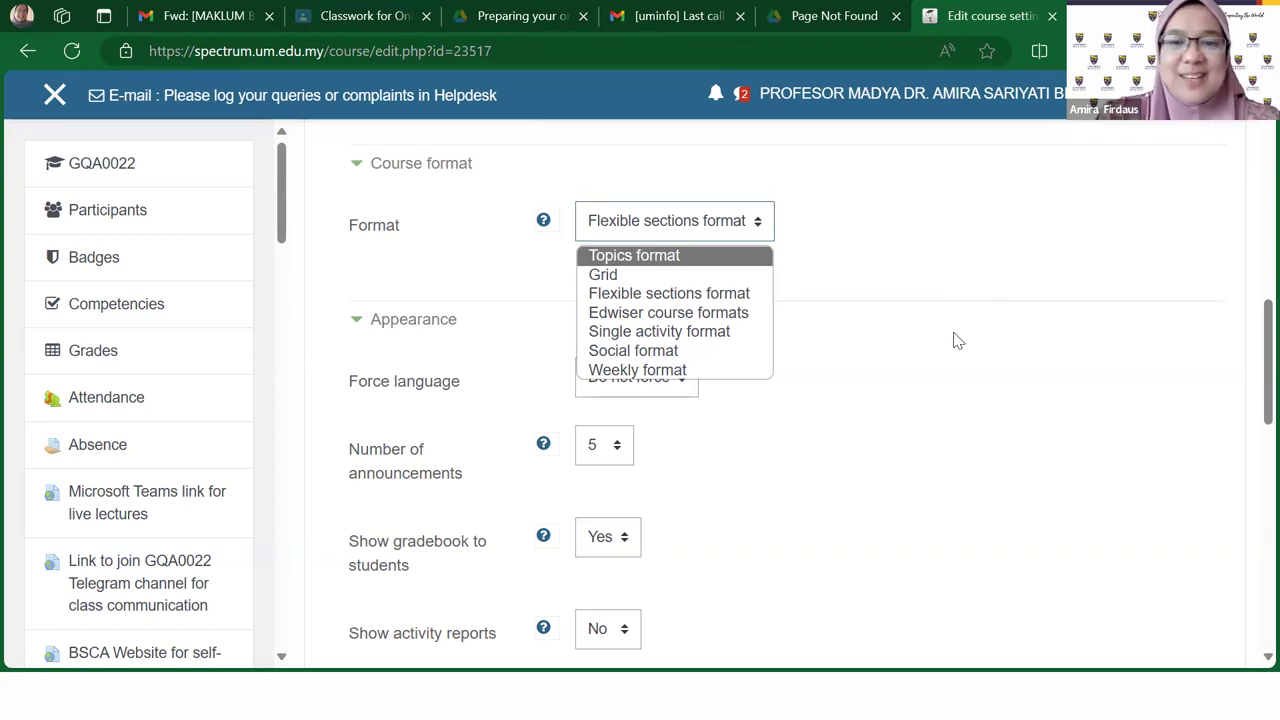
scroll(955, 341, down, 3)
scroll(955, 341, down, 6)
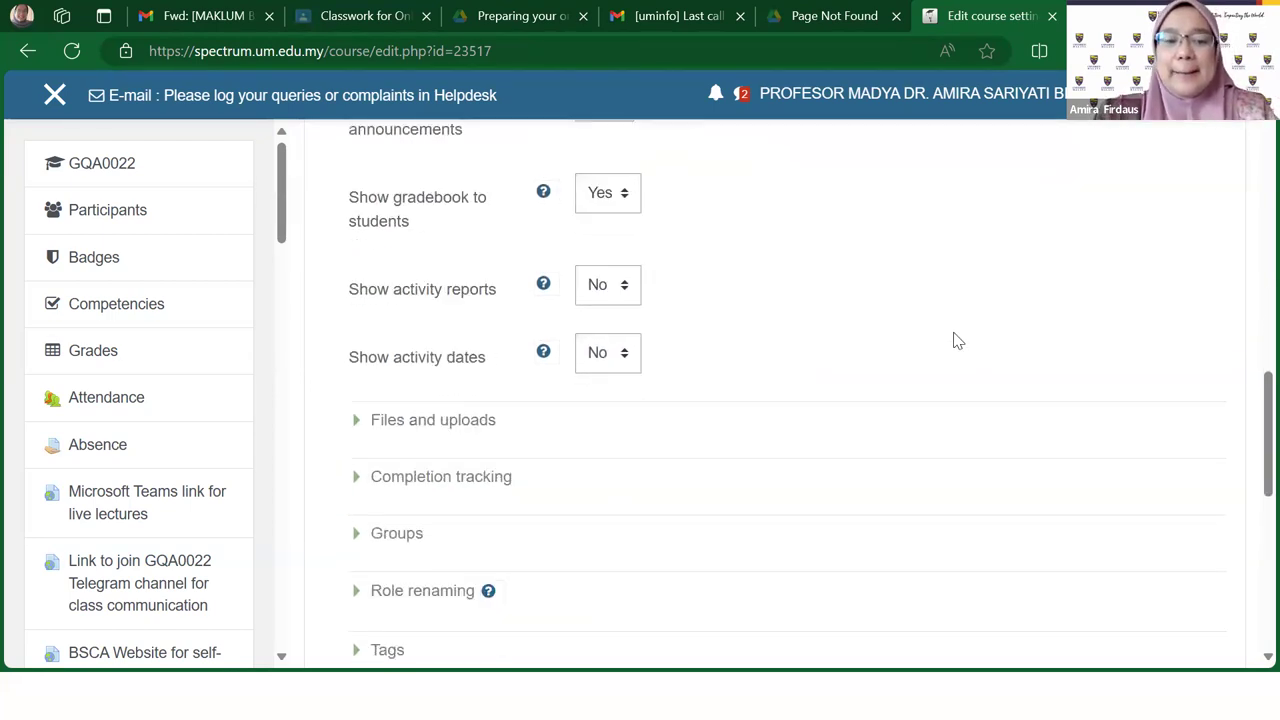
scroll(950, 340, up, 20)
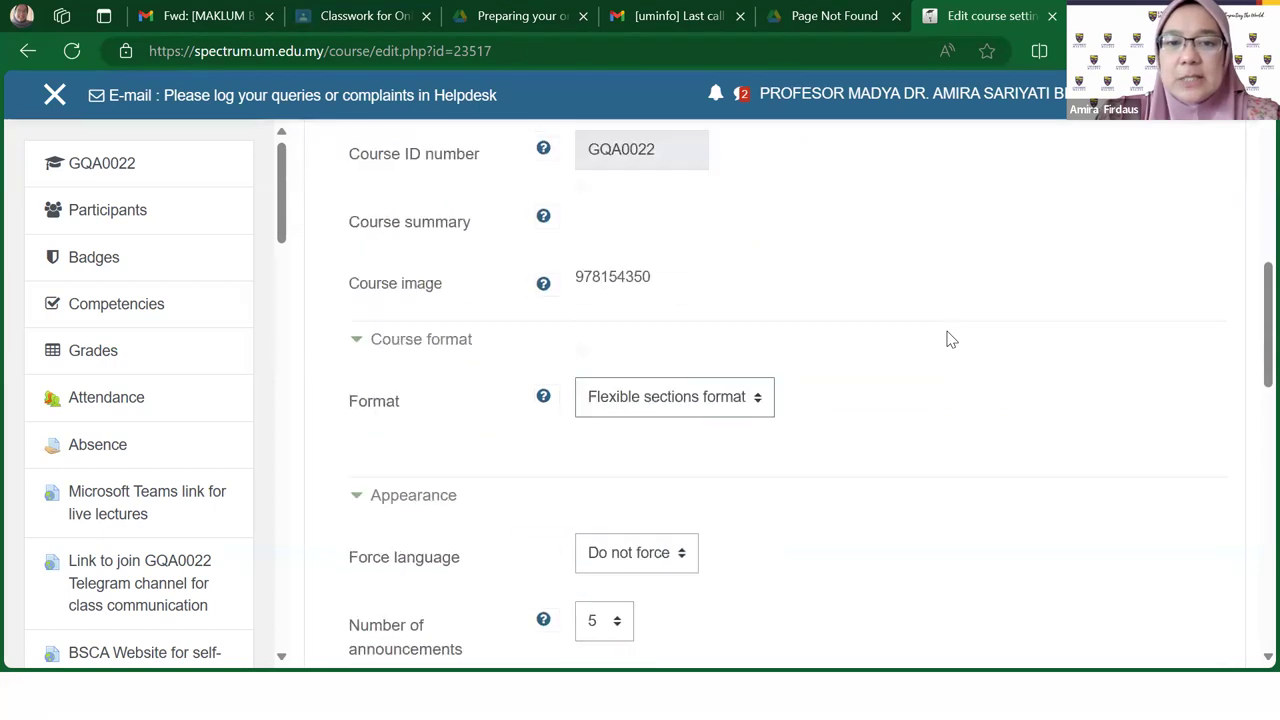
scroll(950, 340, up, 3)
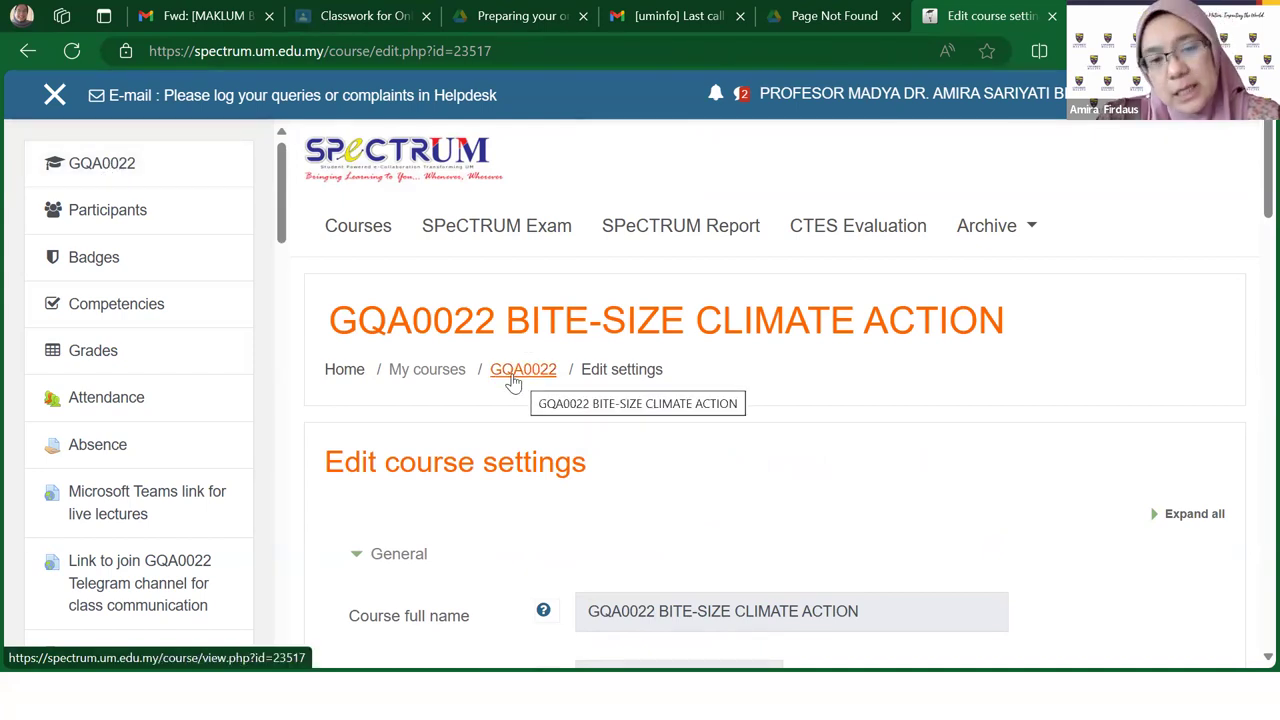
click(511, 377)
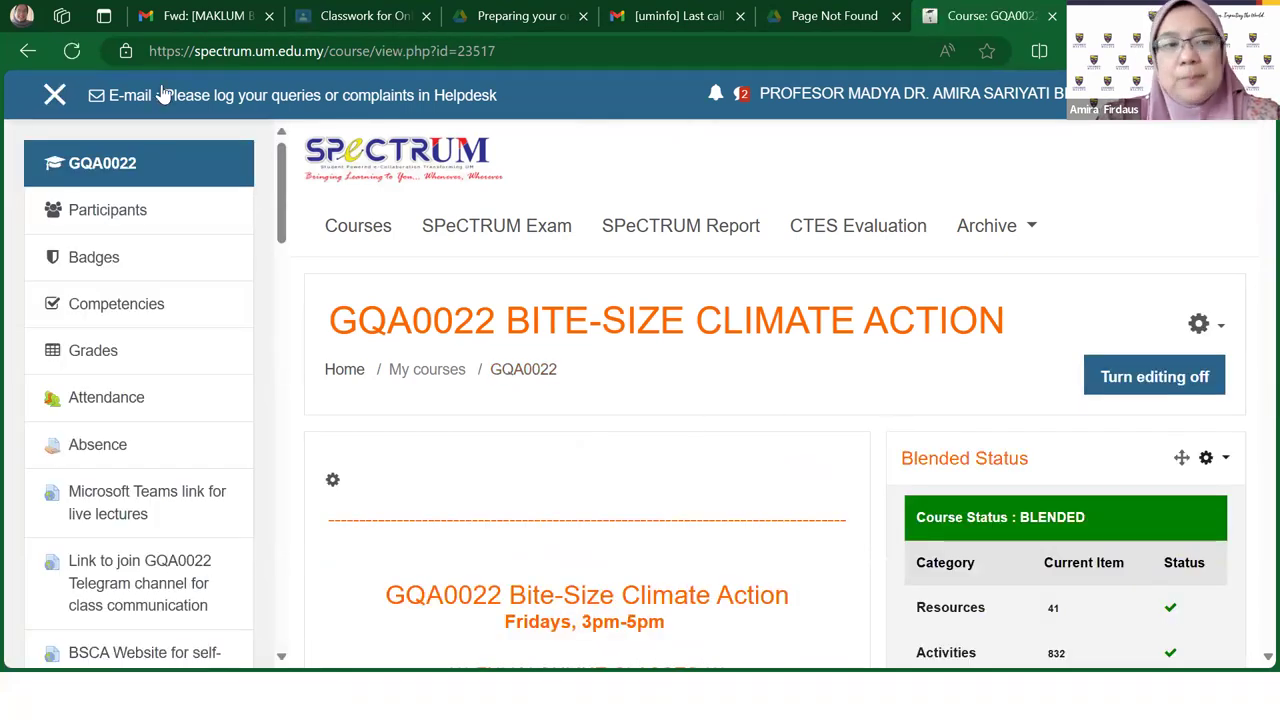
click(54, 95)
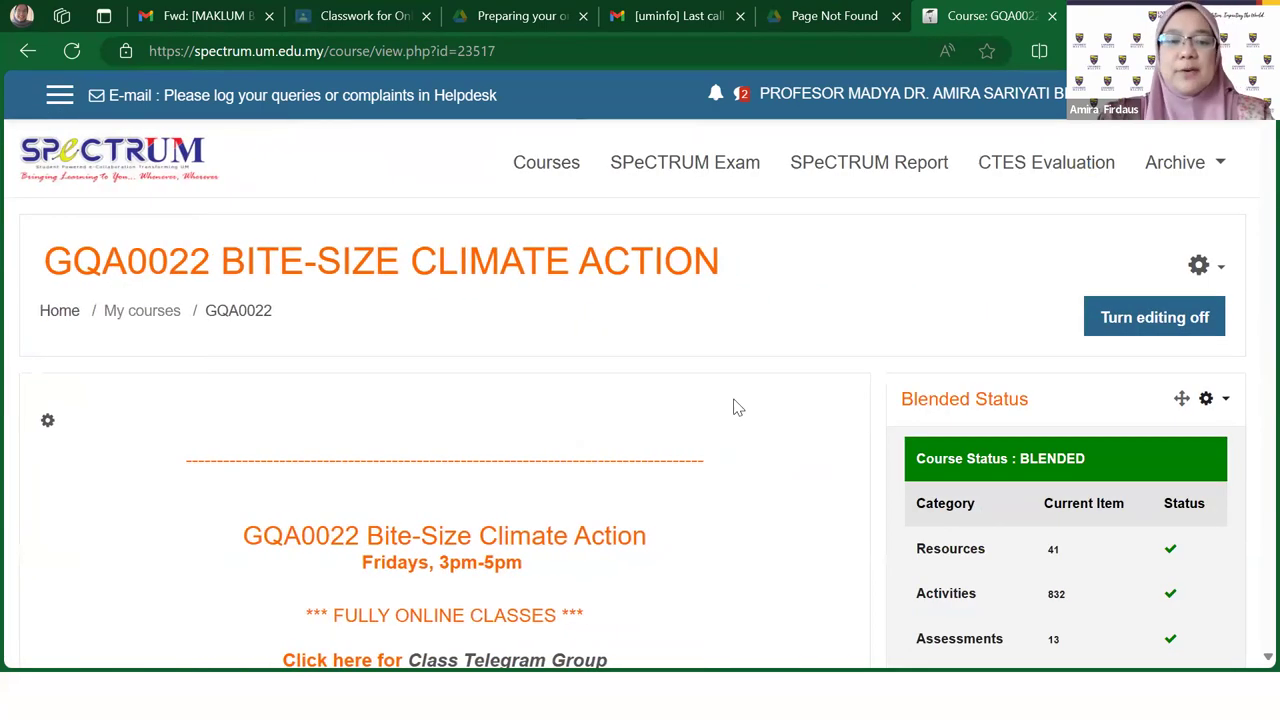
scroll(733, 405, down, 3)
scroll(733, 405, down, 10)
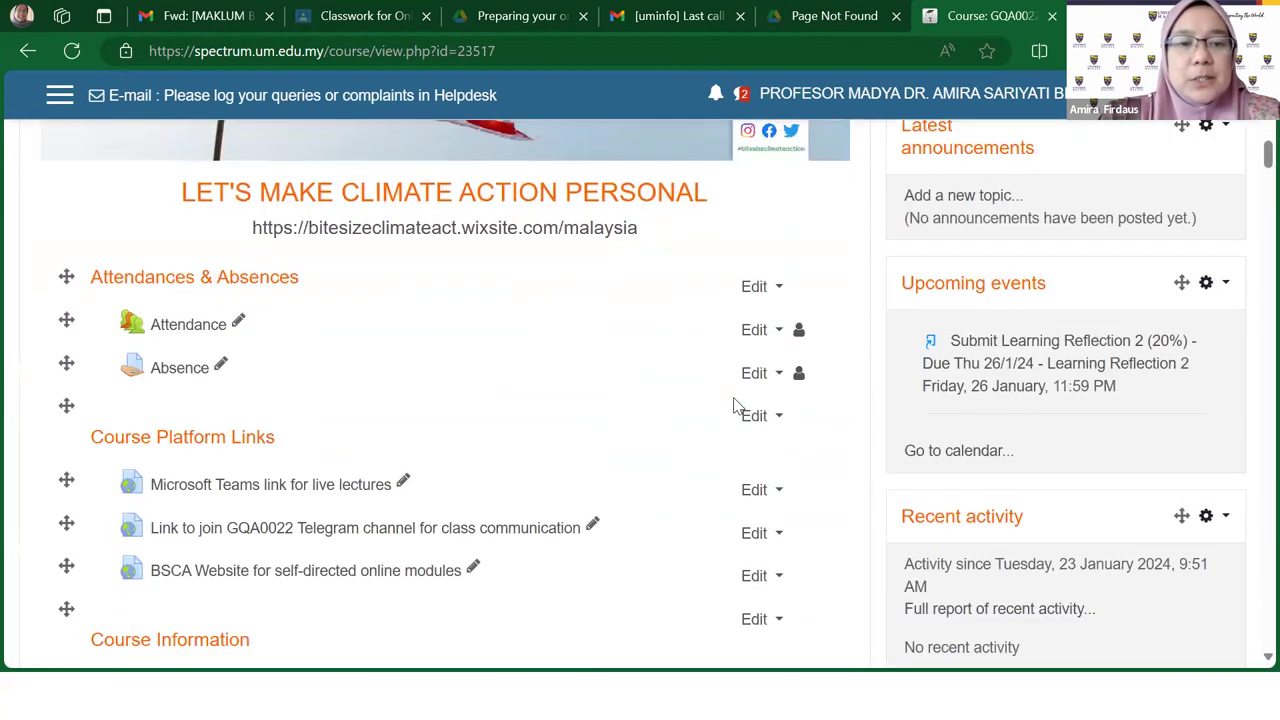
scroll(734, 405, down, 2)
scroll(734, 405, up, 2)
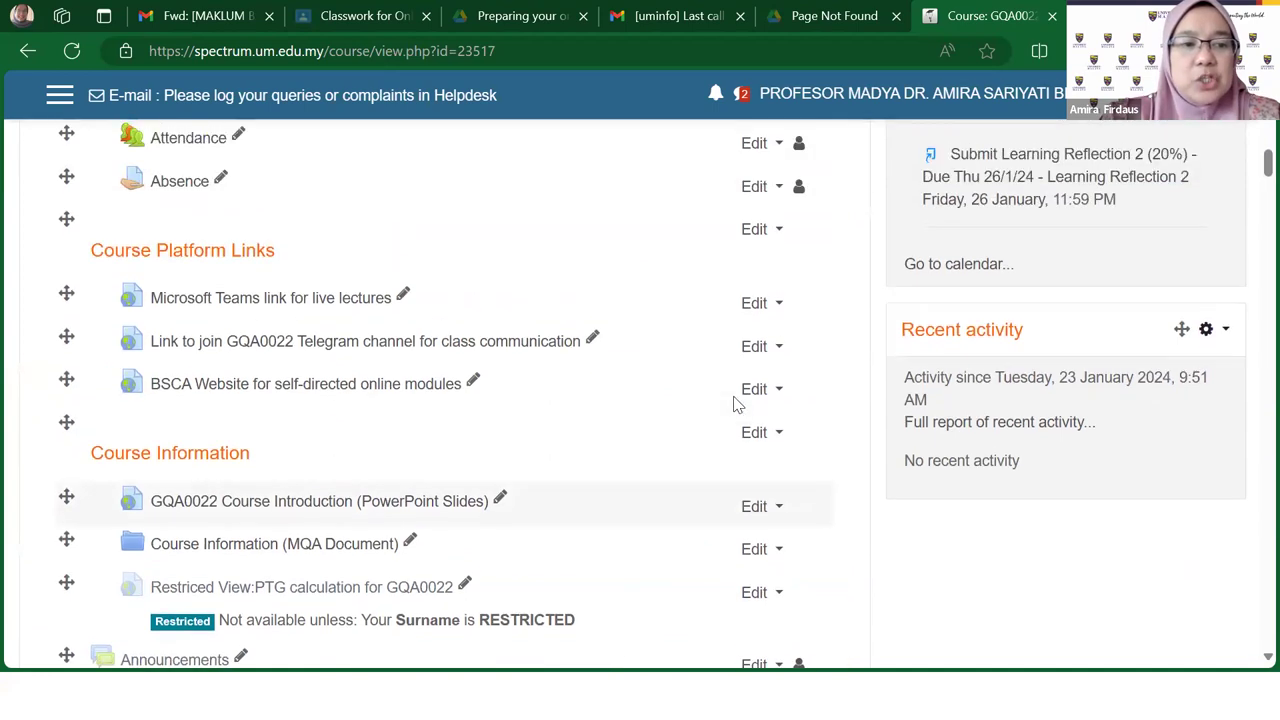
scroll(736, 403, up, 1)
scroll(740, 405, down, 1)
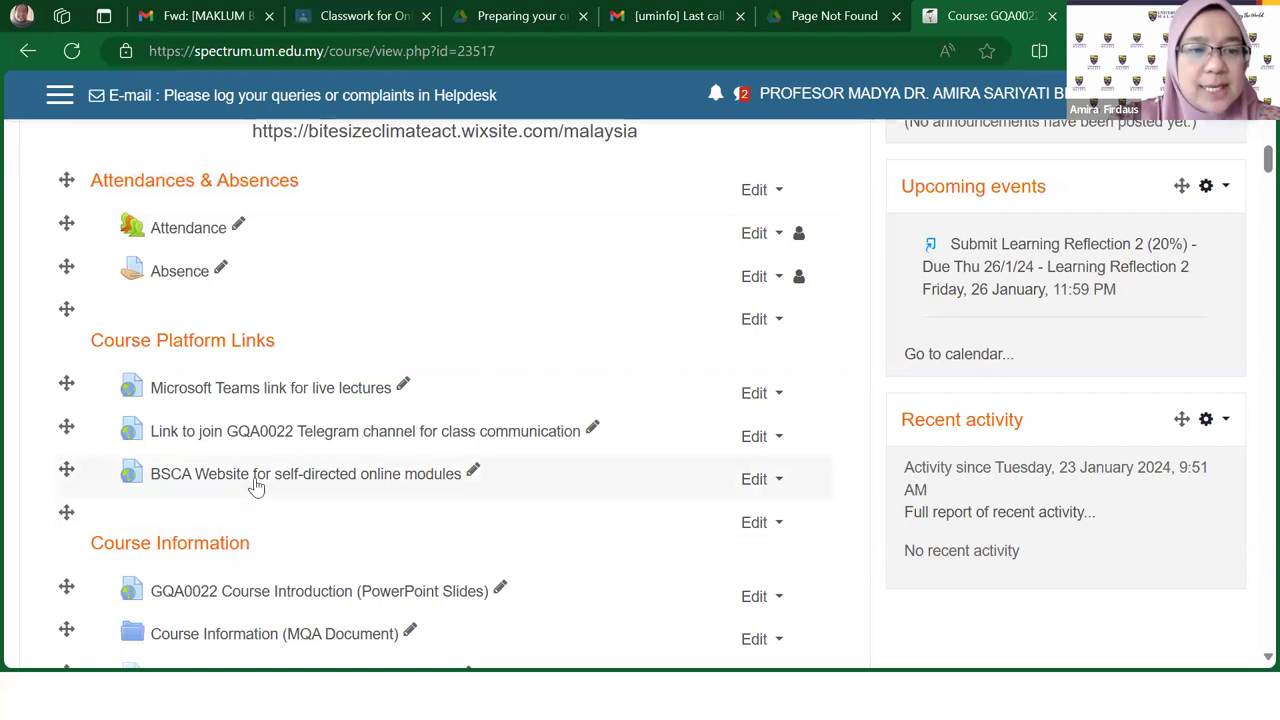
scroll(254, 480, down, 2)
scroll(232, 369, down, 1)
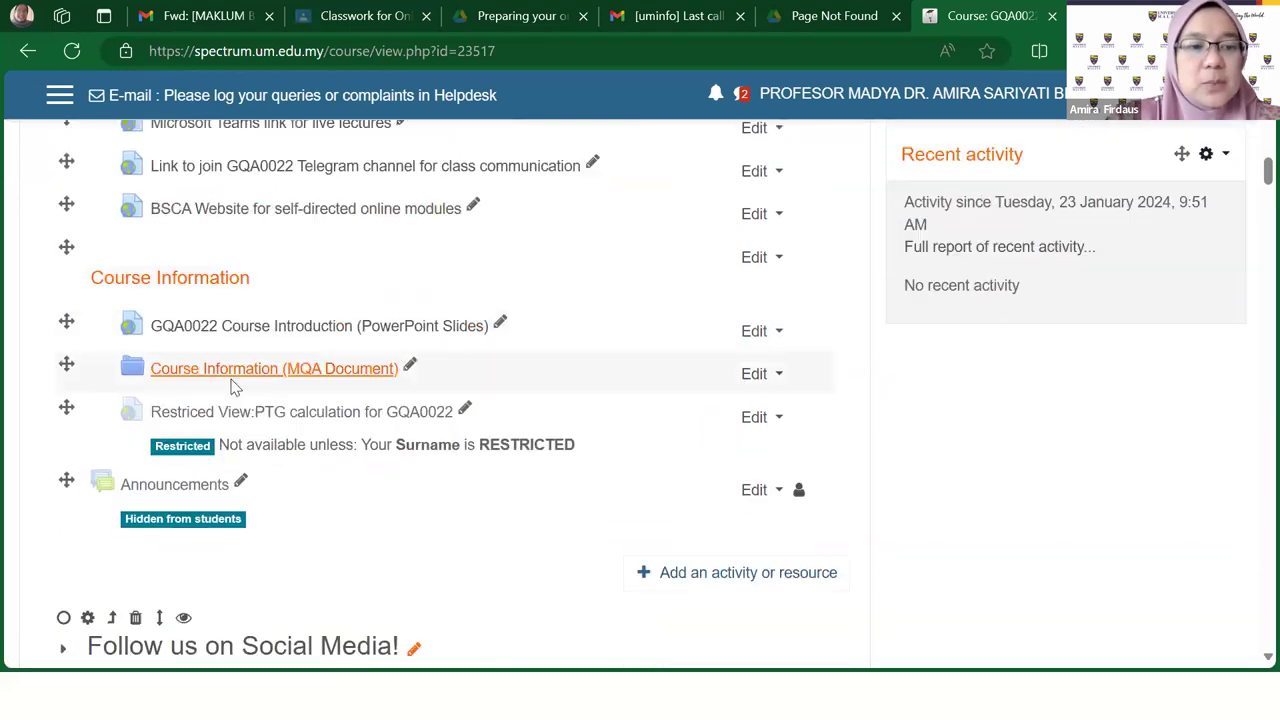
scroll(296, 533, down, 2)
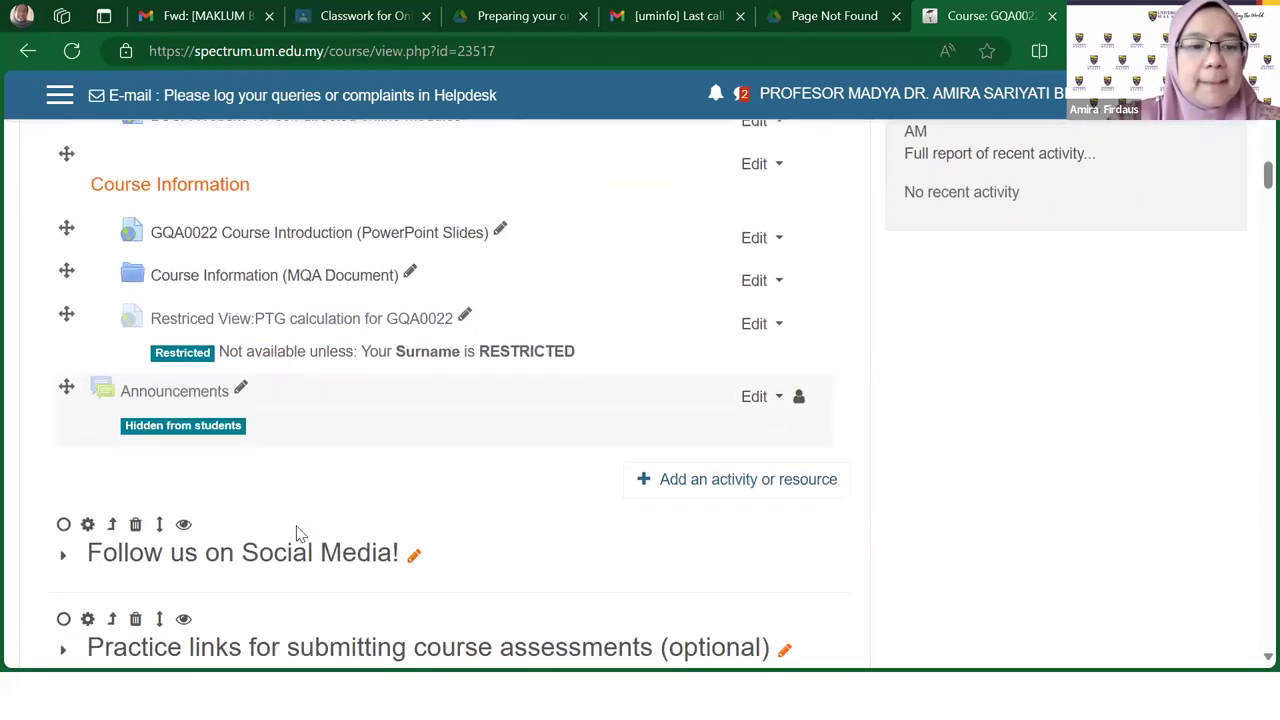
scroll(296, 533, down, 1)
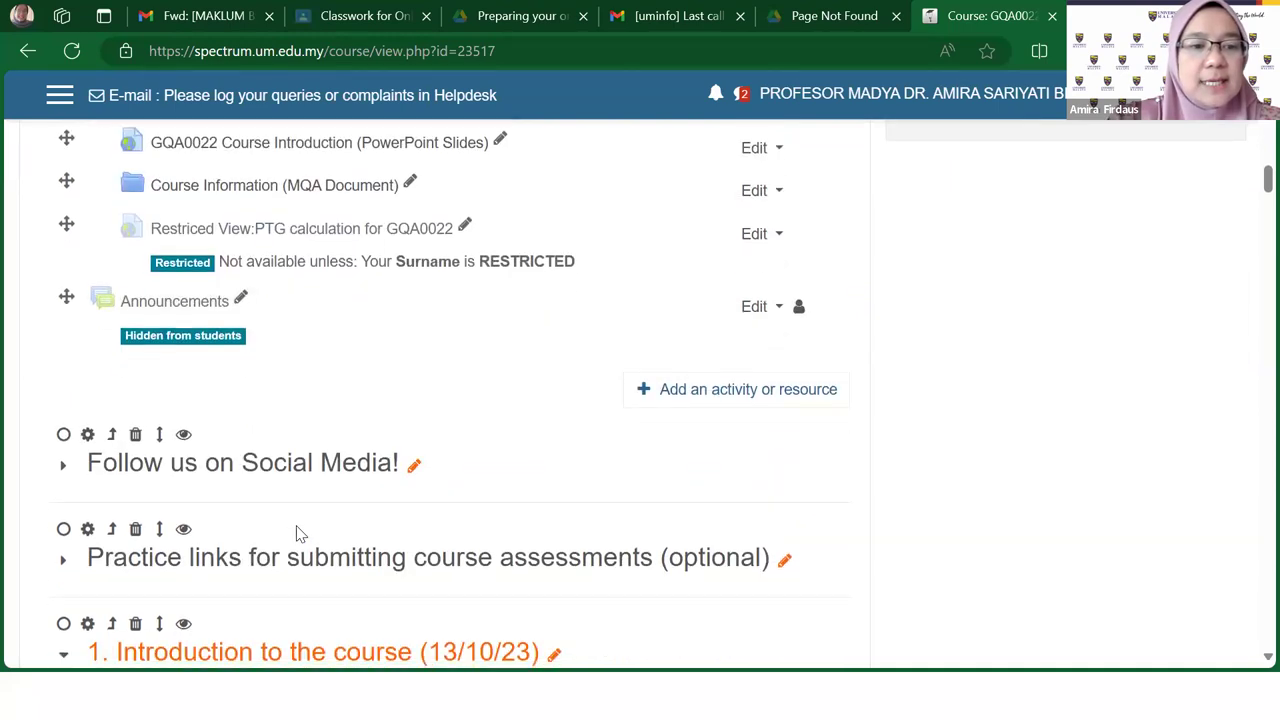
scroll(394, 517, down, 2)
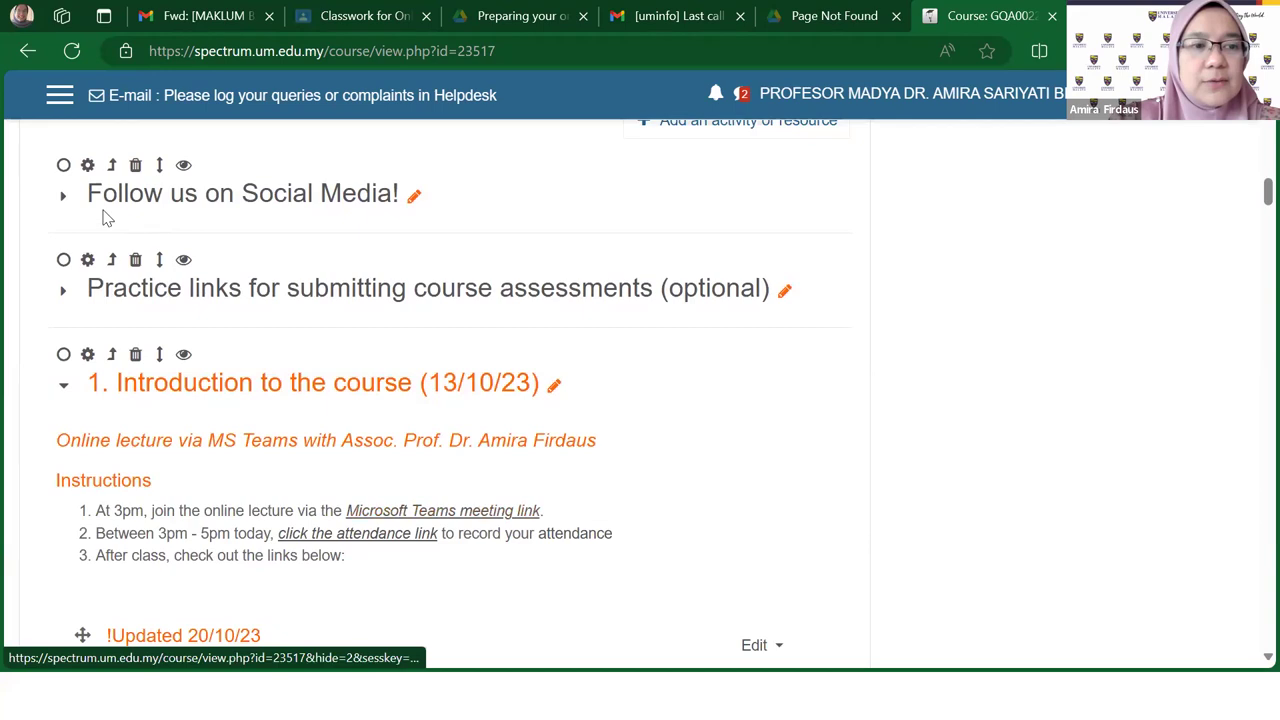
Step: Expand 'Follow us on Social Media!', go back to the course page, and review section 14
click(63, 203)
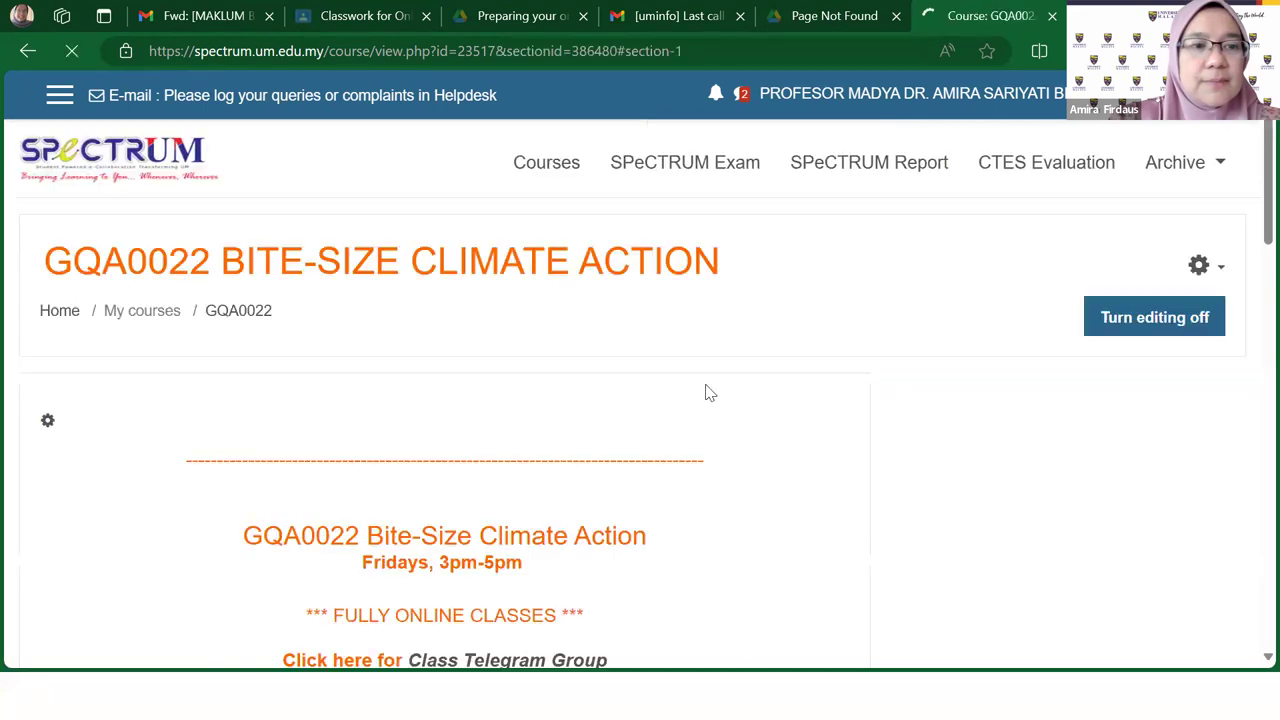
click(30, 52)
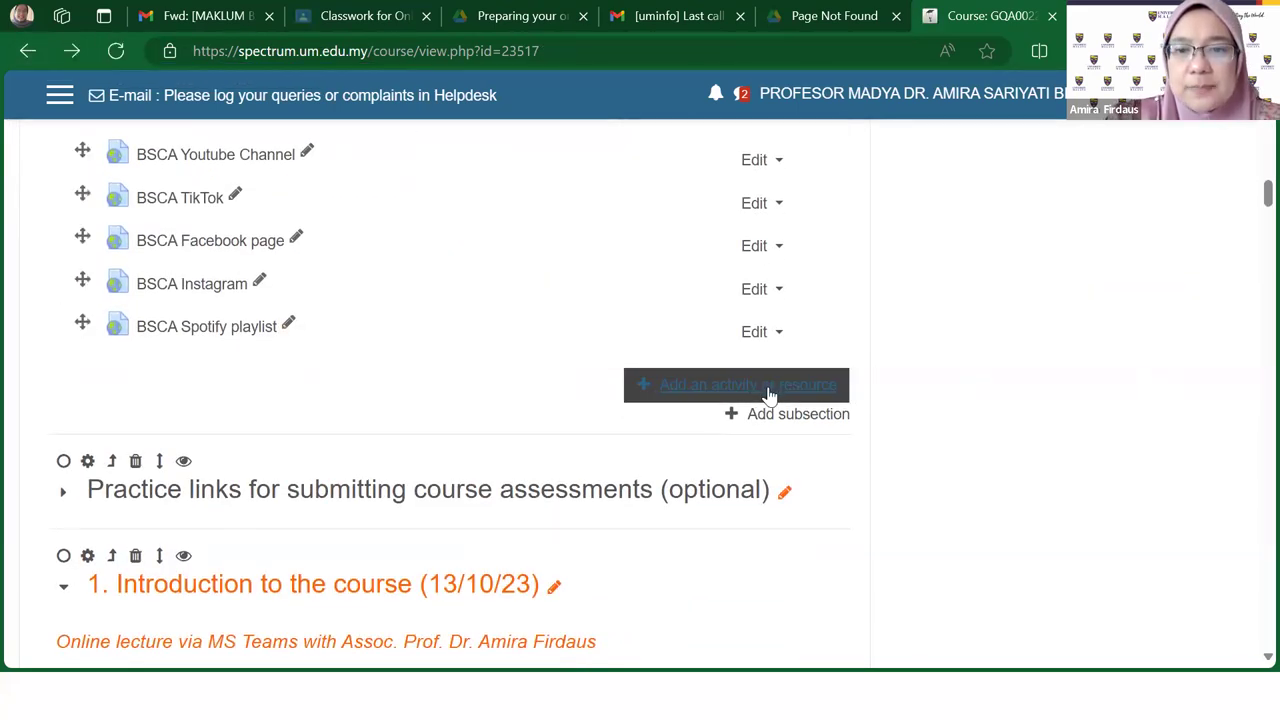
scroll(766, 400, down, 10)
scroll(769, 400, down, 15)
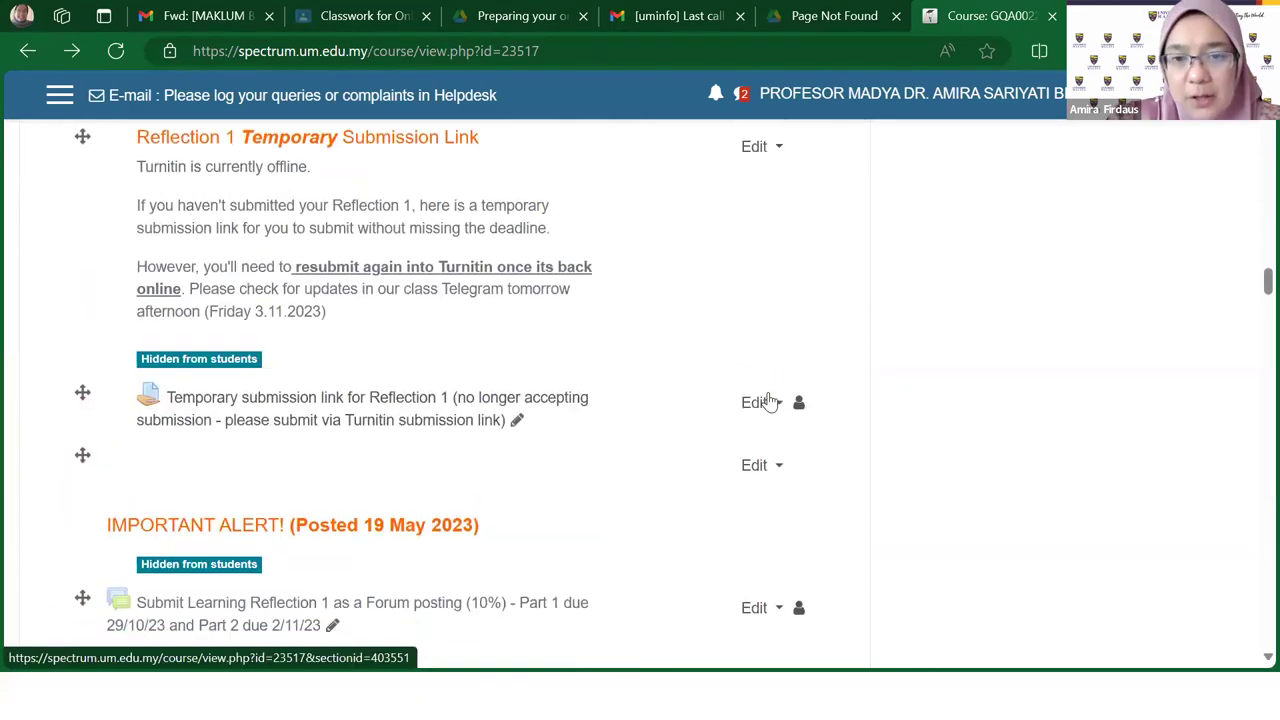
scroll(769, 400, down, 15)
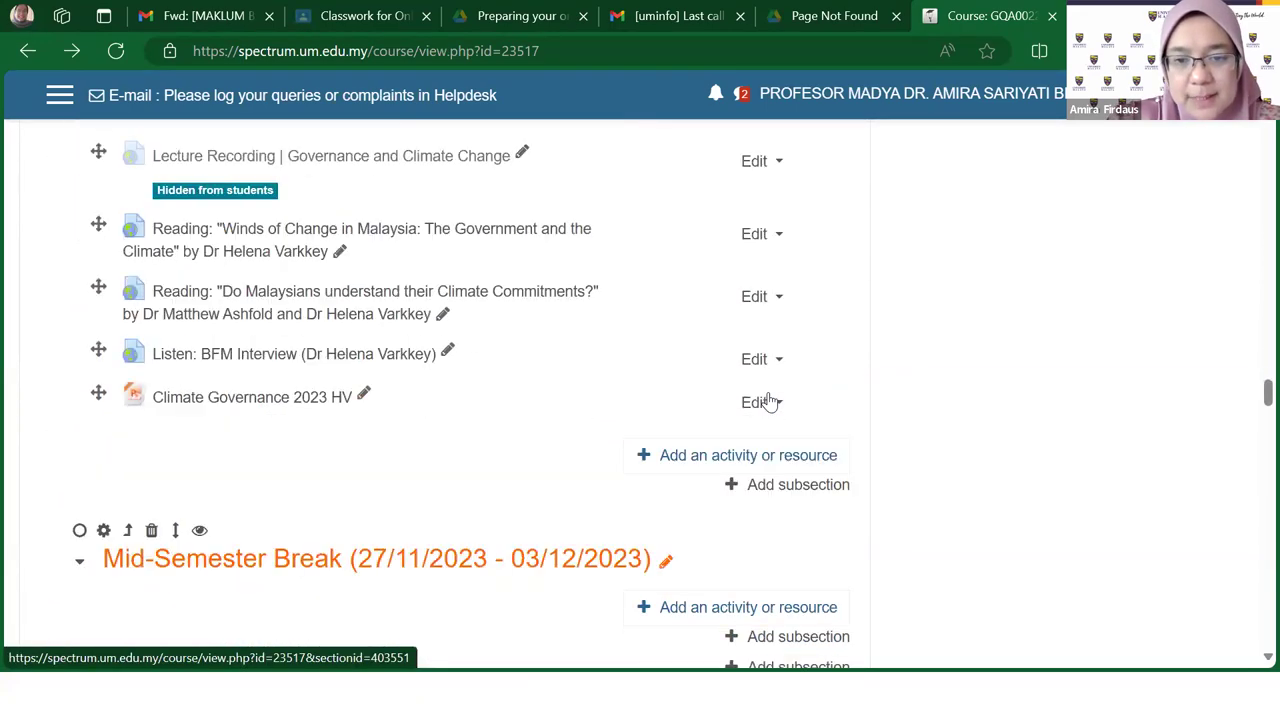
scroll(769, 400, down, 12)
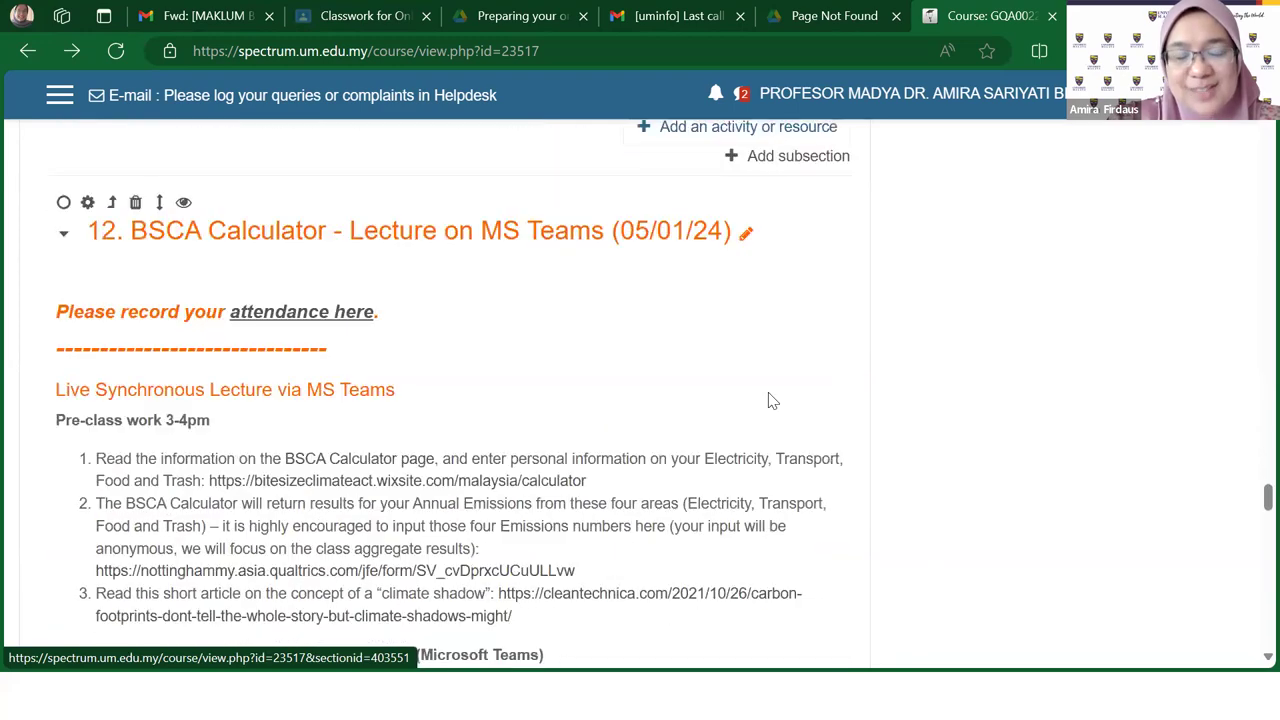
scroll(769, 400, down, 15)
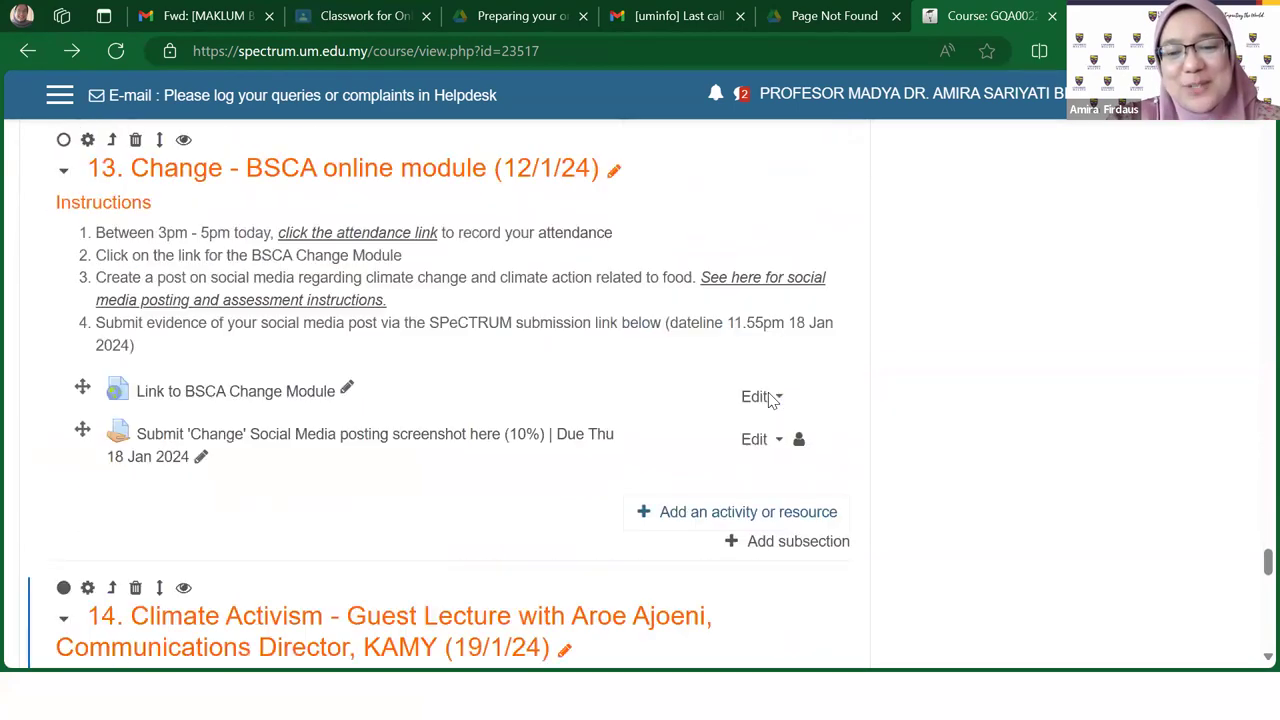
scroll(790, 370, down, 3)
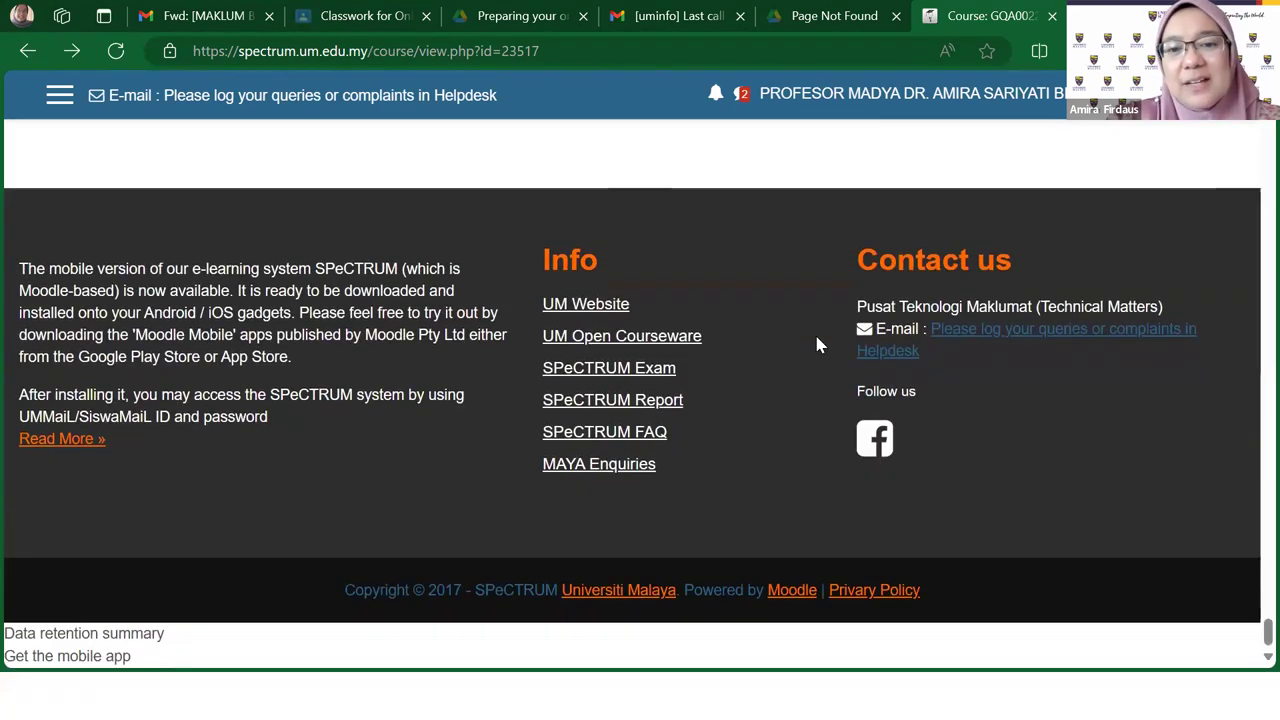
scroll(815, 340, up, 3)
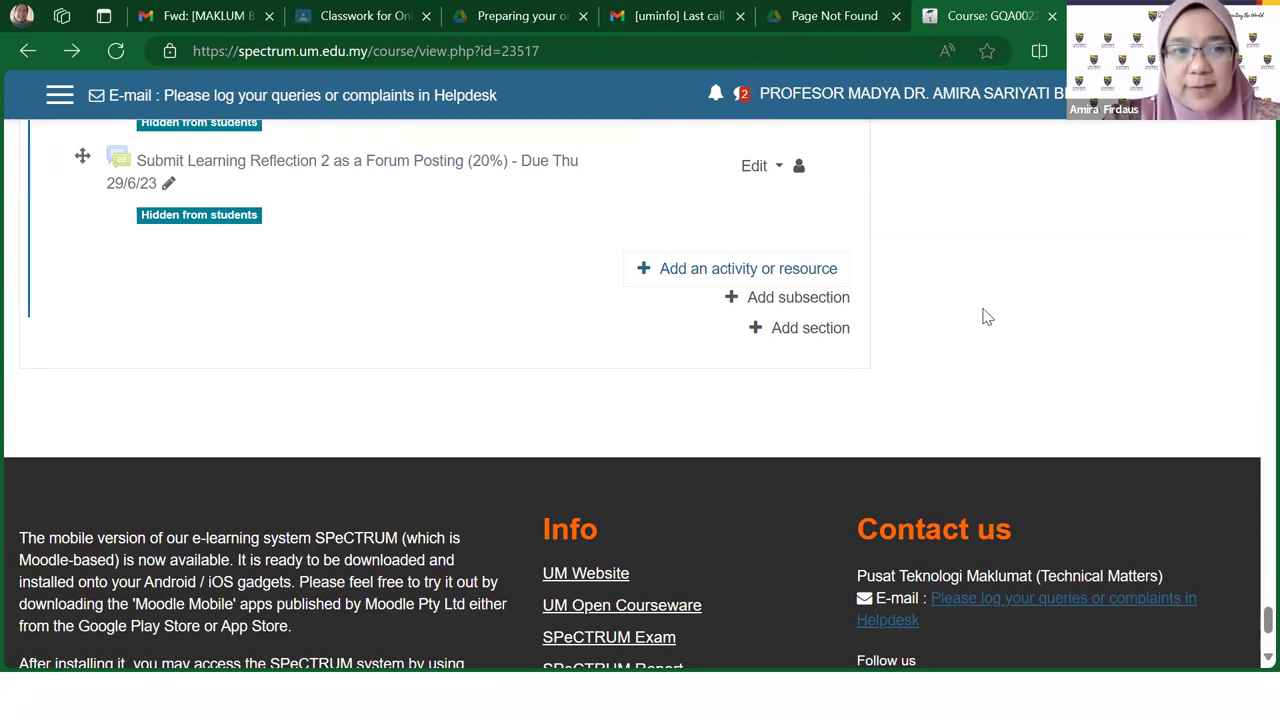
scroll(987, 317, up, 3)
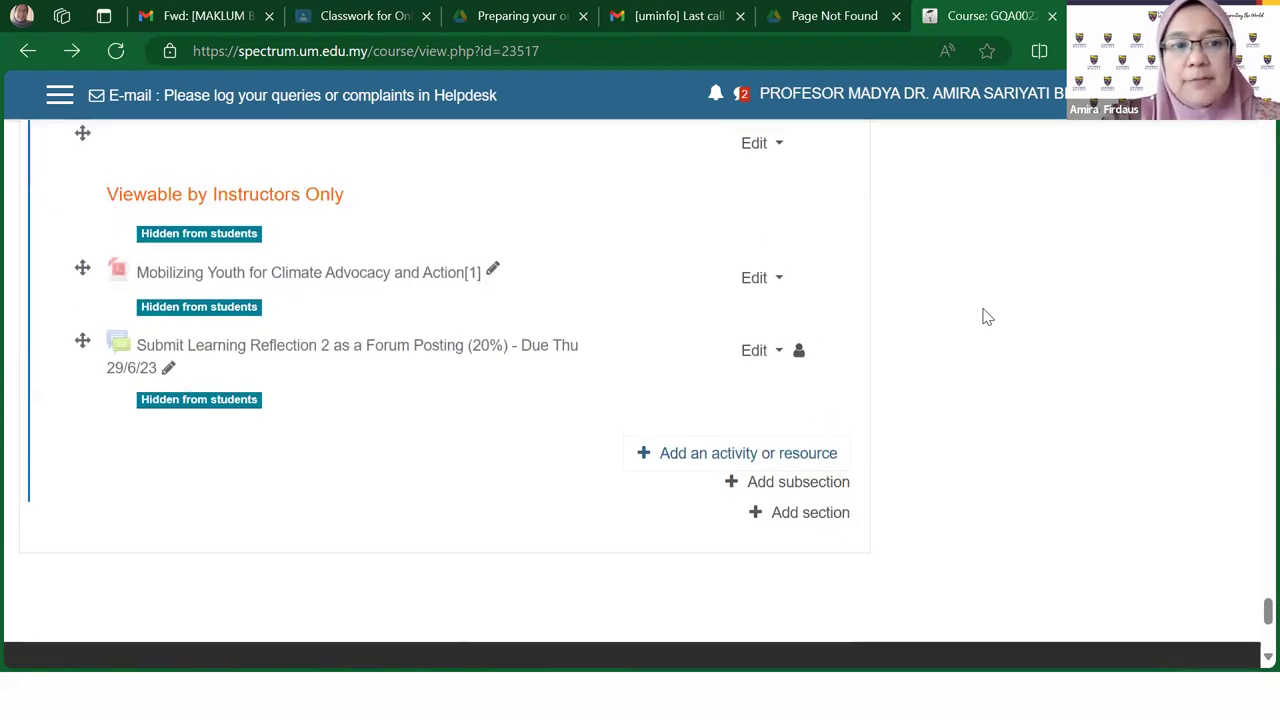
scroll(987, 317, up, 1)
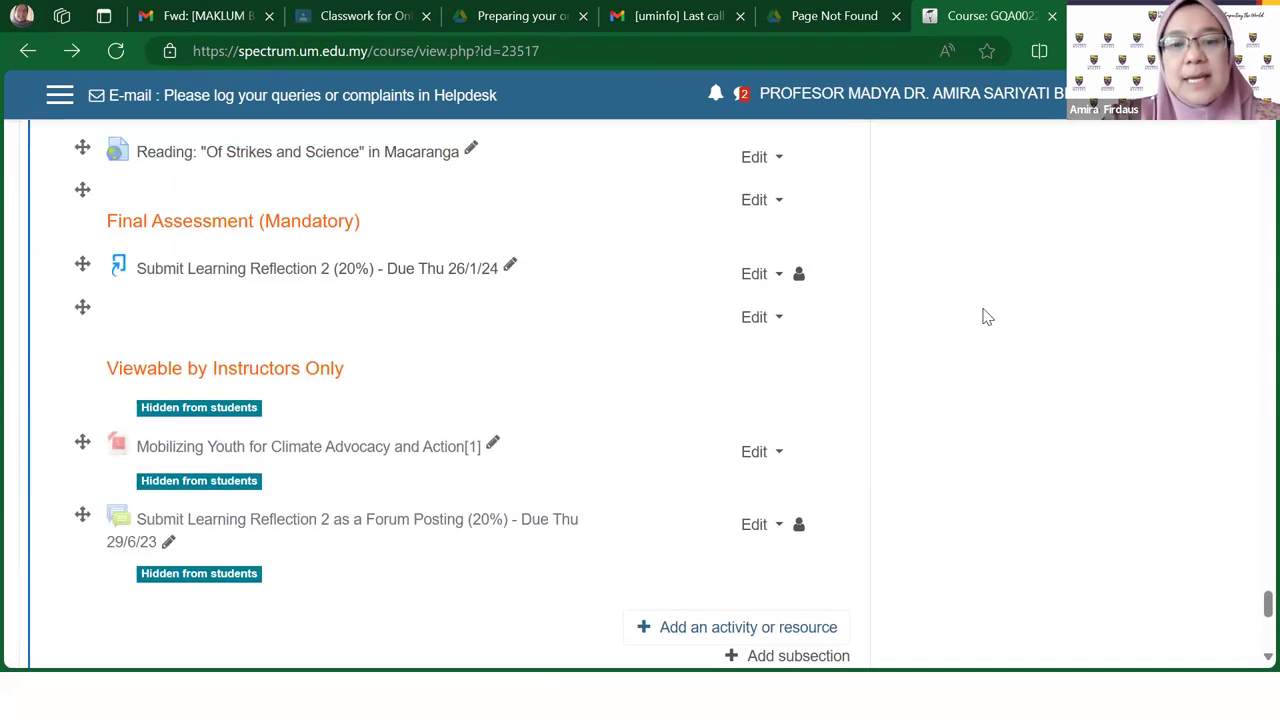
scroll(987, 317, down, 1)
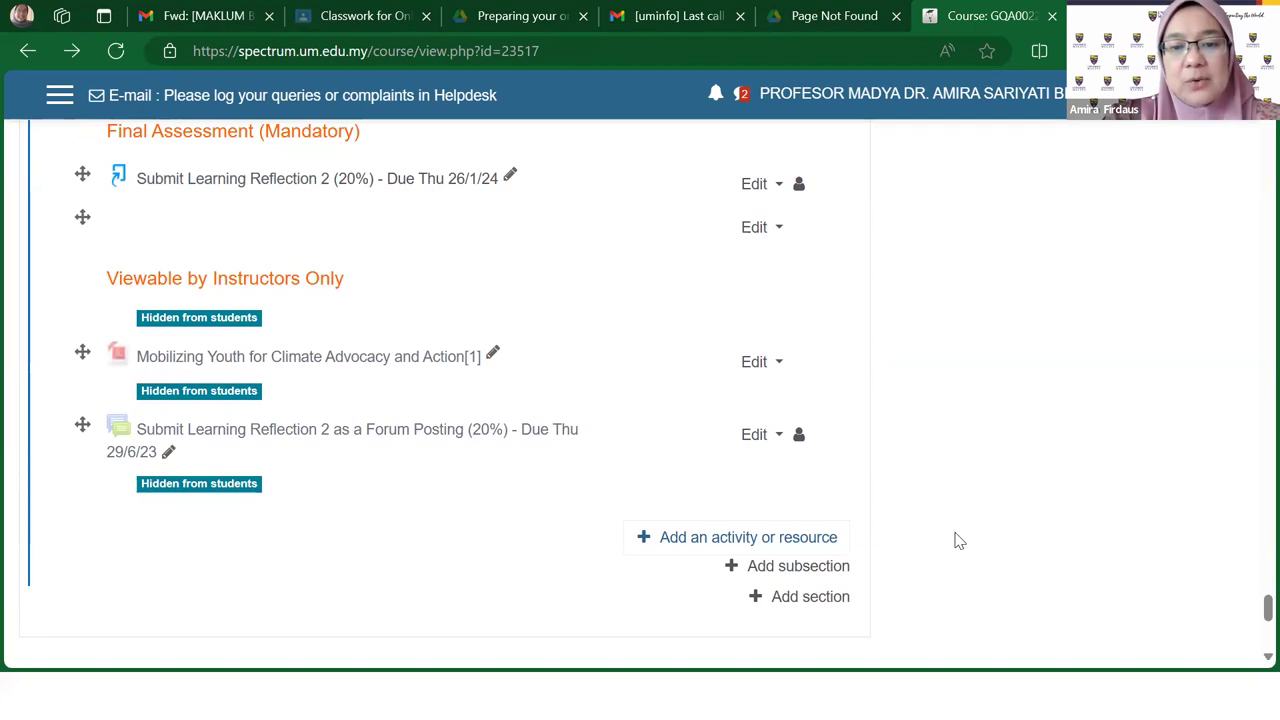
scroll(941, 481, up, 1)
scroll(941, 481, up, 5)
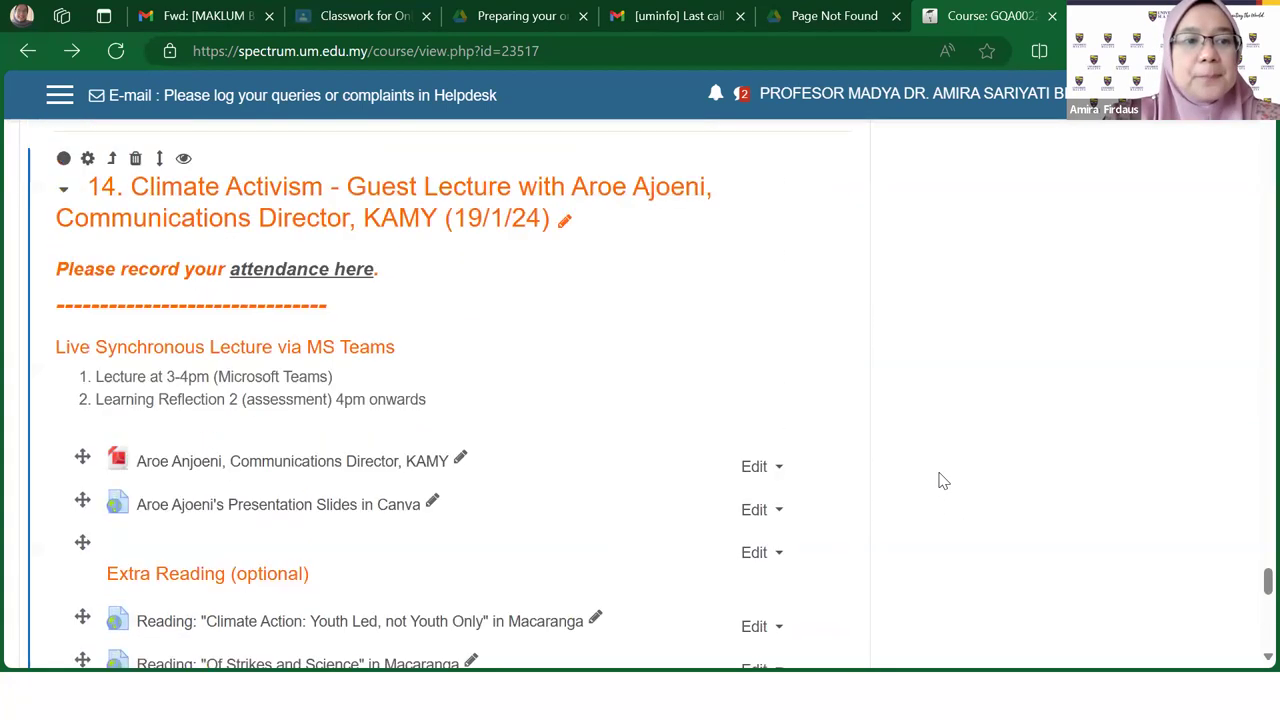
scroll(941, 481, up, 1)
scroll(481, 418, down, 1)
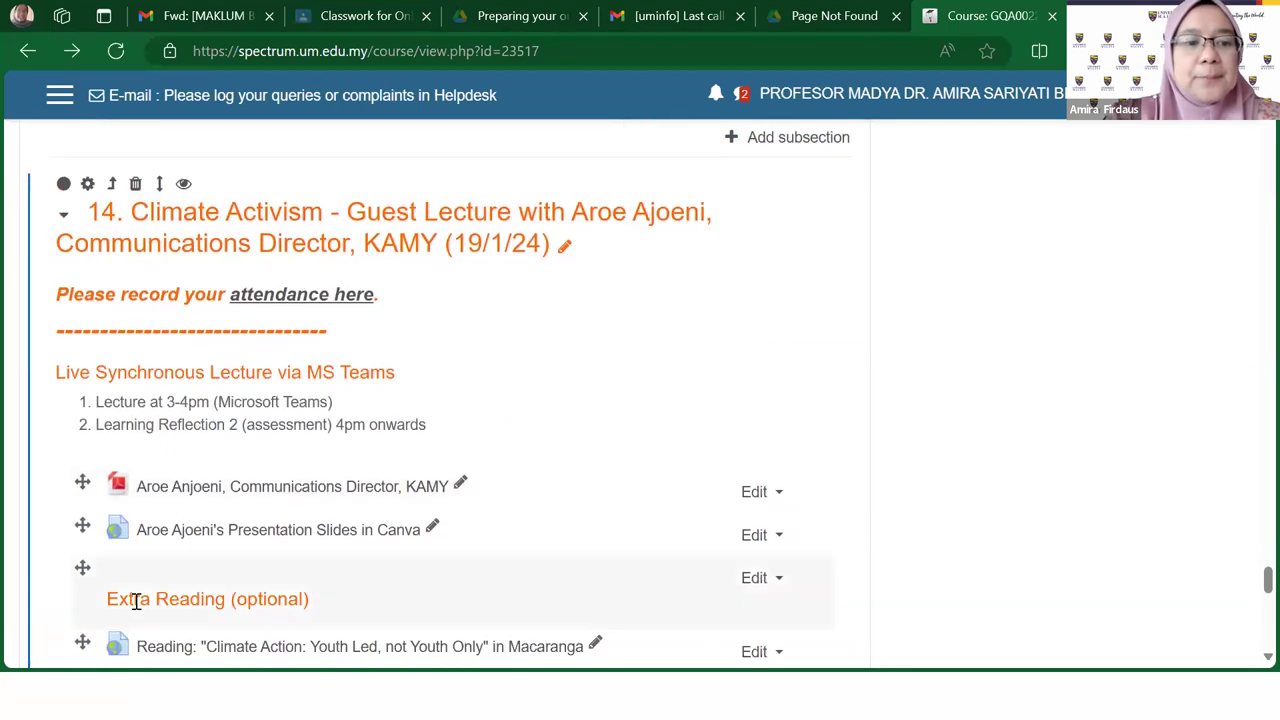
scroll(163, 582, down, 5)
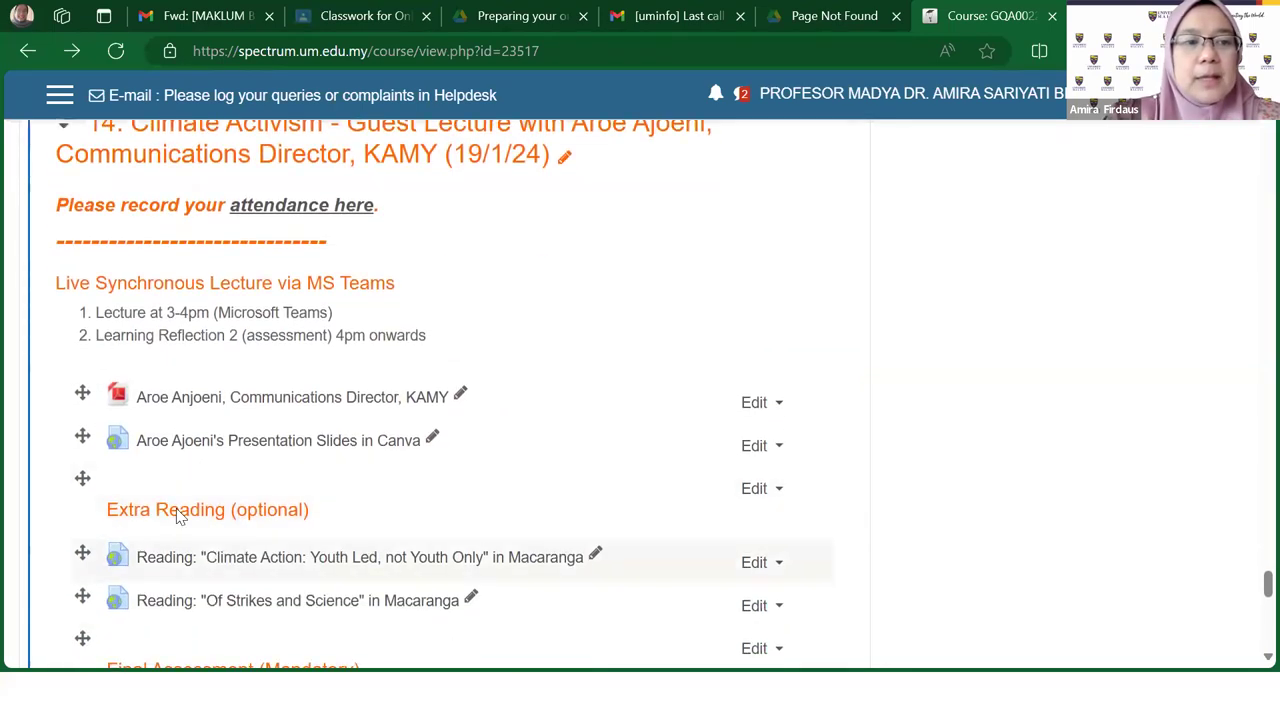
scroll(452, 537, up, 5)
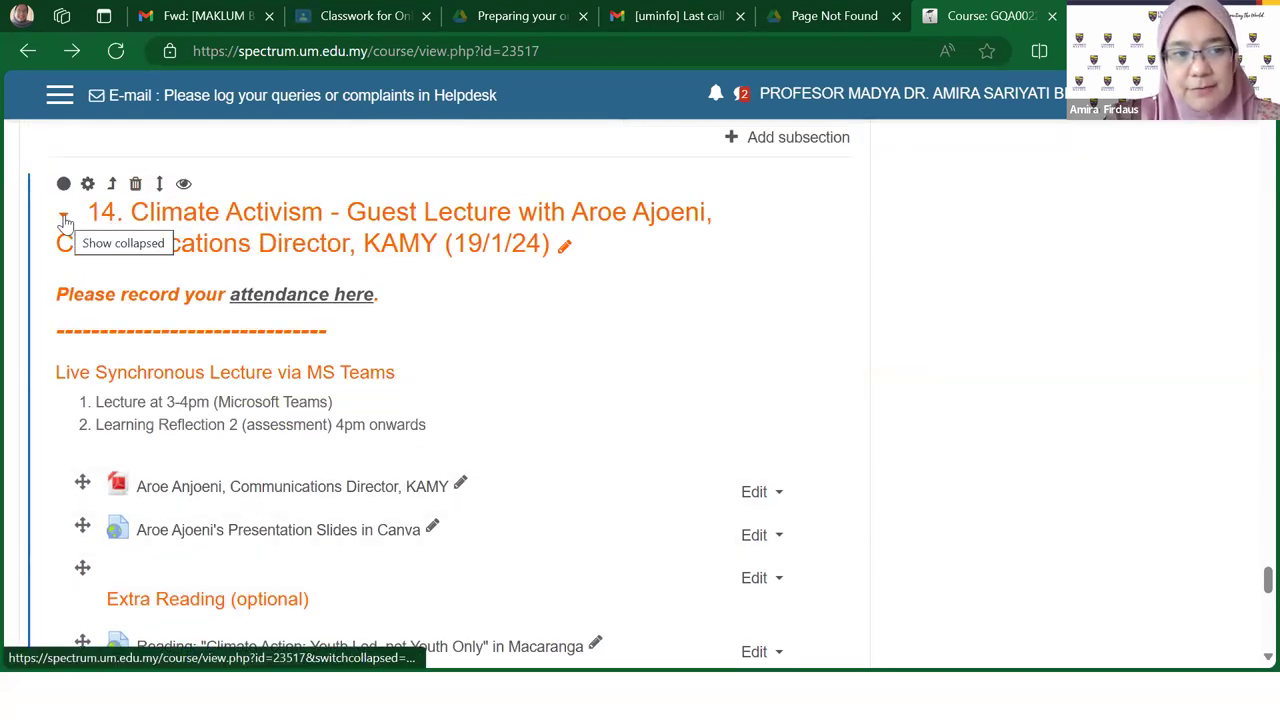
scroll(676, 390, down, 2)
scroll(690, 395, down, 8)
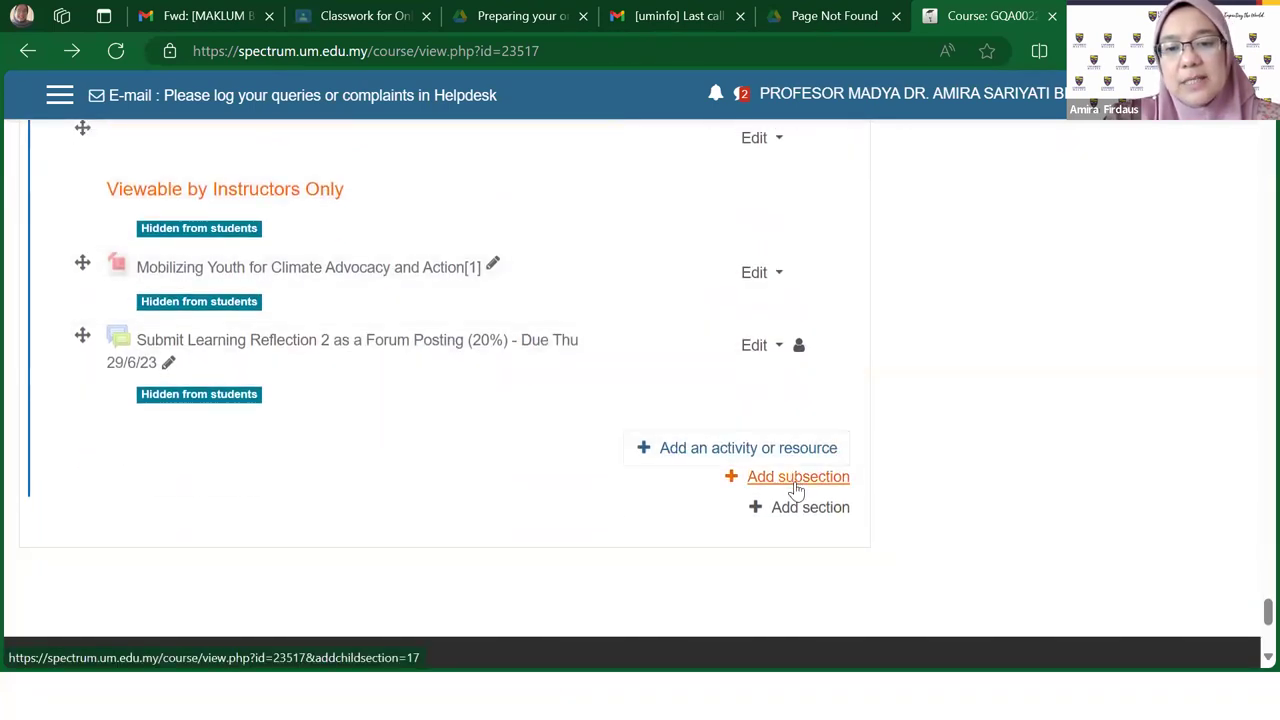
Step: Add a new empty section at the end of the course
click(797, 478)
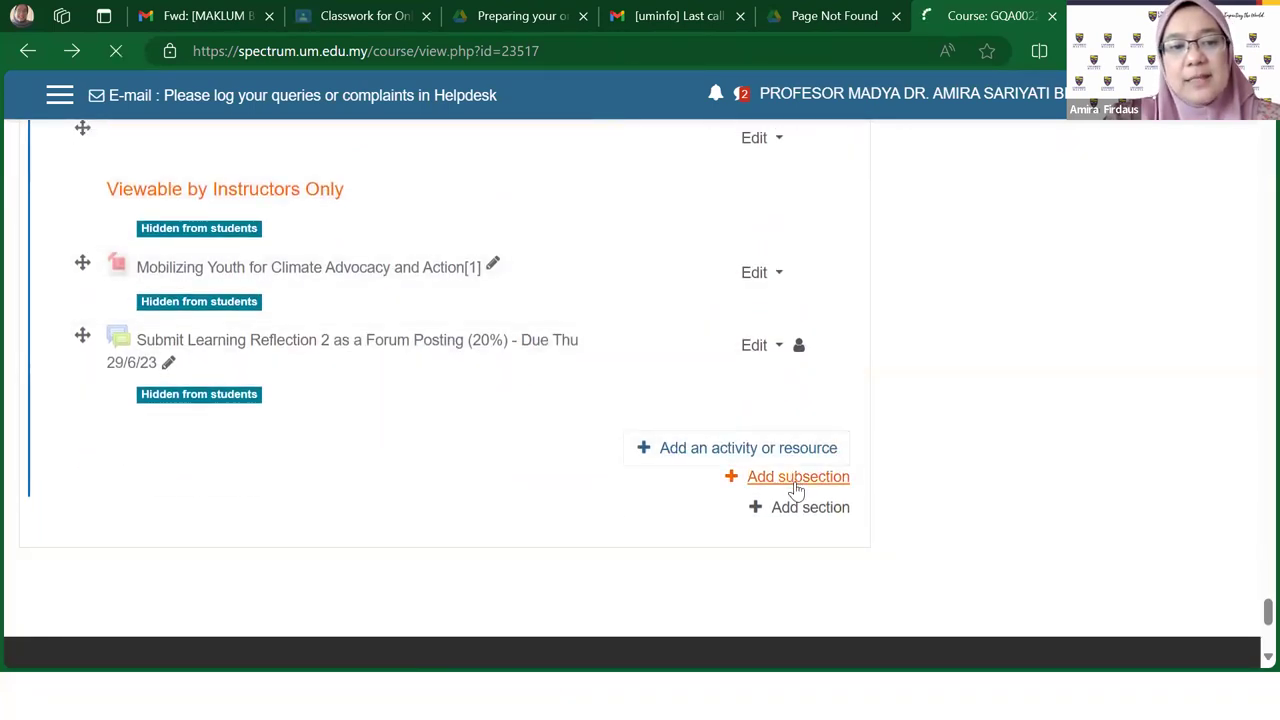
scroll(572, 393, up, 2)
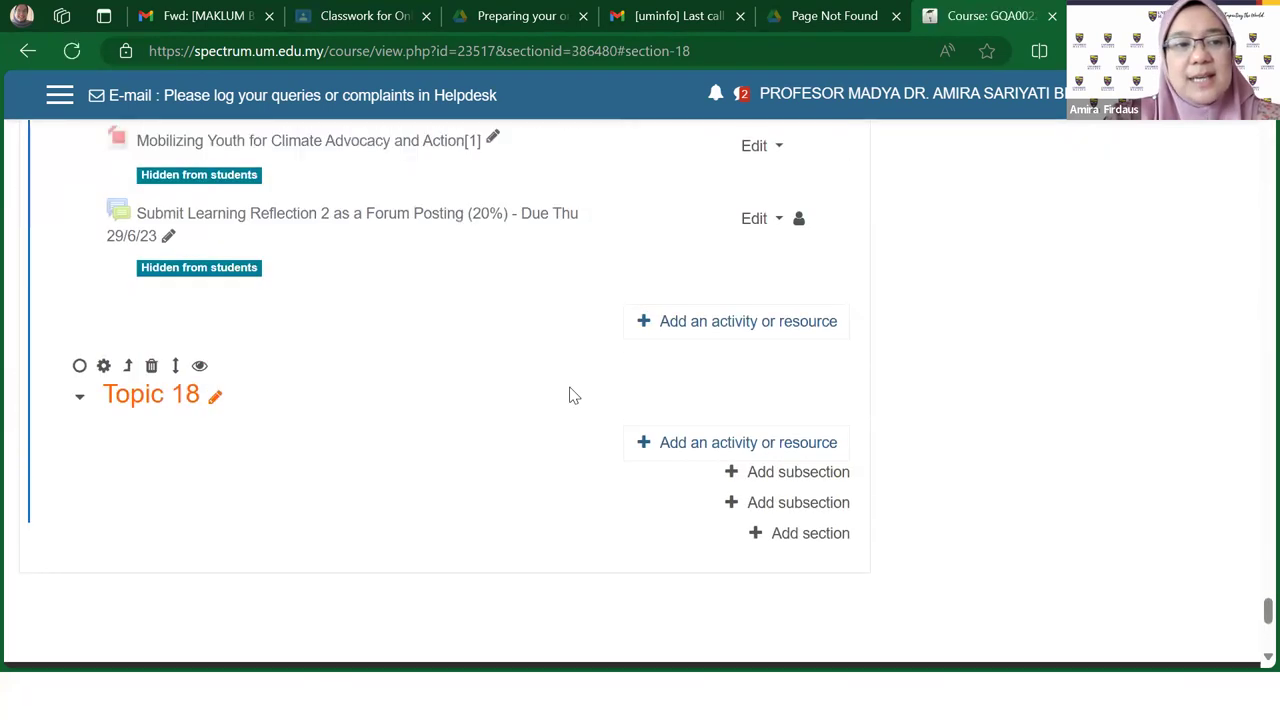
scroll(572, 395, up, 1)
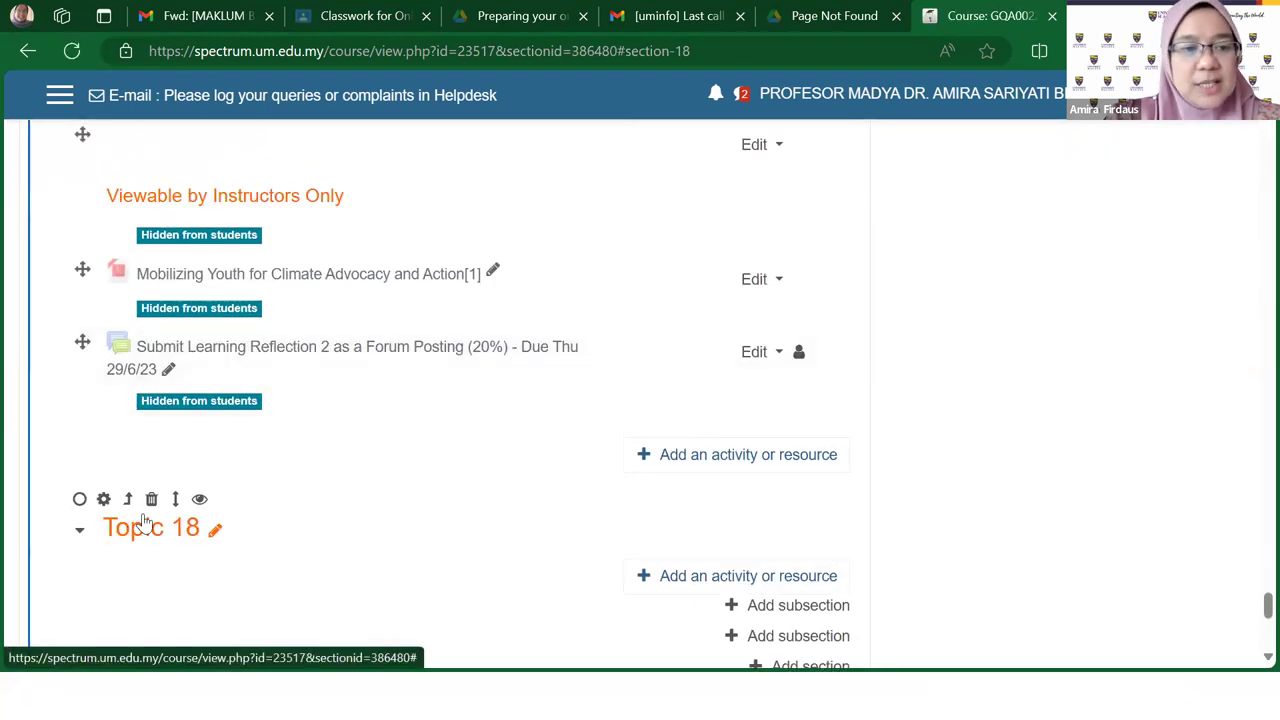
scroll(117, 480, up, 4)
scroll(85, 333, up, 3)
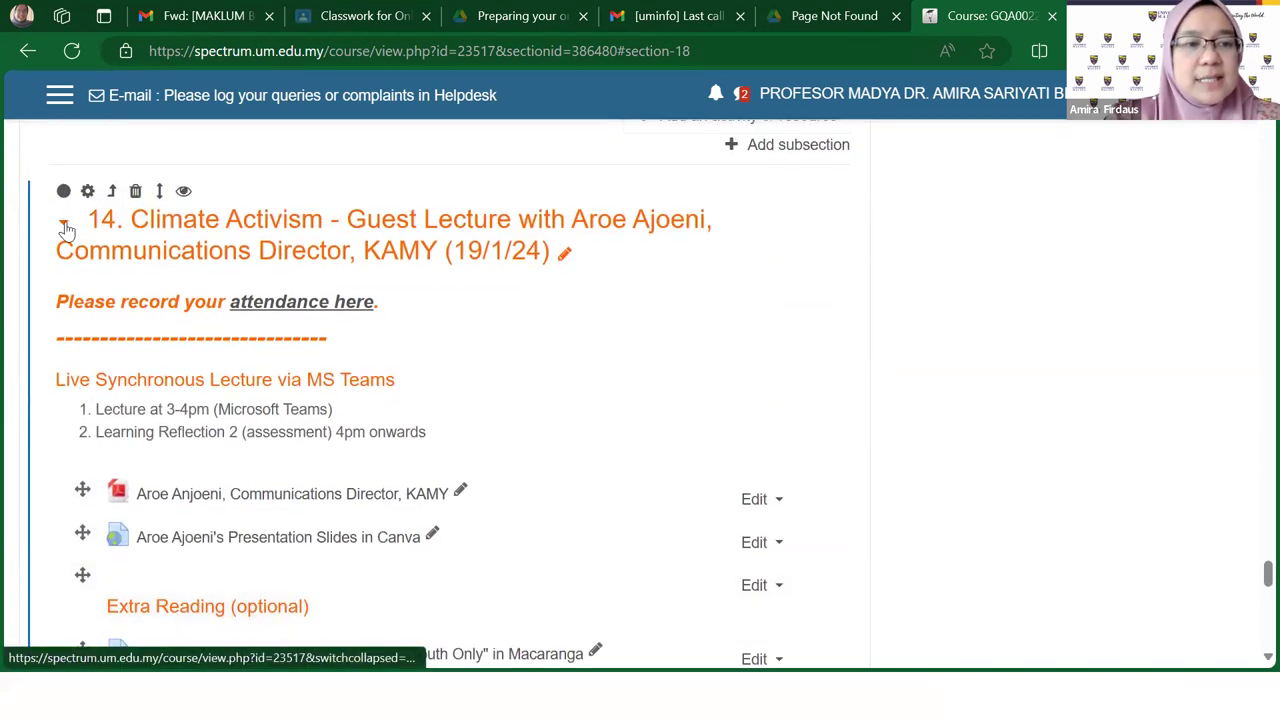
Step: Switch section 14 to show collapsed, then back to show expanded
click(64, 228)
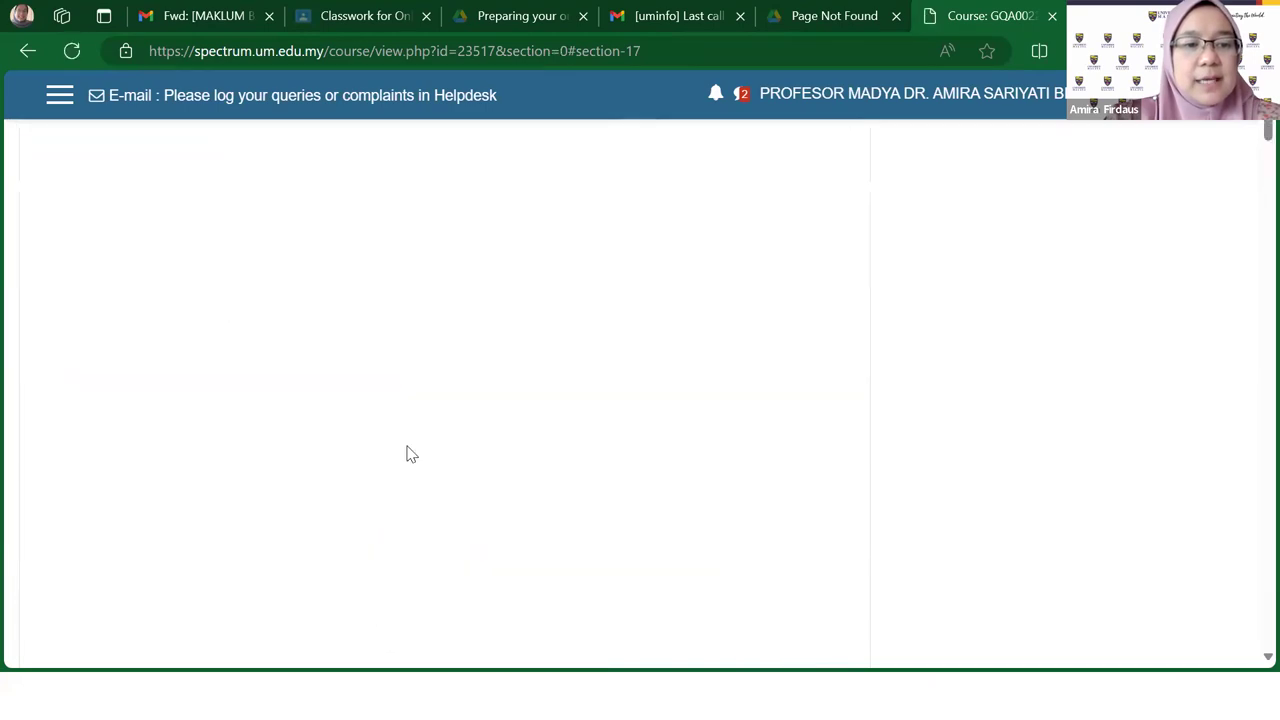
scroll(406, 454, down, 15)
scroll(590, 458, down, 20)
scroll(572, 467, down, 20)
scroll(575, 464, up, 5)
scroll(571, 463, up, 1)
scroll(571, 463, down, 1)
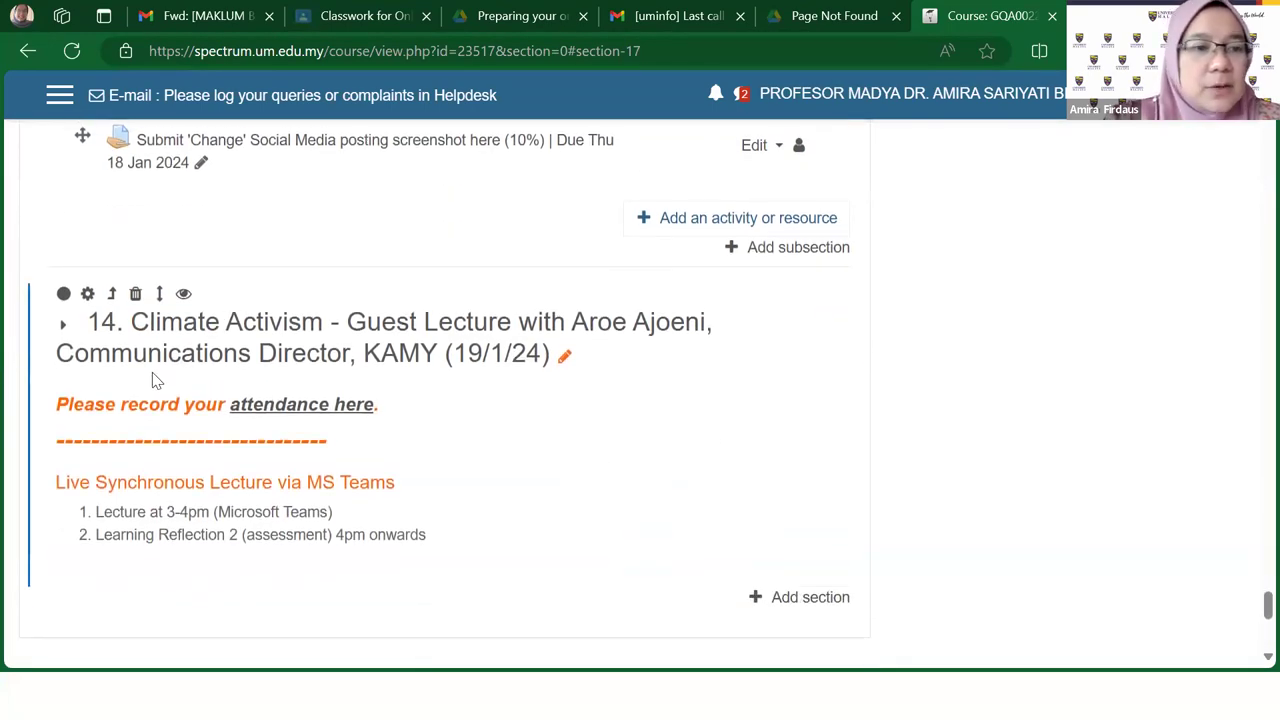
scroll(702, 421, up, 1)
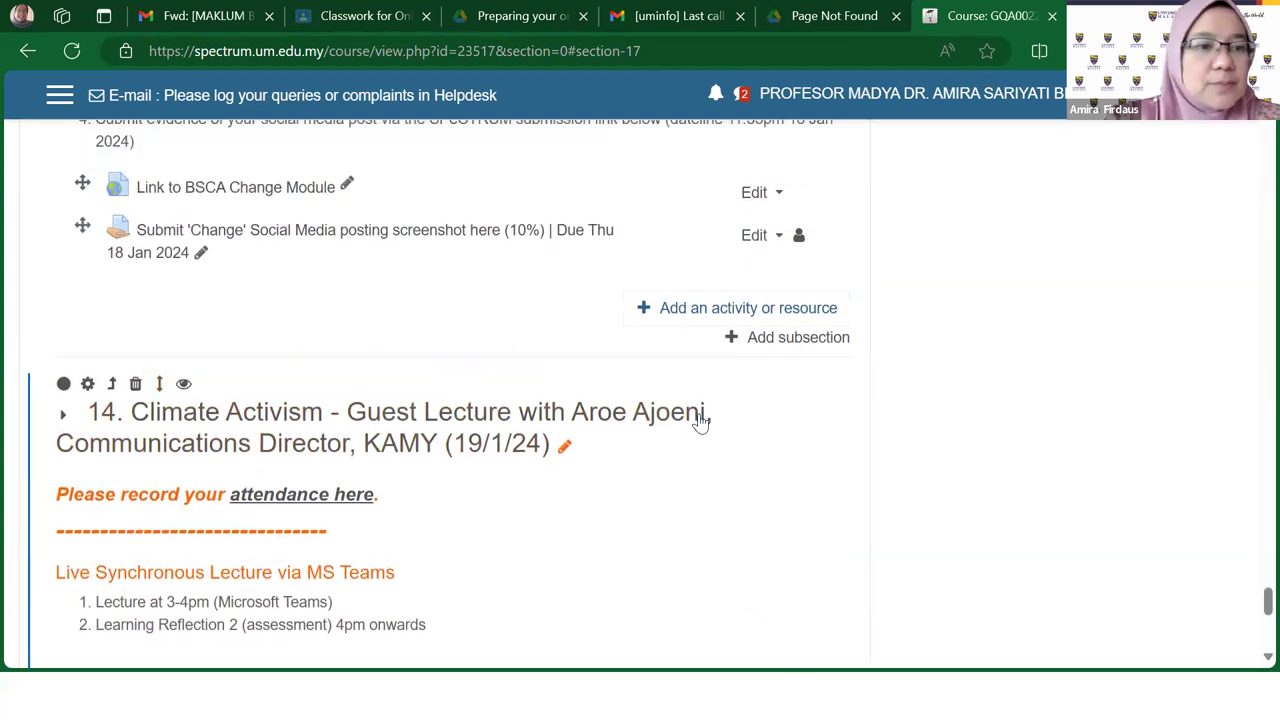
scroll(700, 422, up, 2)
scroll(560, 462, down, 1)
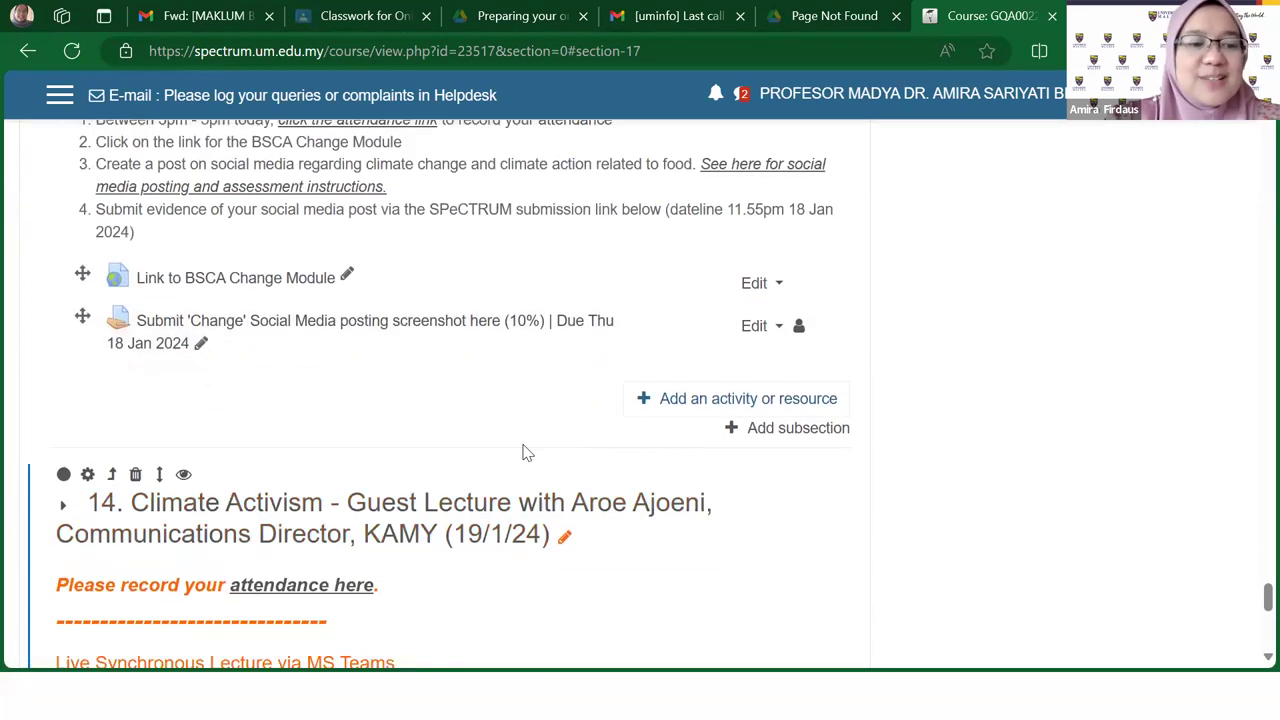
click(63, 507)
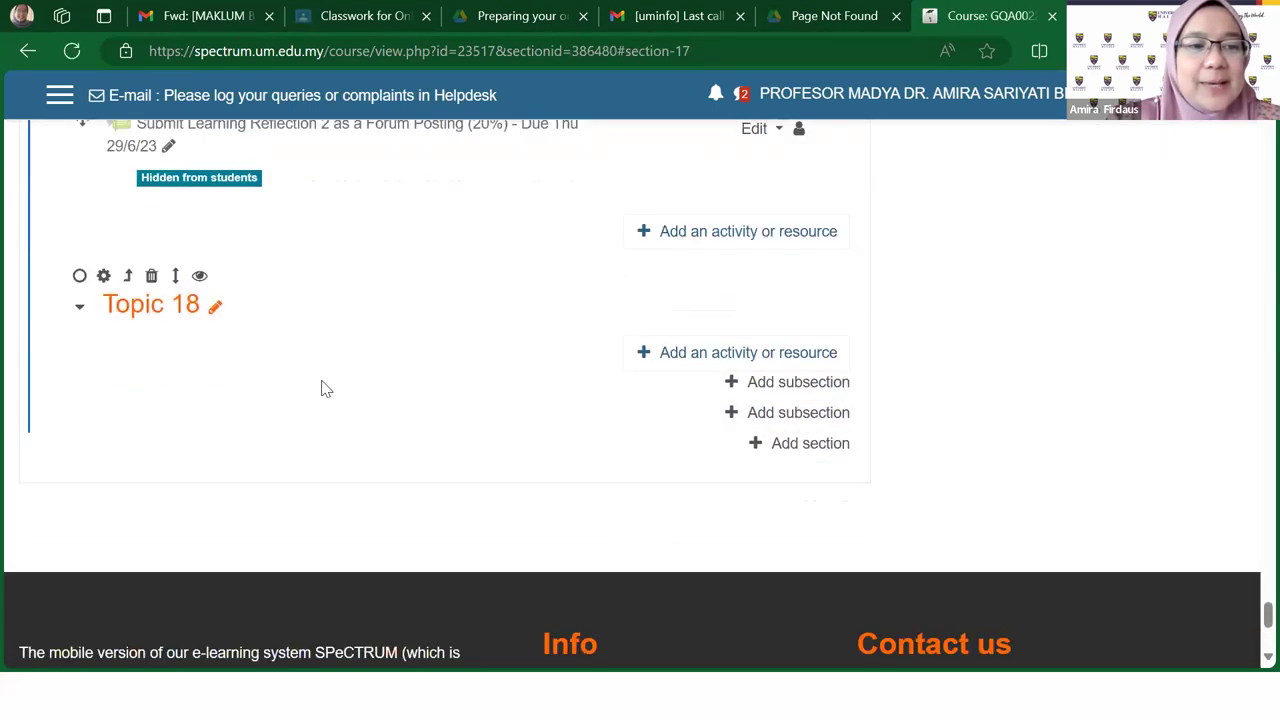
Step: Delete the empty Topic 18 section, confirming with Yes
scroll(321, 389, up, 2)
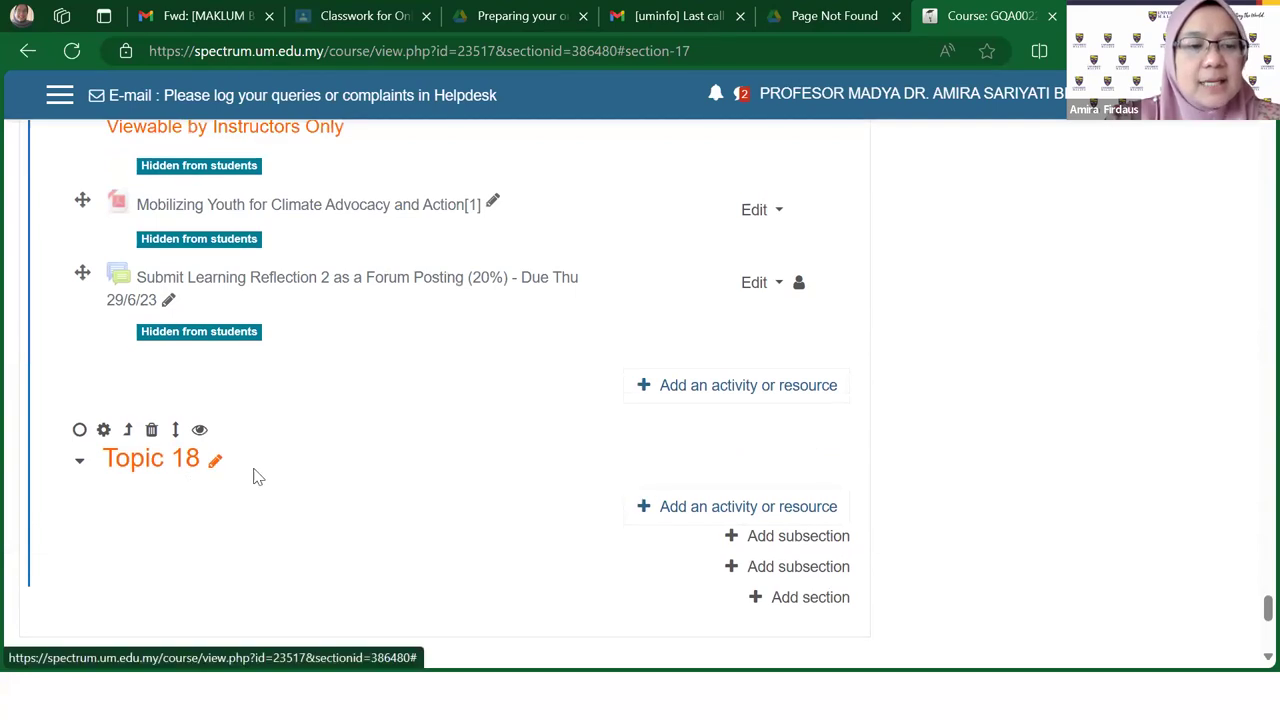
scroll(255, 477, up, 1)
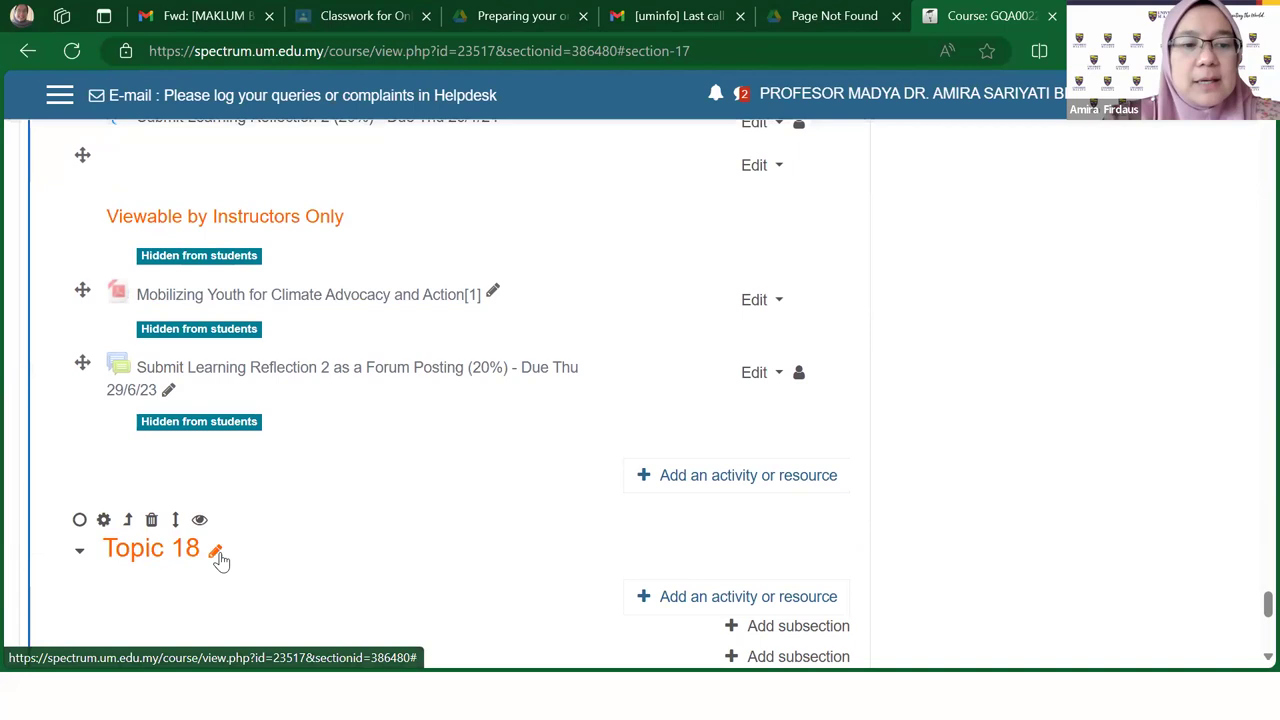
scroll(264, 407, up, 5)
scroll(265, 405, up, 3)
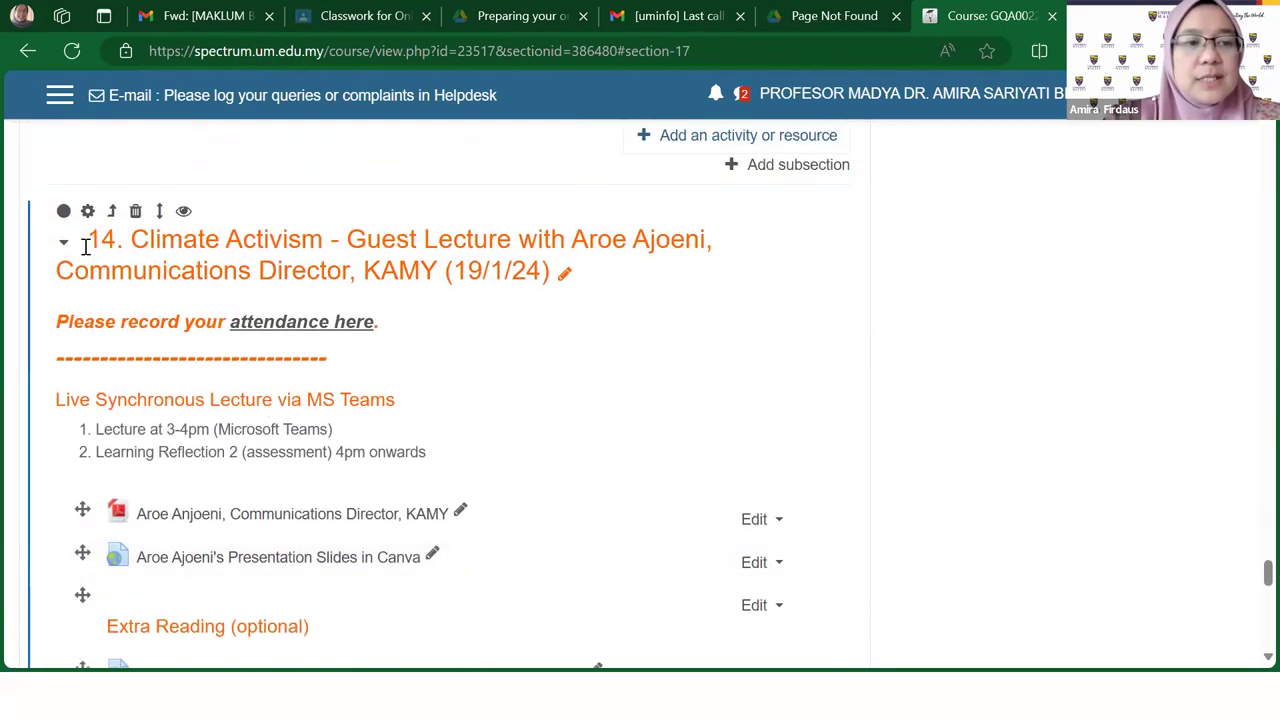
scroll(905, 435, down, 4)
scroll(900, 434, down, 6)
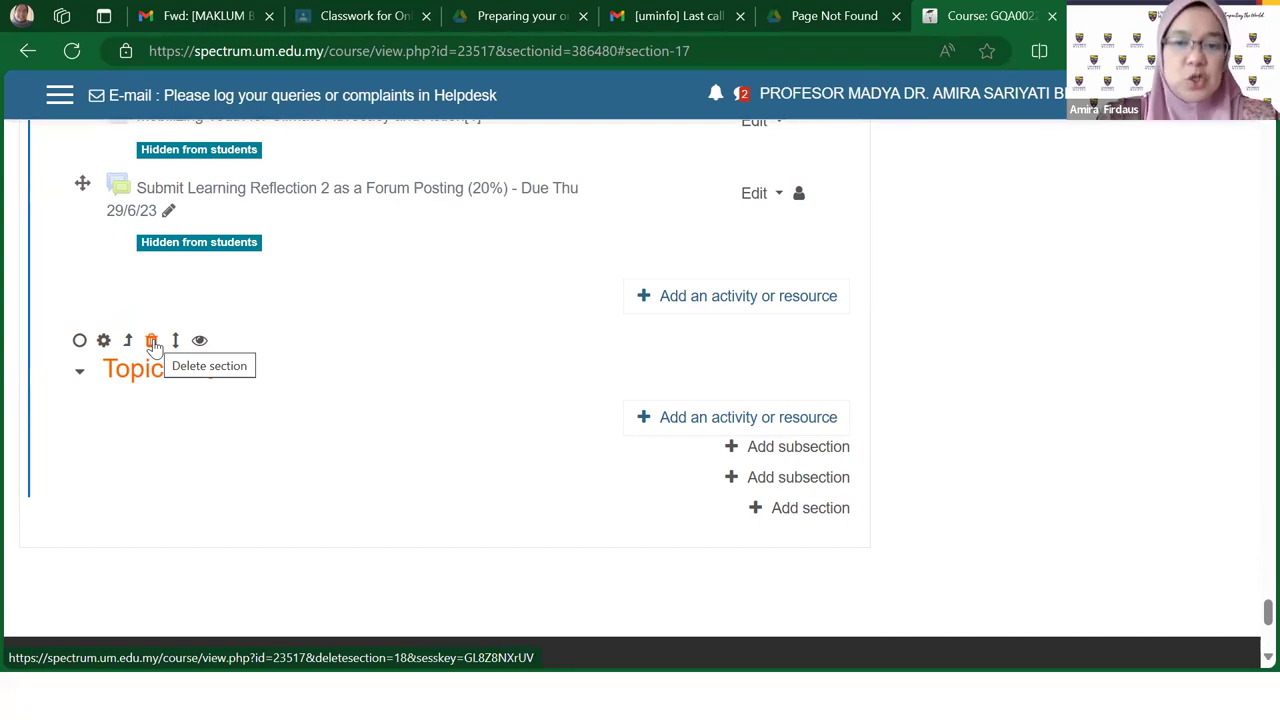
click(153, 342)
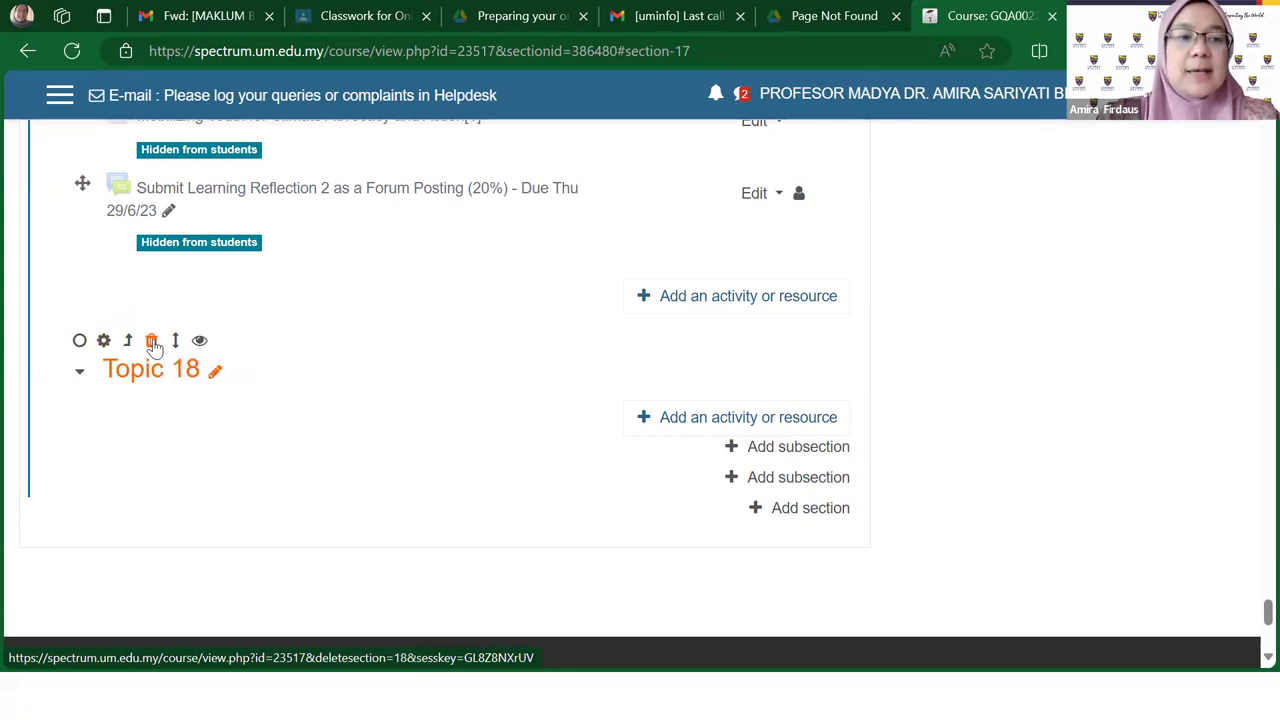
click(773, 281)
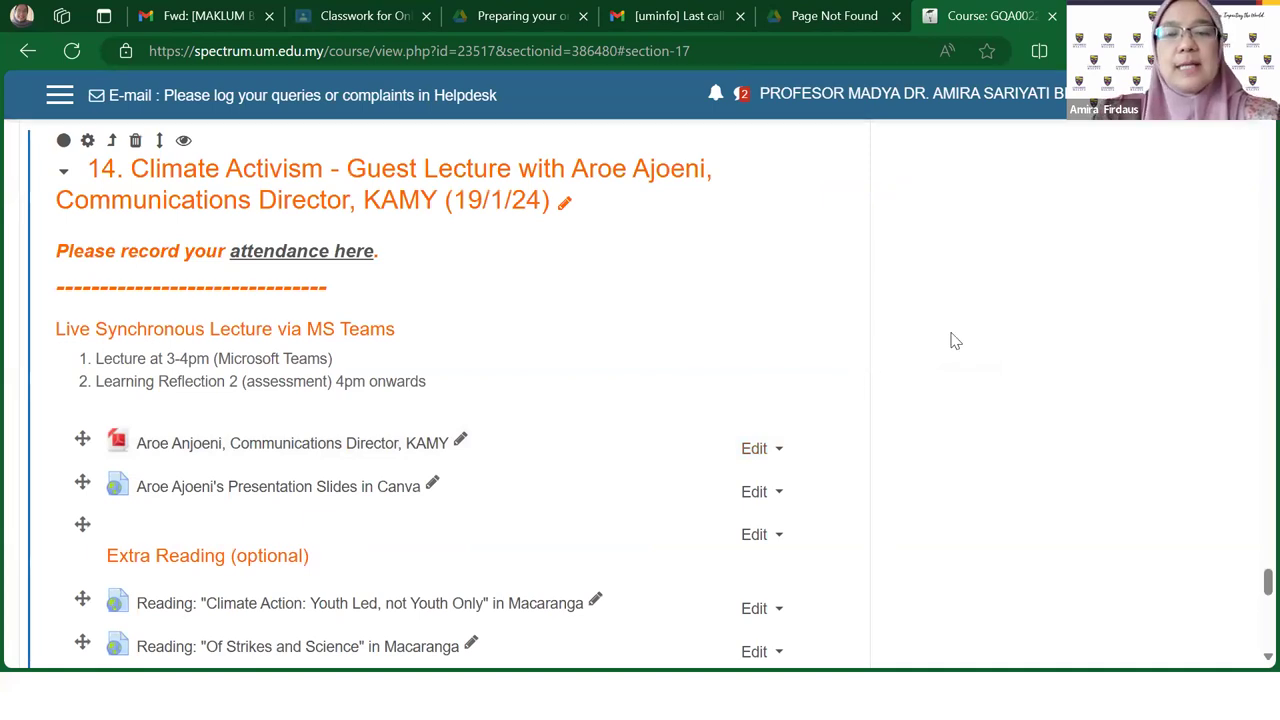
Step: Collapse section 14 Climate Activism, then open its section settings
scroll(955, 341, up, 1)
scroll(955, 341, down, 1)
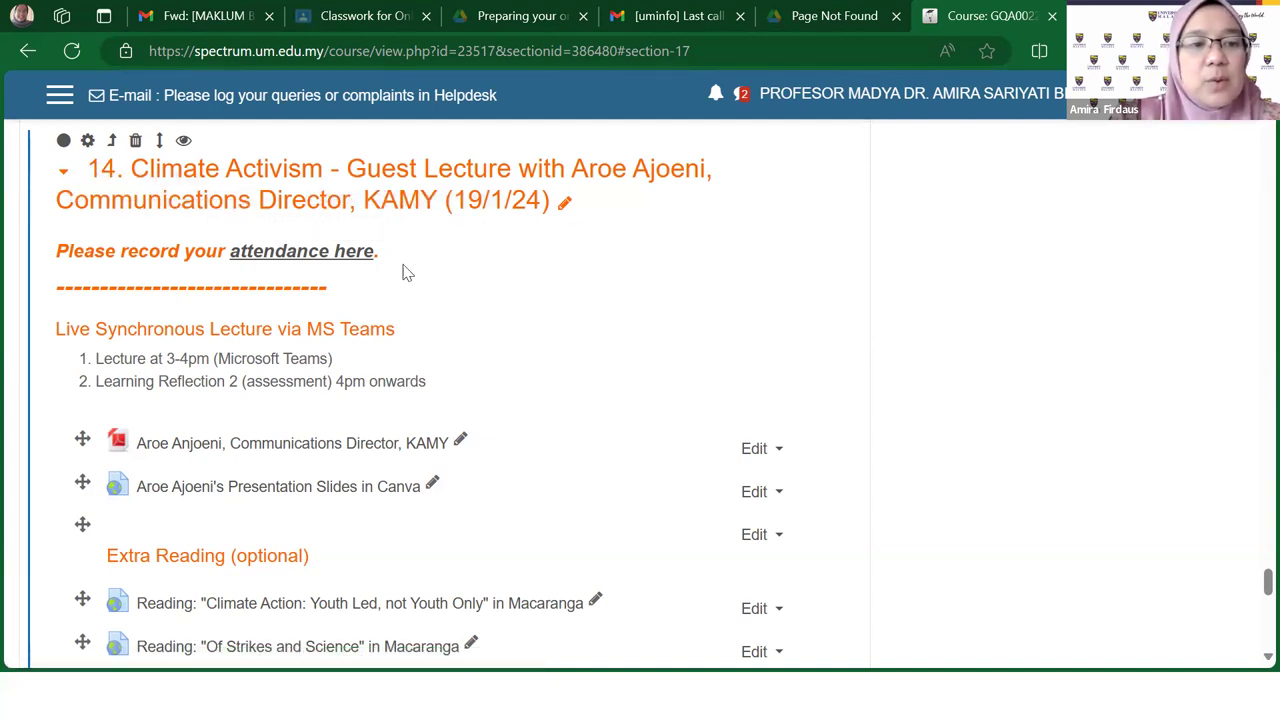
click(63, 175)
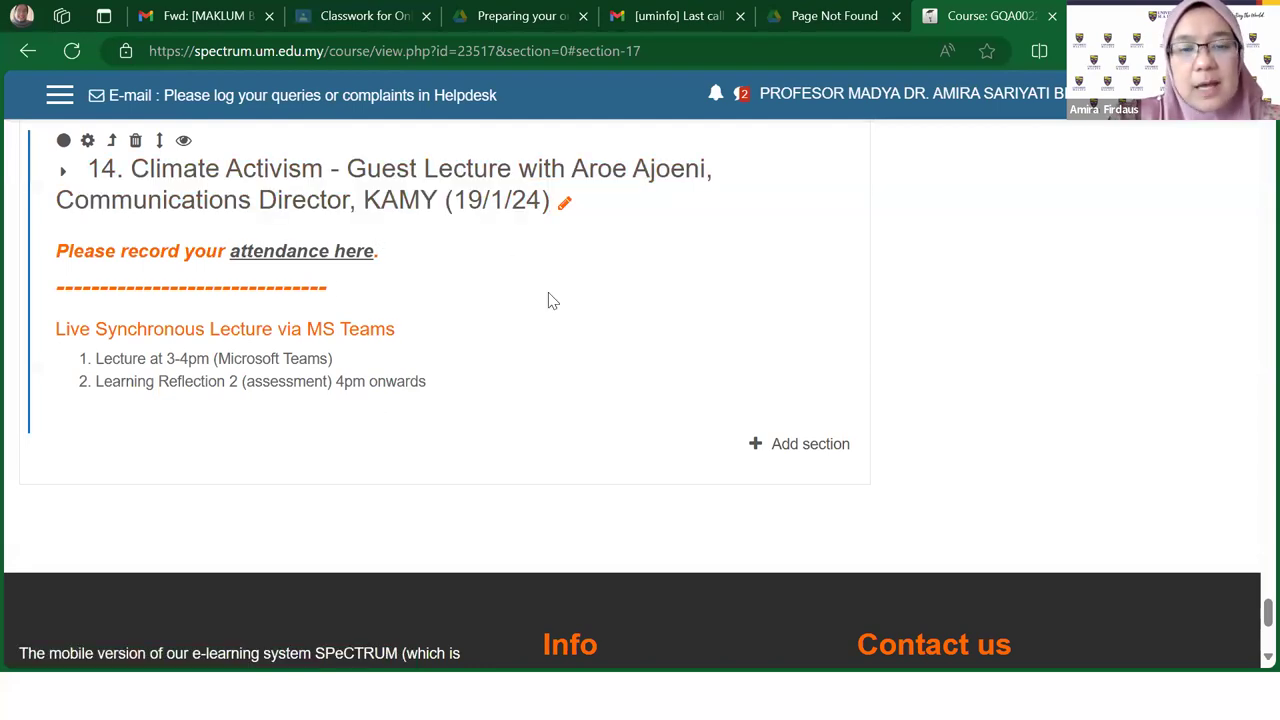
scroll(548, 300, up, 1)
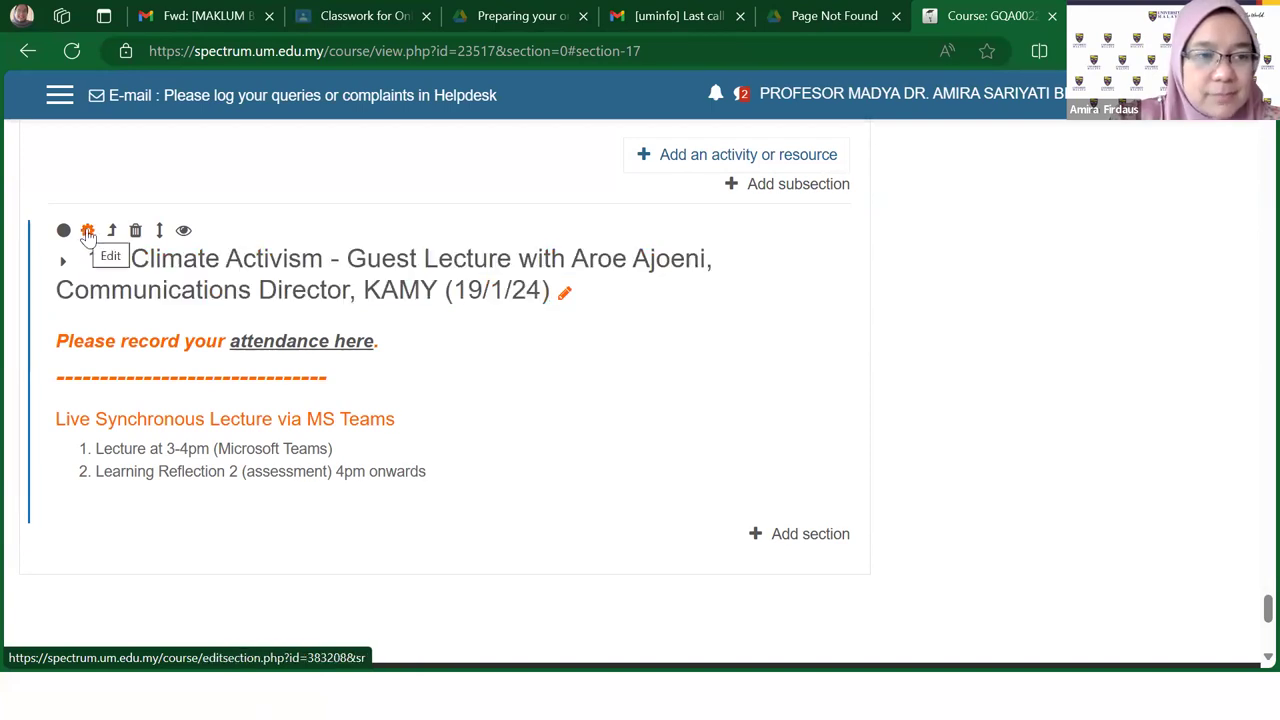
click(87, 231)
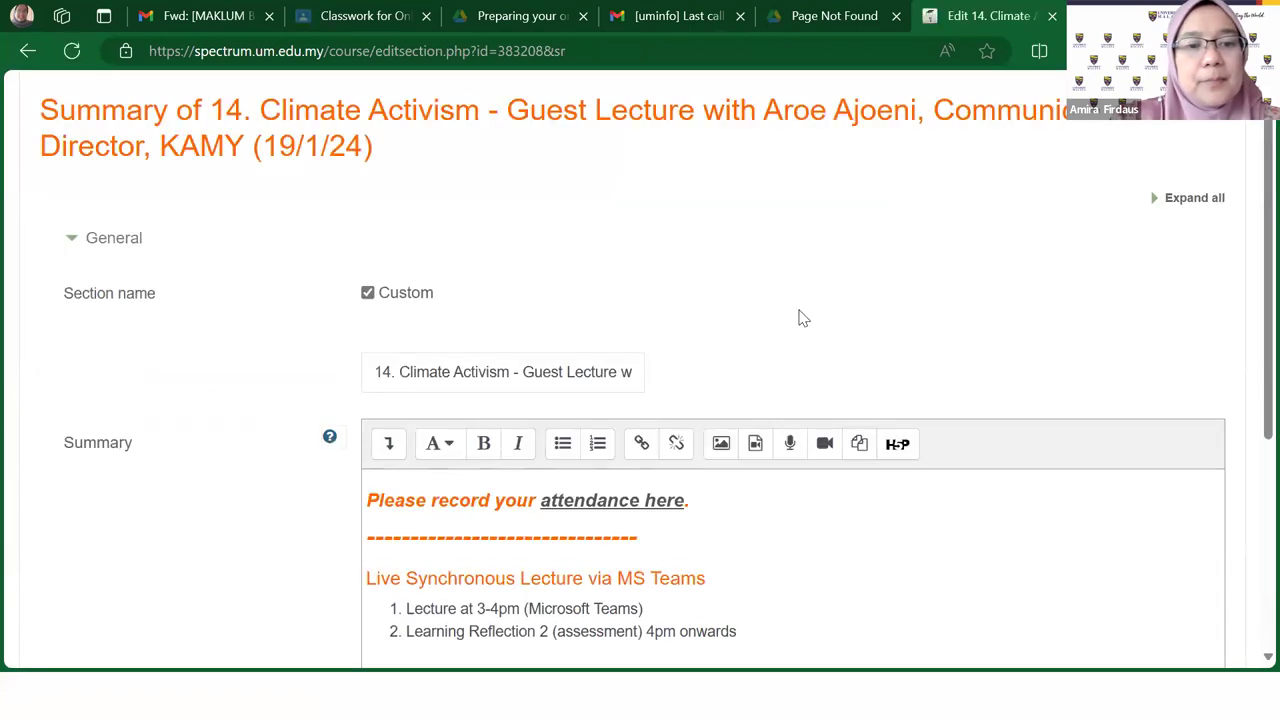
Step: Place the caret after the last line of section 14's summary
scroll(800, 317, down, 2)
scroll(800, 304, down, 2)
scroll(800, 304, up, 1)
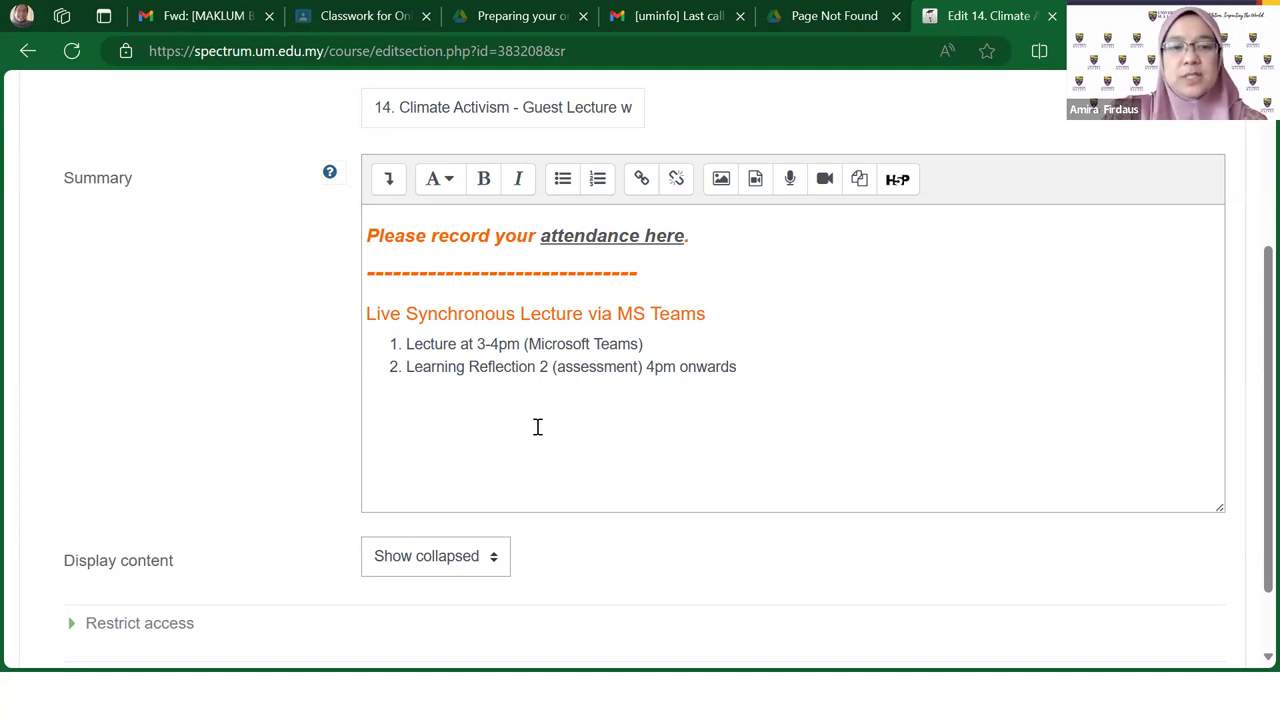
click(779, 369)
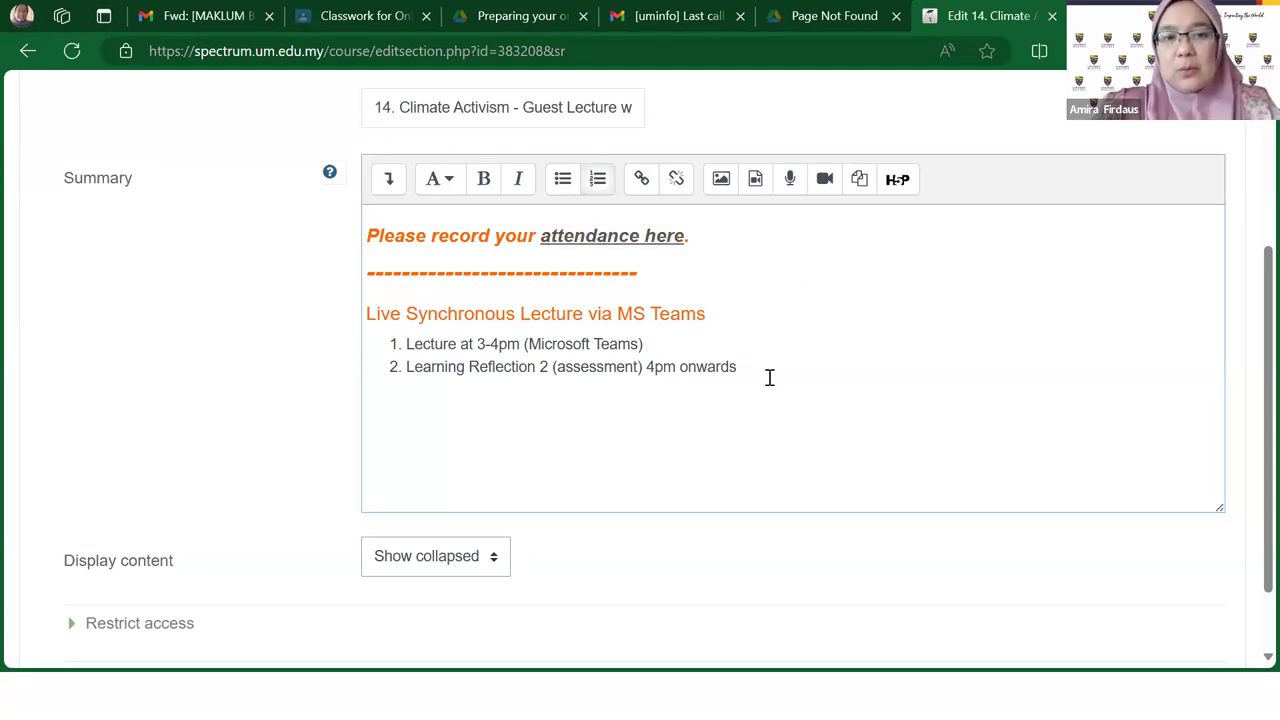
scroll(776, 381, up, 1)
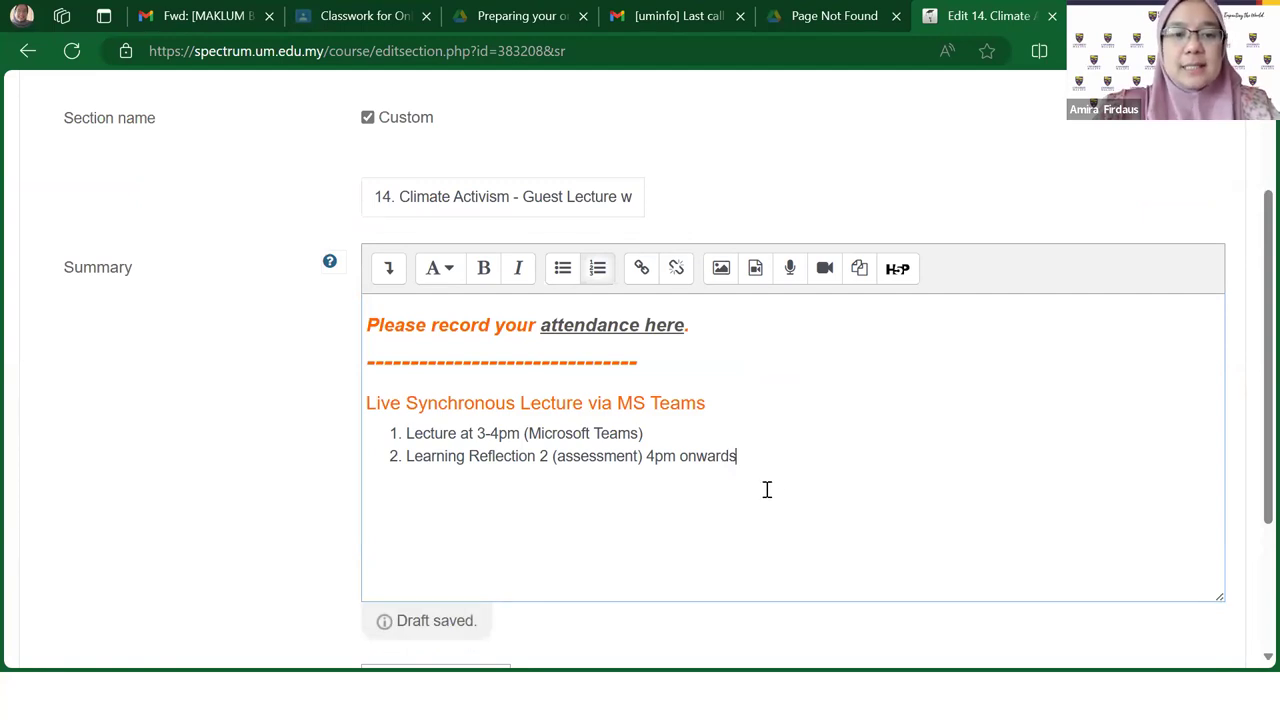
drag(749, 458, 366, 322)
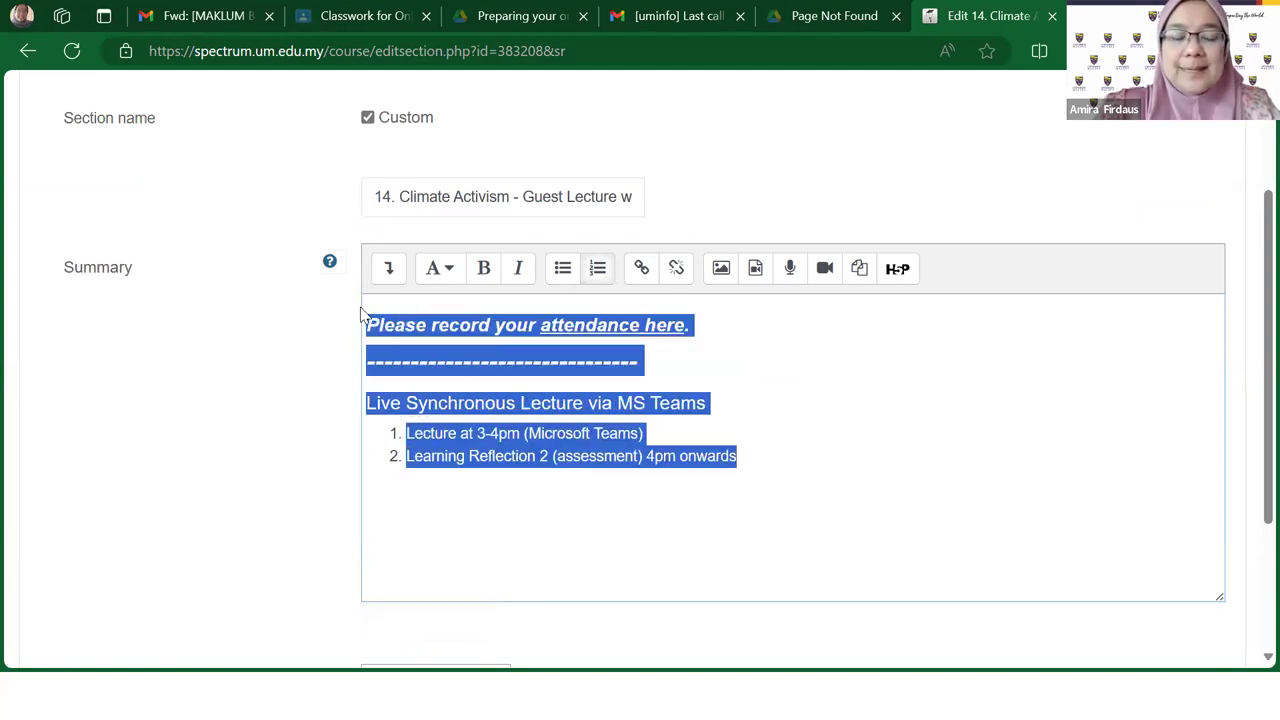
click(845, 433)
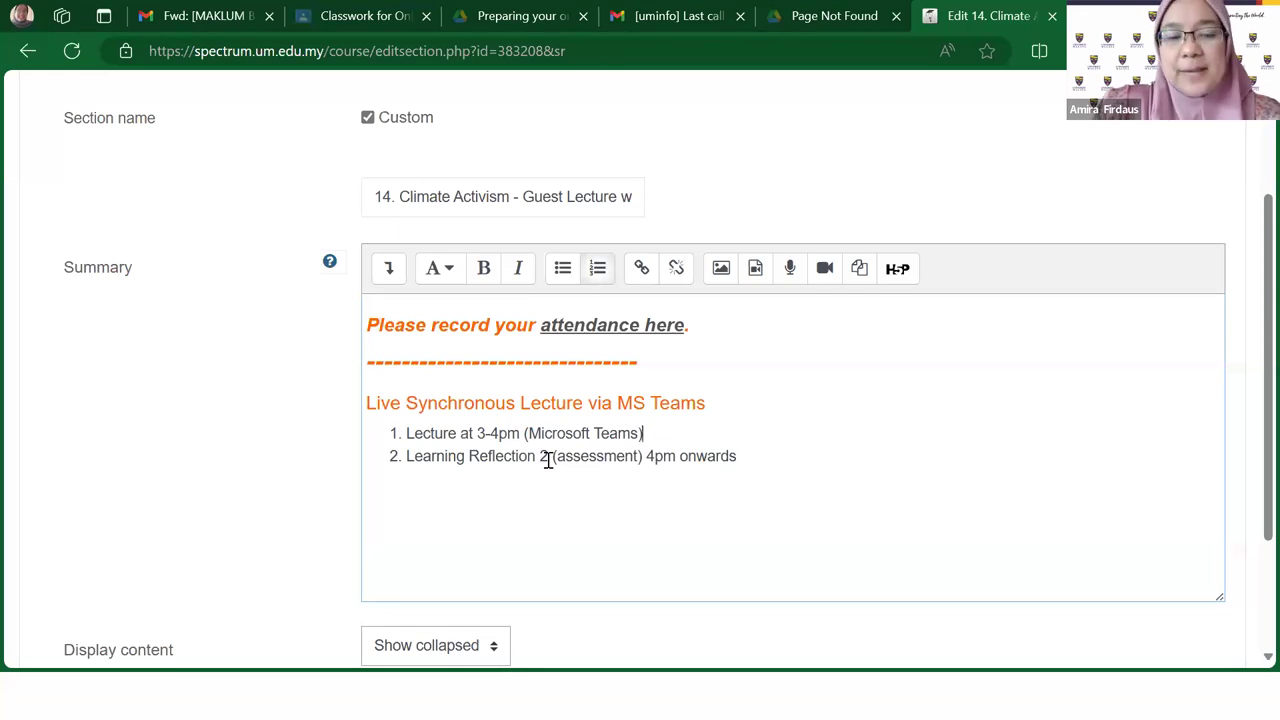
drag(366, 403, 713, 403)
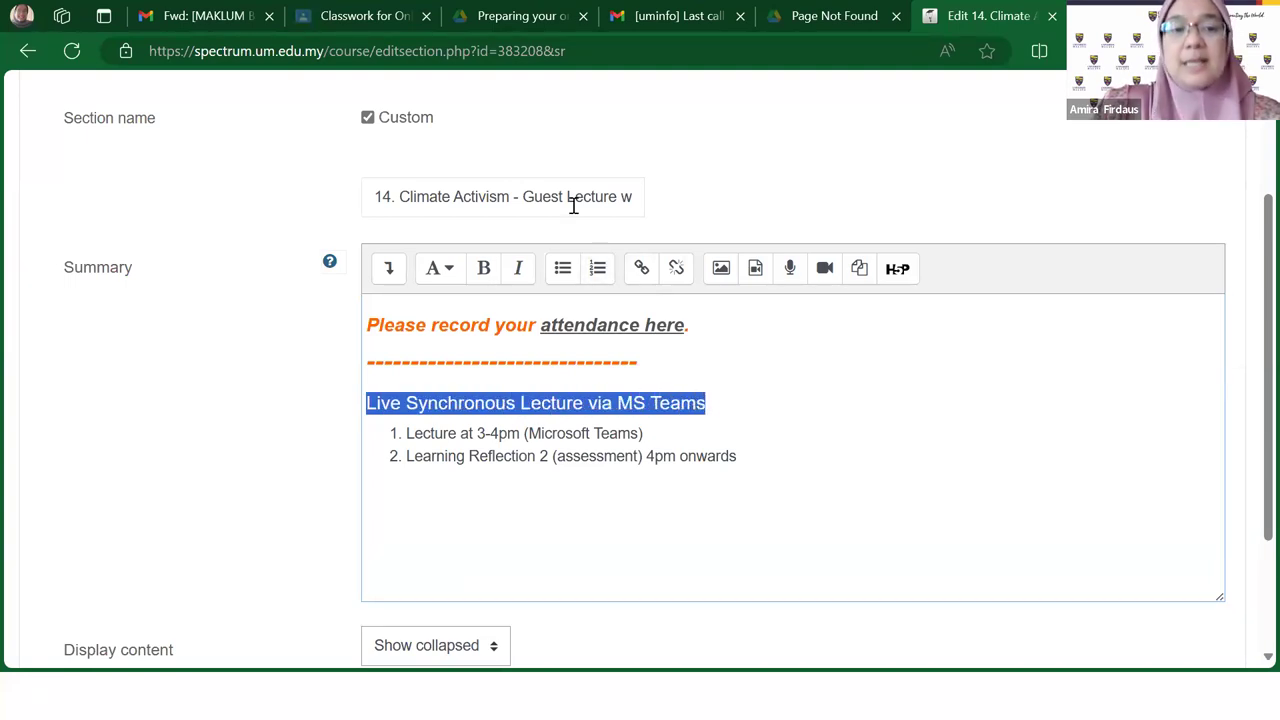
click(397, 197)
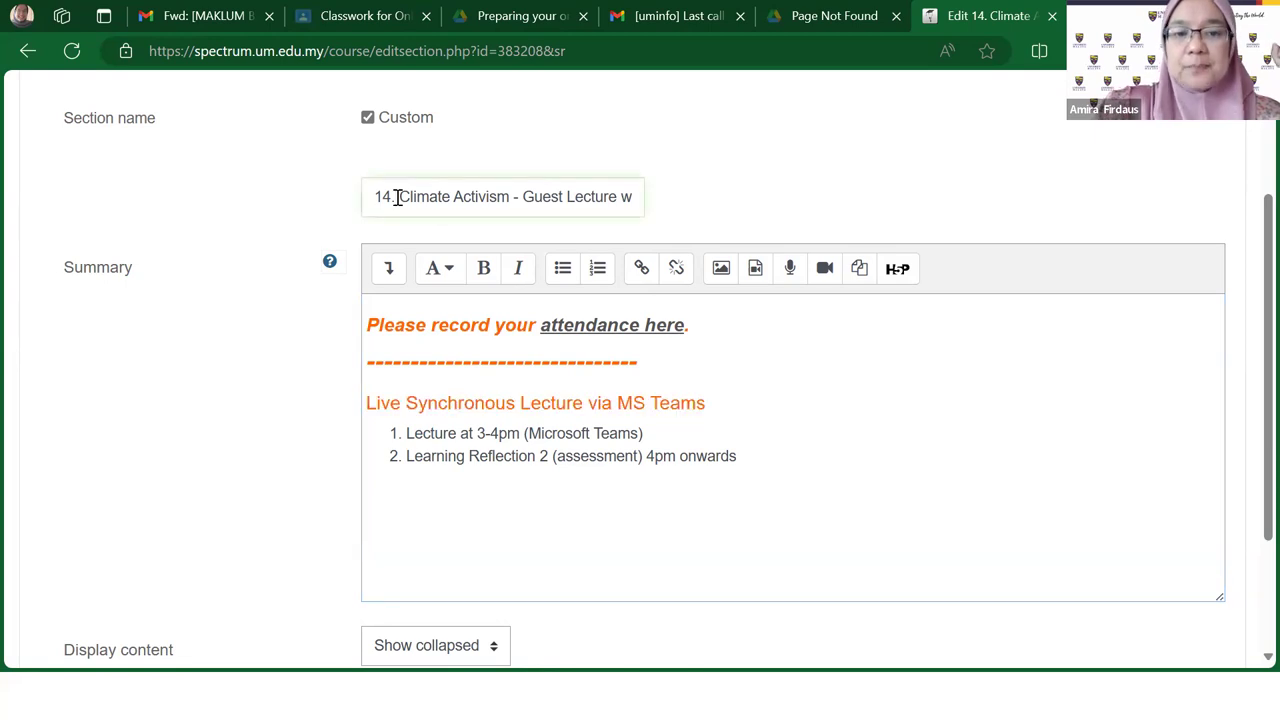
key(Right)
key(Right)
key(Right)
key(Right)
key(Right)
key(Right)
key(Right)
key(Right)
key(Right)
key(Right)
key(Right)
key(Right)
key(Right)
key(Right)
key(Right)
key(Right)
key(Right)
key(Right)
key(Right)
key(Right)
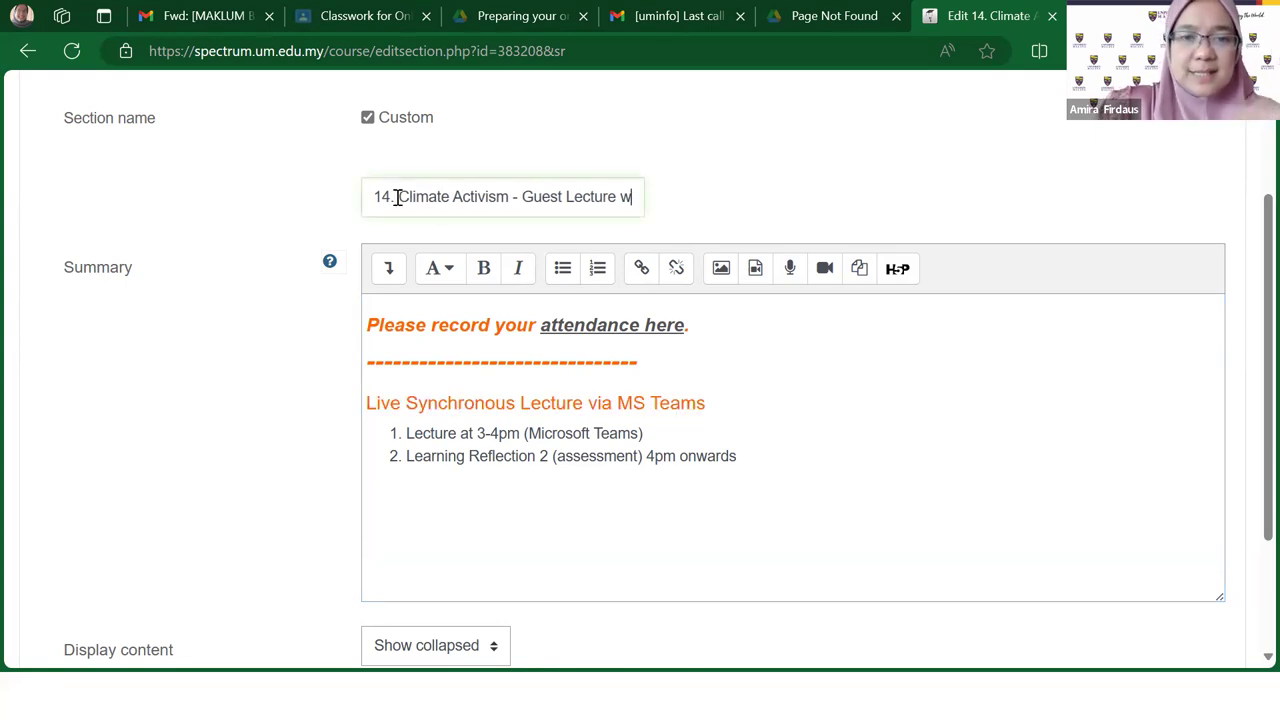
key(Right)
key(Right)
key(Right)
key(Right)
key(Right)
key(Right)
key(Right)
key(Right)
key(Right)
key(Right)
key(Right)
key(Right)
key(Right)
key(Right)
key(Right)
key(Right)
key(Right)
key(Right)
key(Right)
key(Right)
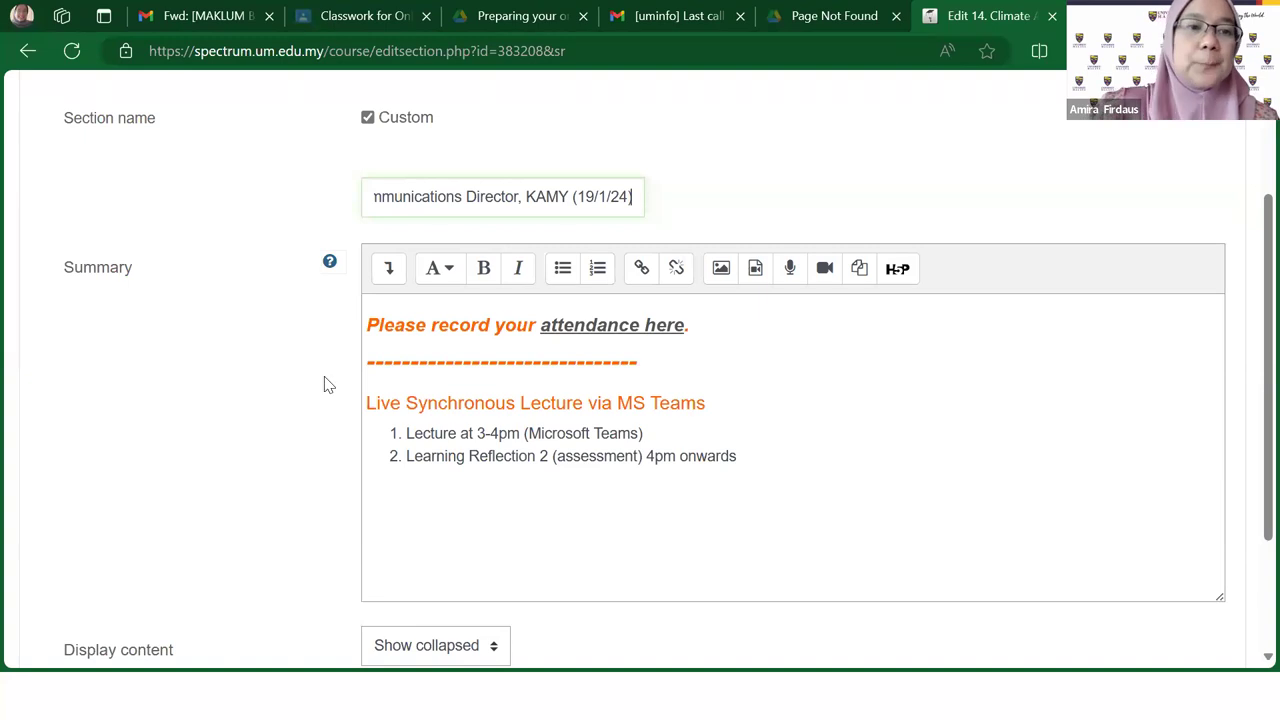
scroll(322, 387, down, 1)
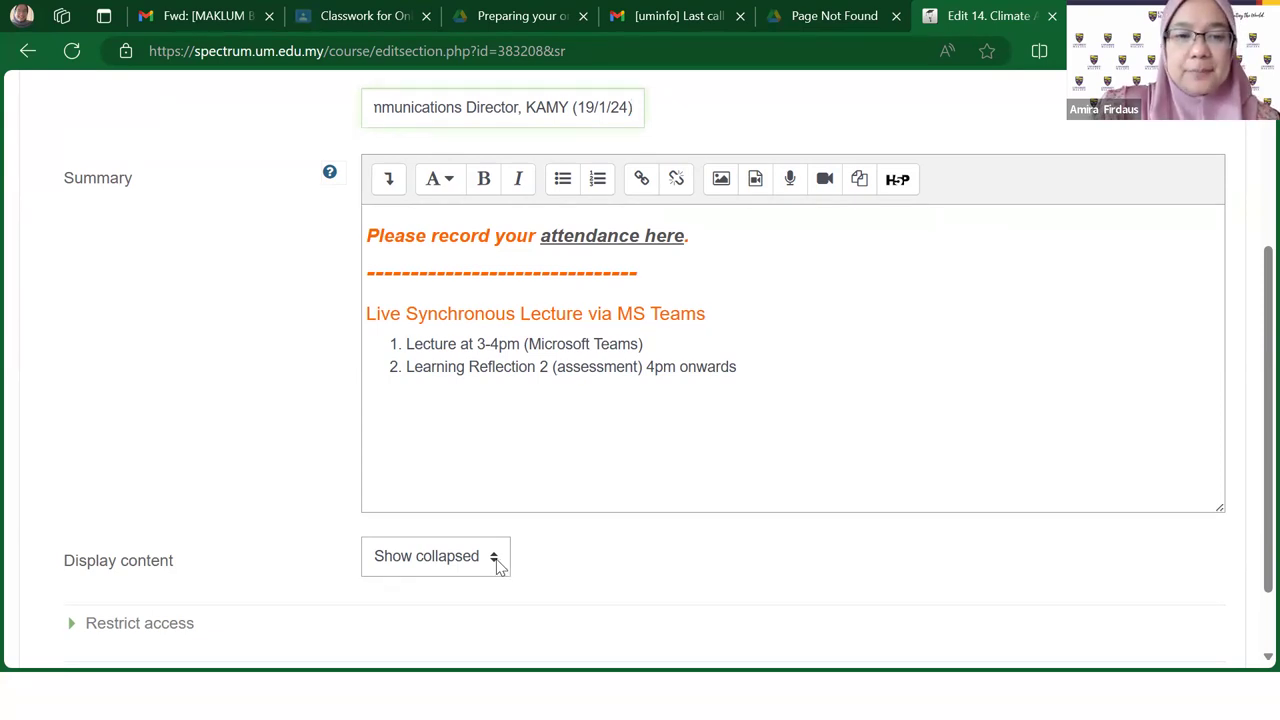
Step: Set section 14's Display content to Show expanded and save changes
click(498, 566)
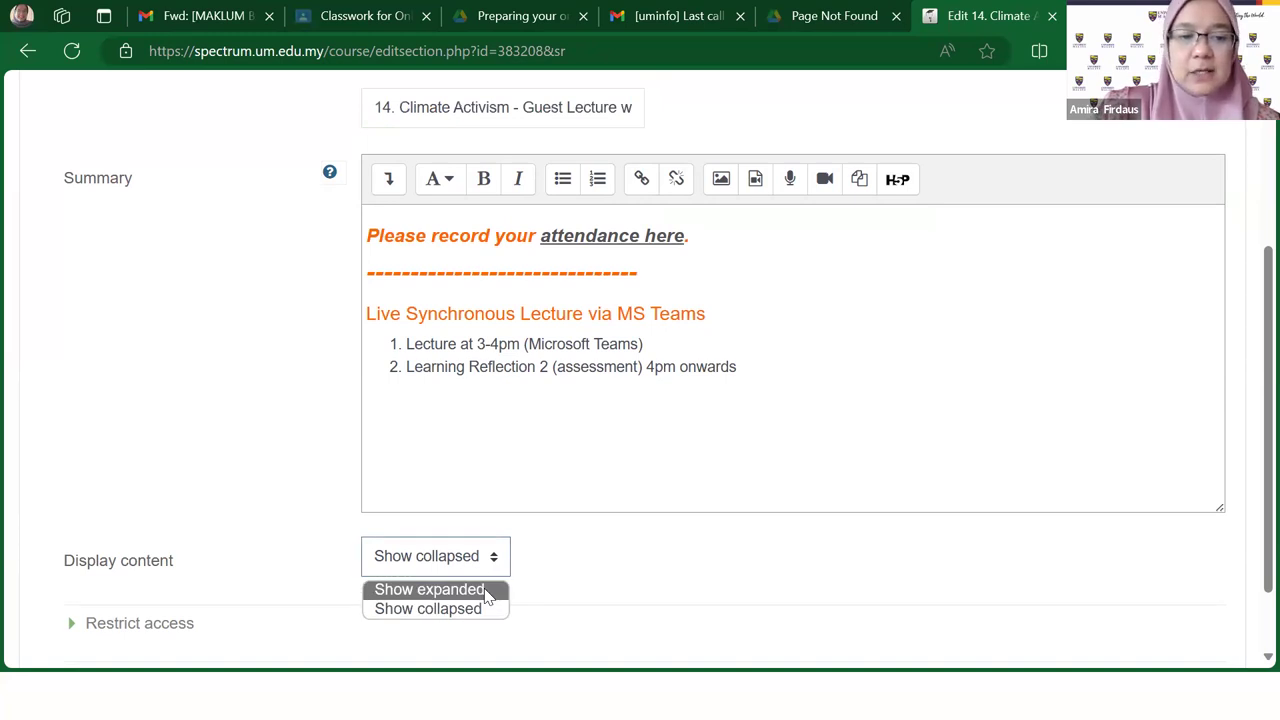
click(487, 592)
scroll(886, 546, down, 1)
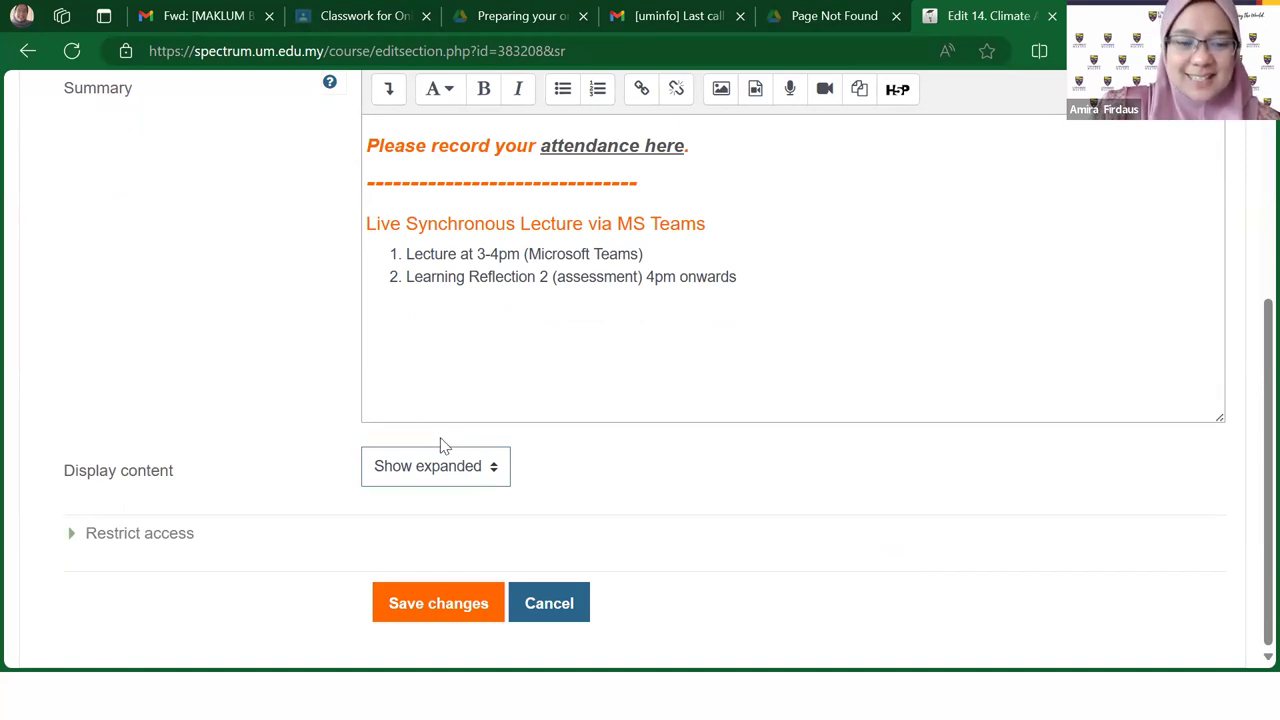
click(436, 606)
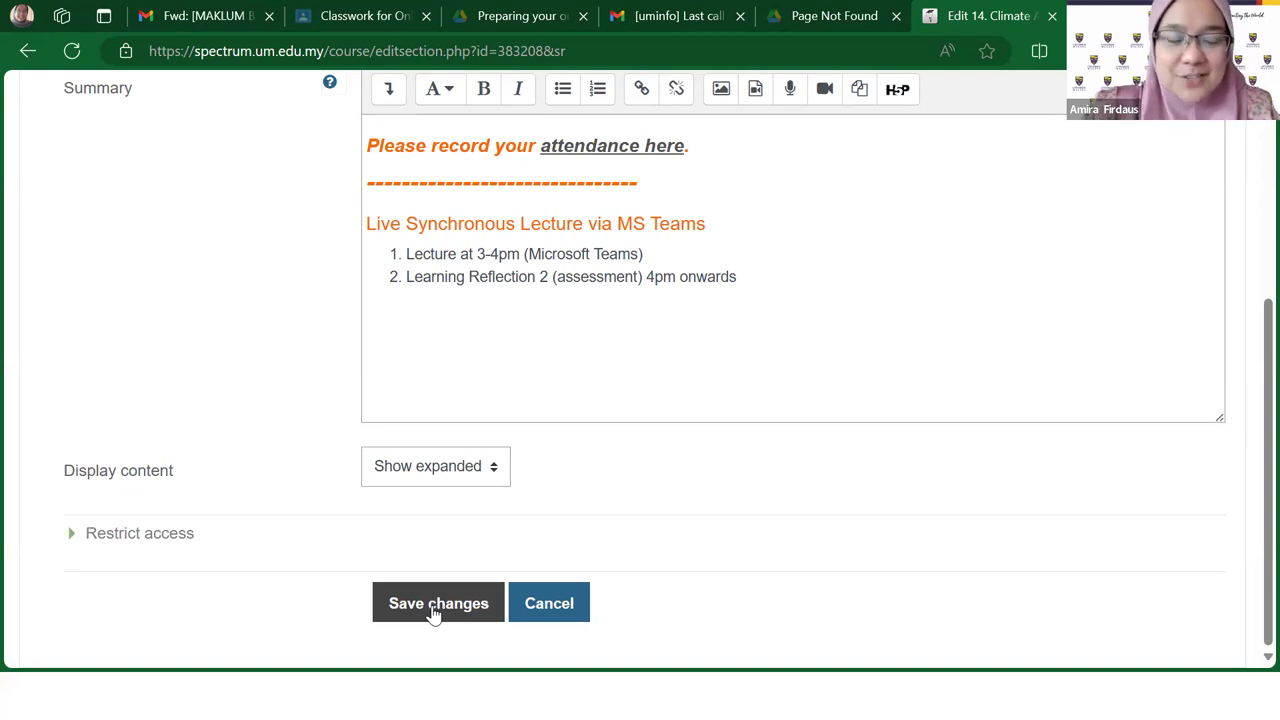
click(433, 612)
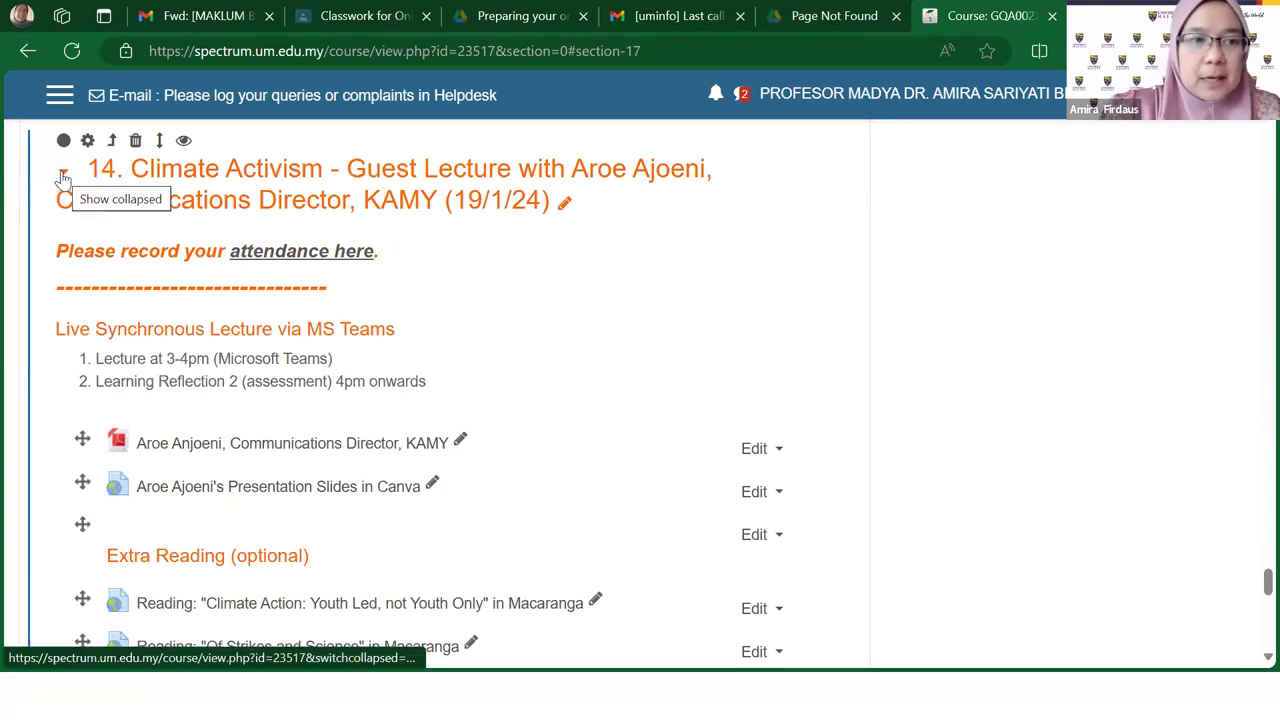
Step: Open the course index drawer and zoom the page out to 33% to survey up to section 7
key(ctrl+0)
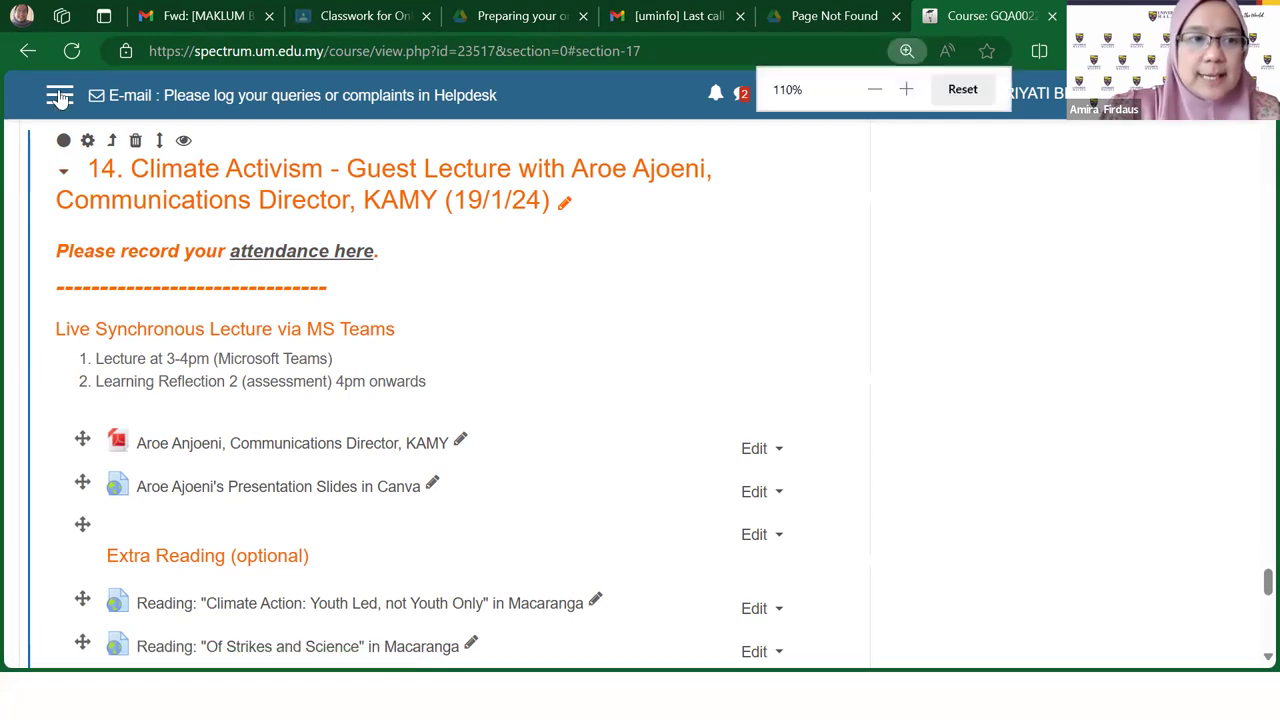
click(60, 97)
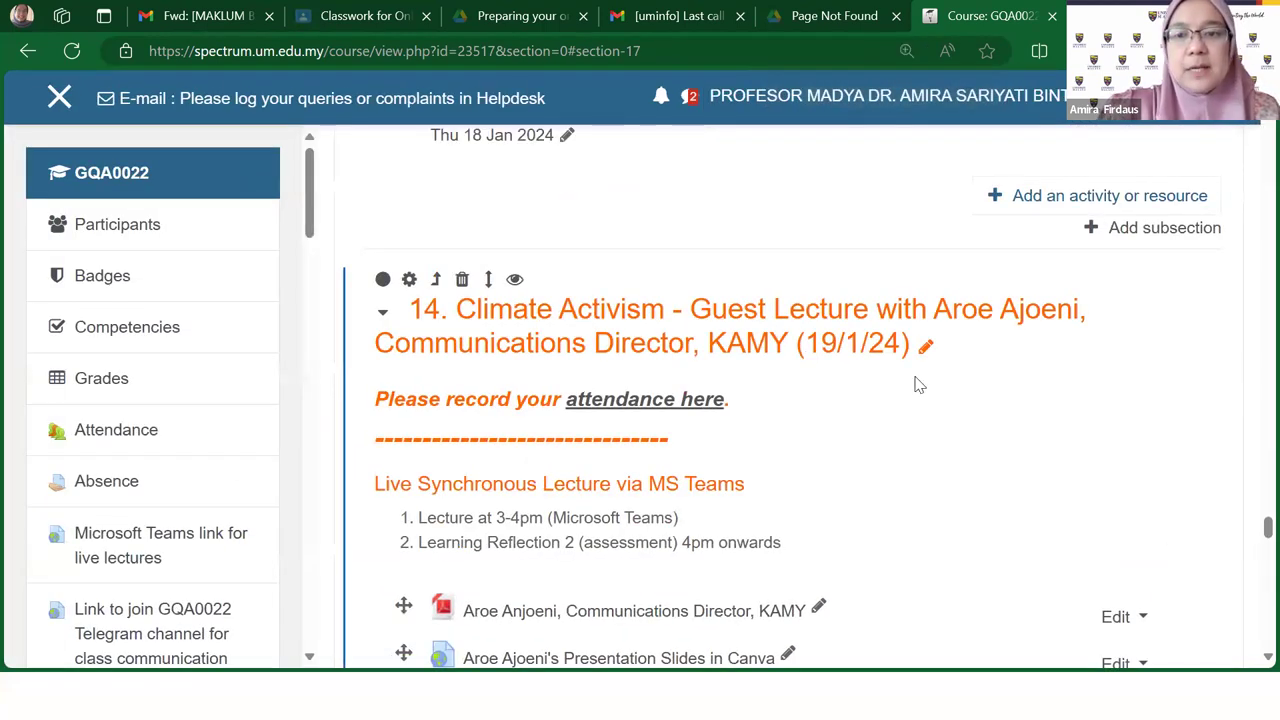
key(ctrl+minus)
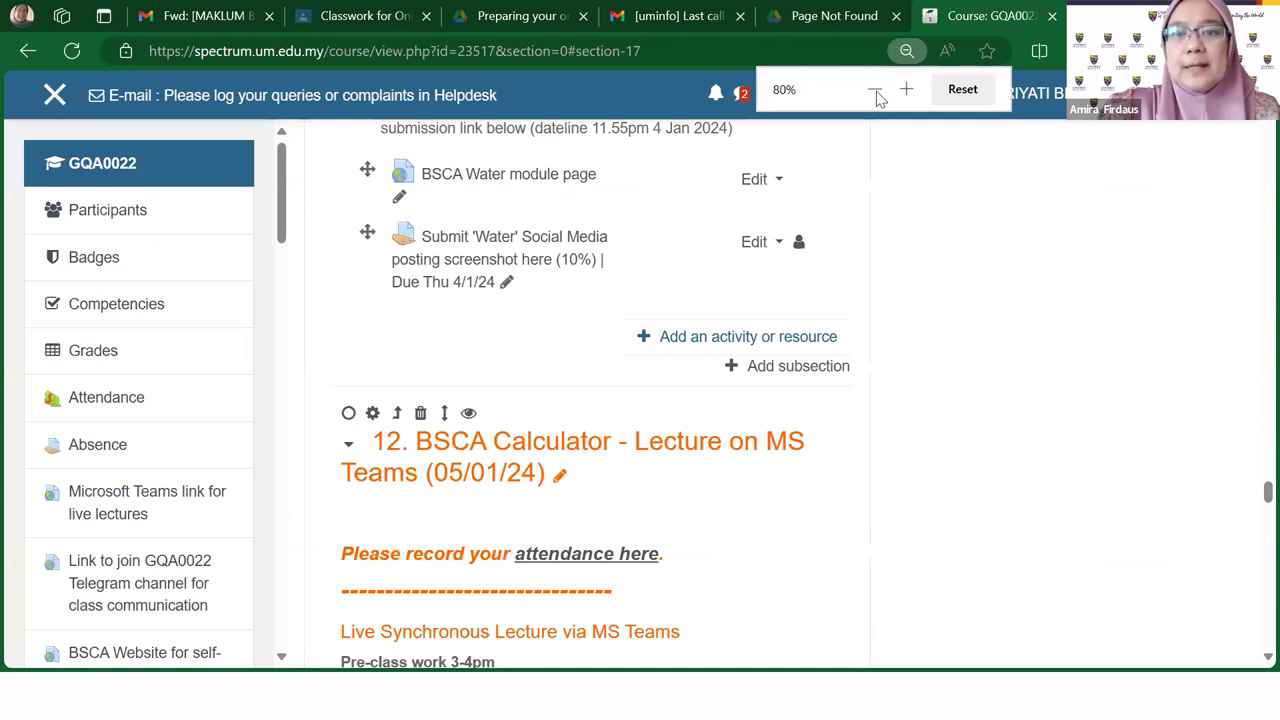
click(875, 92)
click(875, 92)
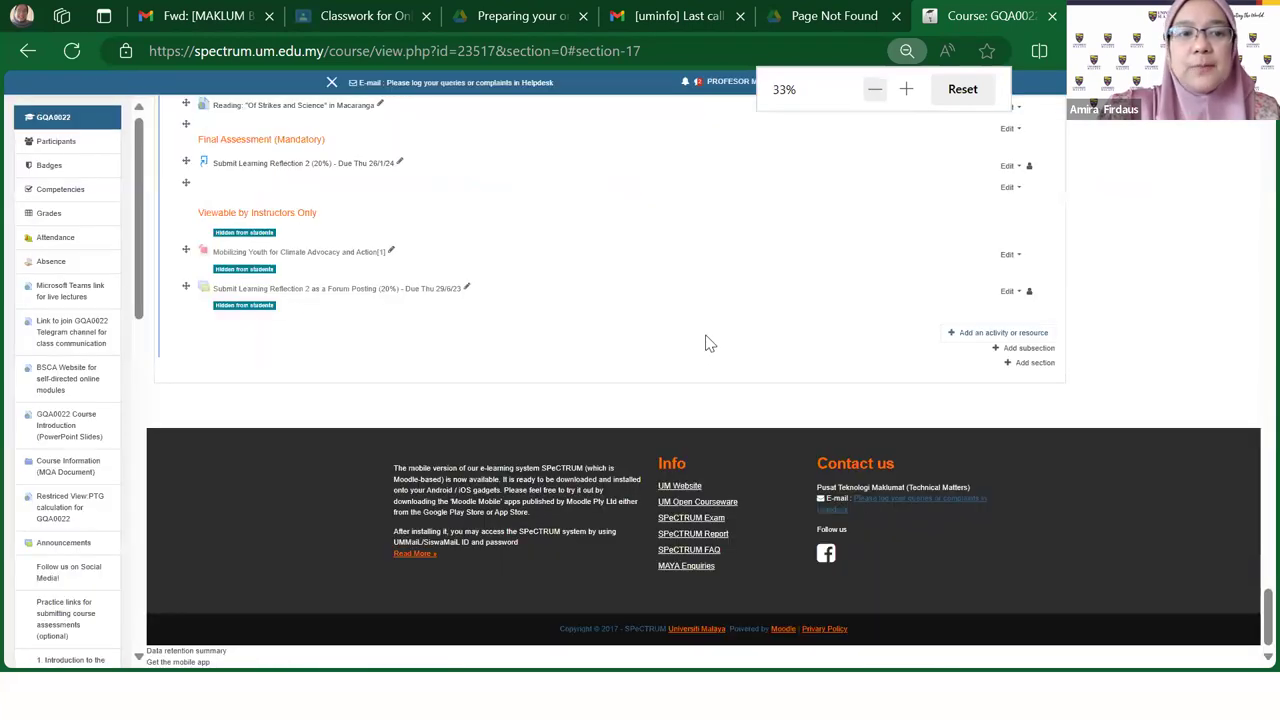
scroll(710, 346, up, 10)
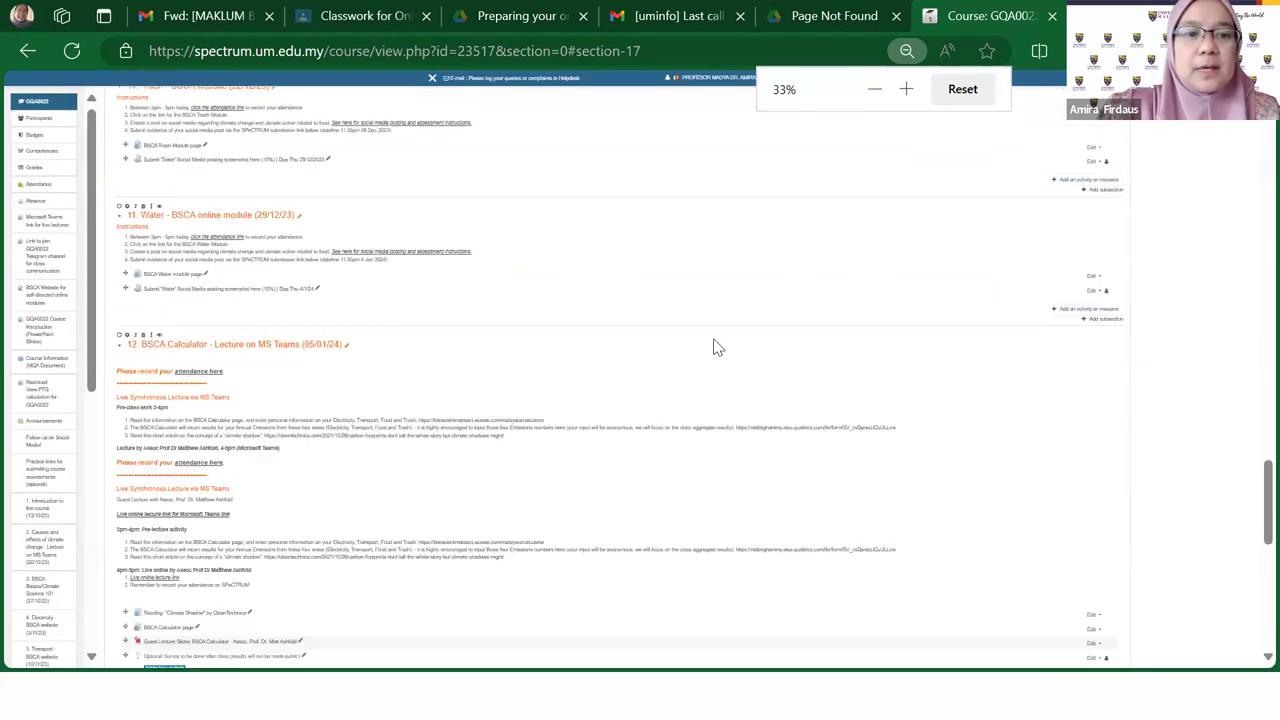
scroll(718, 347, up, 5)
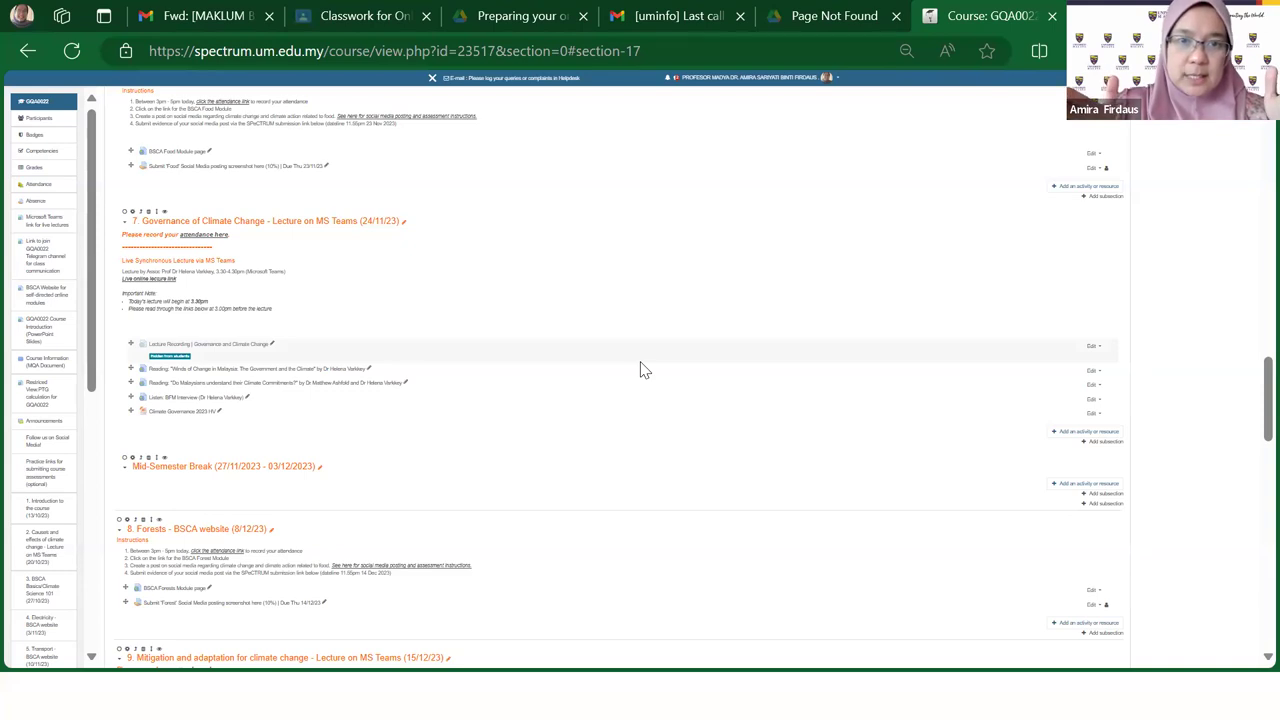
scroll(552, 155, up, 5)
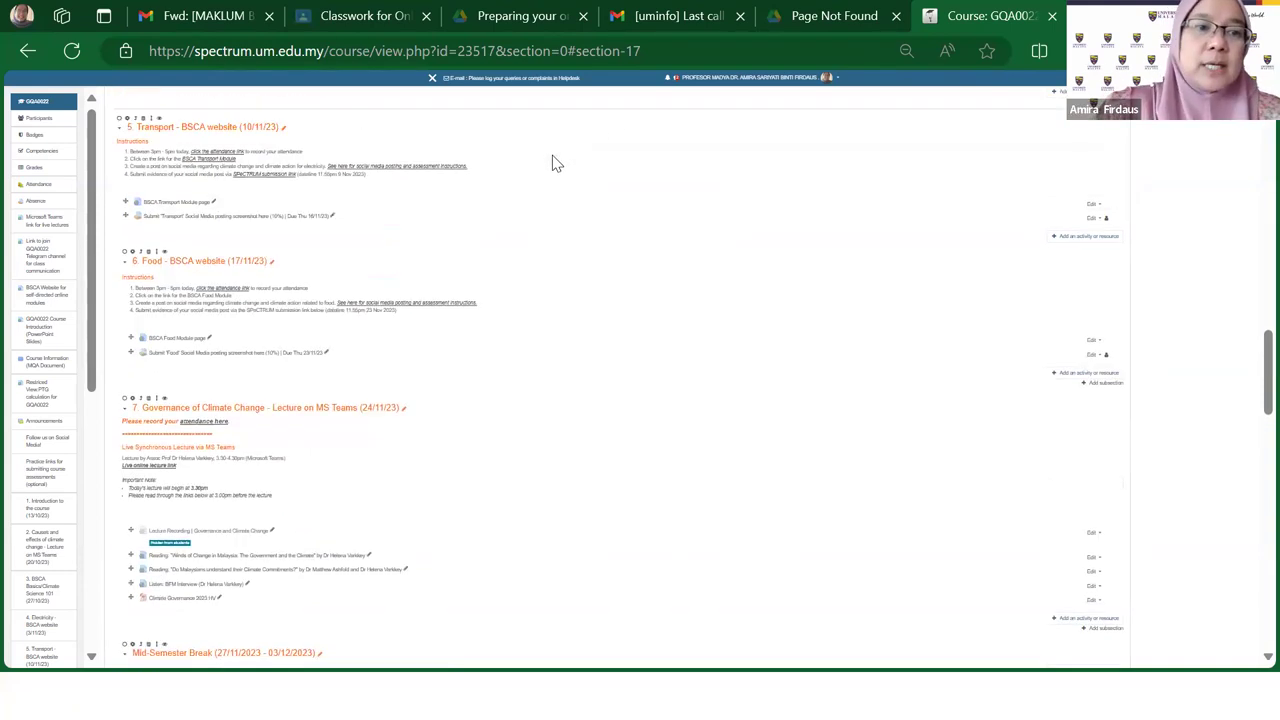
scroll(325, 269, up, 6)
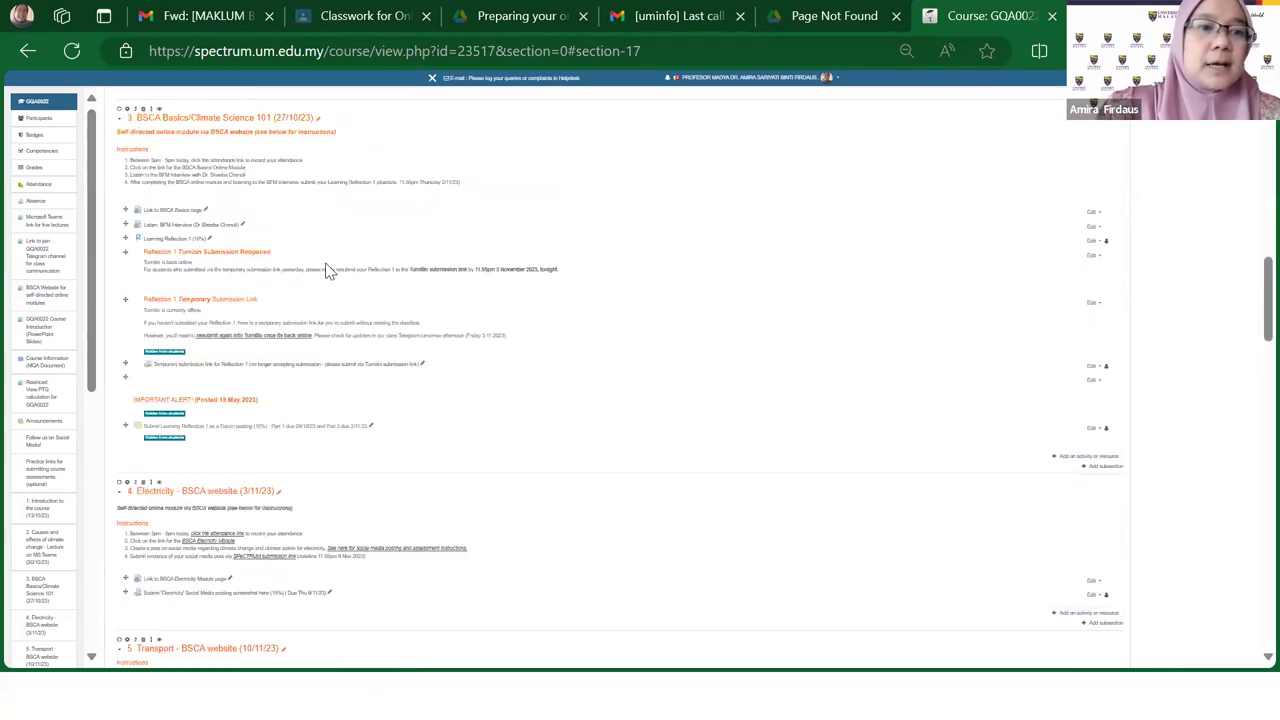
scroll(325, 269, up, 7)
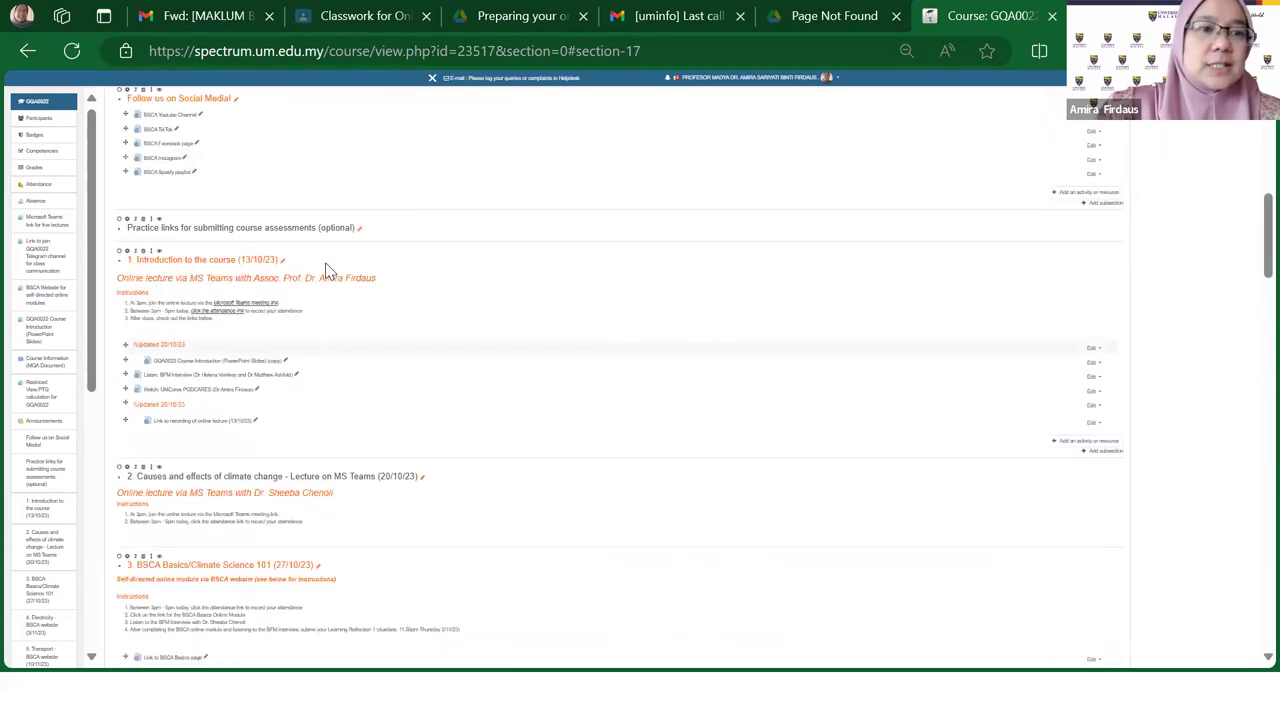
scroll(326, 269, up, 2)
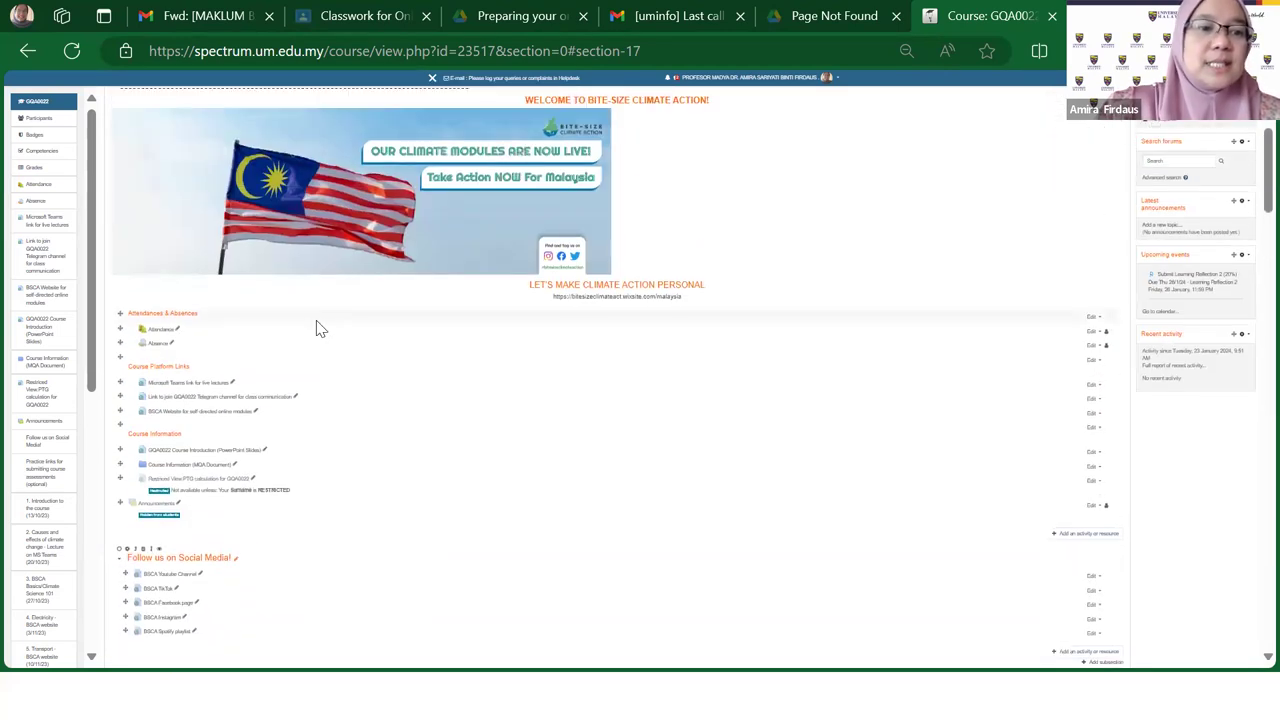
scroll(363, 343, up, 2)
scroll(363, 343, up, 1)
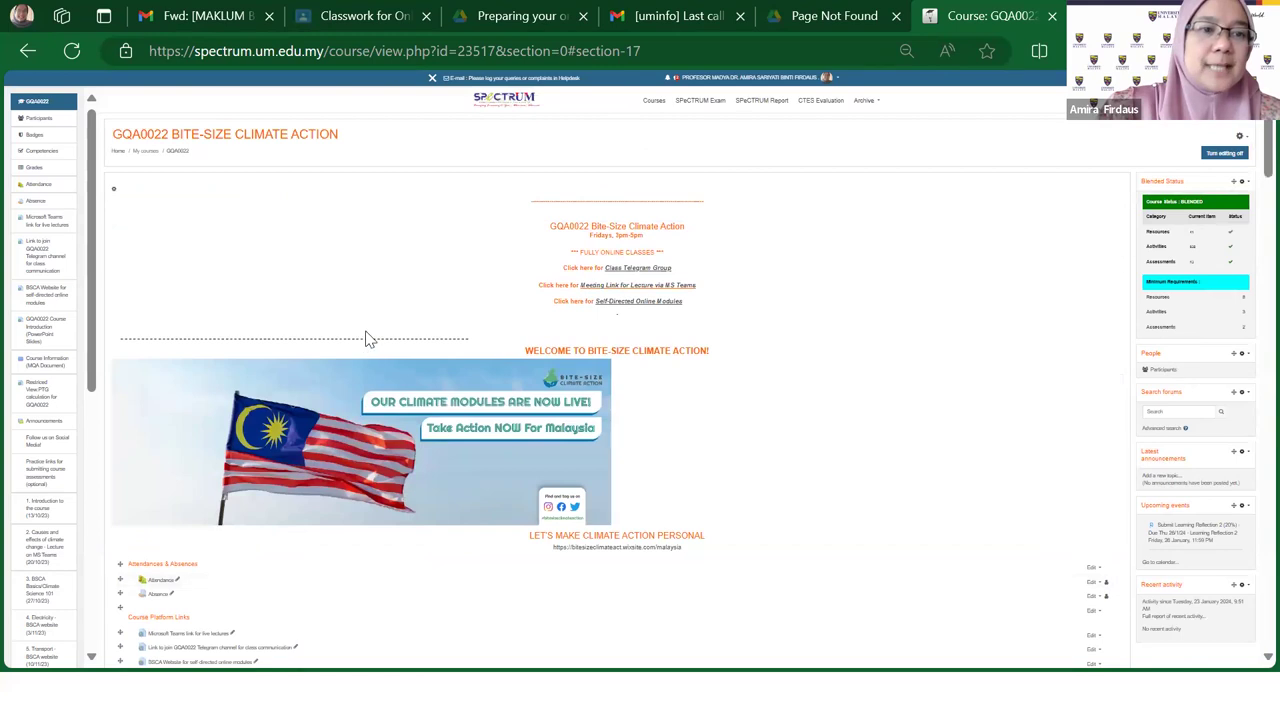
scroll(364, 335, down, 1)
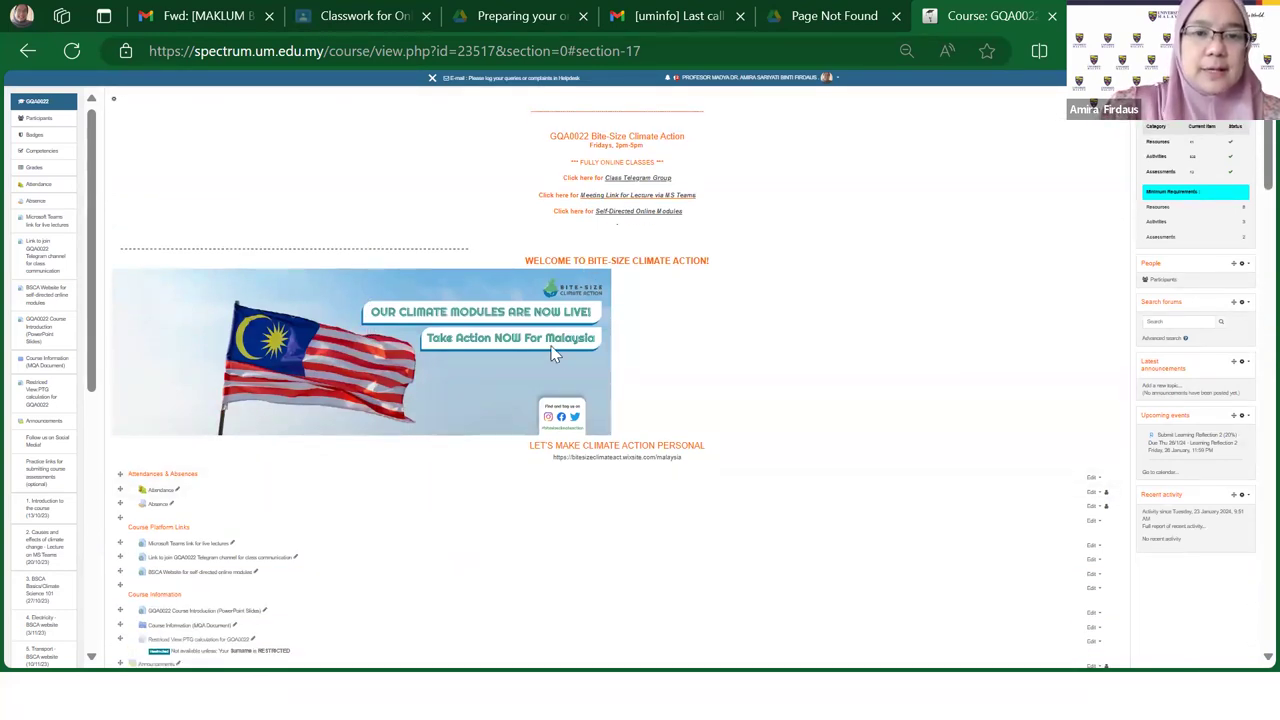
scroll(578, 372, up, 1)
scroll(578, 372, down, 3)
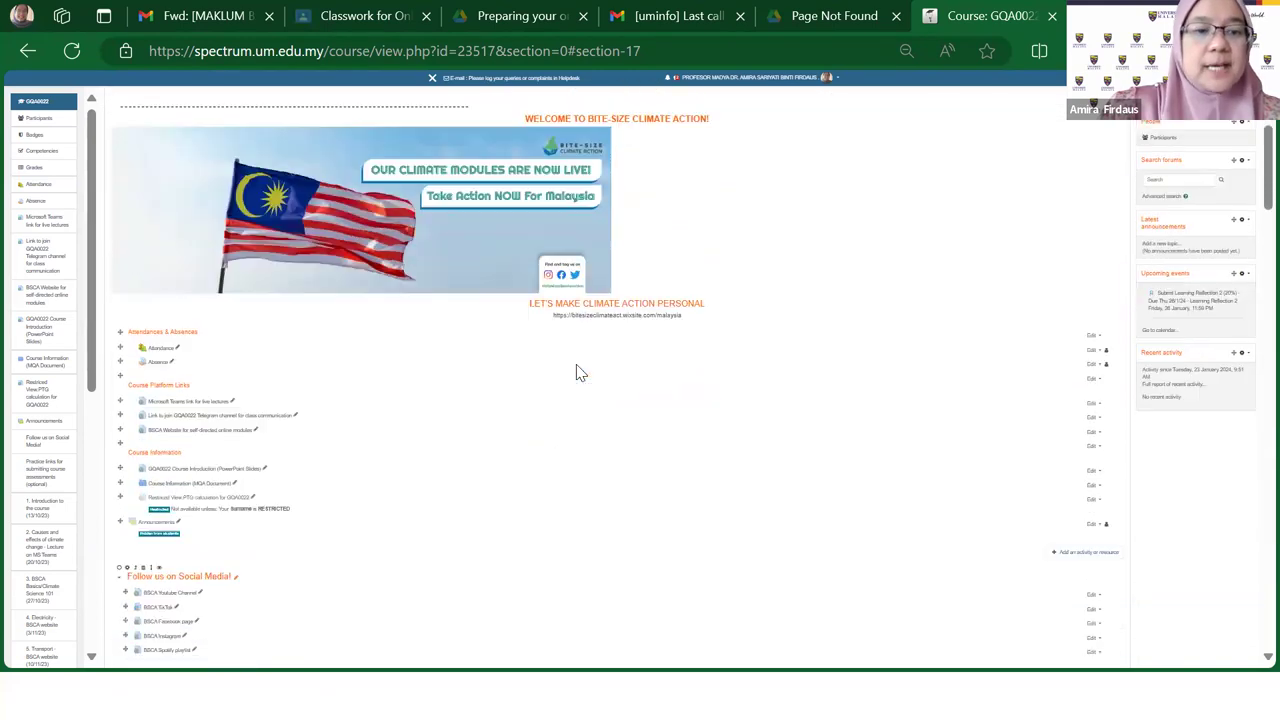
scroll(578, 372, down, 5)
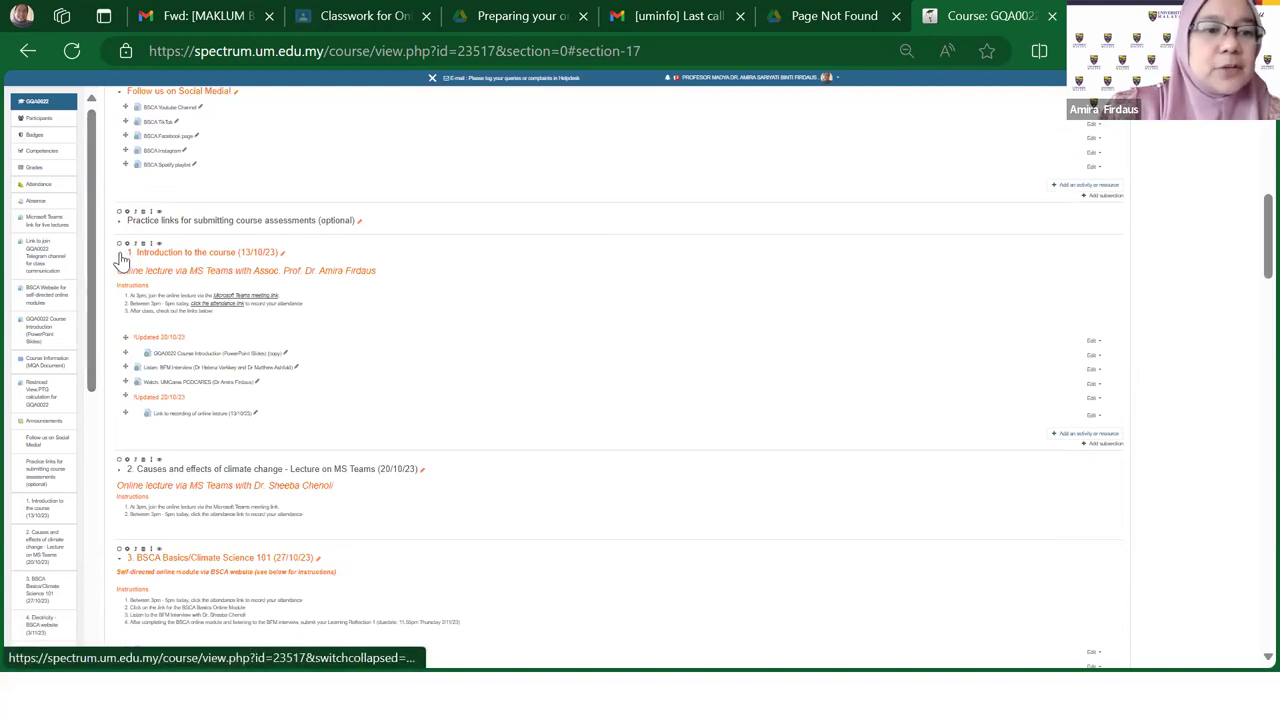
Step: Collapse sections 1, 3, 4, 5 and 8, resetting the page zoom to 100% along the way
click(120, 259)
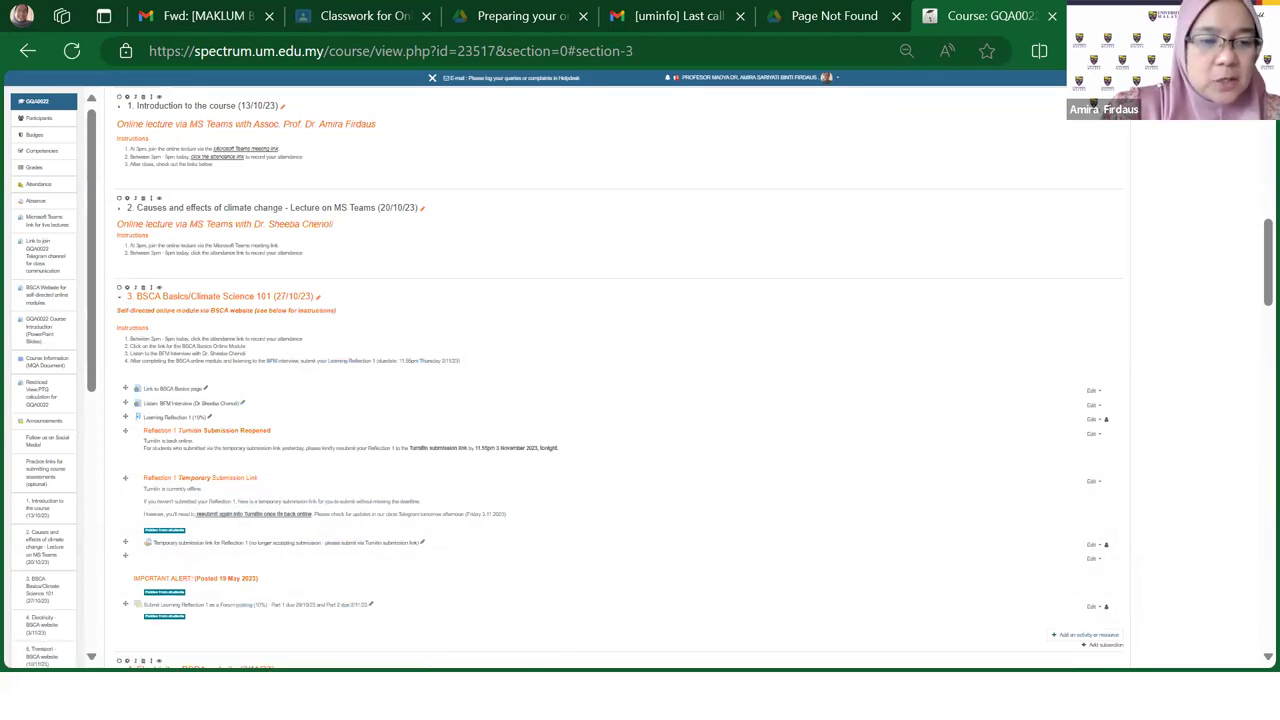
key(ctrl+minus)
key(ctrl+0)
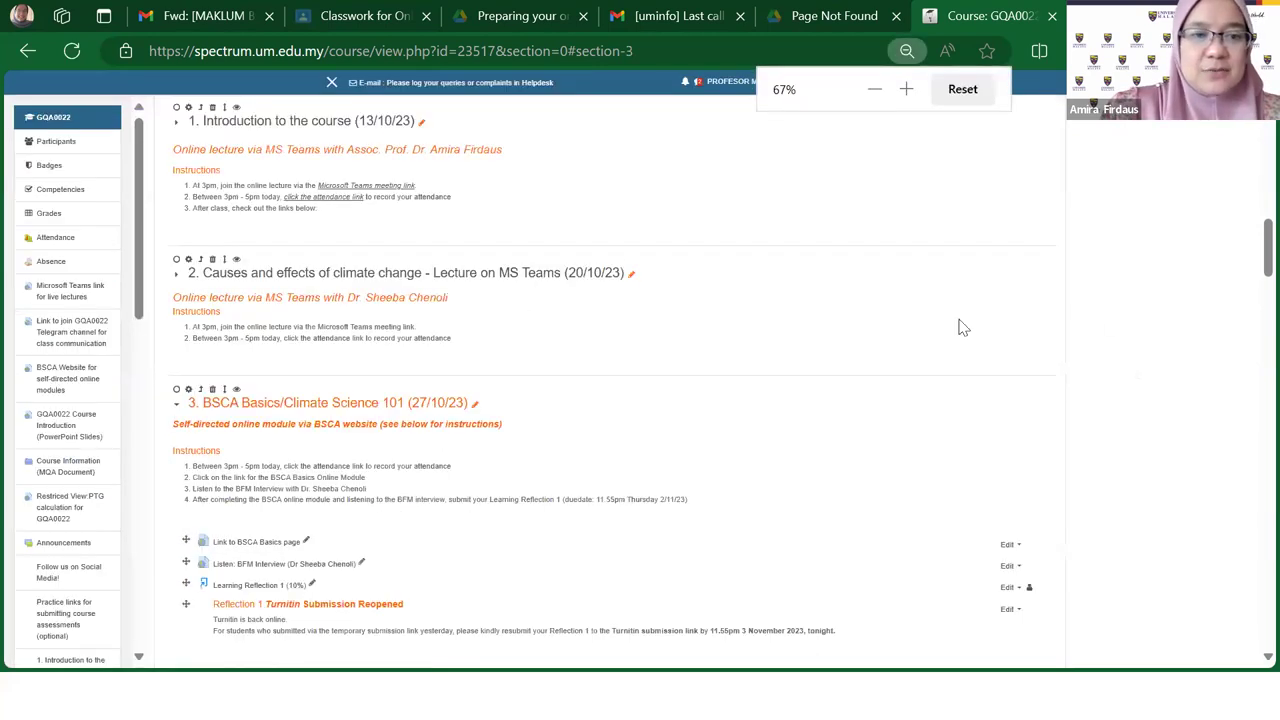
scroll(877, 346, down, 2)
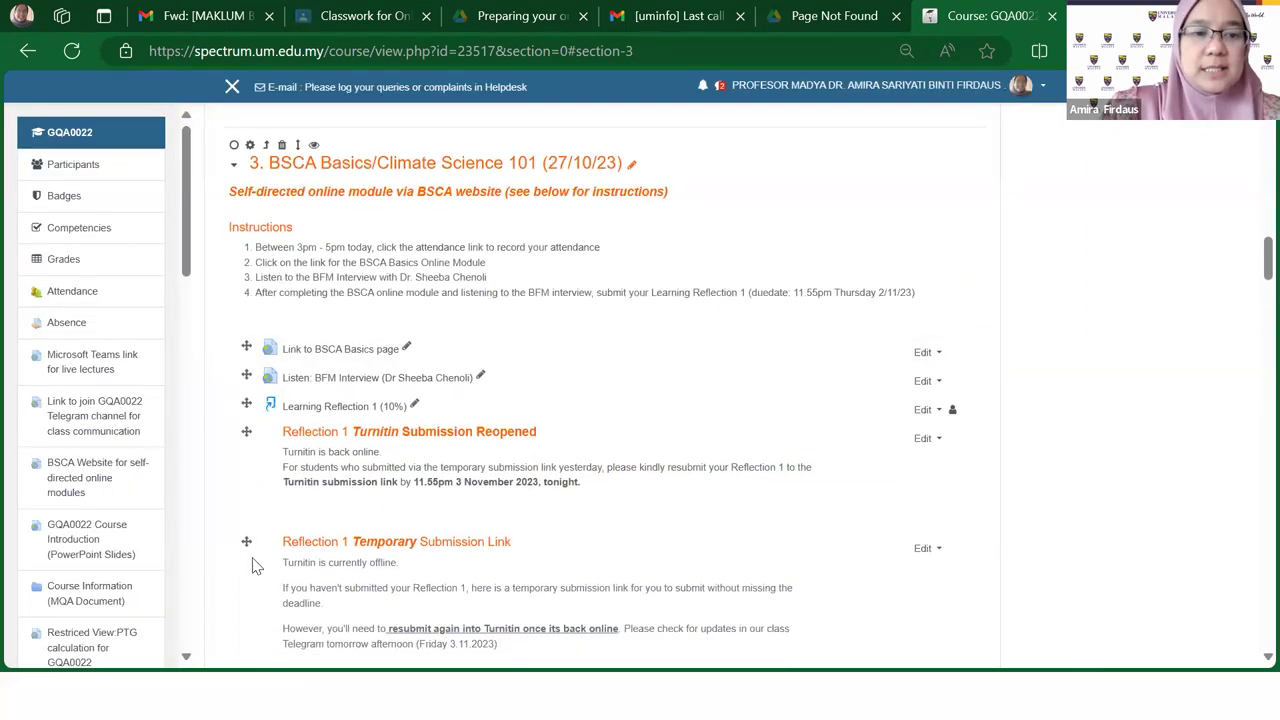
click(236, 172)
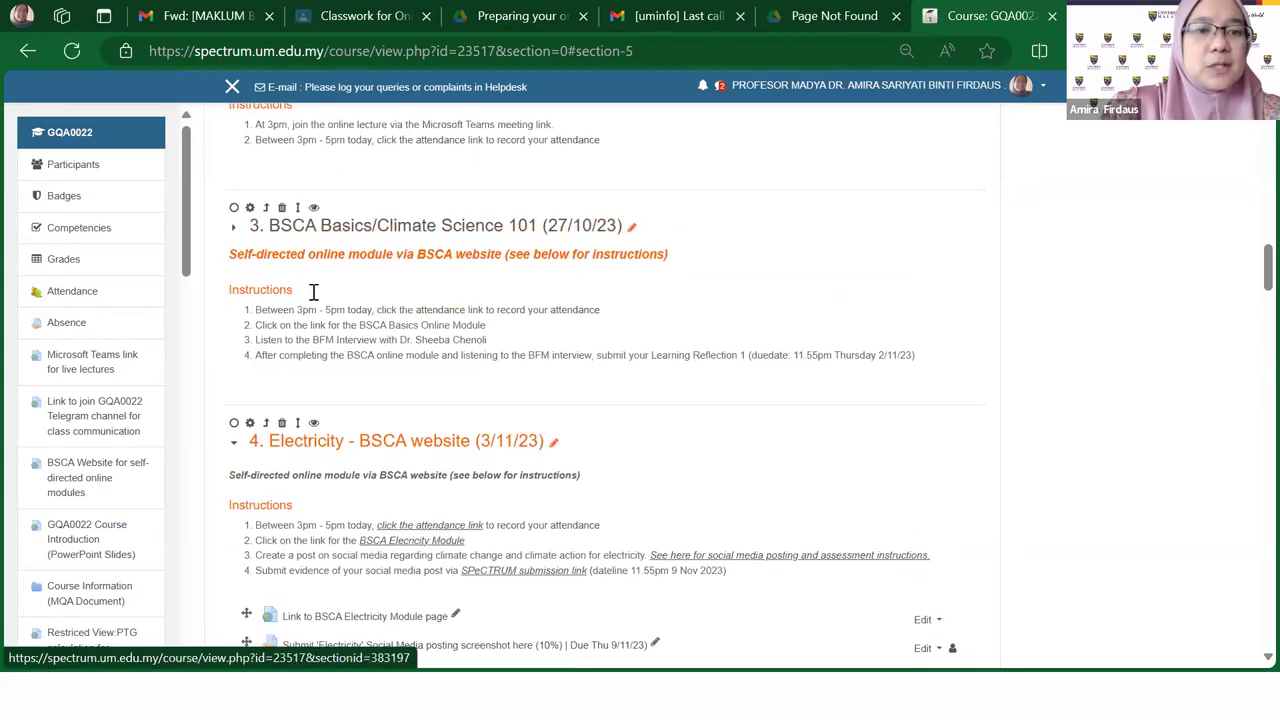
click(237, 446)
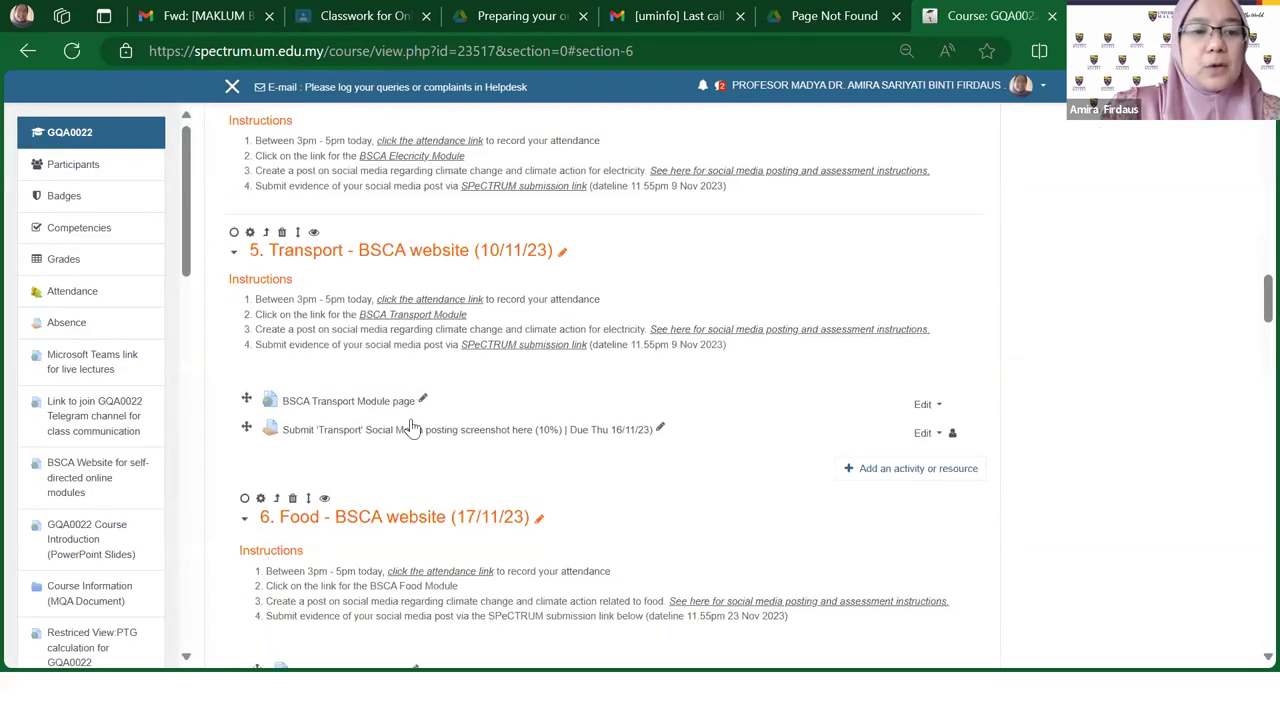
click(233, 170)
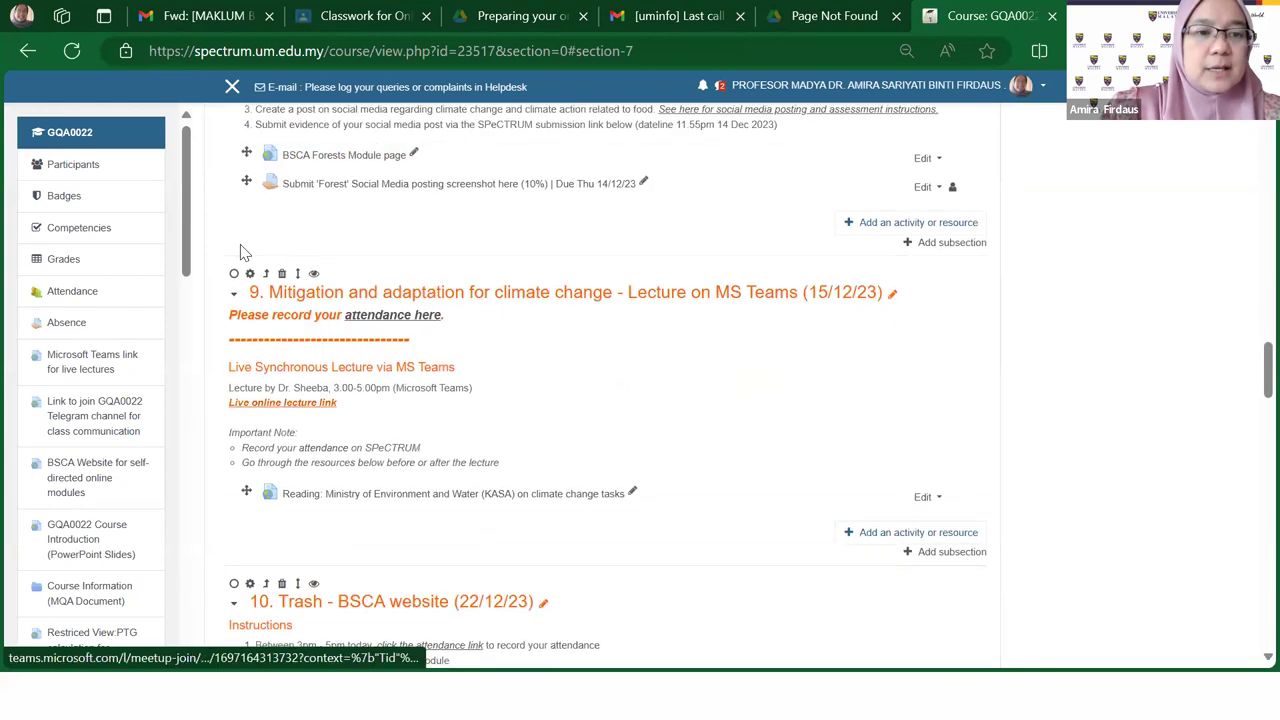
click(233, 220)
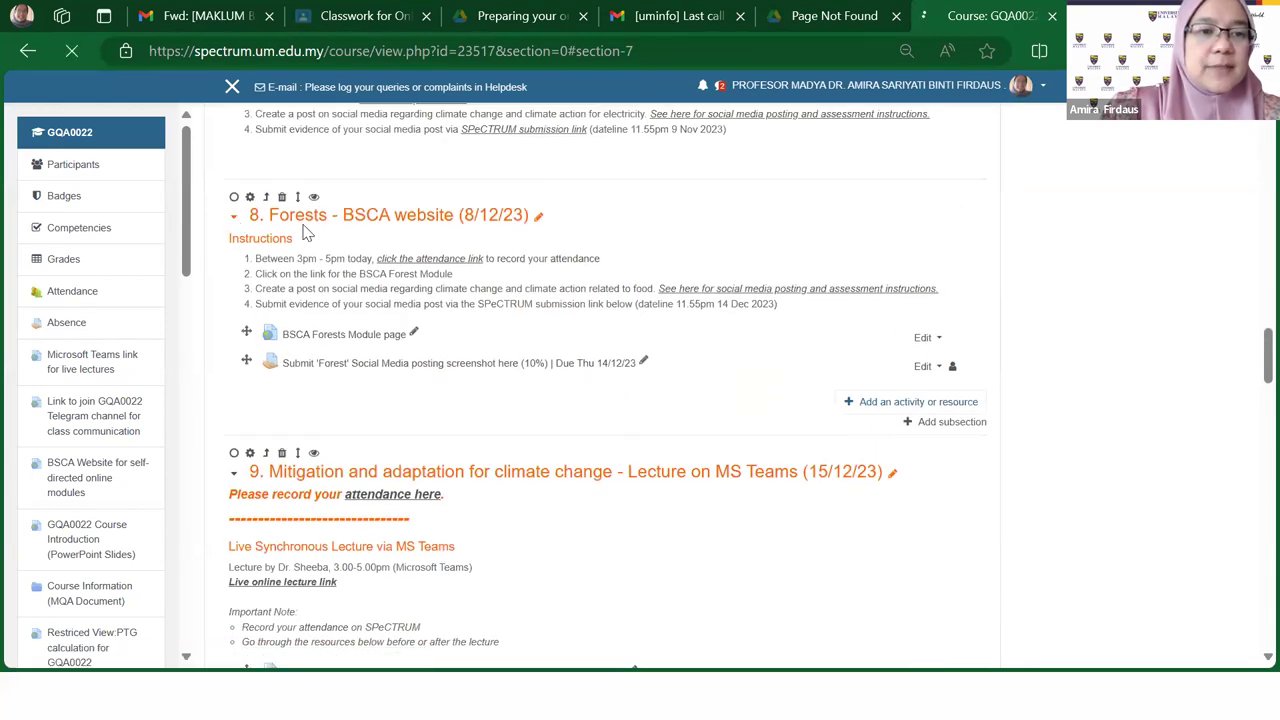
scroll(344, 375, up, 10)
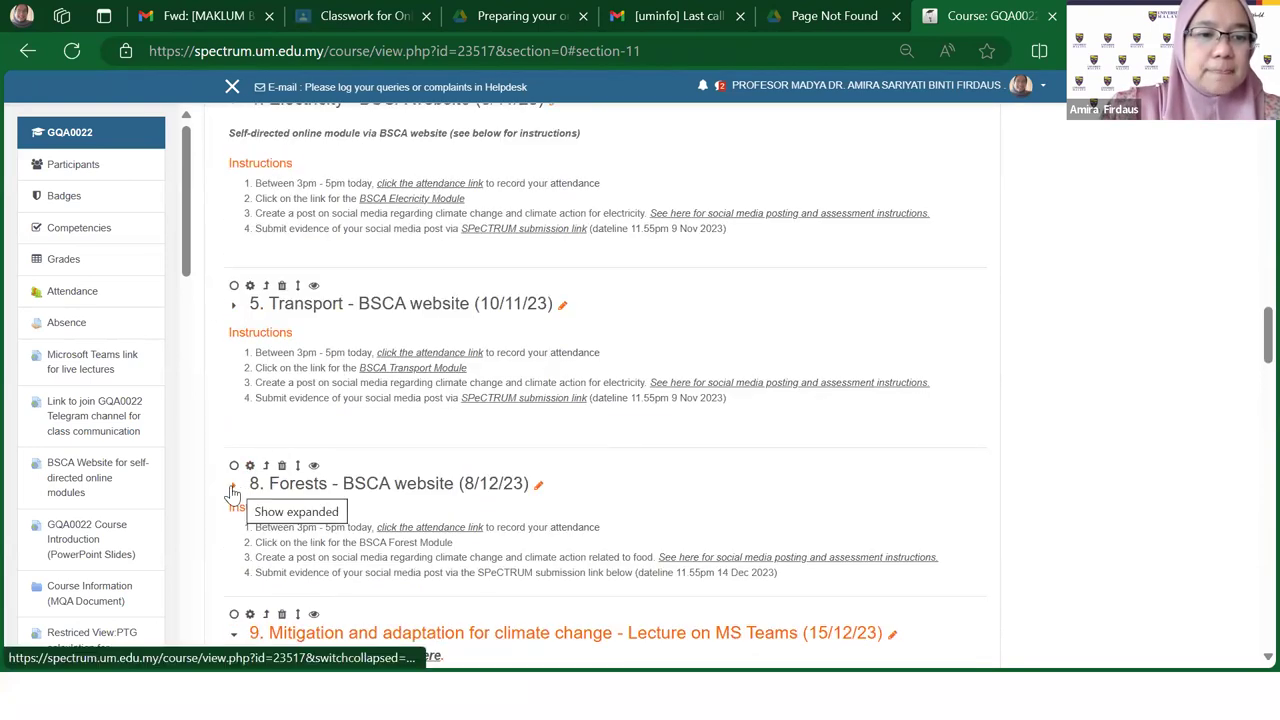
Step: Re-expand section 8 Forests to show its BSCA Forests Module page and social media submission
scroll(440, 436, up, 1)
scroll(440, 436, down, 1)
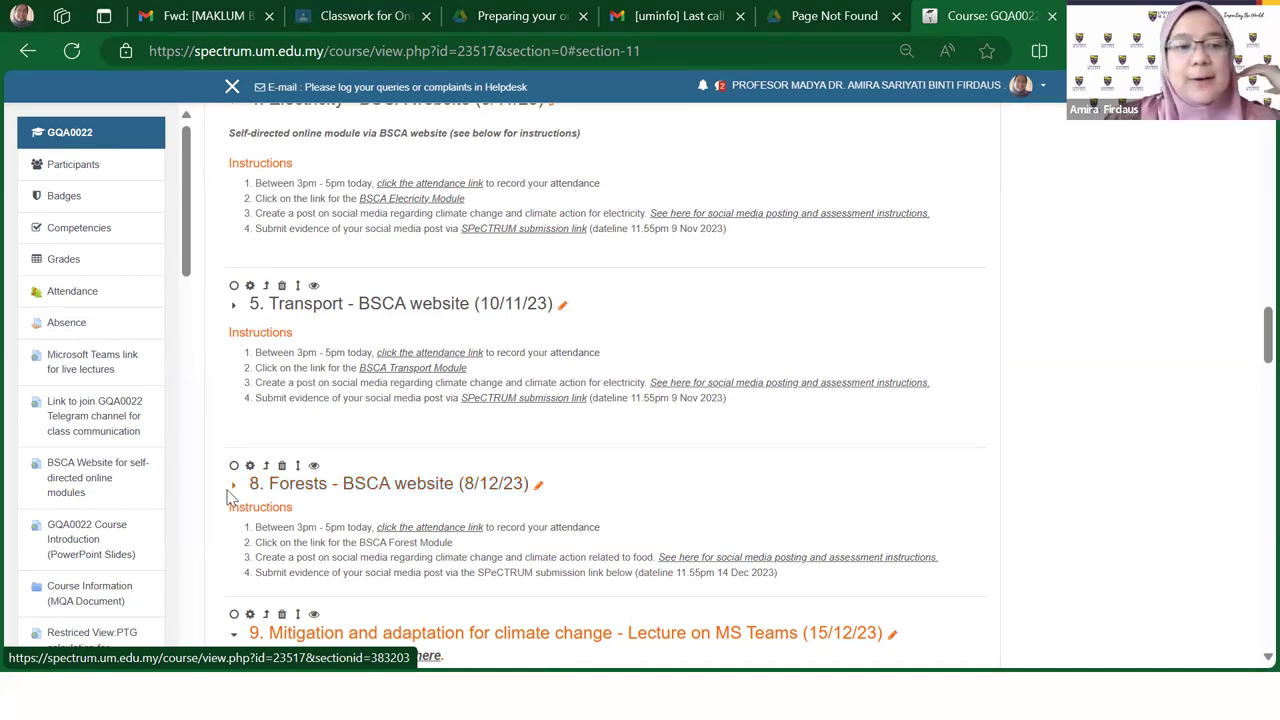
click(234, 488)
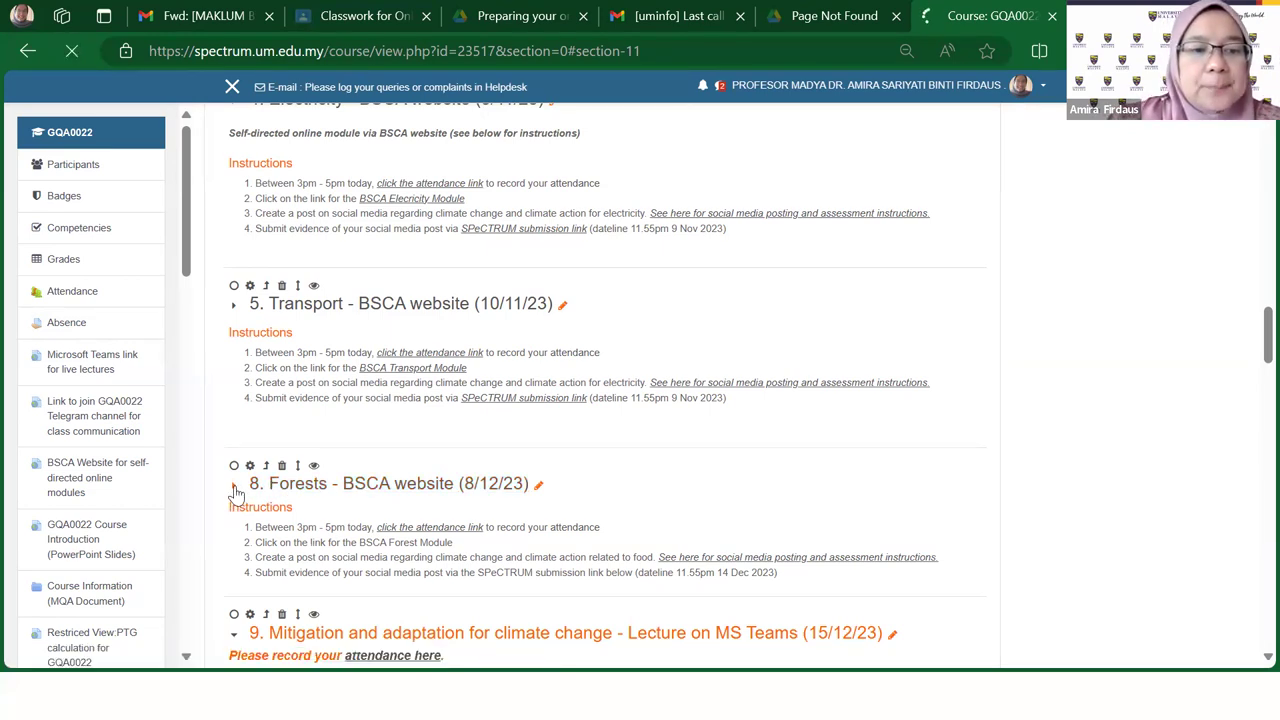
scroll(385, 430, up, 2)
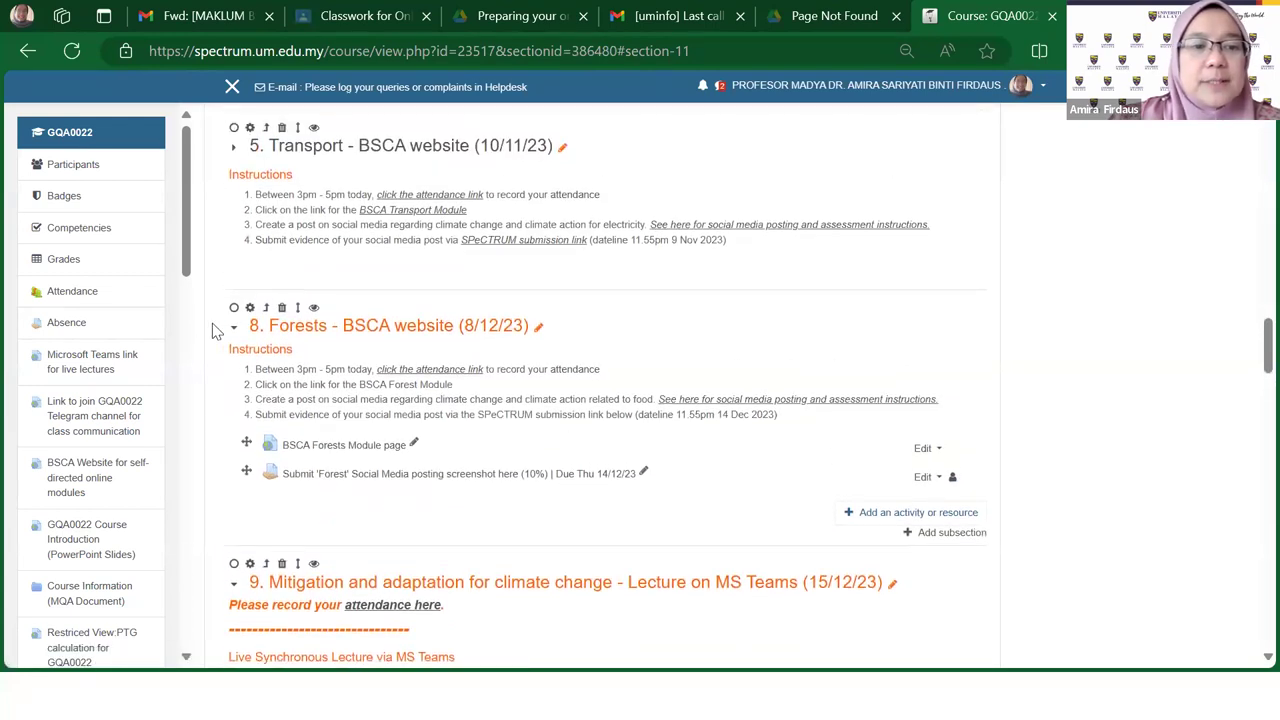
Step: Collapse section 8 Forests again and check that sections 3, 4 and 5 show collapsed
click(234, 327)
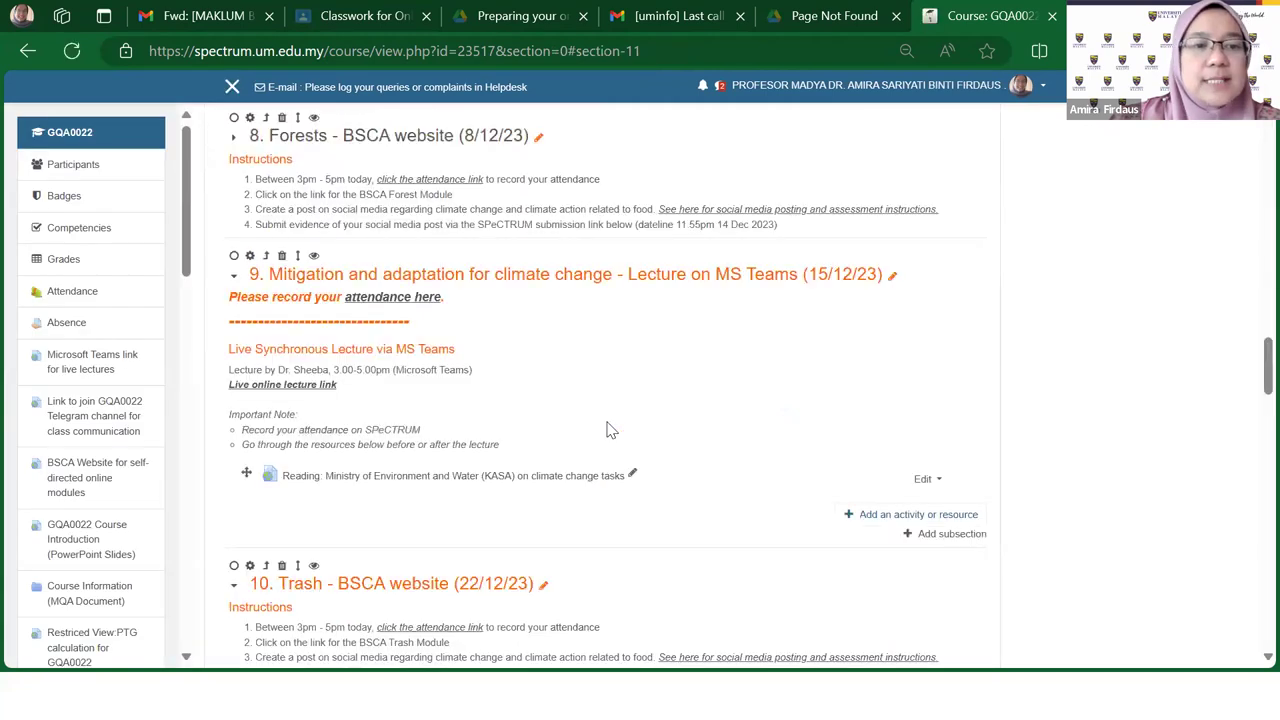
scroll(610, 430, up, 6)
scroll(610, 430, up, 6)
scroll(610, 430, up, 5)
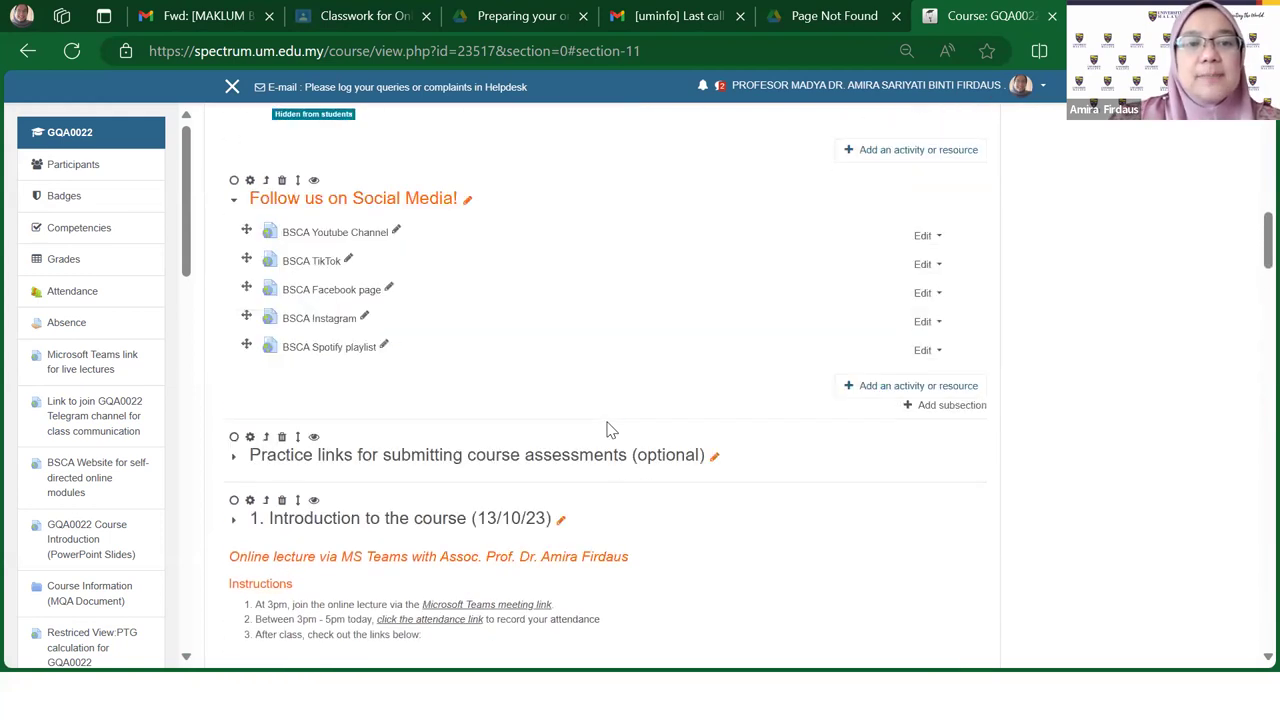
scroll(610, 430, down, 5)
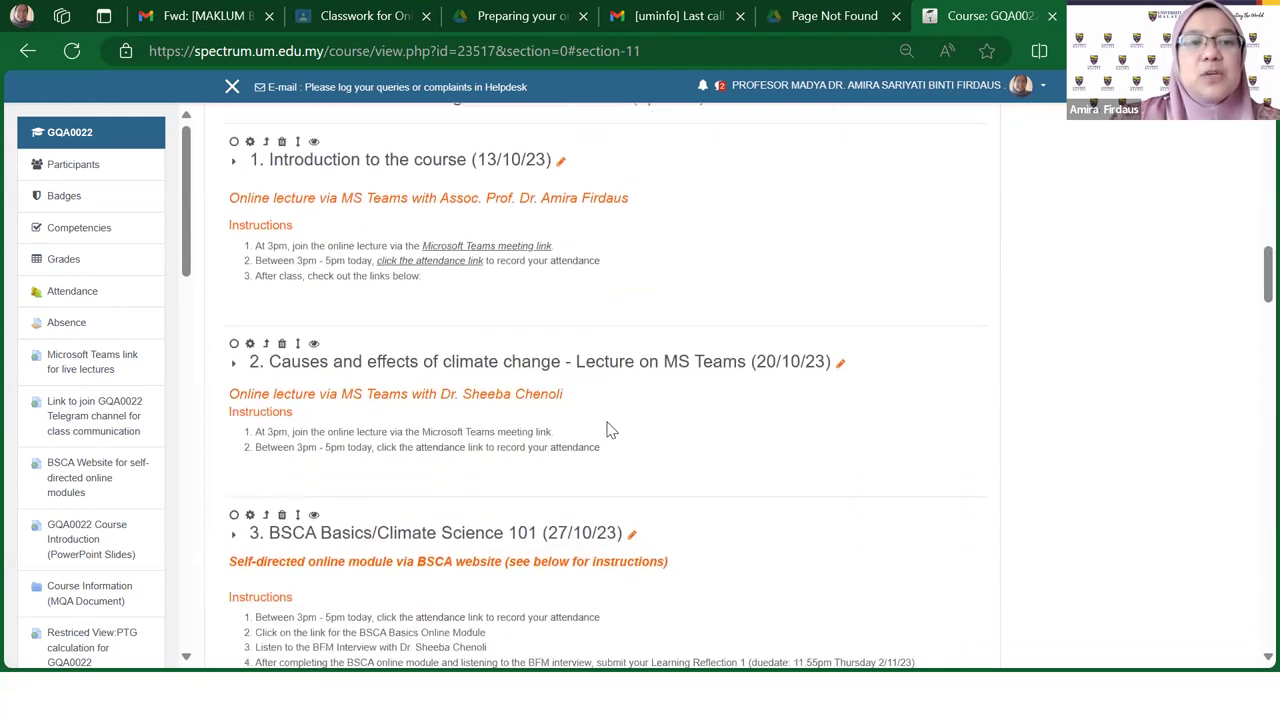
scroll(610, 430, up, 1)
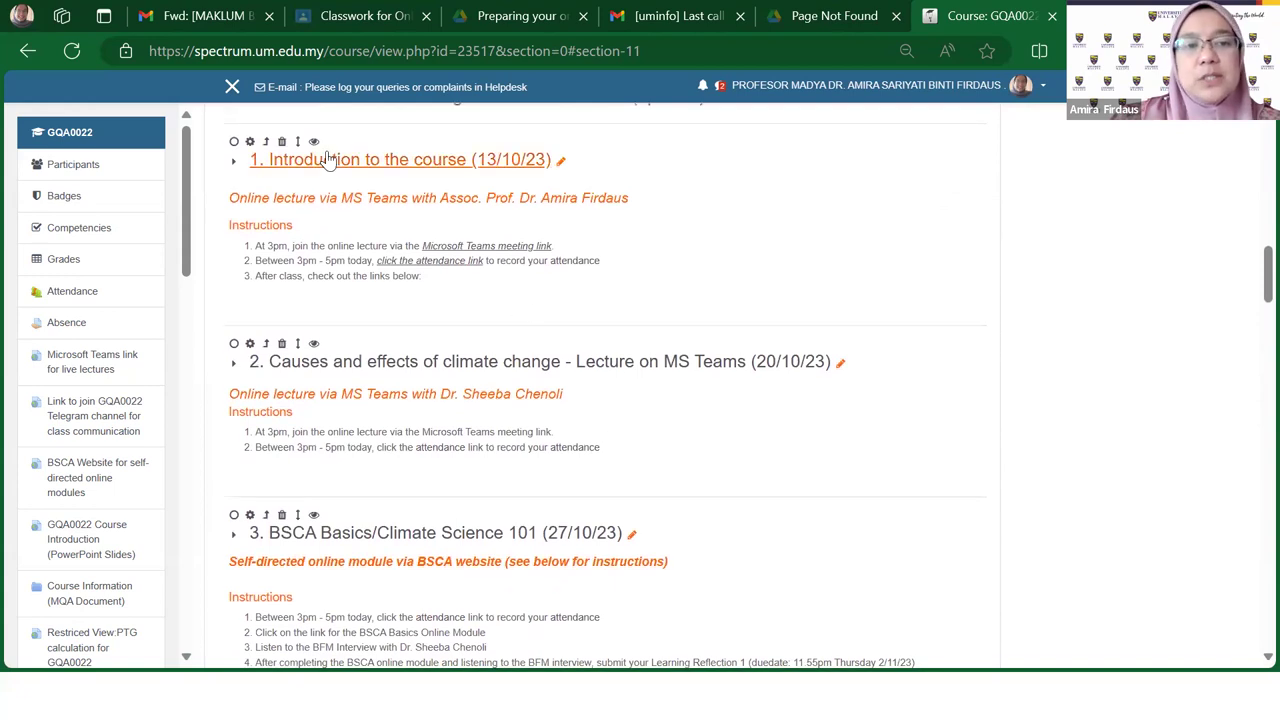
scroll(403, 231, up, 4)
scroll(503, 380, down, 4)
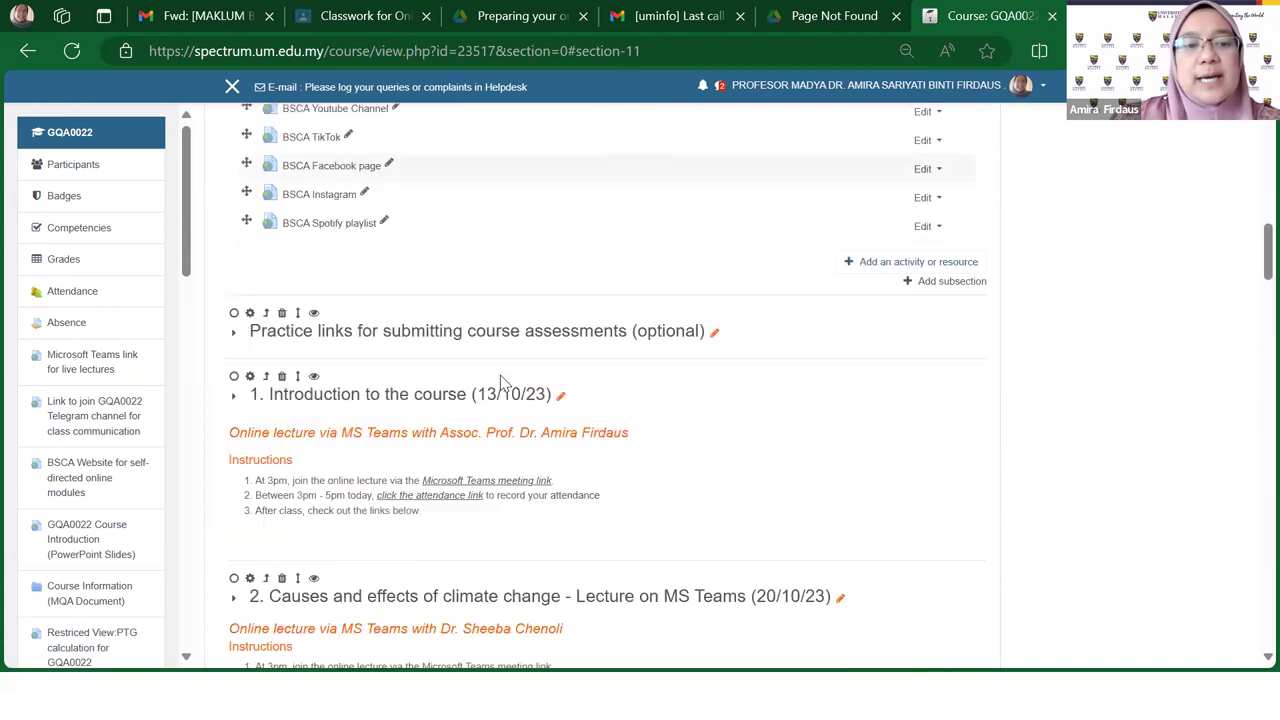
scroll(503, 380, down, 5)
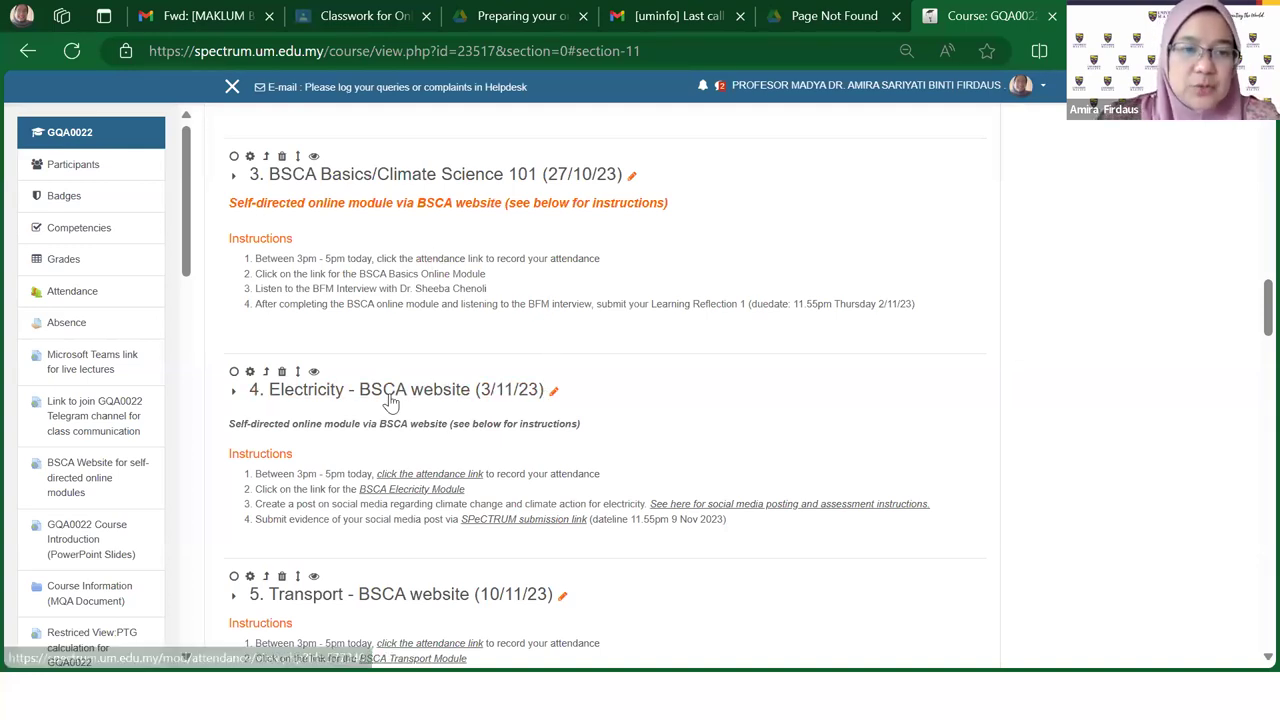
scroll(490, 482, down, 2)
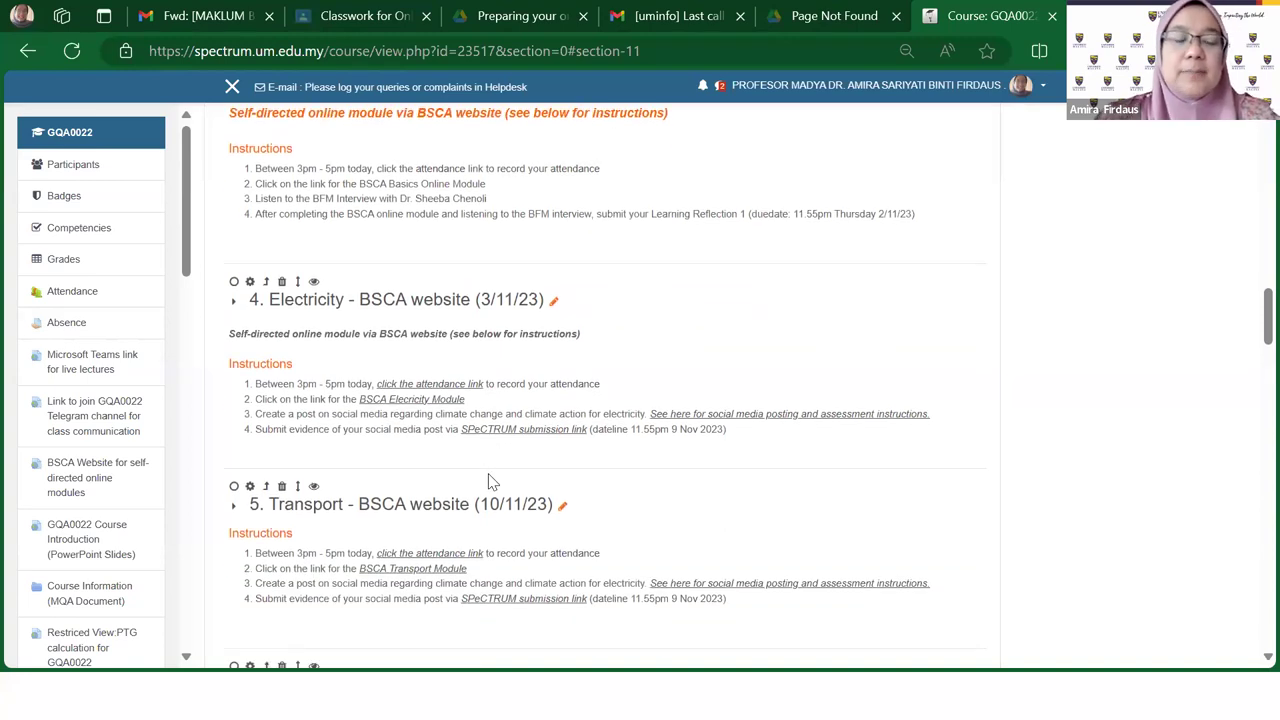
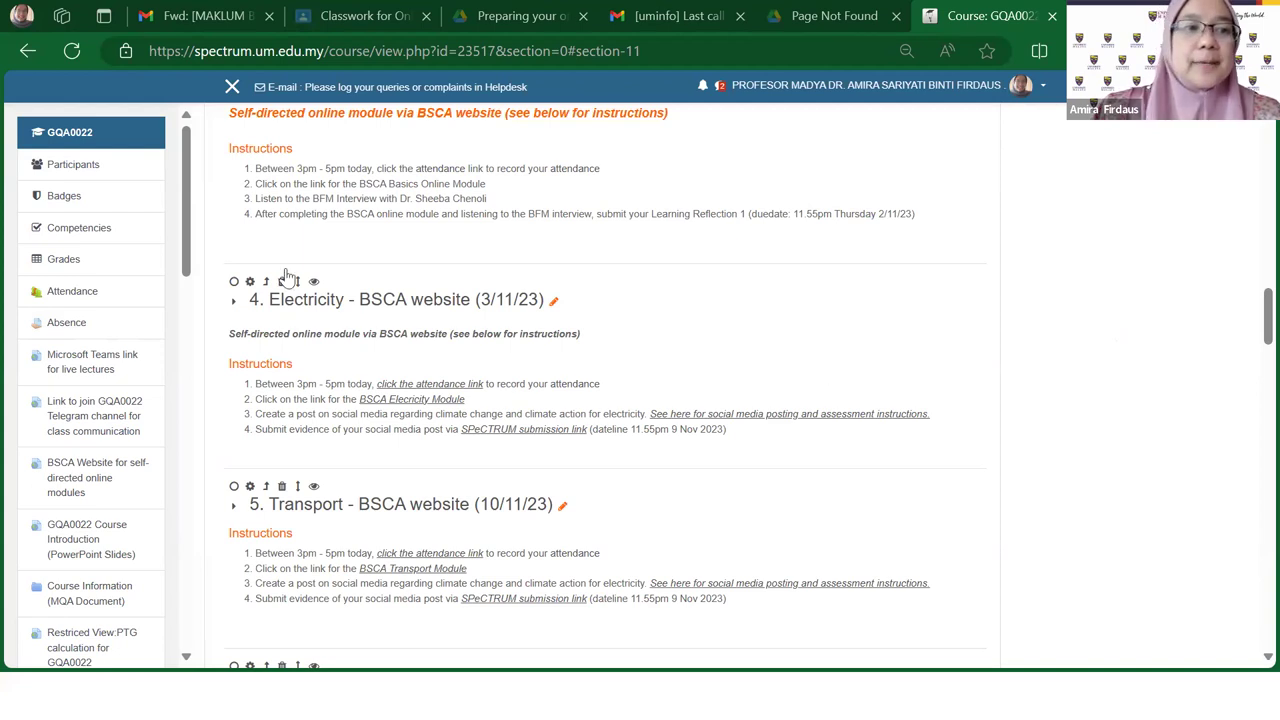
Step: Return to the GQA0022 Bite-Size Climate Action course page and scroll through its sections
click(84, 140)
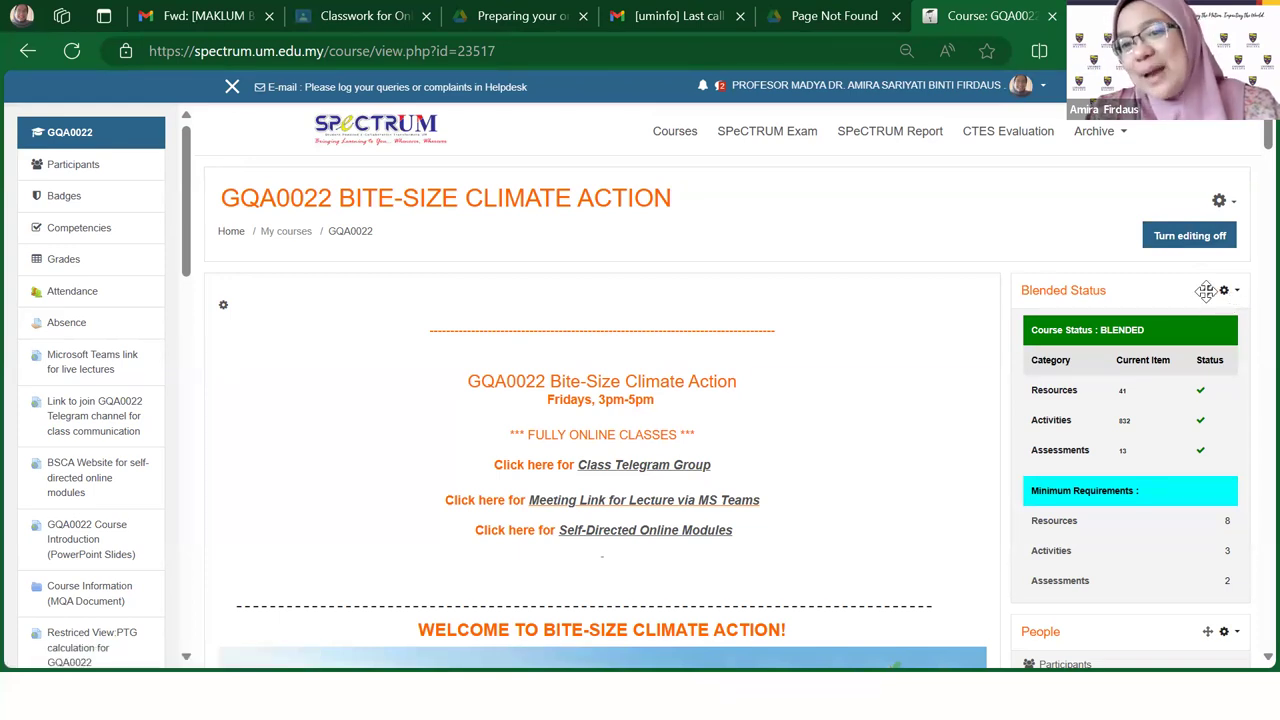
scroll(664, 505, down, 3)
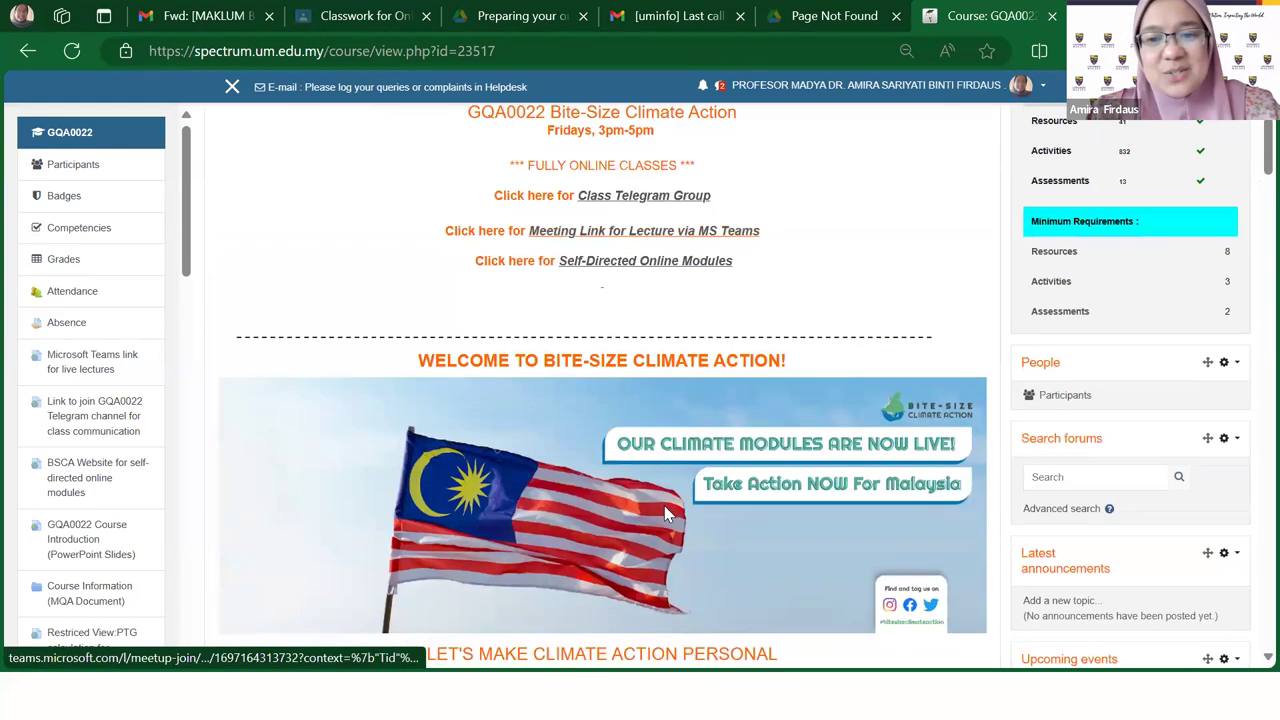
scroll(664, 505, down, 3)
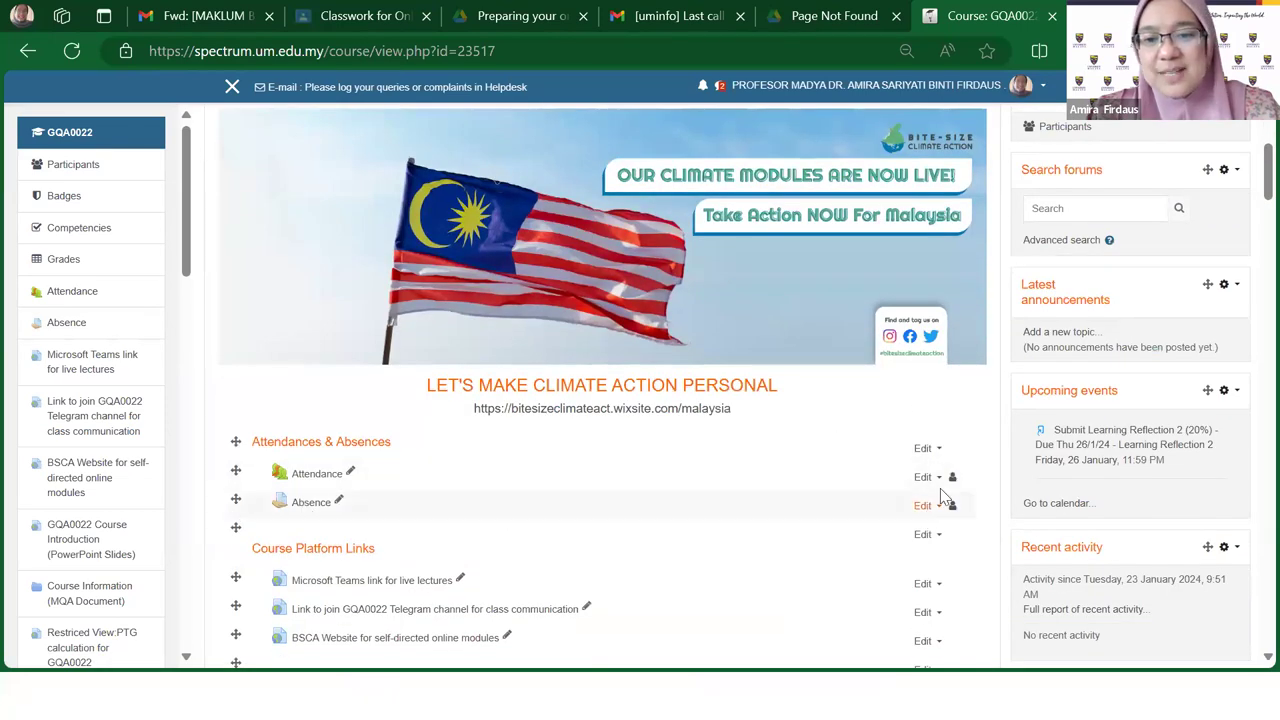
scroll(990, 400, up, 6)
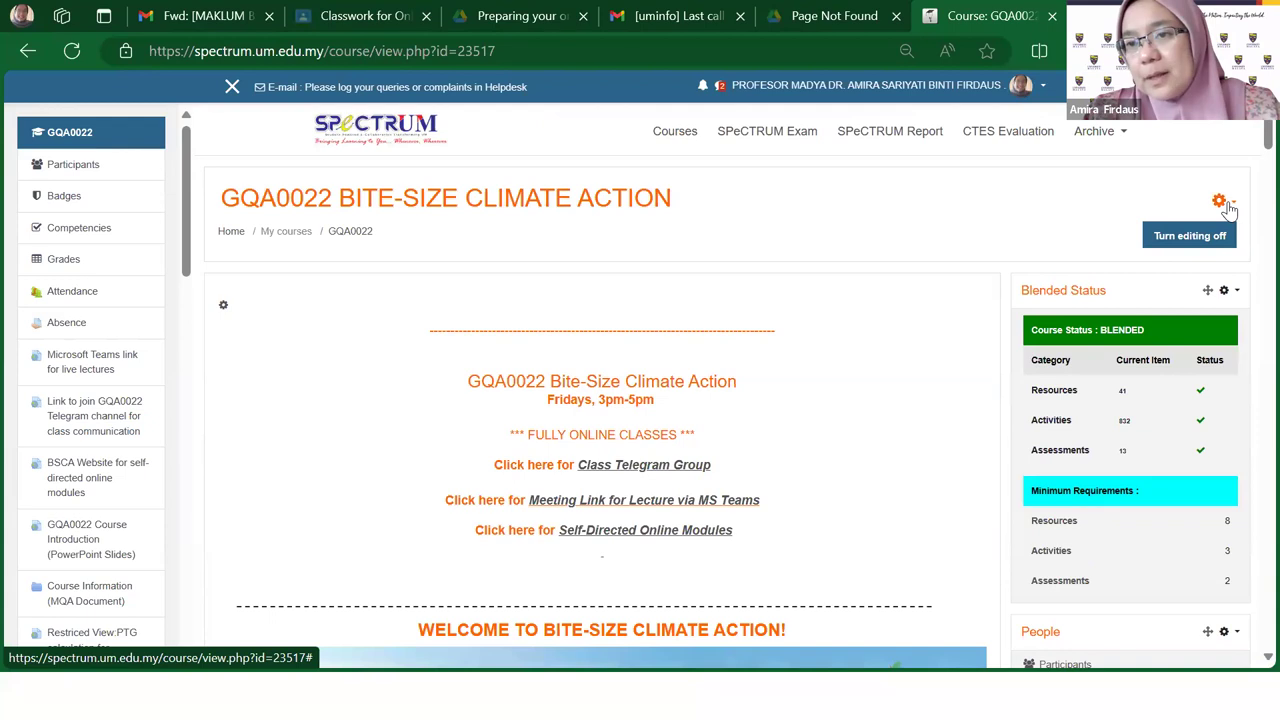
Step: Set browser zoom to 100% and open GQA0022's Course administration page via the gear menu's More..
click(1224, 203)
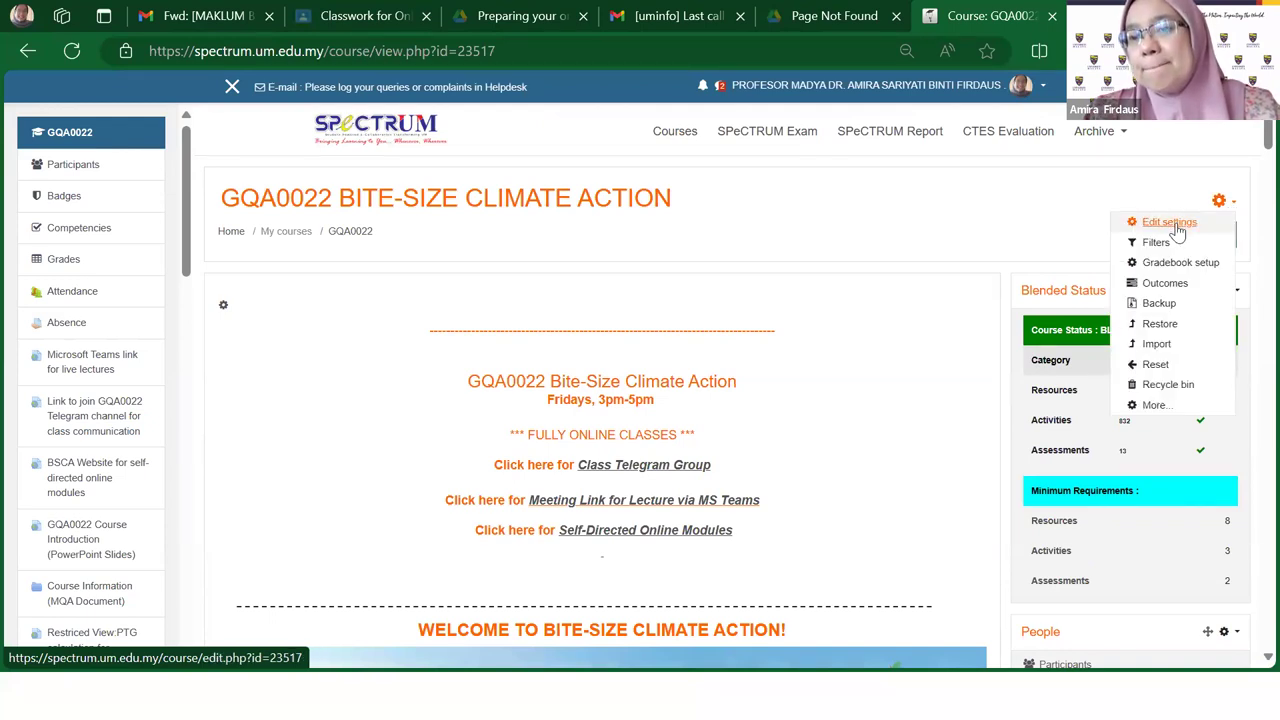
click(1219, 203)
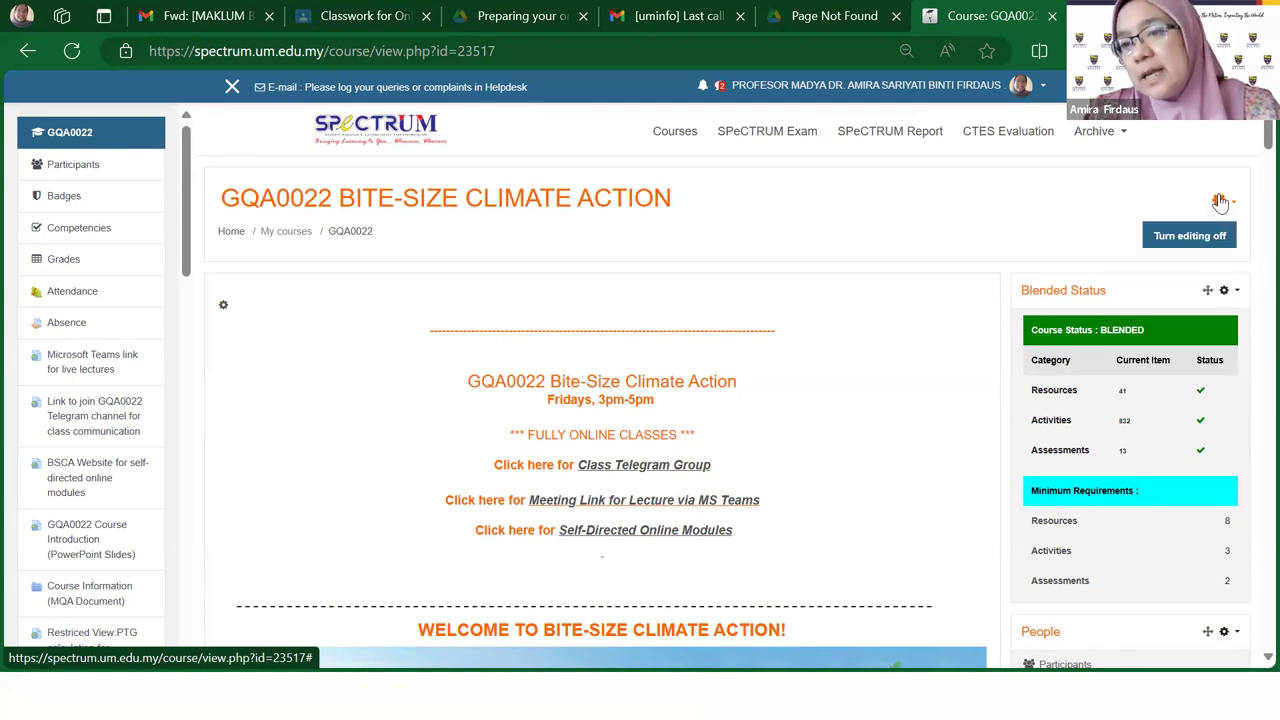
key(ctrl+plus)
key(ctrl+plus)
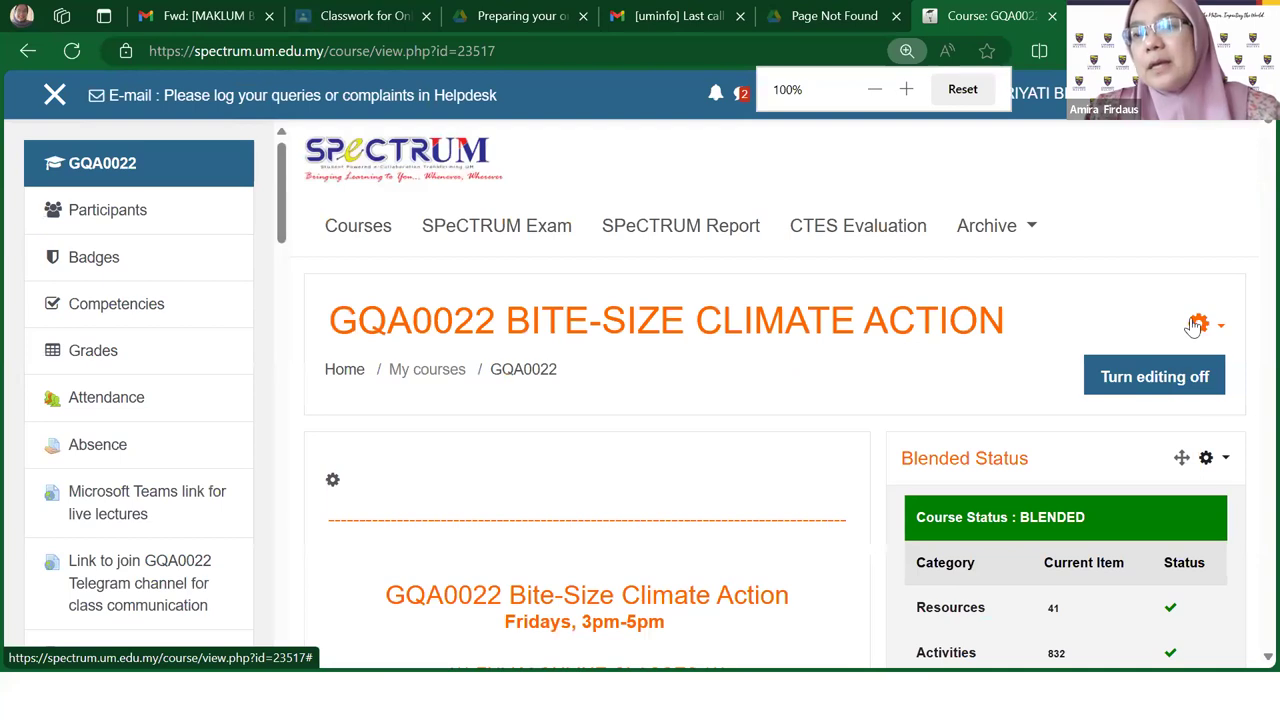
click(1199, 327)
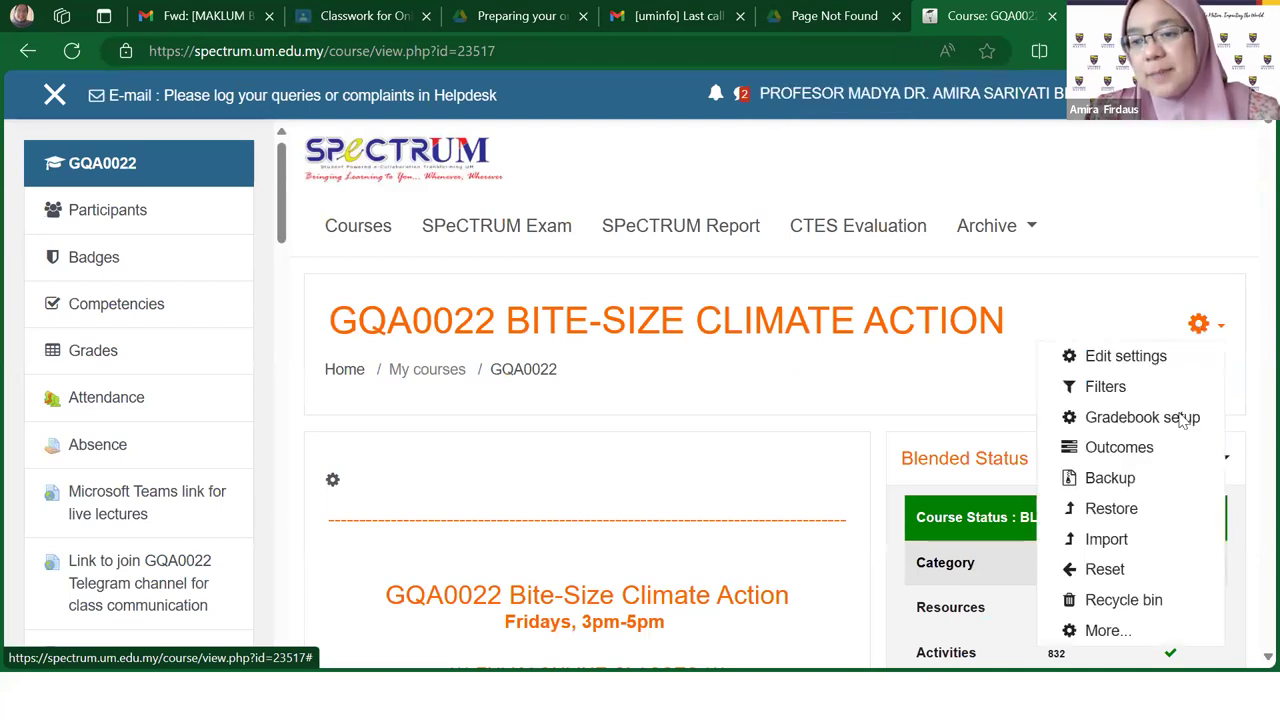
click(1104, 634)
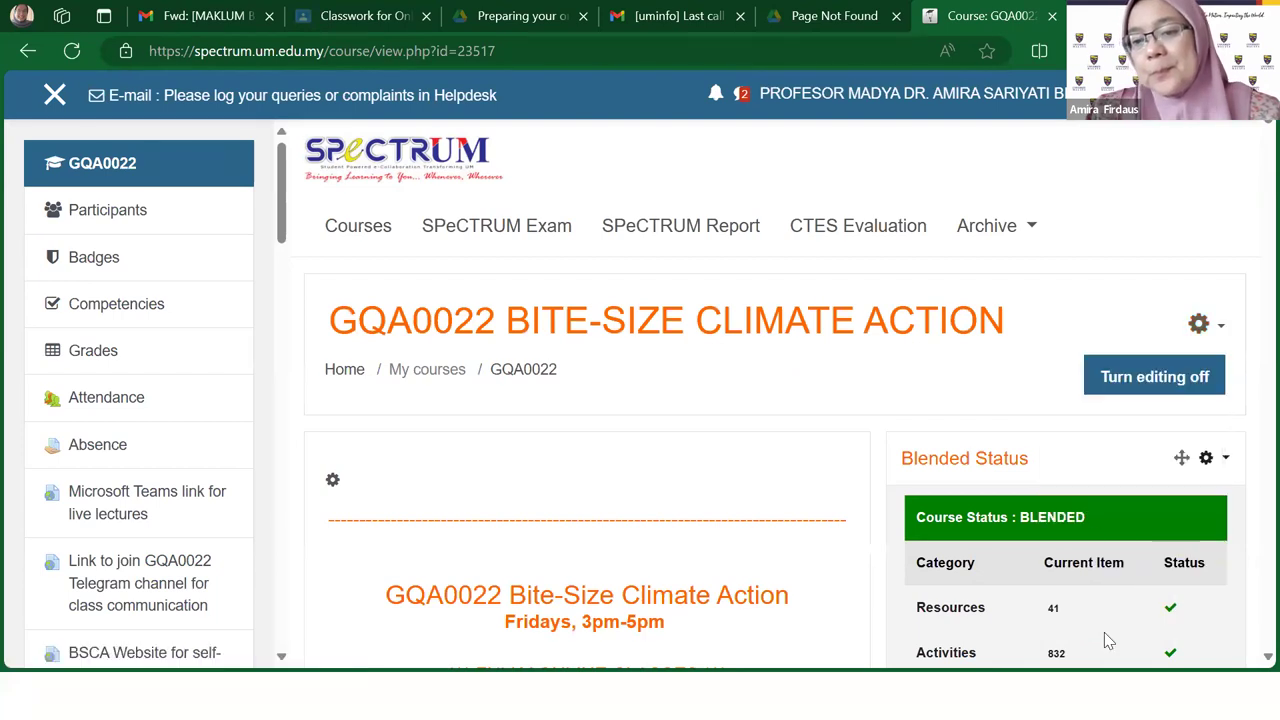
scroll(841, 492, down, 1)
scroll(841, 492, down, 1)
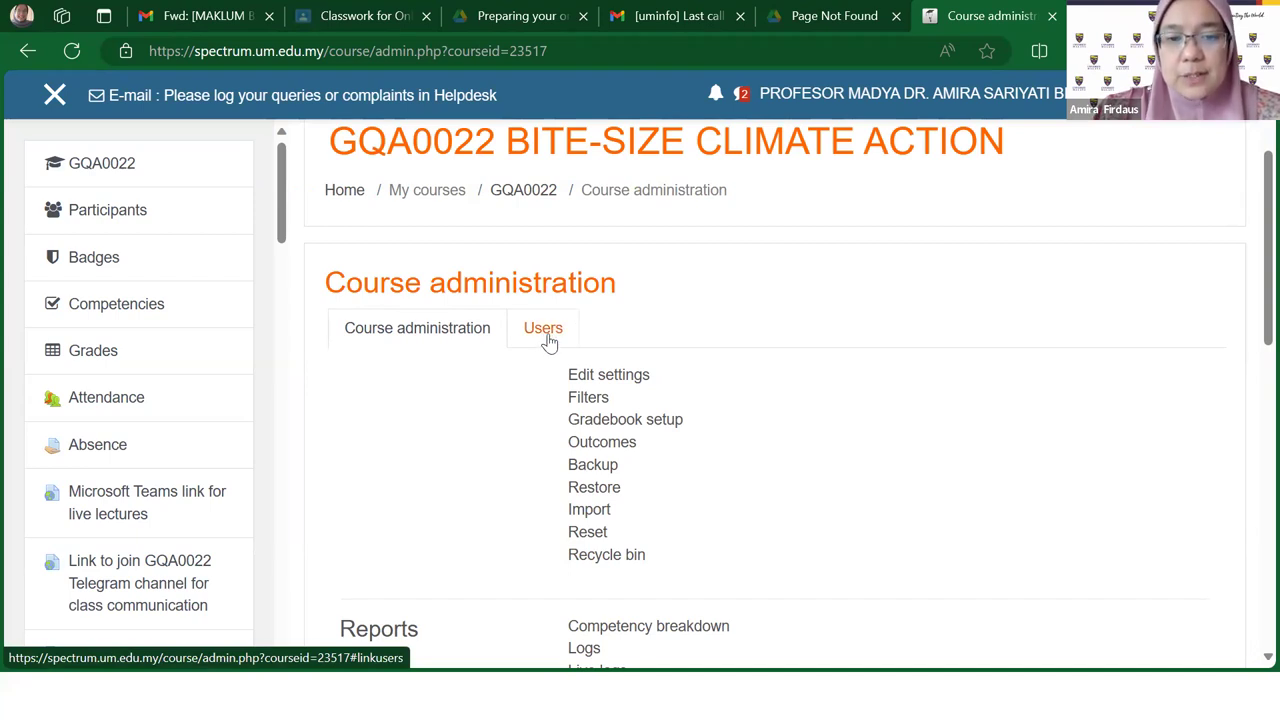
Step: Open Enrolment methods from the Users tab, showing Manual enrolments with 104 users
click(546, 336)
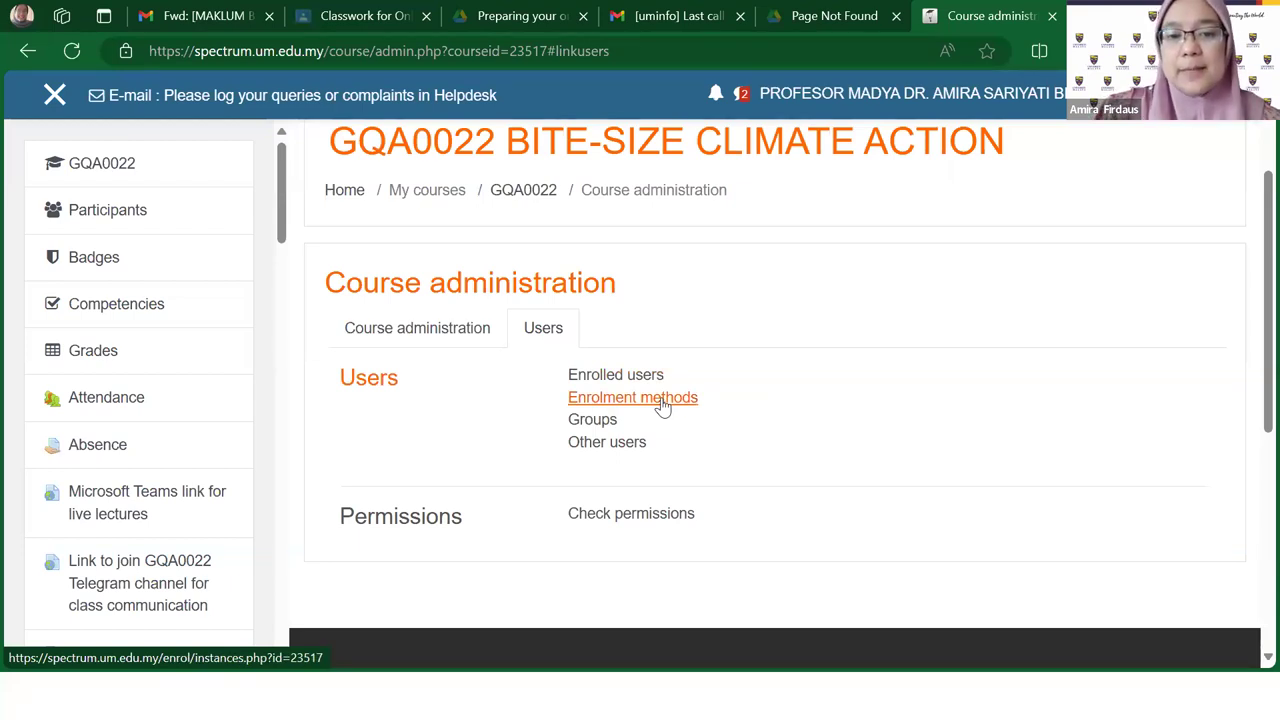
click(662, 400)
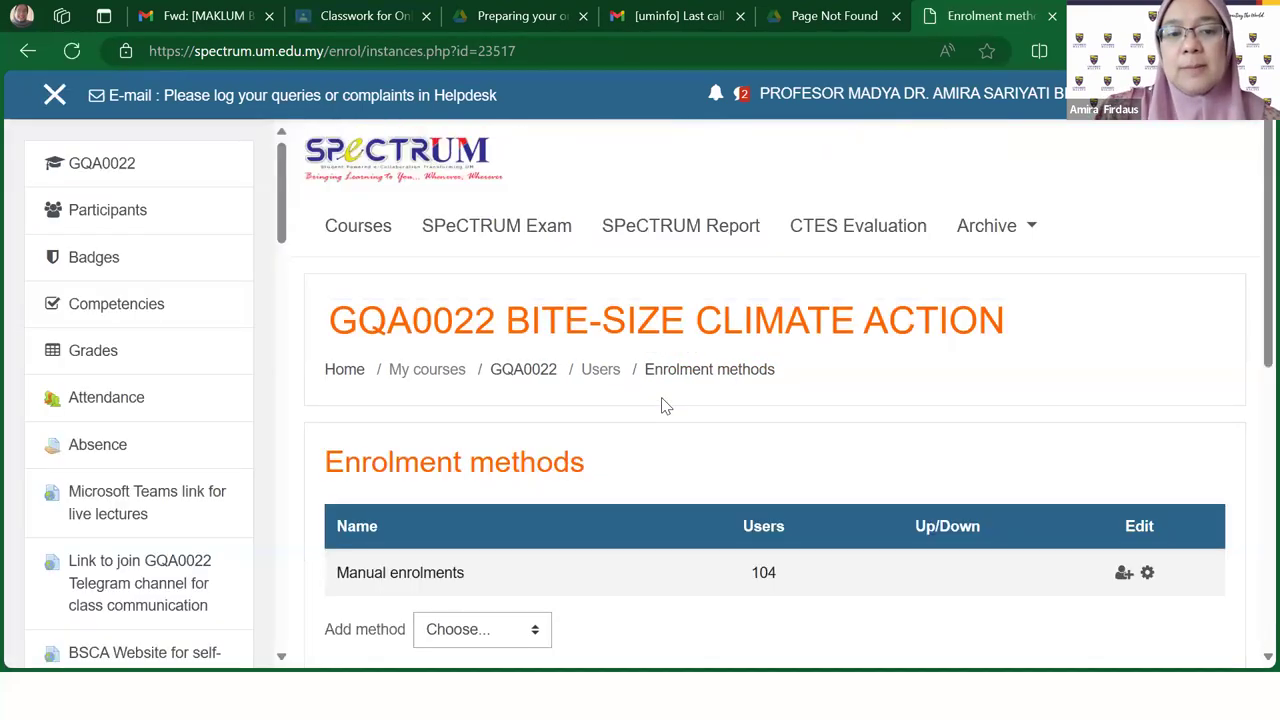
Step: Open the Manual enrolments Enrol users page and focus the Enrolled users search
scroll(663, 406, down, 2)
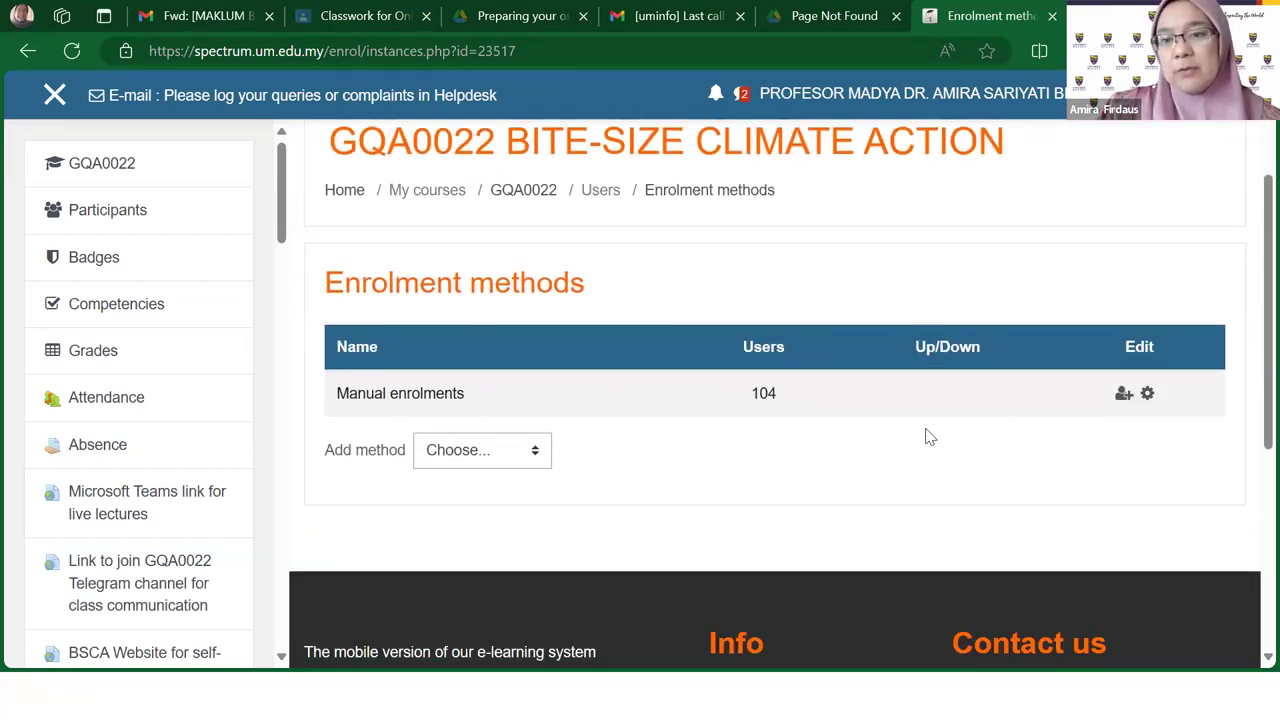
click(1124, 398)
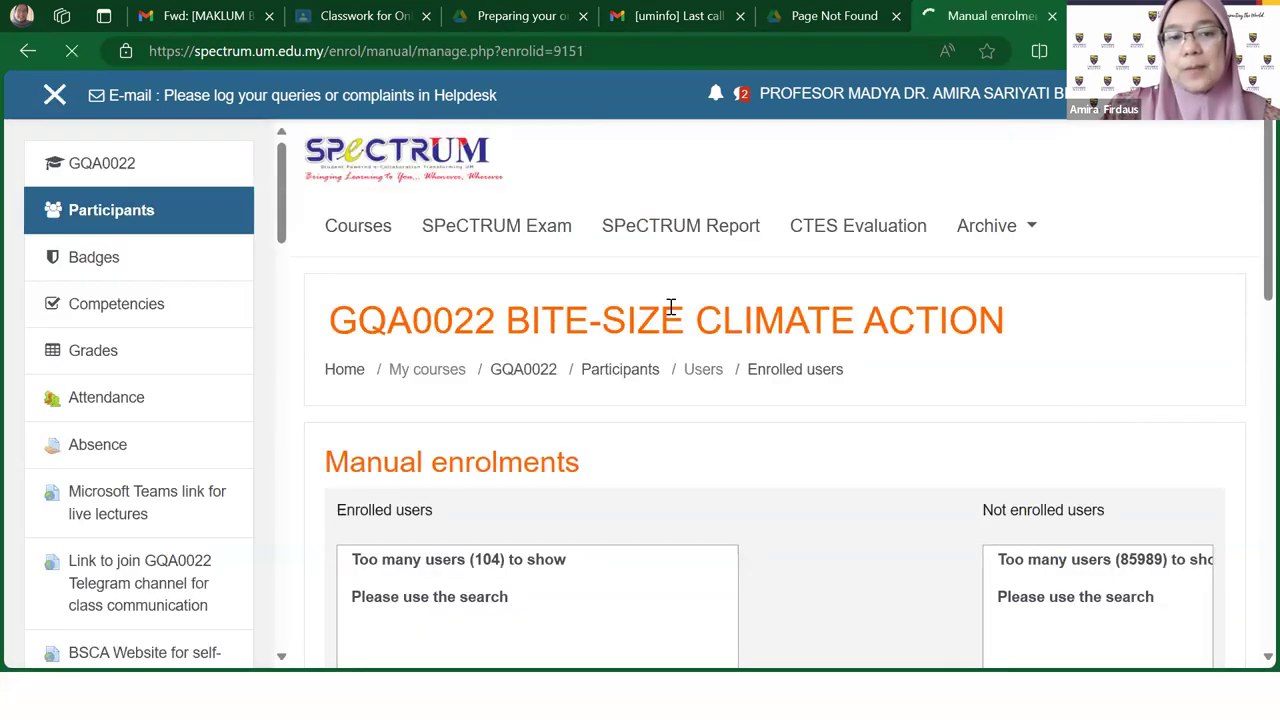
scroll(669, 306, down, 4)
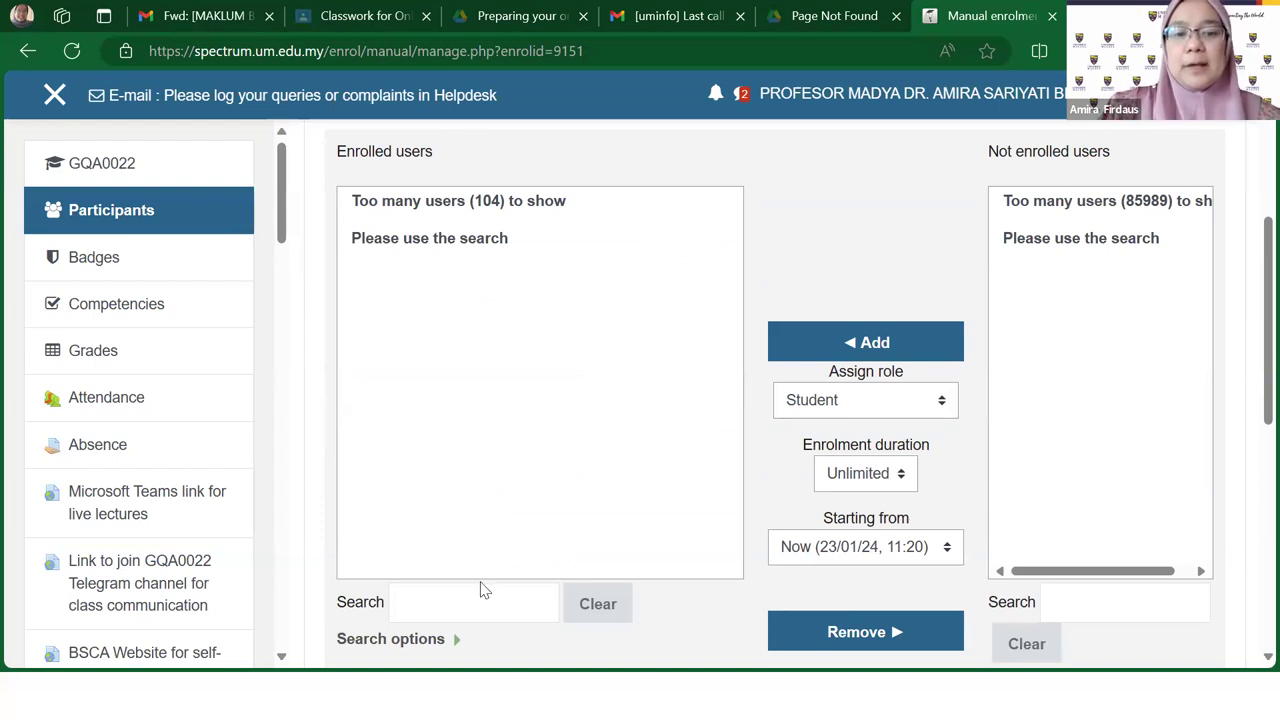
click(422, 597)
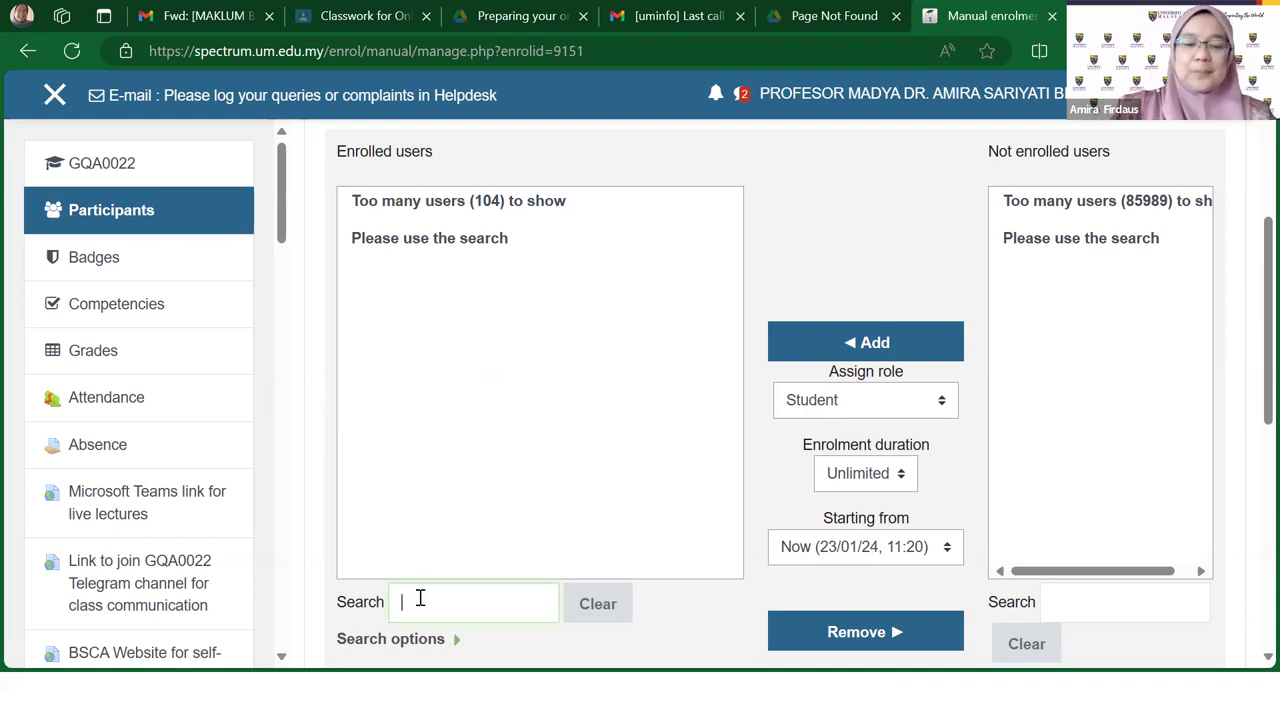
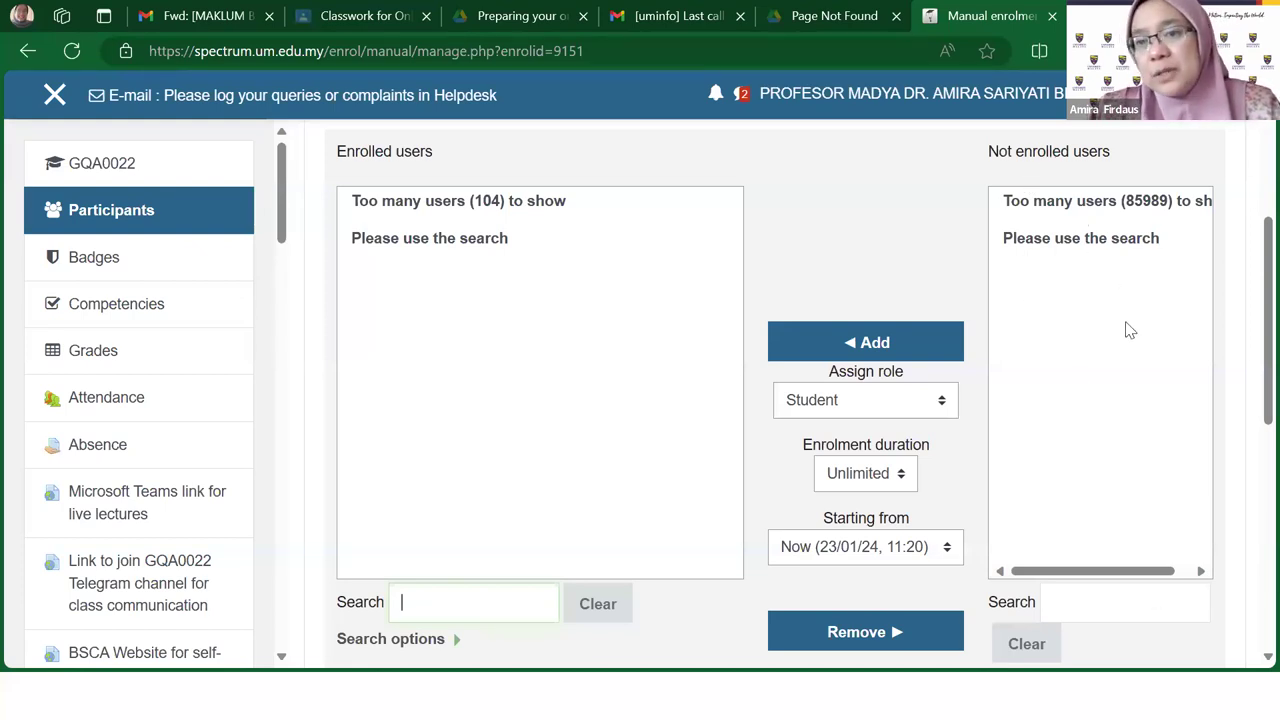
Step: Search not-enrolled users for the student's name and select the matching account
click(1135, 601)
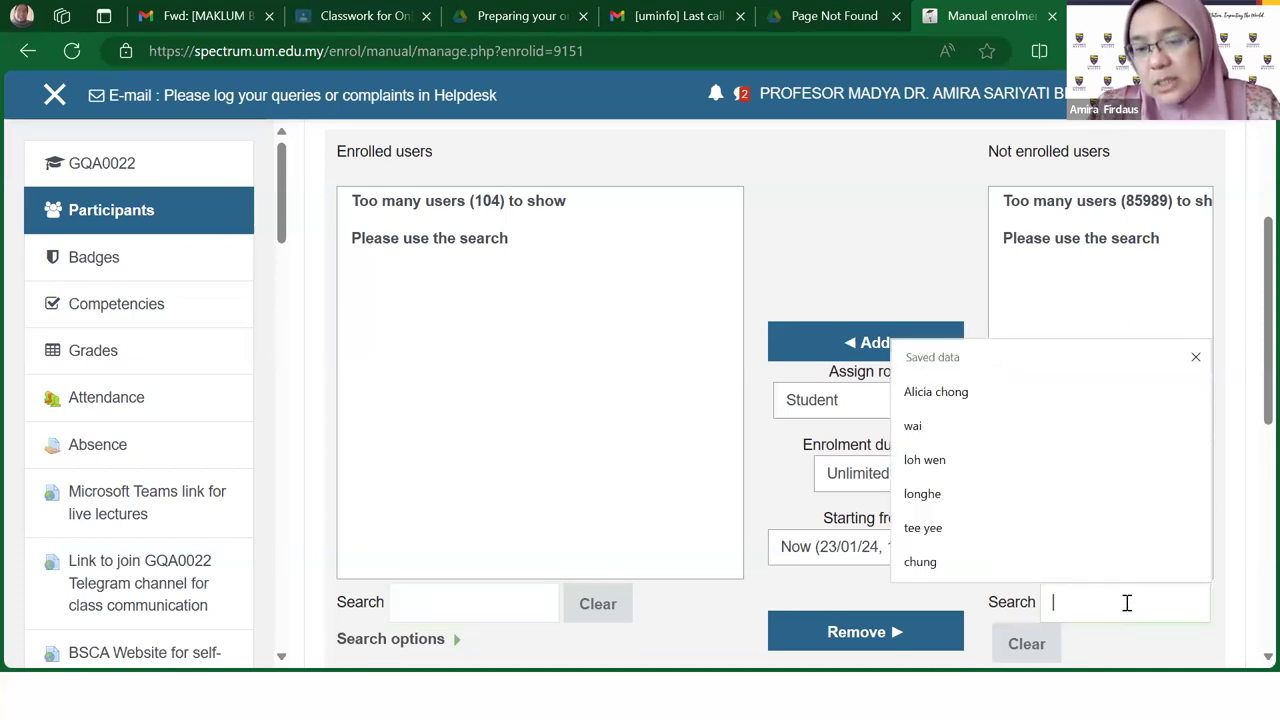
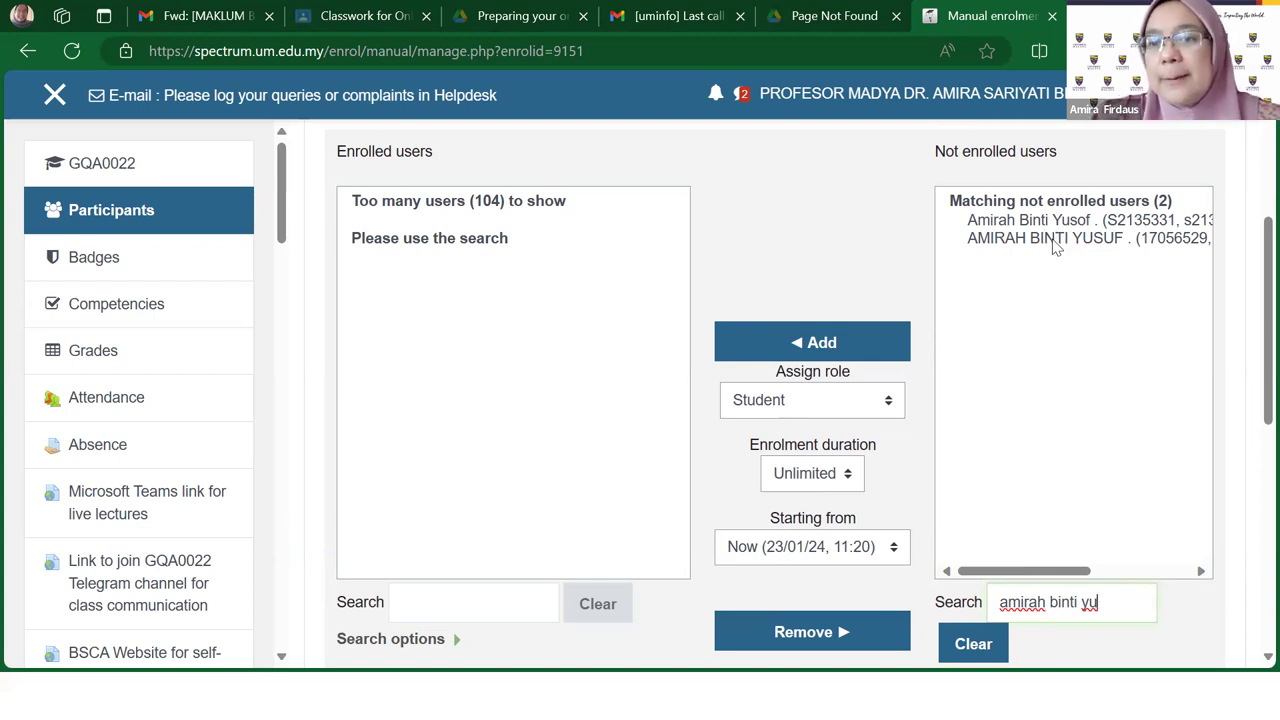
click(1055, 242)
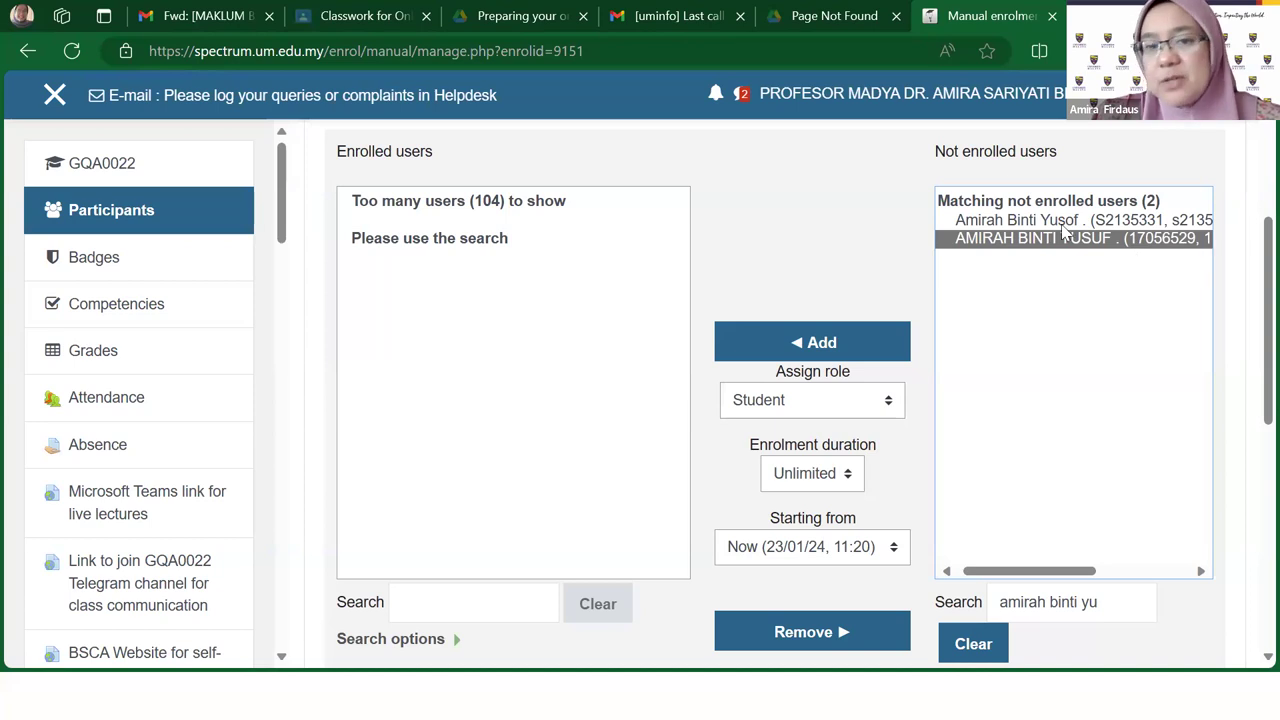
Step: Add the selected student with the Student role, bringing enrolled users to 105
click(806, 348)
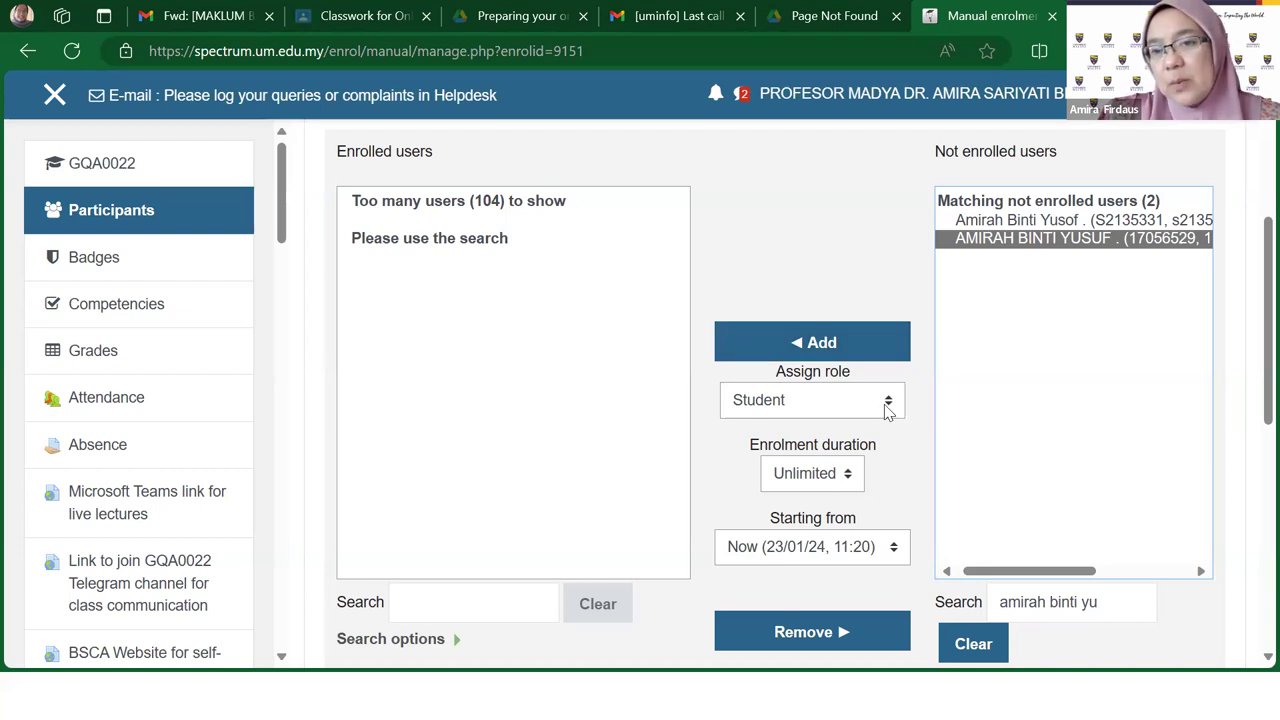
click(885, 404)
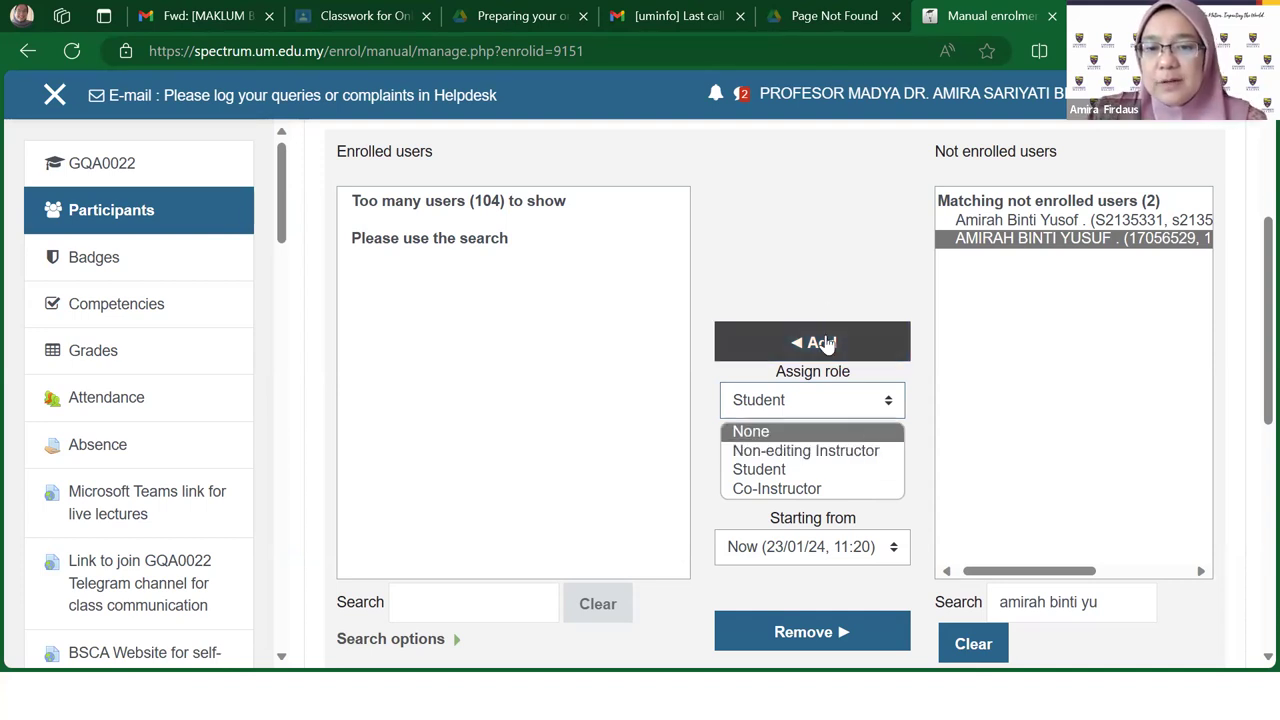
click(825, 343)
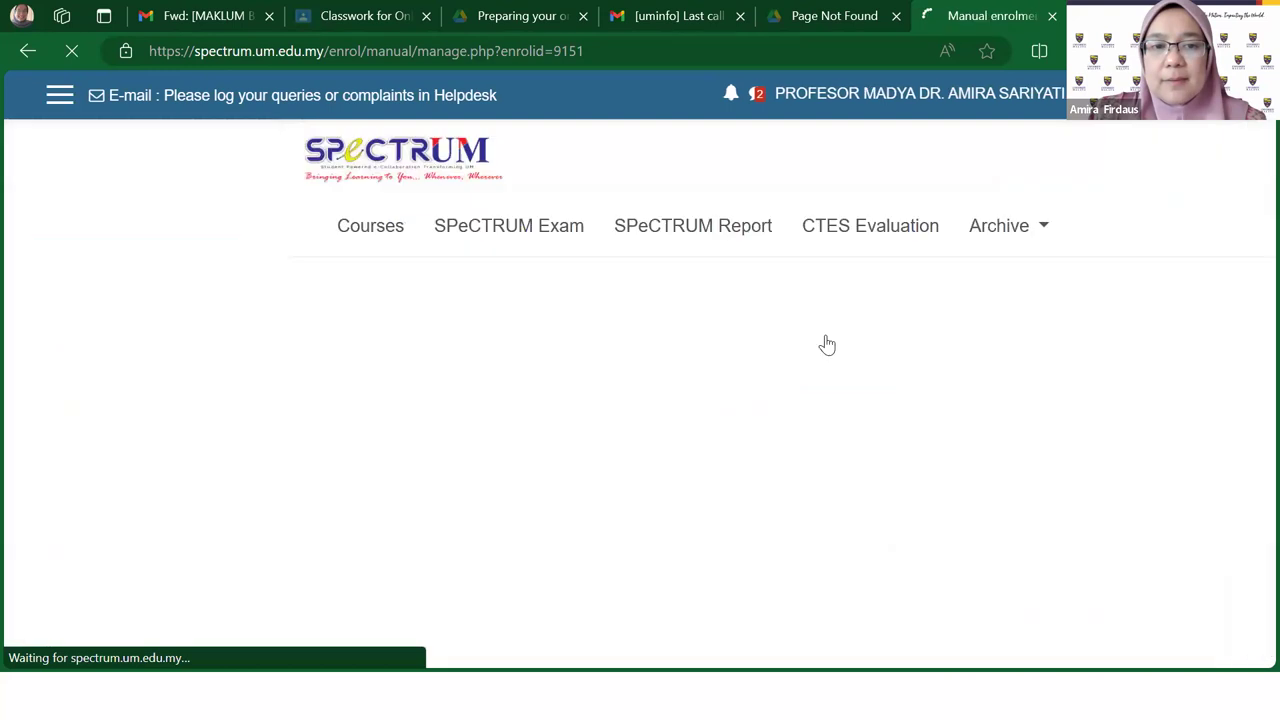
scroll(548, 398, down, 4)
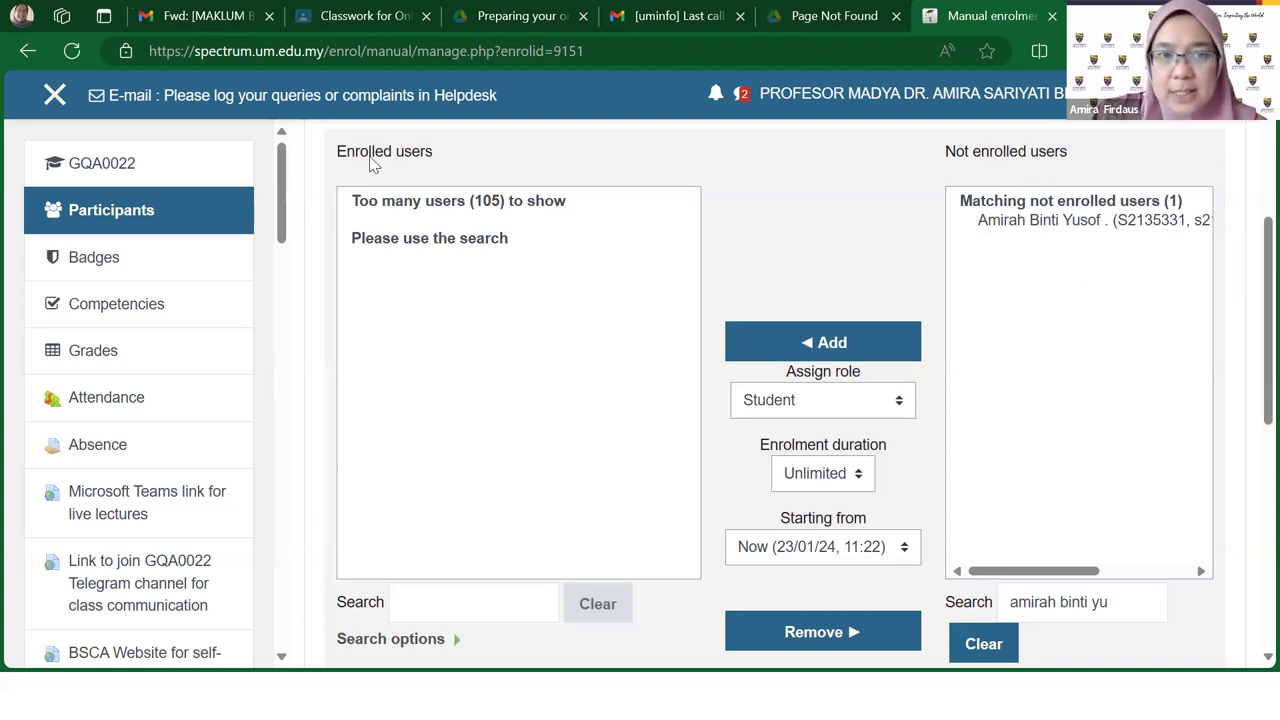
click(448, 601)
Step: Filter enrolled users by the student's first name to confirm the enrolment
text(a)
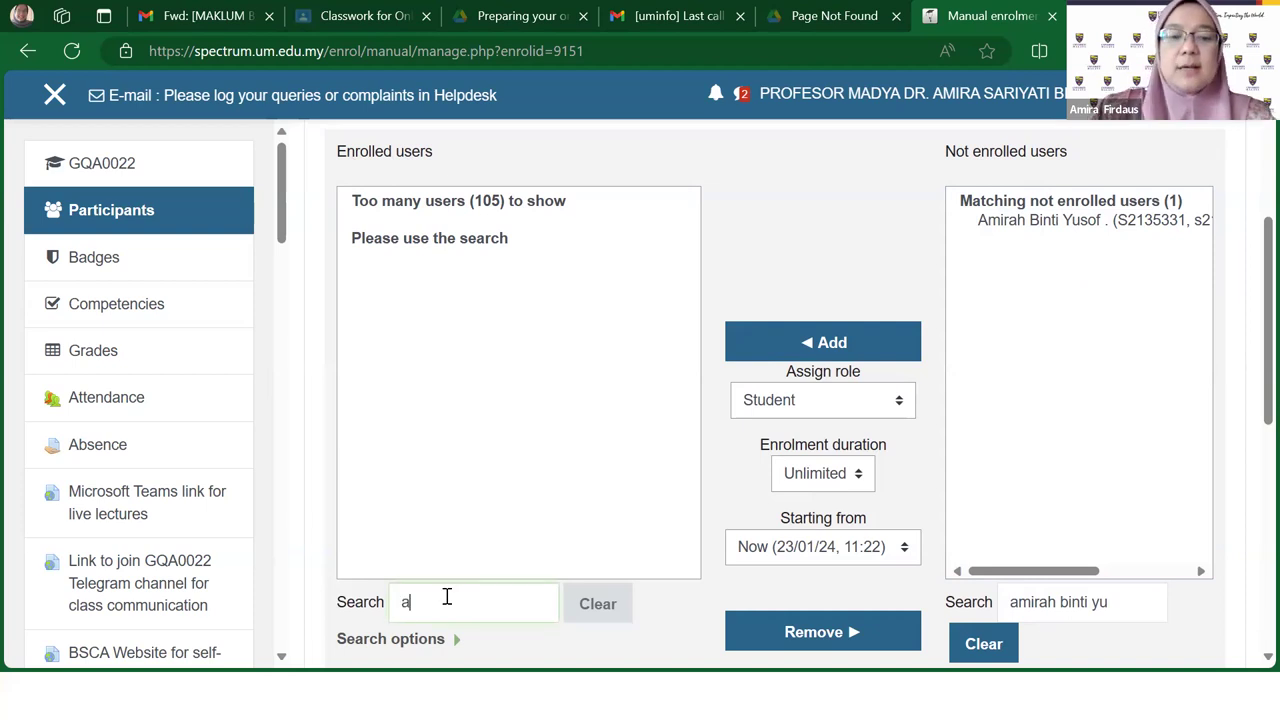
text(mirah)
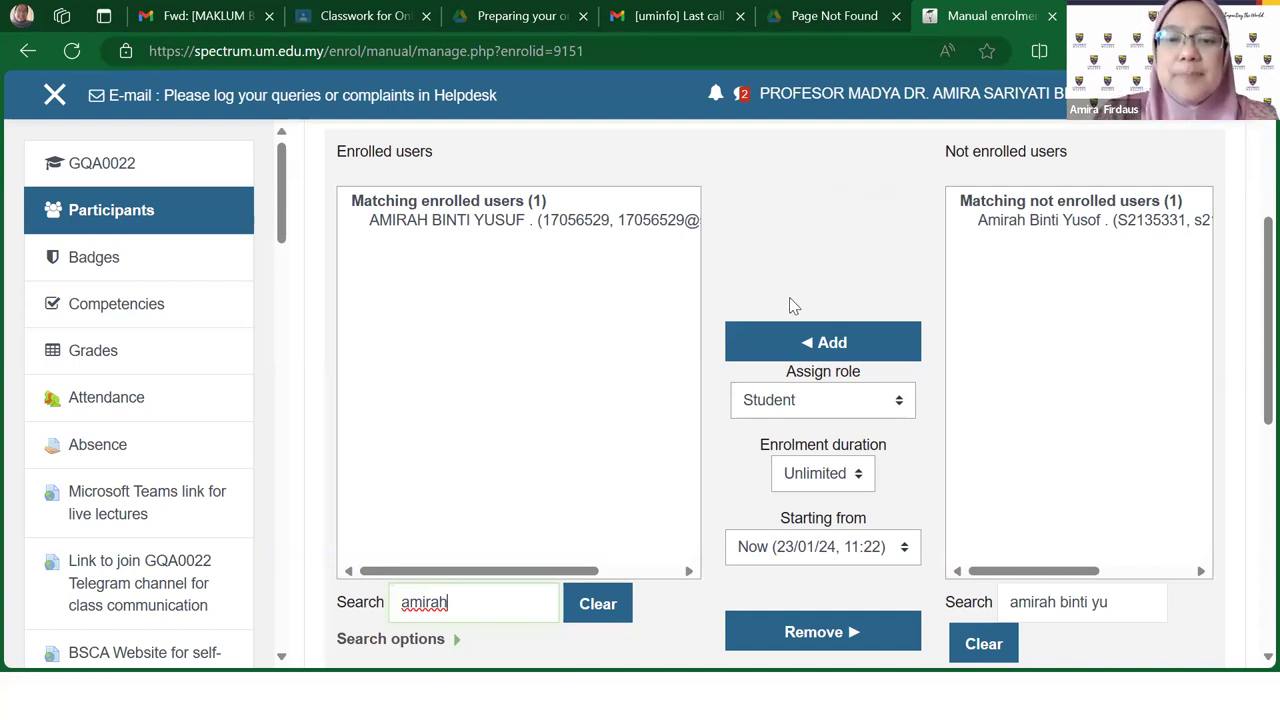
click(901, 402)
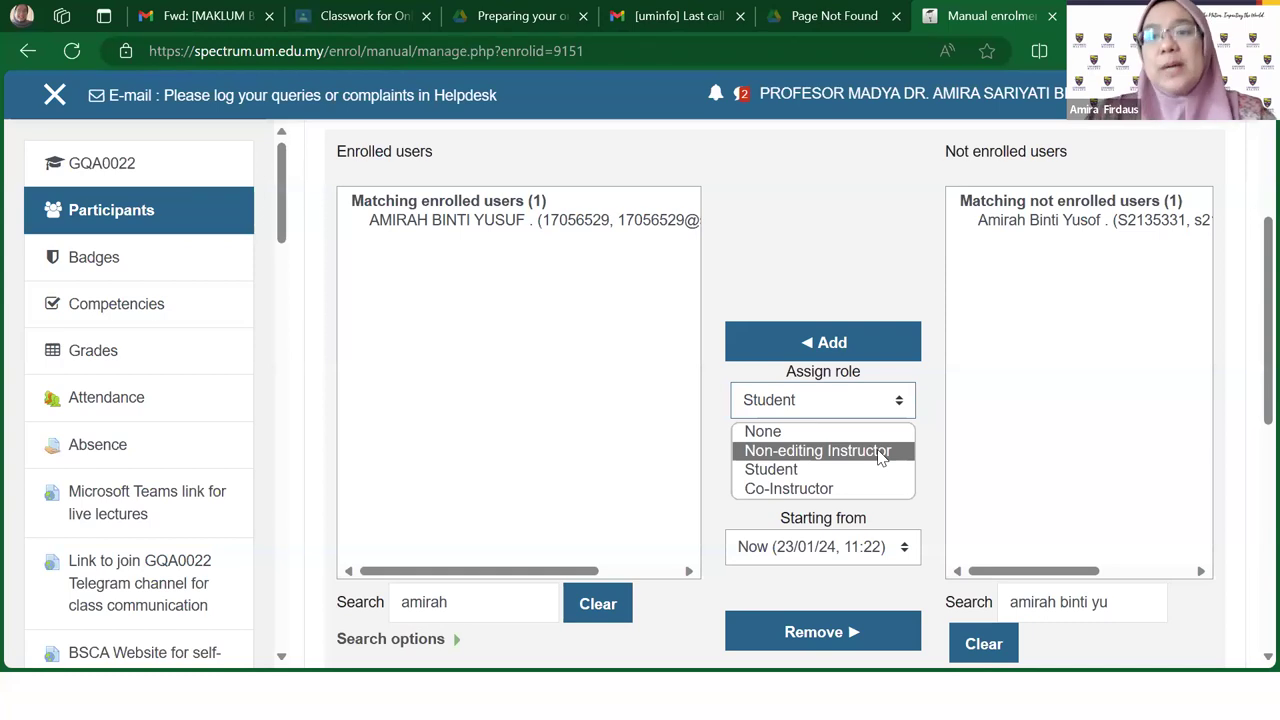
click(660, 226)
click(1095, 222)
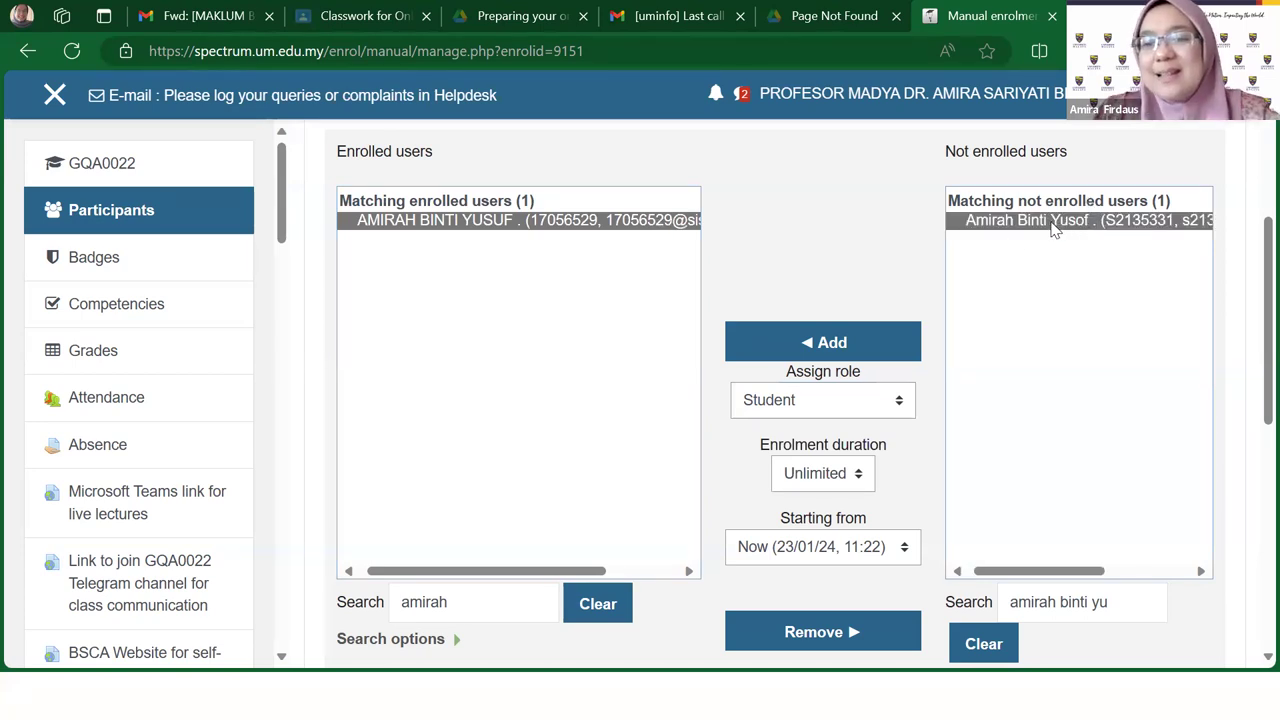
drag(1114, 606, 995, 603)
Step: Search not-enrolled users for the colleague's name and add the second match as Co-Instructor
key(BackSpace)
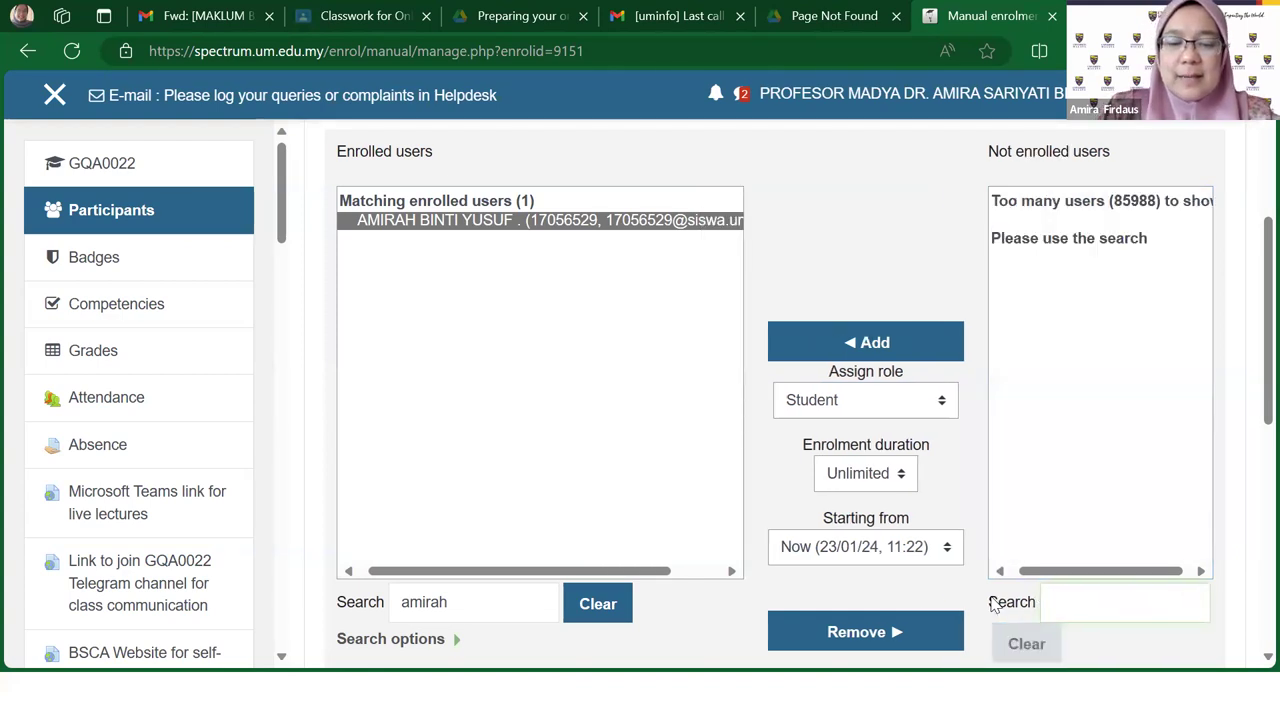
text(za)
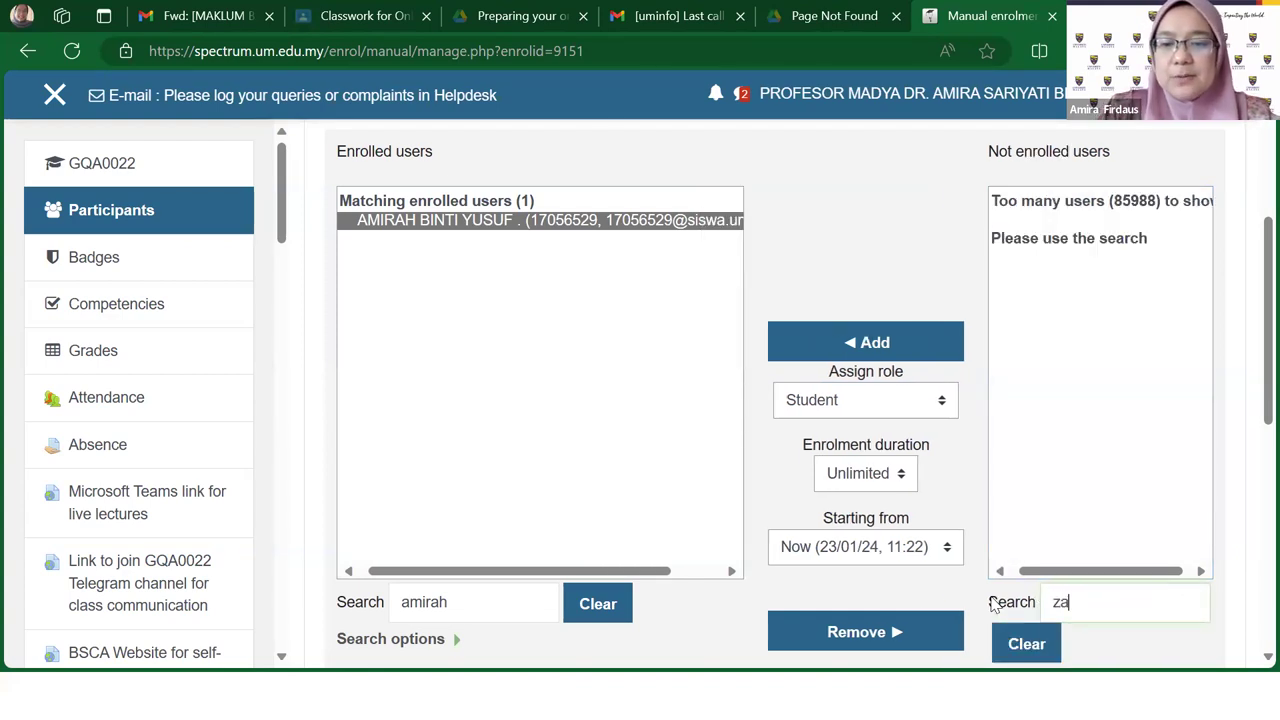
key(BackSpace)
key(BackSpace)
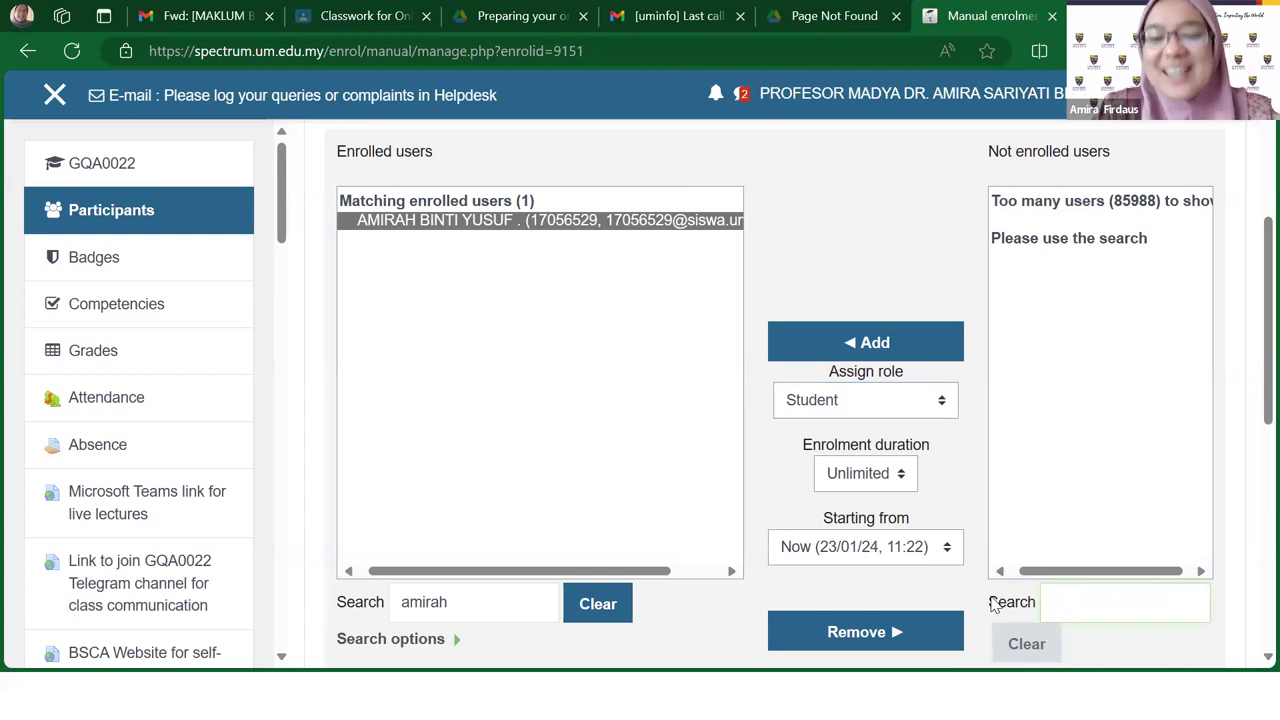
text(ferlynda)
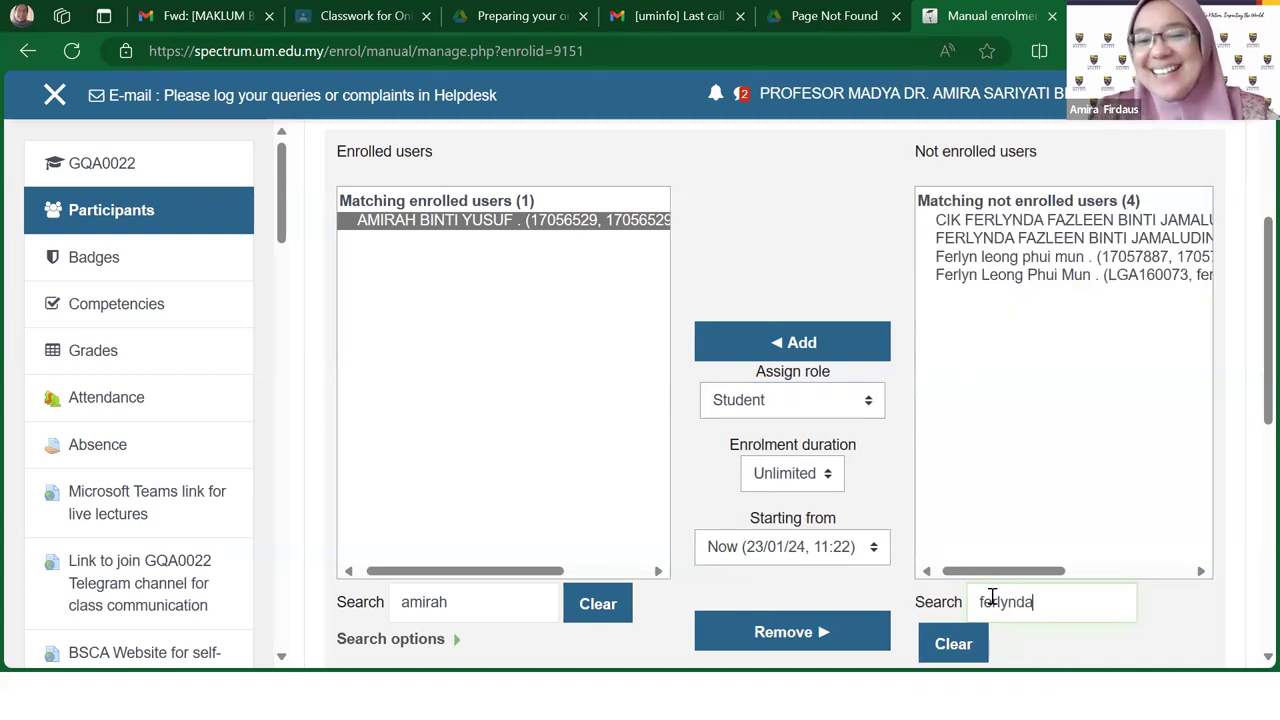
click(1070, 240)
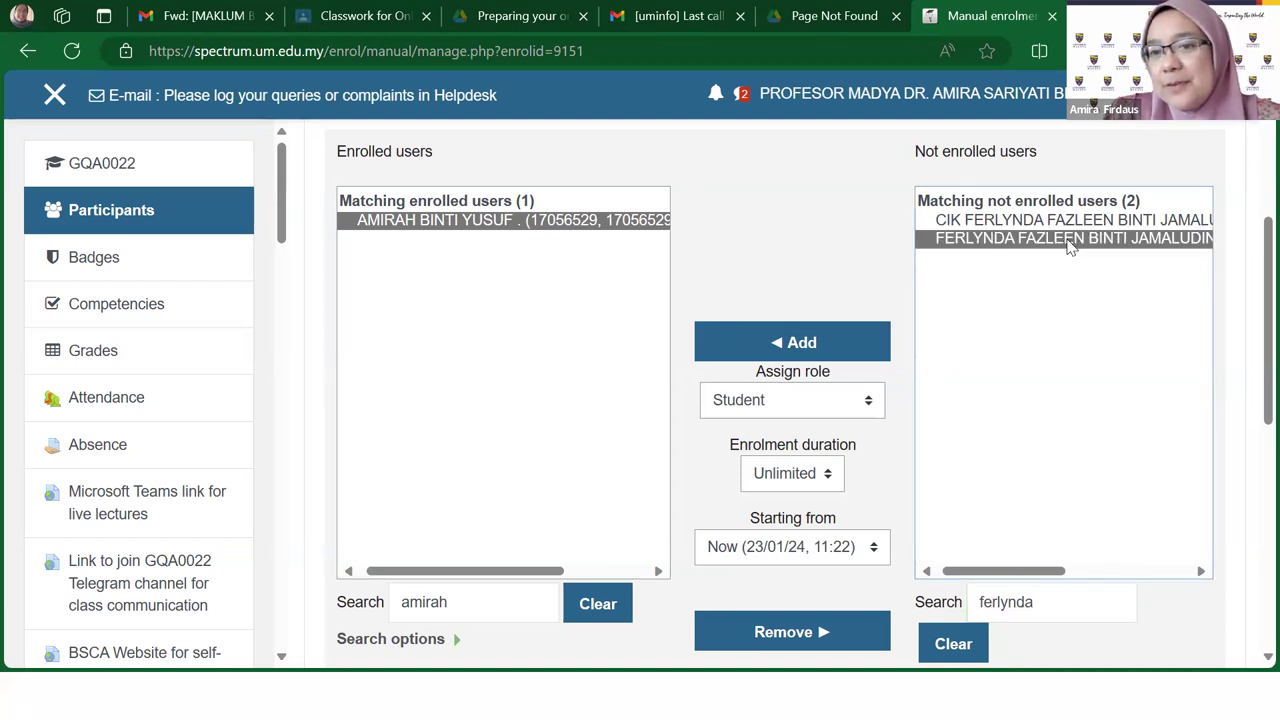
click(870, 403)
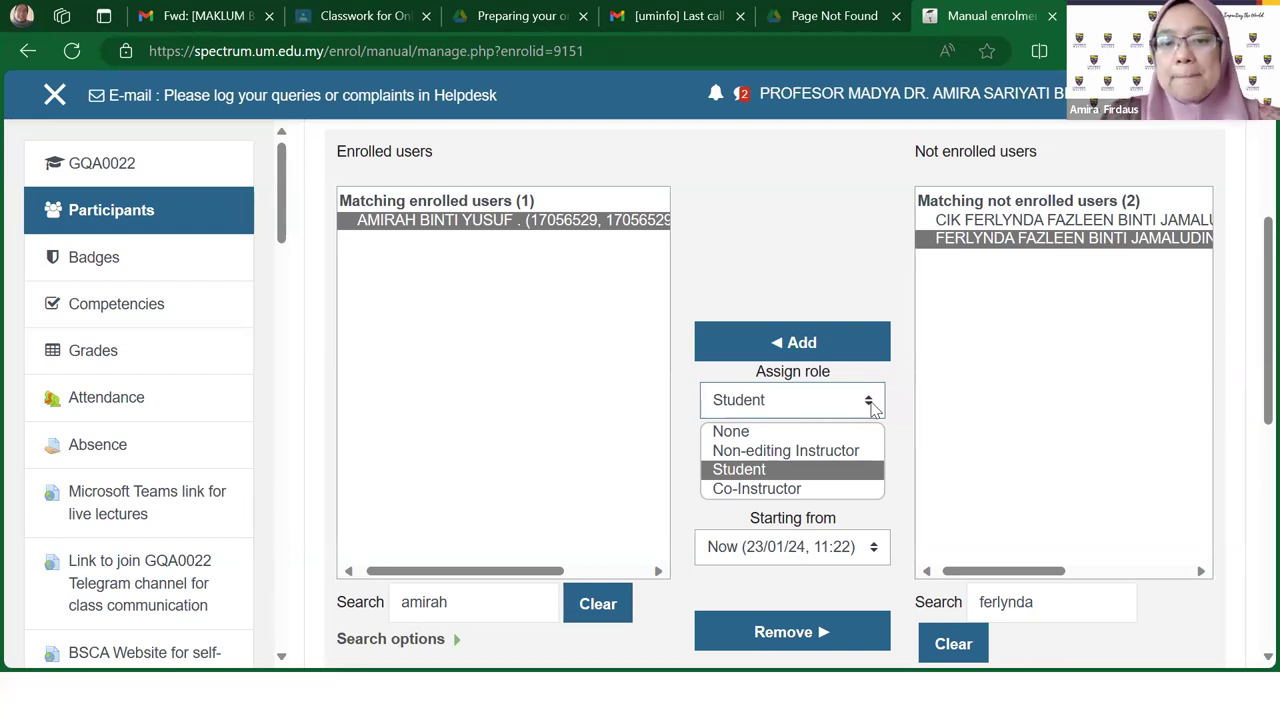
click(790, 490)
click(801, 342)
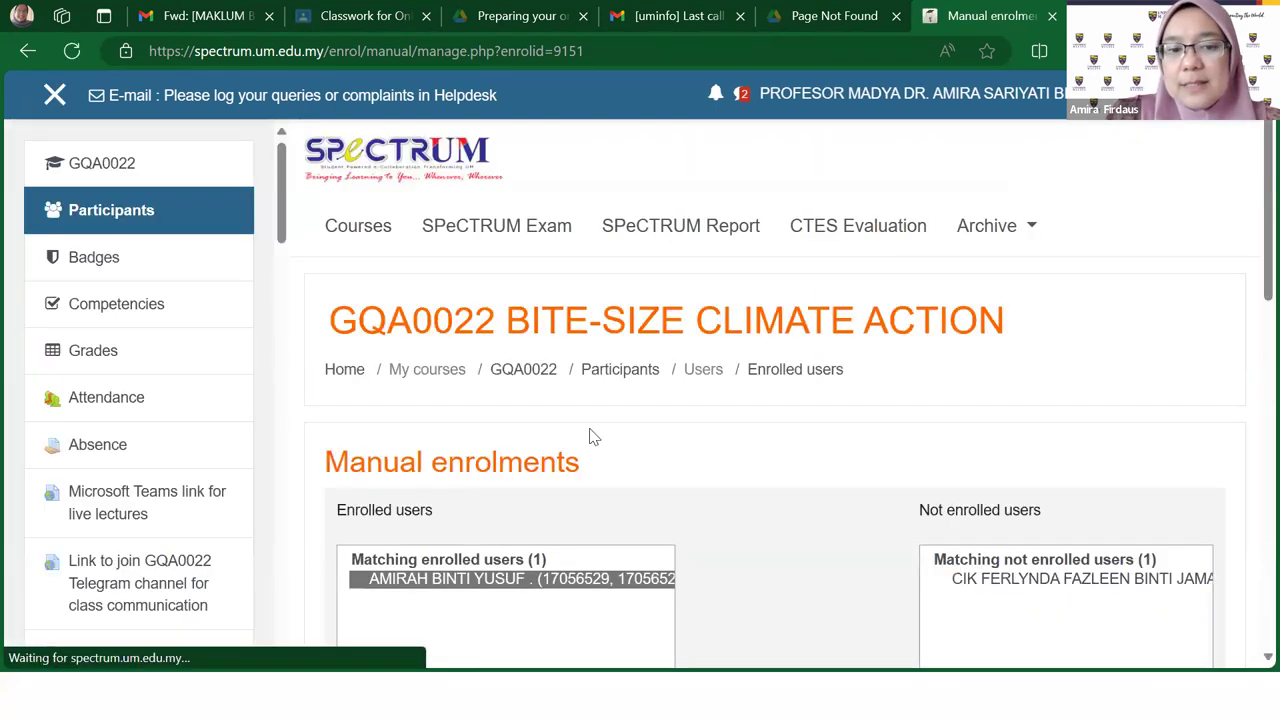
Step: Filter enrolled users by the colleague's name, inspect the entry, and close the navigation drawer
click(455, 603)
double_click(456, 603)
key(BackSpace)
text(fer)
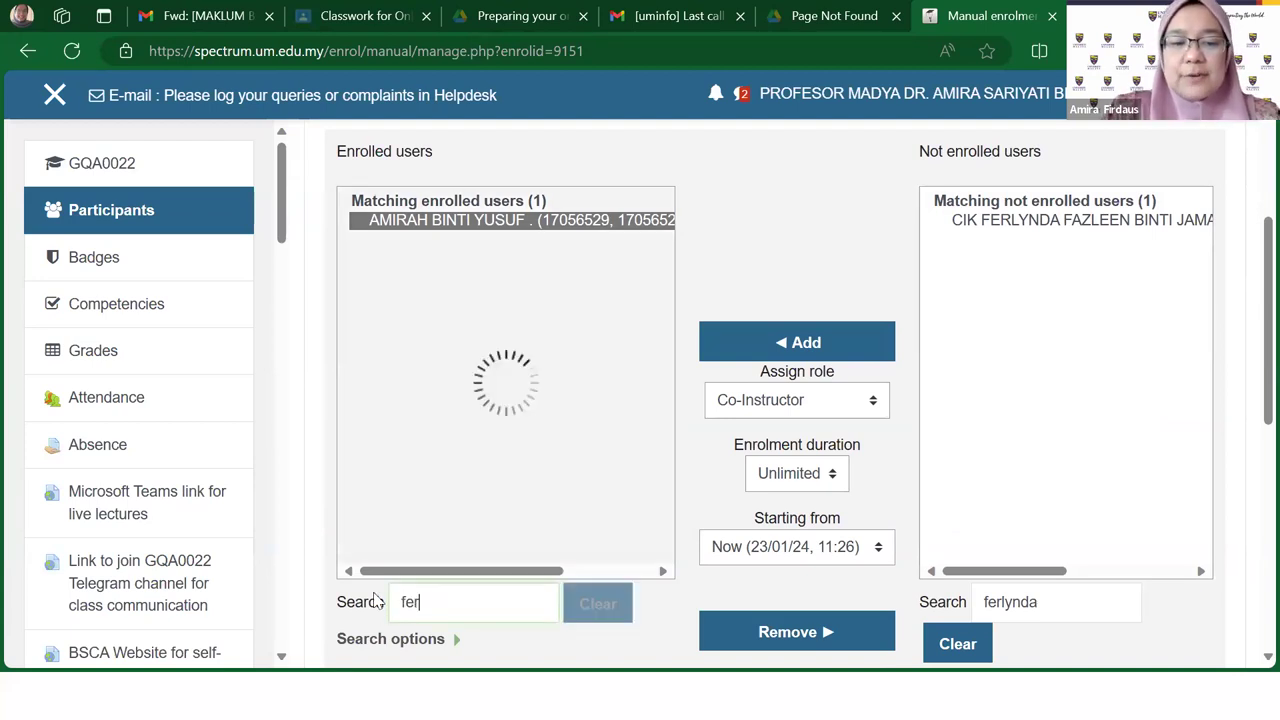
text(ly)
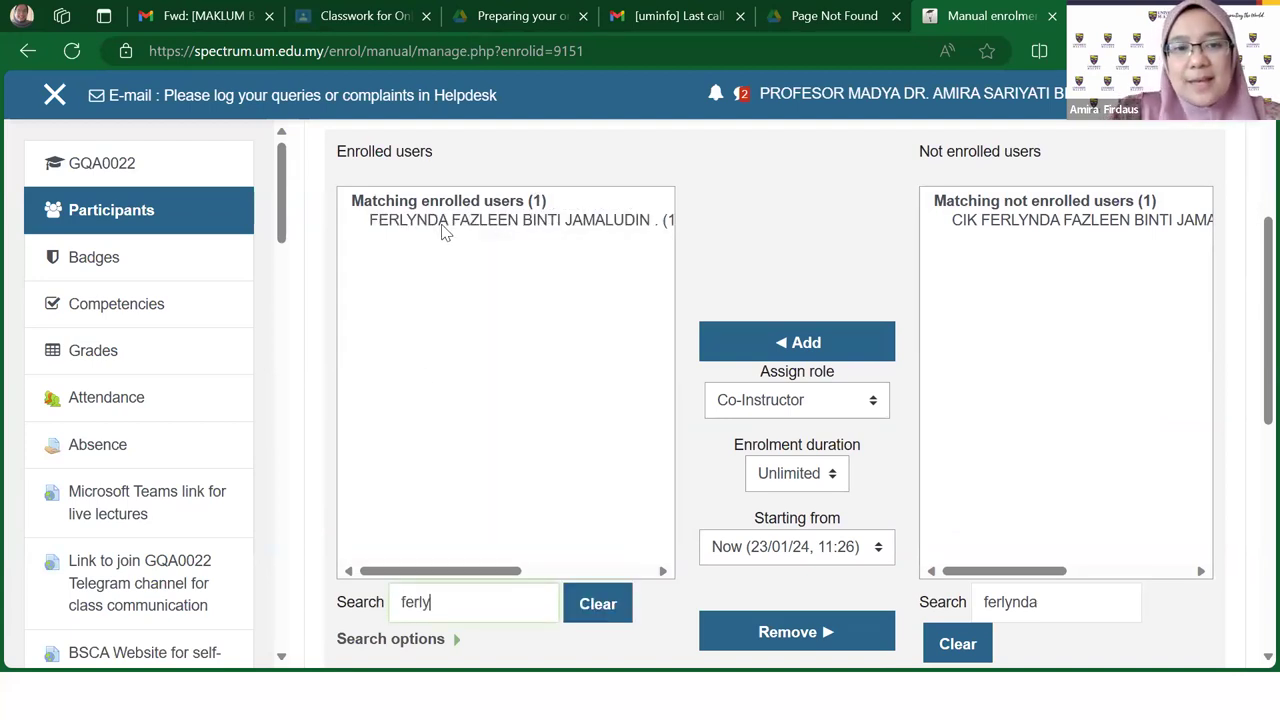
click(445, 222)
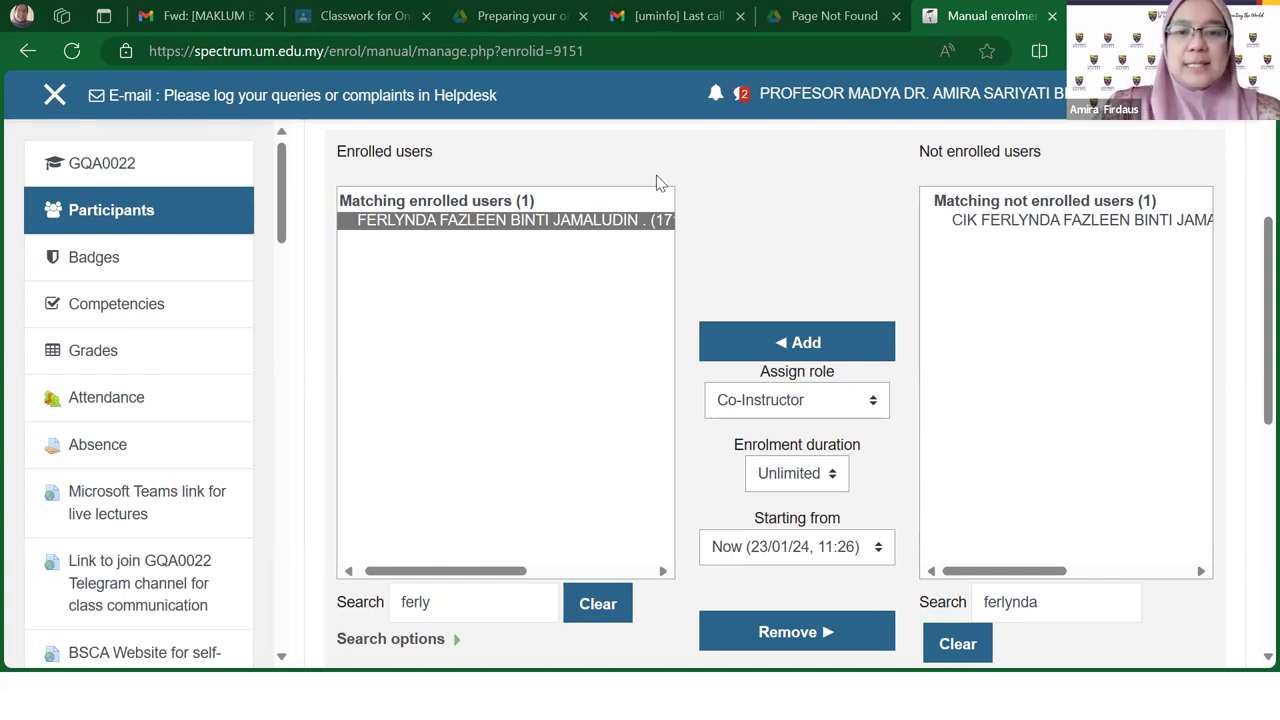
click(55, 100)
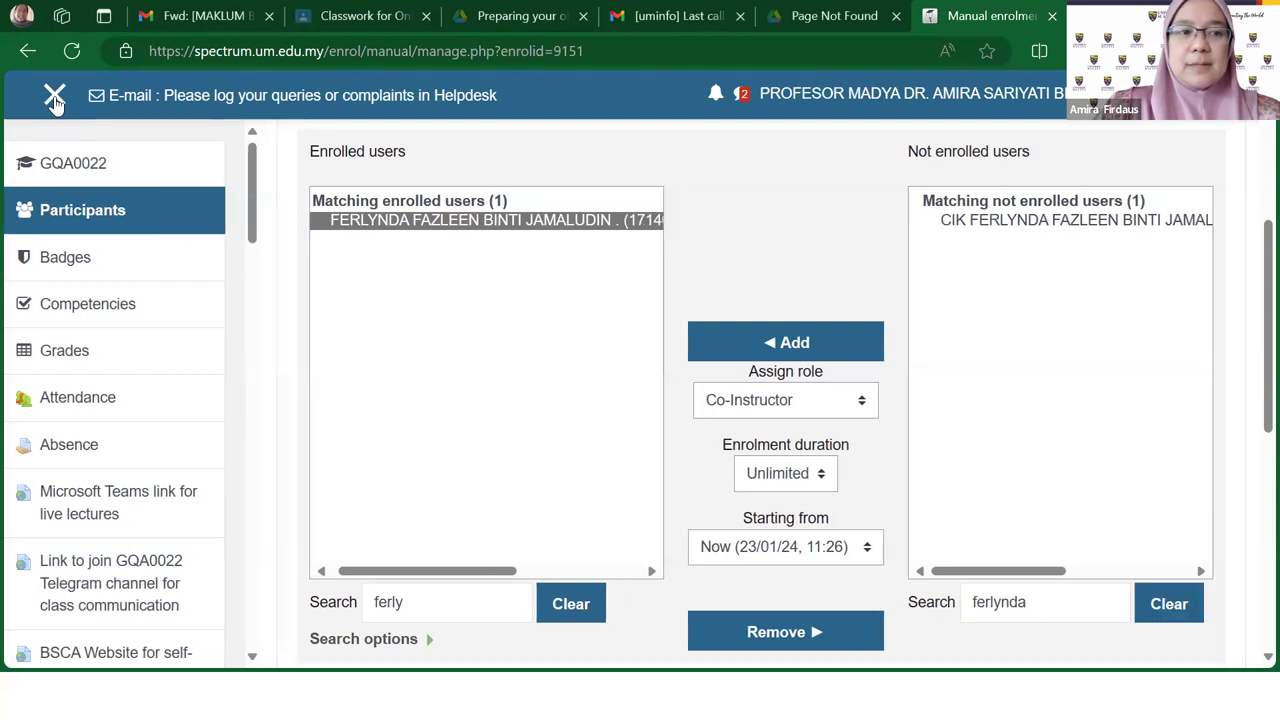
scroll(914, 220, up, 3)
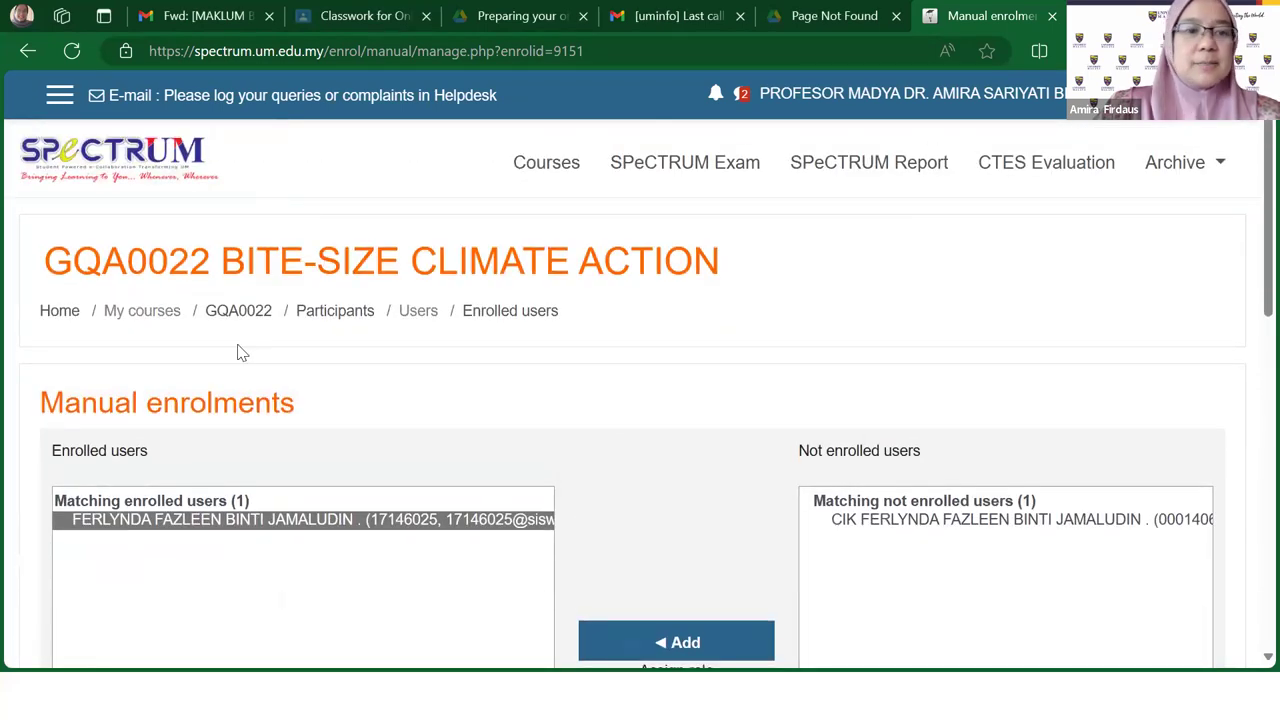
Step: Return to the GQA0022 course home page, using the link on the presentation slide
click(236, 312)
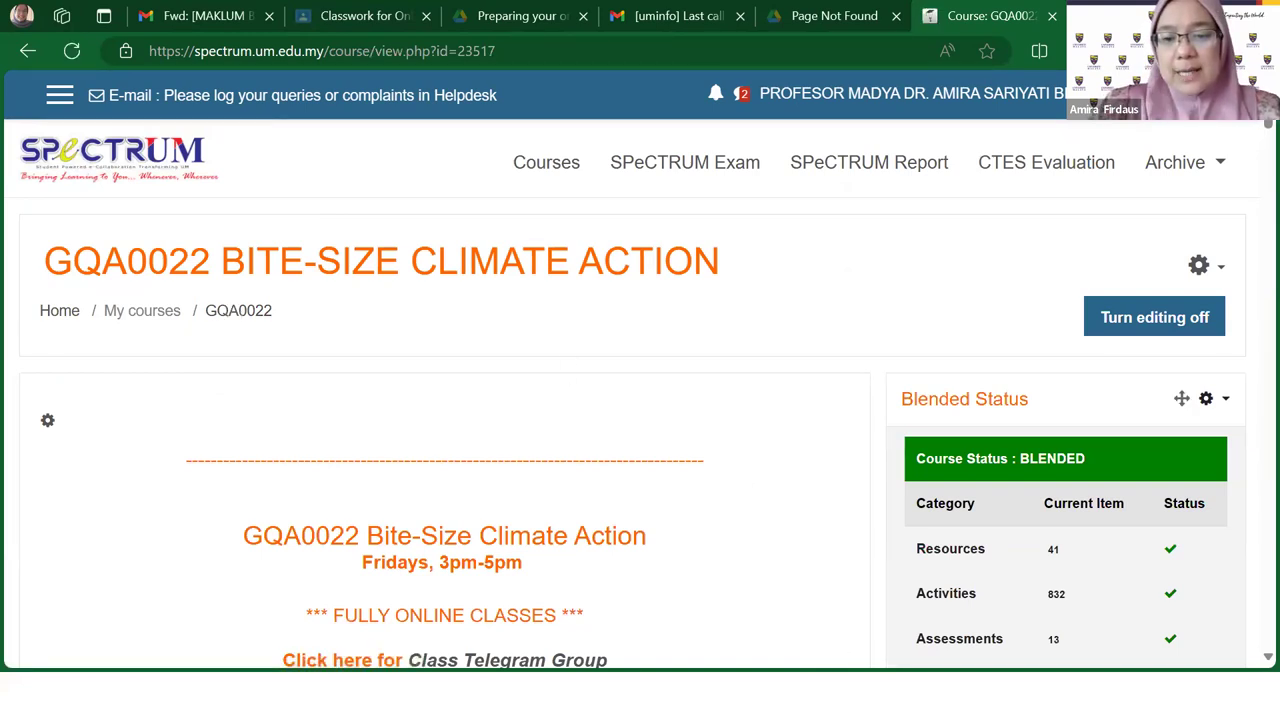
key(alt+Tab)
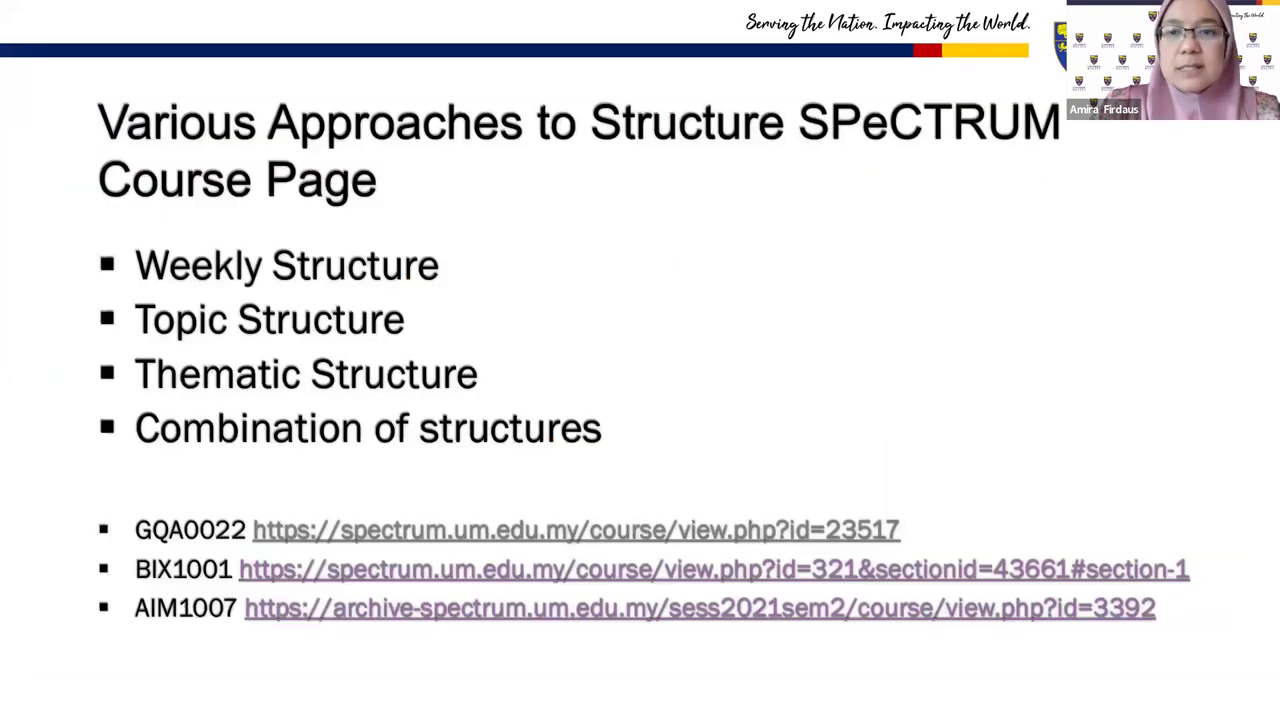
click(599, 531)
Step: Scroll down to the Course Information section and demonstrate Add an activity or resource
scroll(646, 557, down, 5)
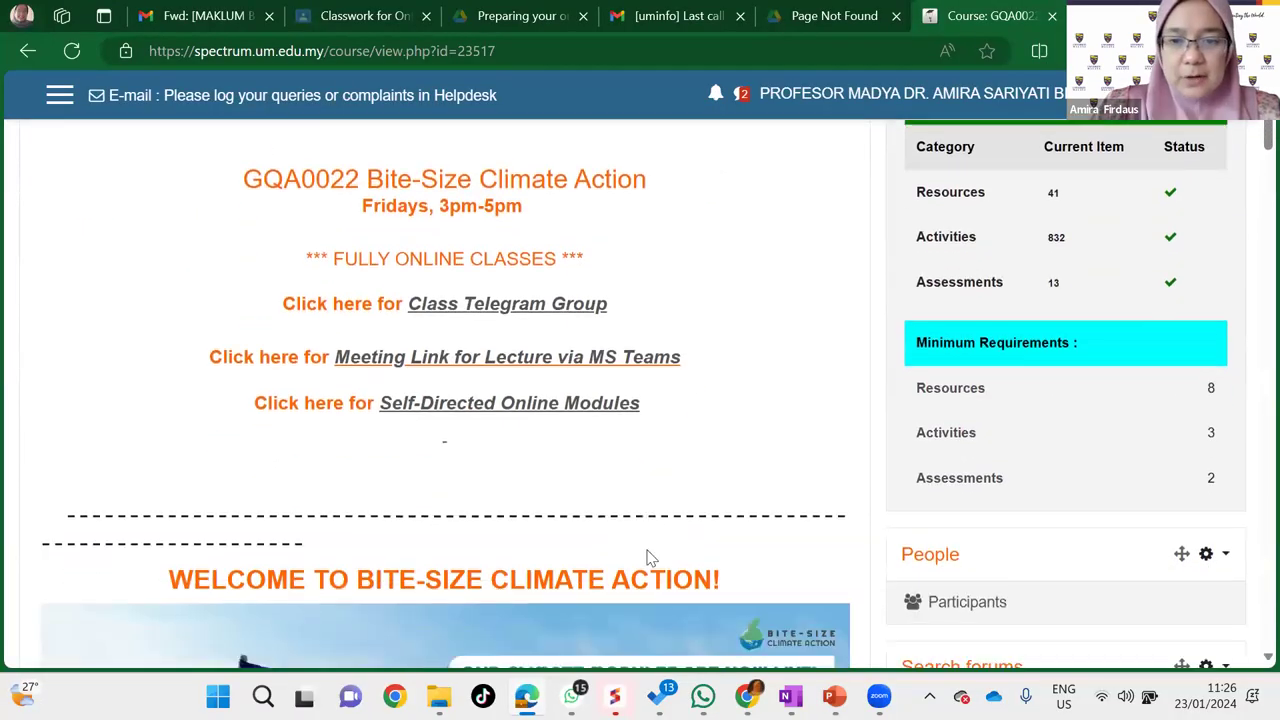
scroll(646, 557, down, 7)
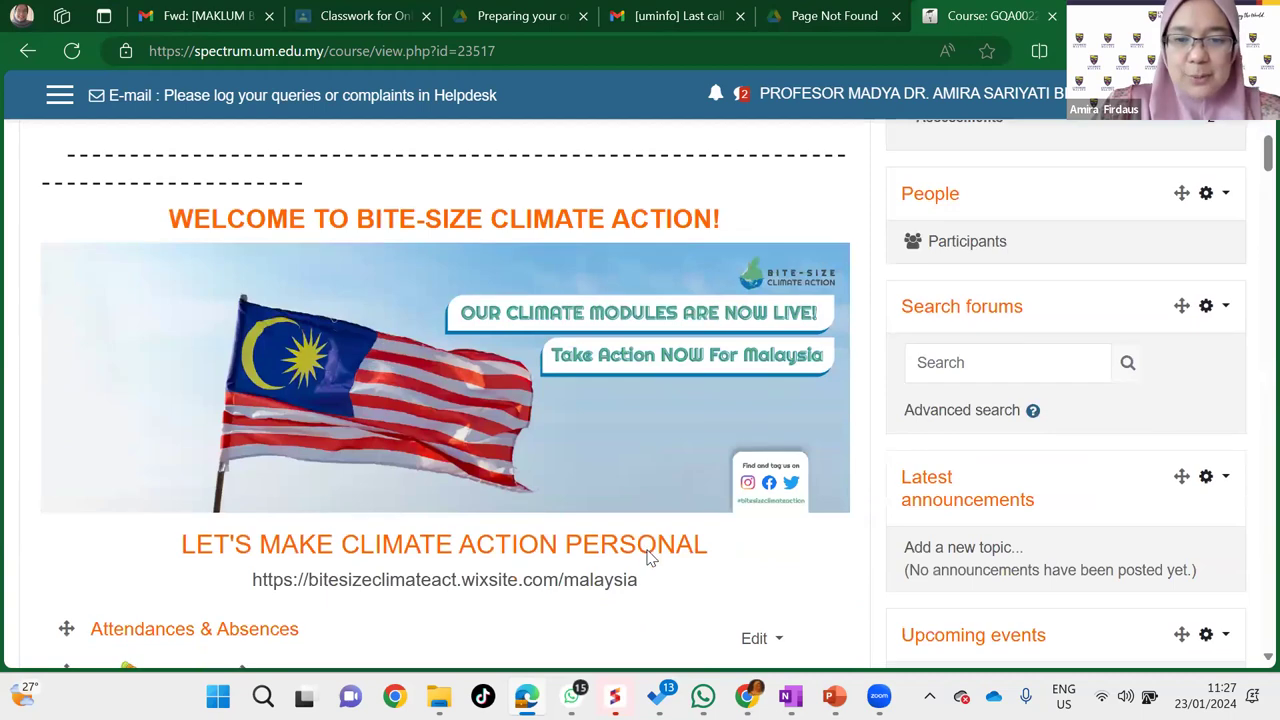
scroll(646, 557, down, 1)
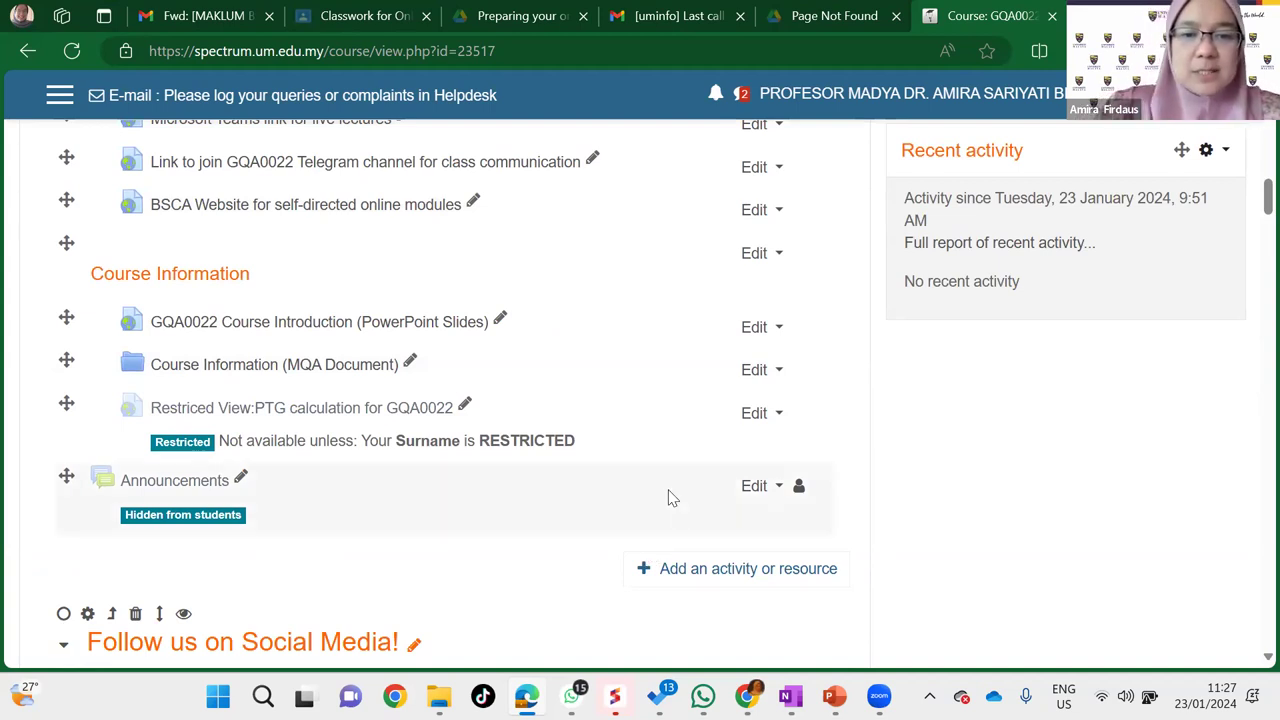
click(643, 580)
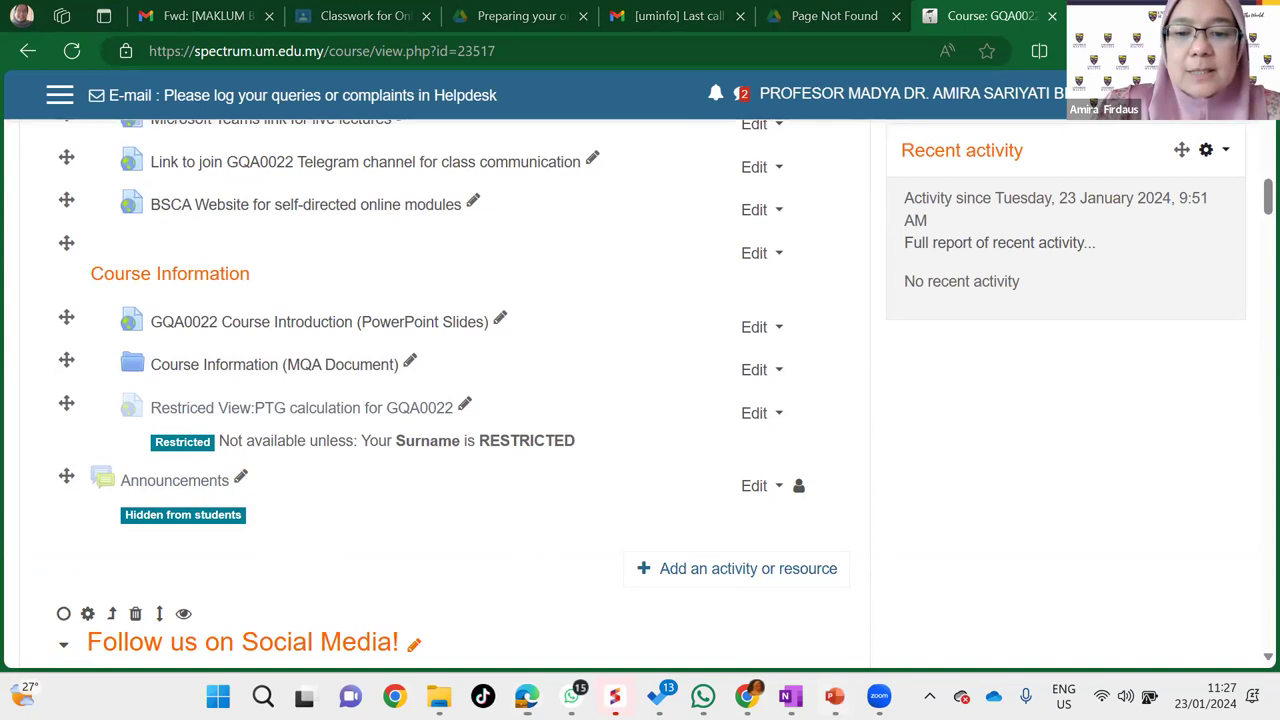
mouse_move(835, 696)
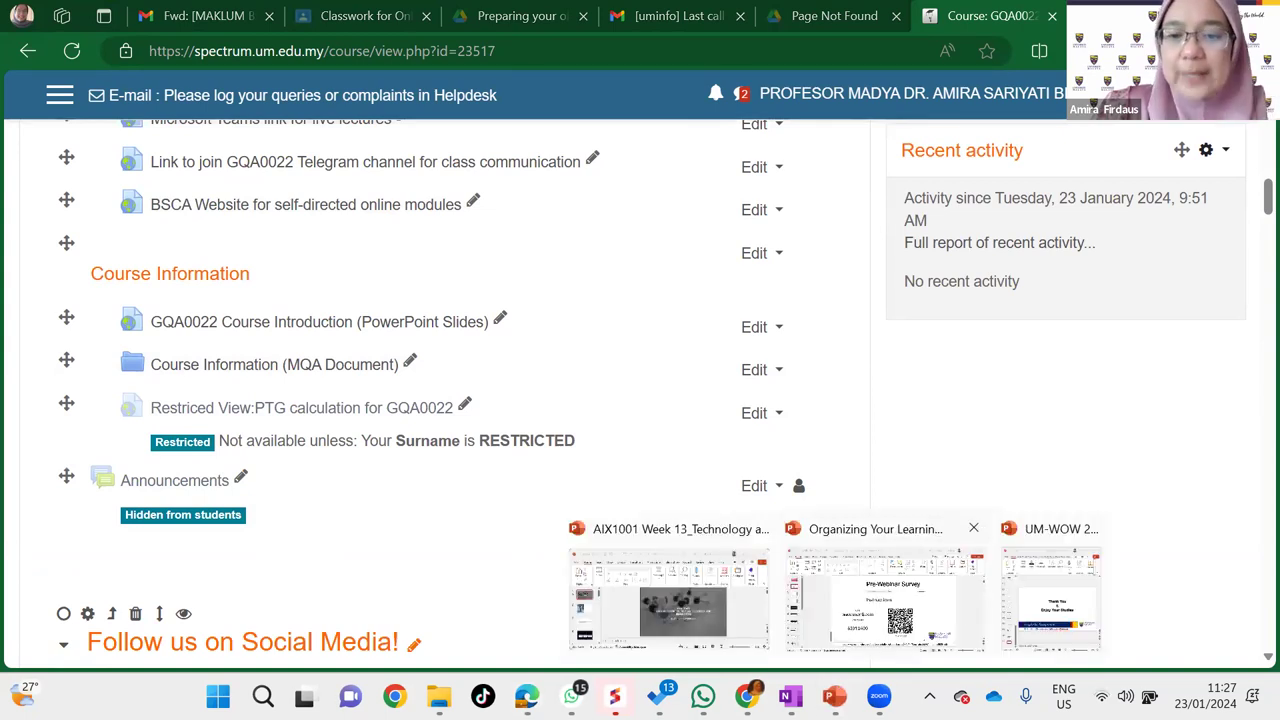
Step: In PowerPoint, select slide 14 'Organizing a section in your SPeCTRUM course' and start the slide show from it
click(885, 600)
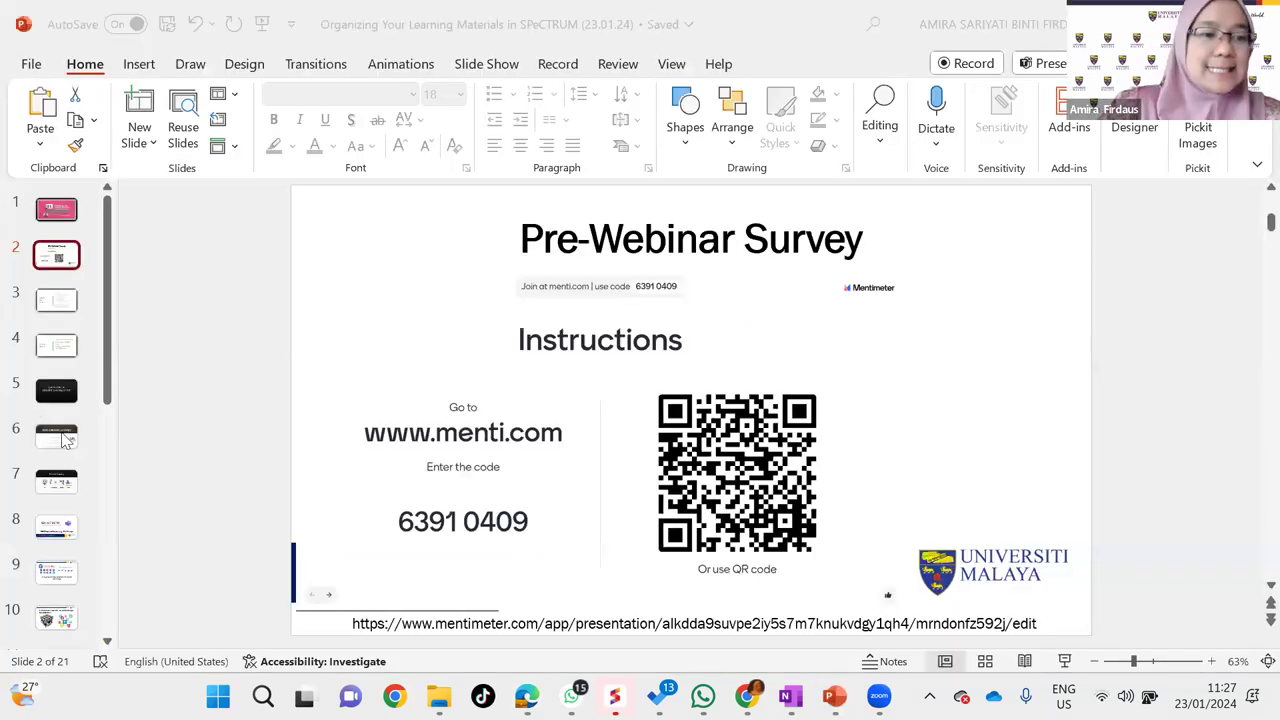
click(63, 438)
key(Down)
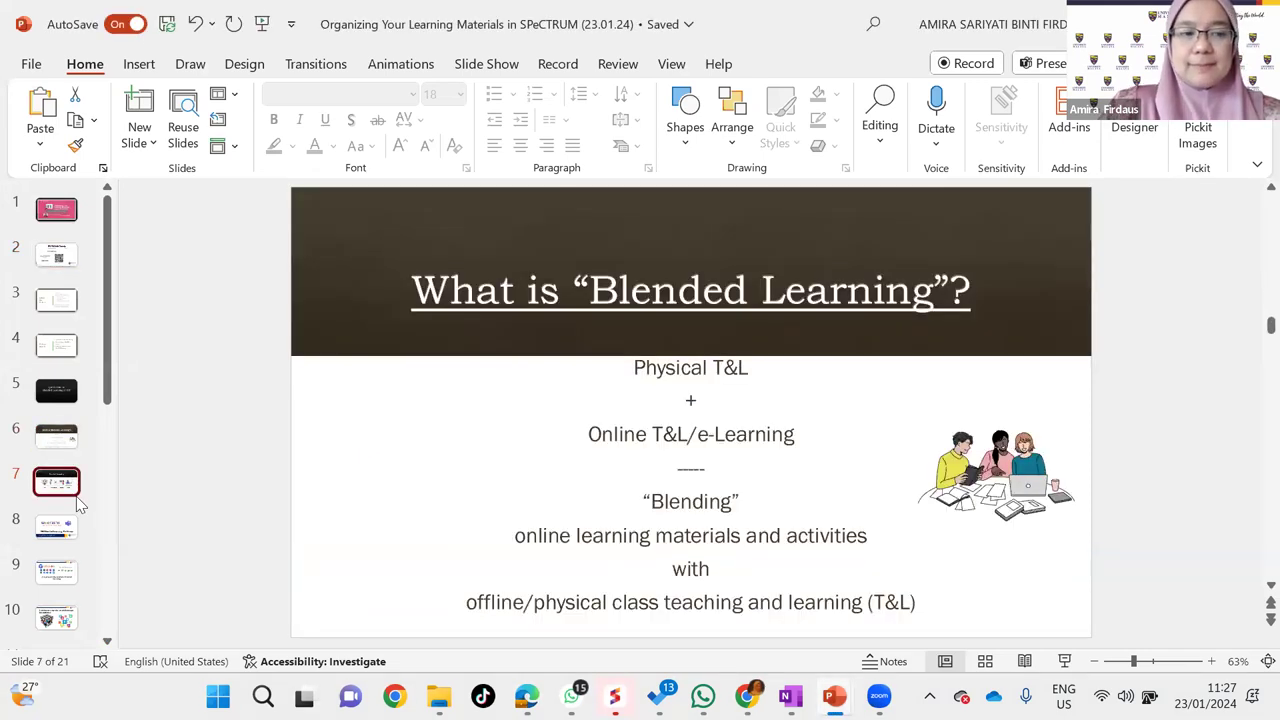
key(Down)
key(Down)
key(Down)
key(Down)
key(Down)
key(Down)
key(Down)
key(Down)
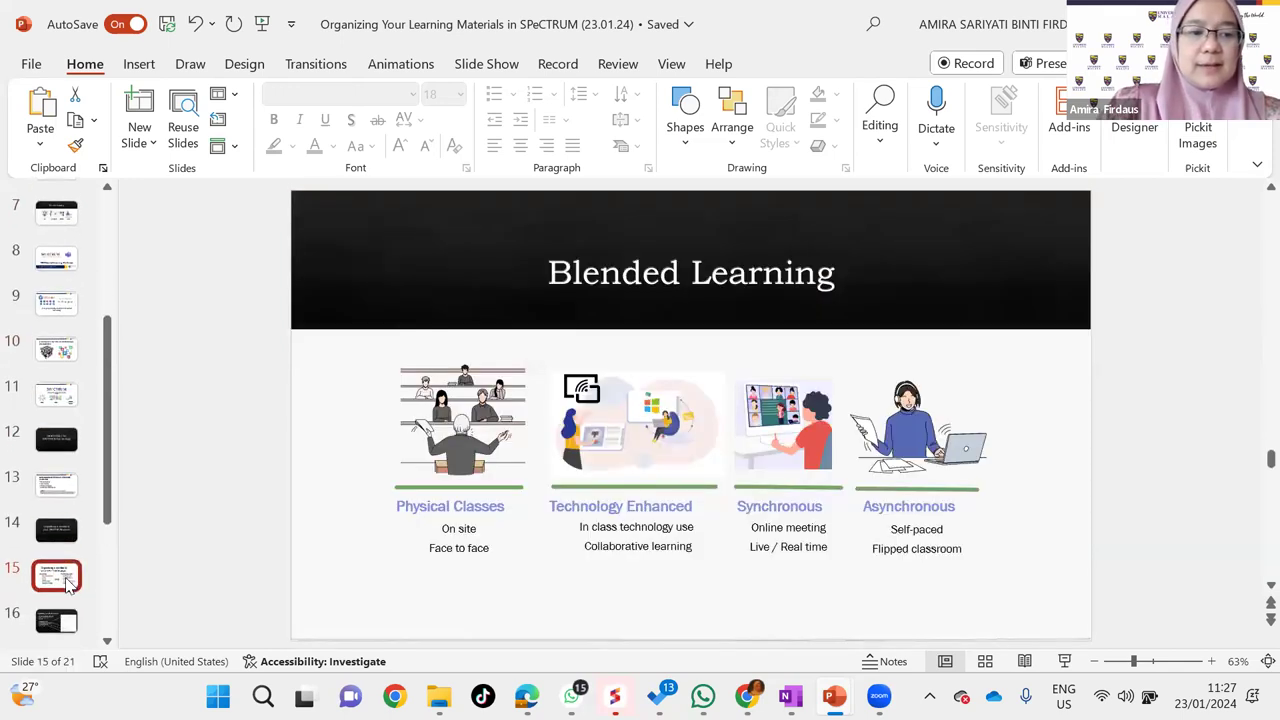
click(60, 535)
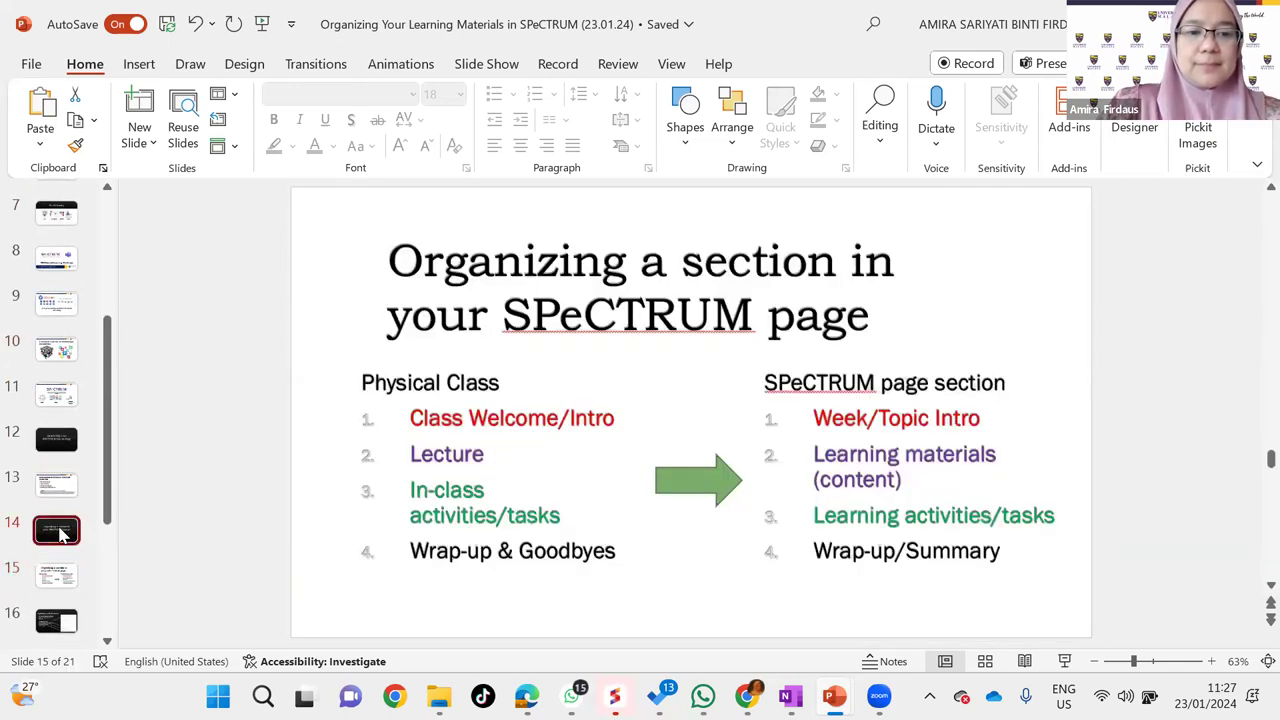
click(70, 500)
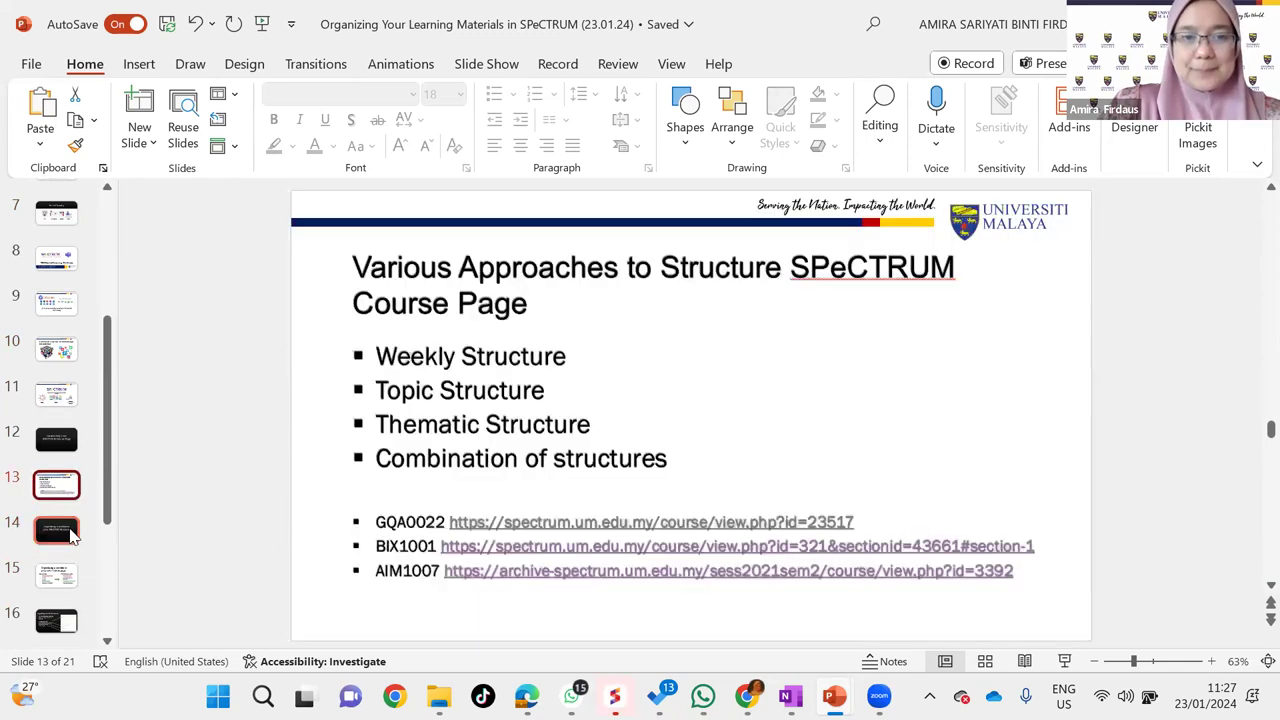
click(60, 532)
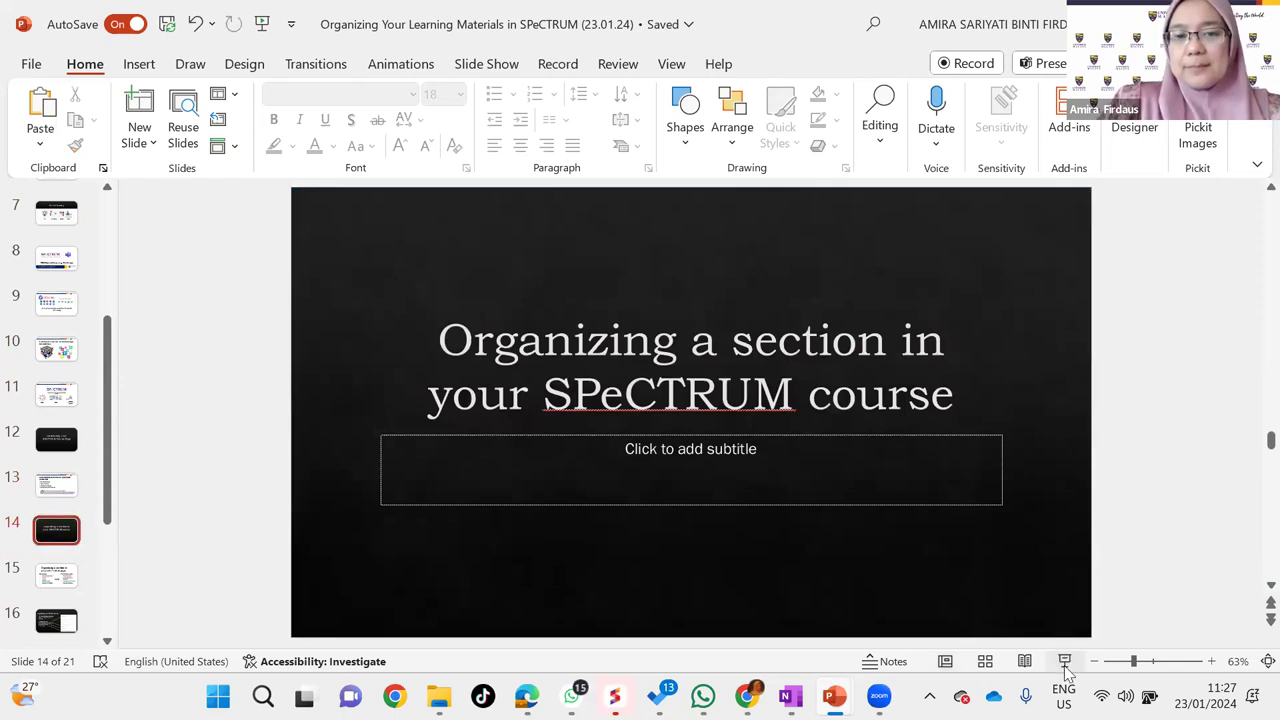
click(1064, 664)
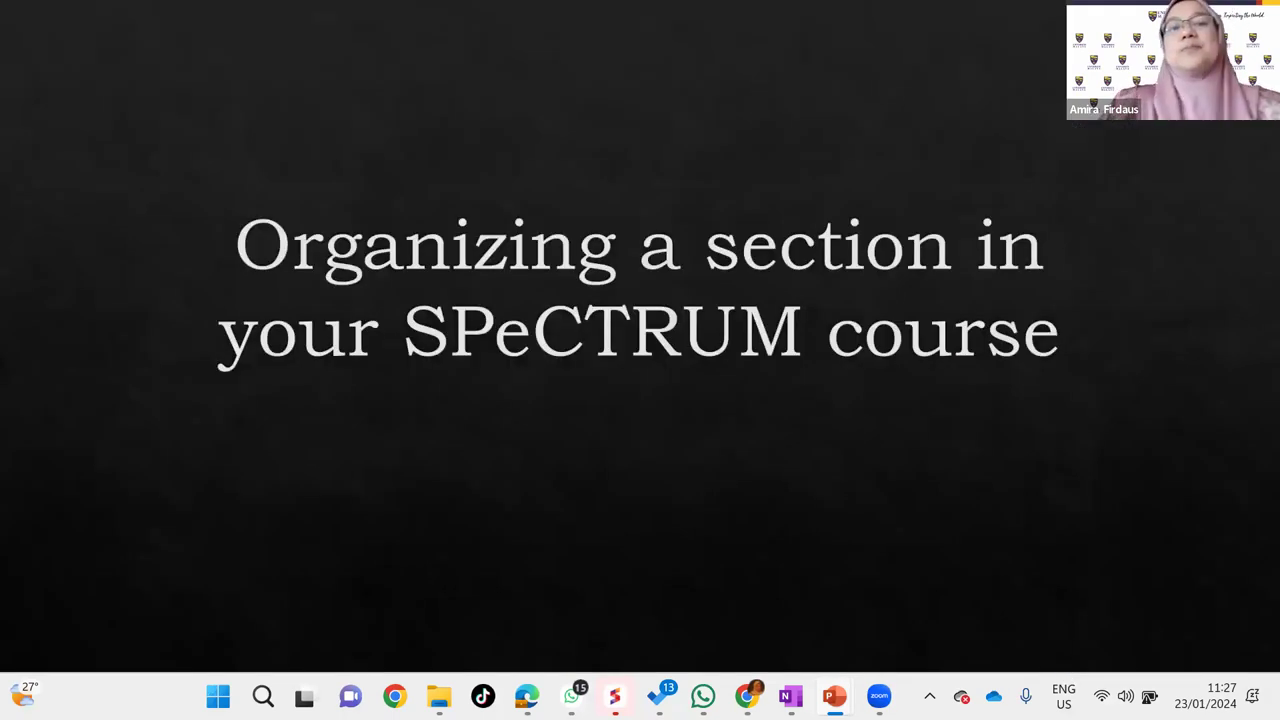